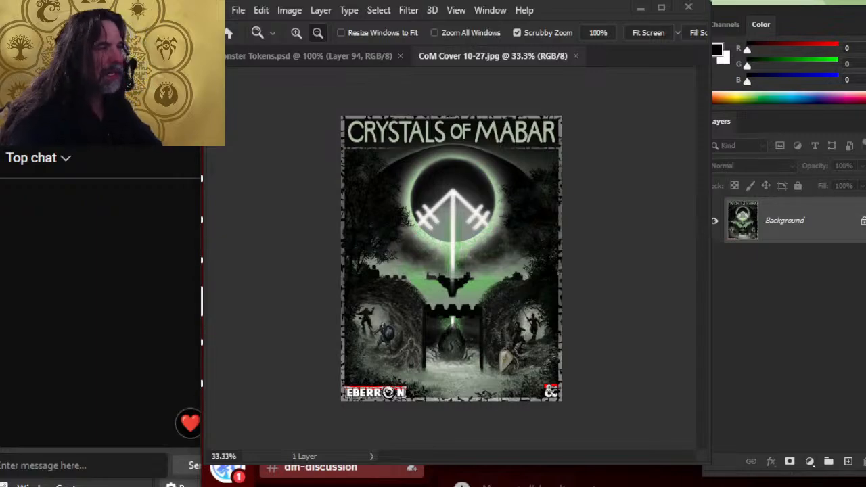
Step: Zoom slightly into the Crystals of Mabar cover, then switch to the Chrome browser window
key("alt+Tab")
key("alt+Tab")
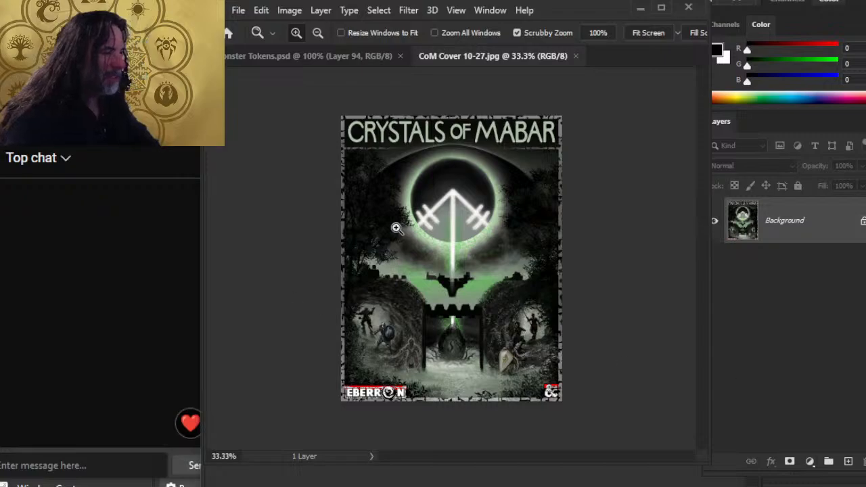
mouse_move(468, 208)
left_mouse_down()
mouse_move(495, 207)
mouse_move(481, 206)
left_mouse_up()
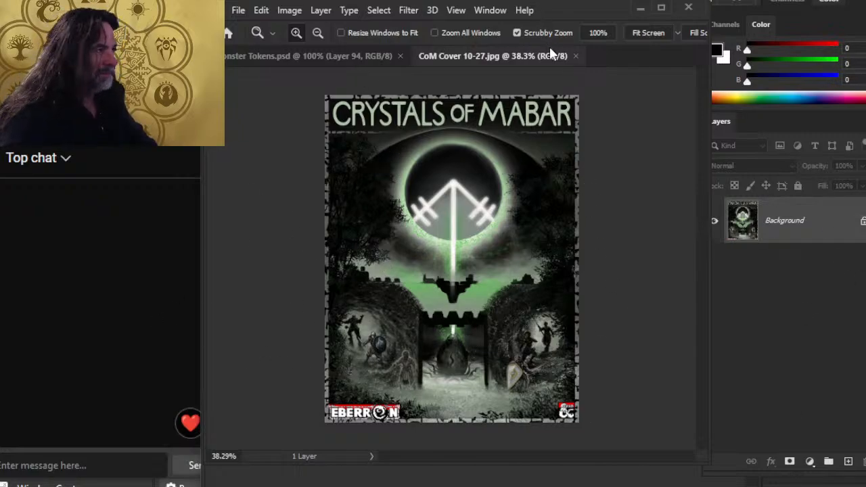
key("alt+Tab")
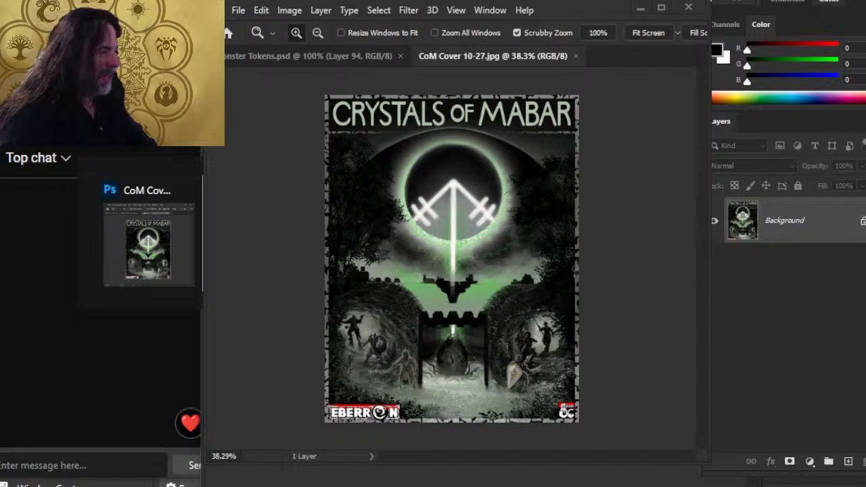
key("alt+Tab")
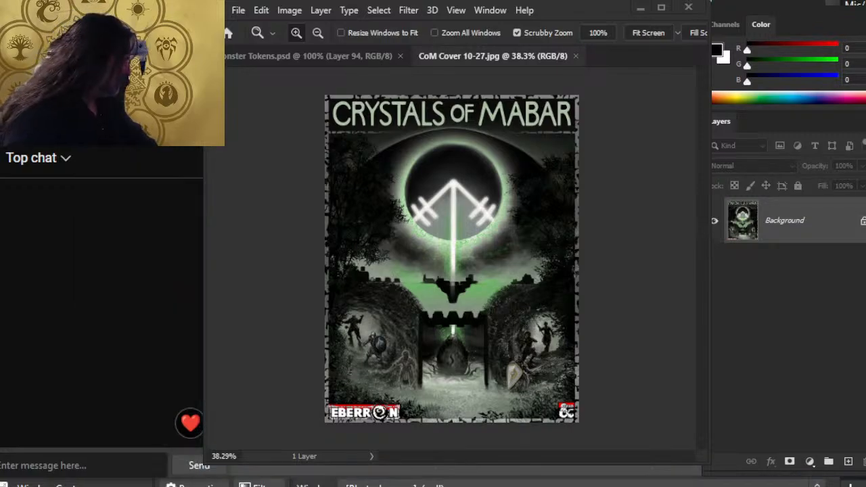
key("alt+Tab")
key("alt+Tab")
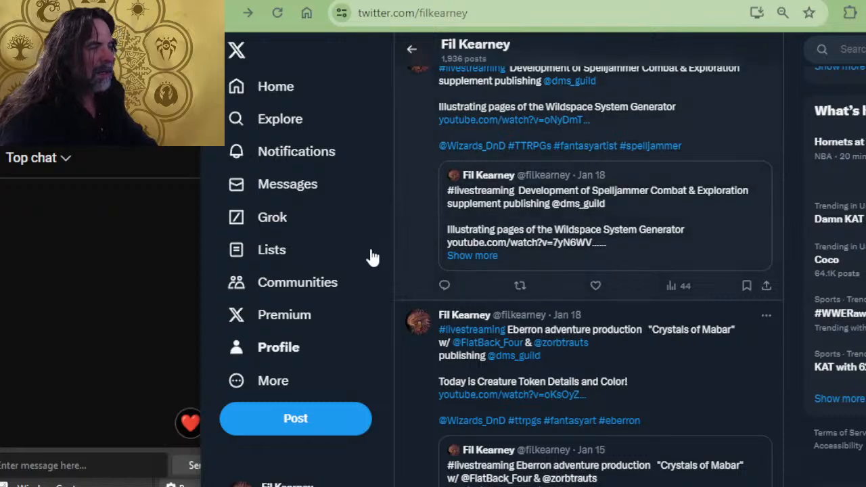
Step: Open the artist's Twitter profile, then like the Eberron Art Stream ep 193 live stream on YouTube
left_click(286, 349)
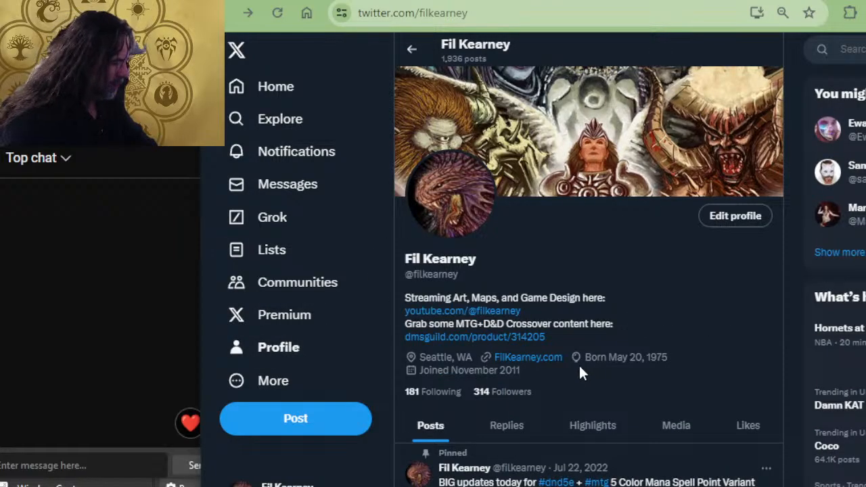
scroll(580, 373, "down", 2)
scroll(630, 316, "up", 2)
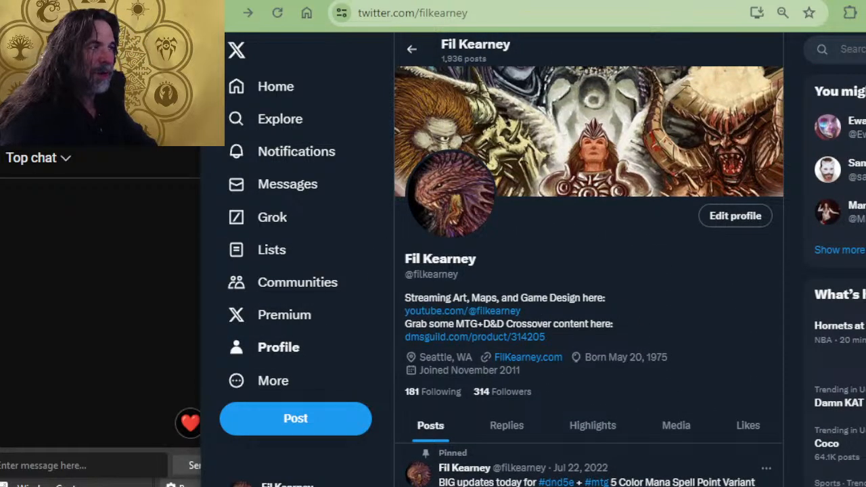
key("alt+Tab")
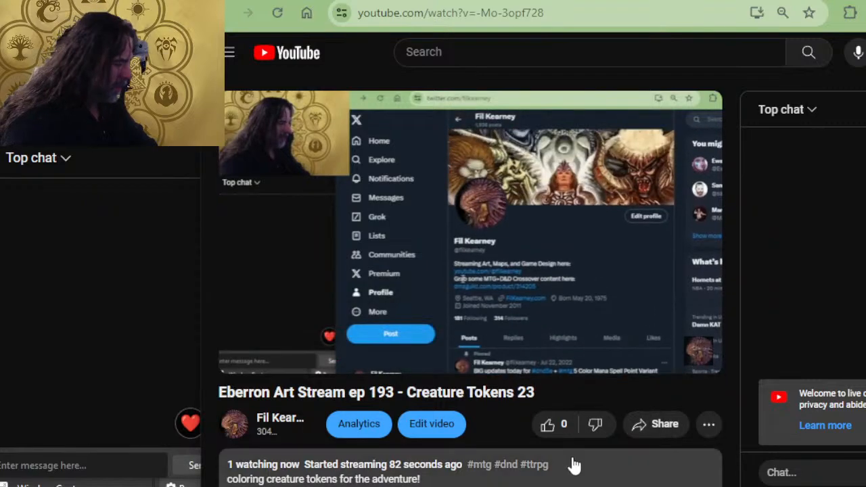
left_click(553, 433)
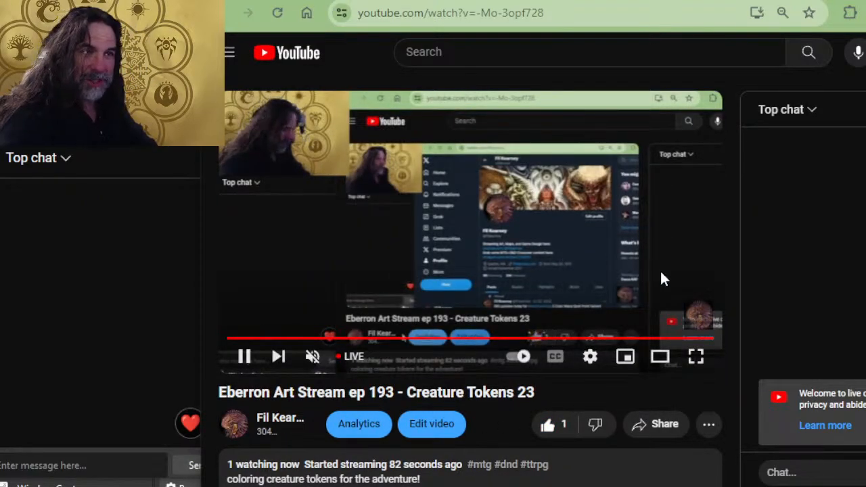
Step: Expand the stream's full description to reveal the playlist and community links, then return to Photoshop
scroll(626, 294, "down", 6)
scroll(586, 238, "up", 4)
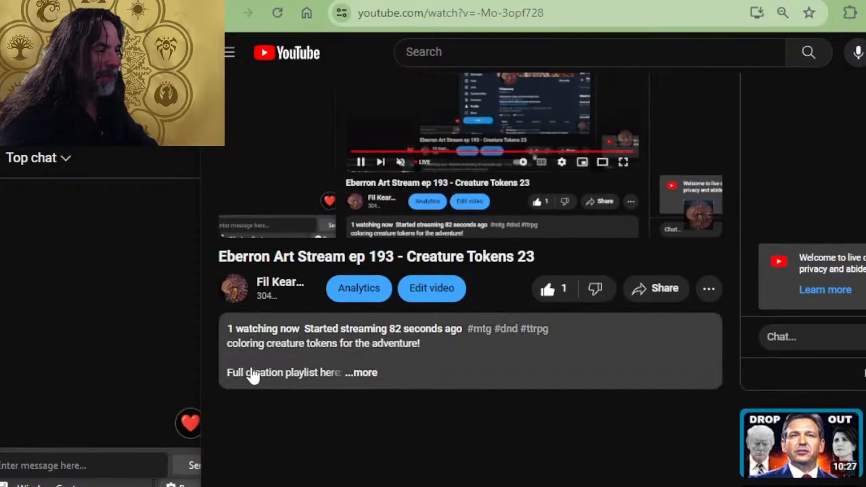
left_click(363, 378)
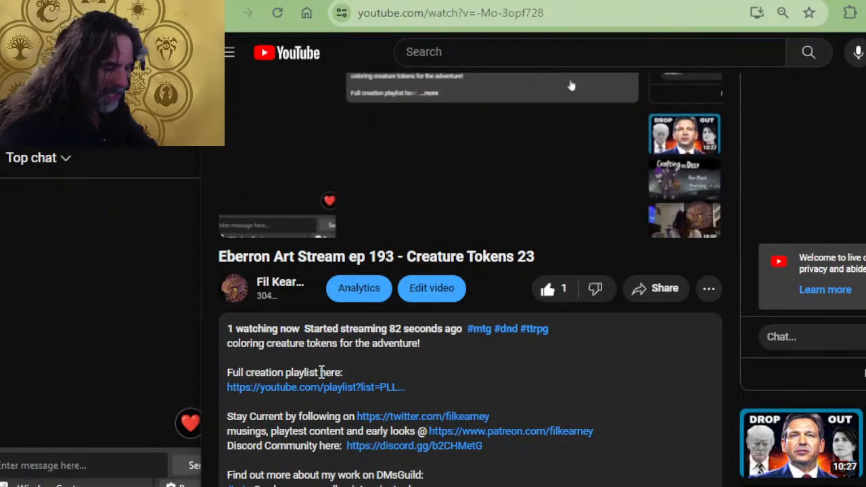
scroll(381, 396, "down", 2)
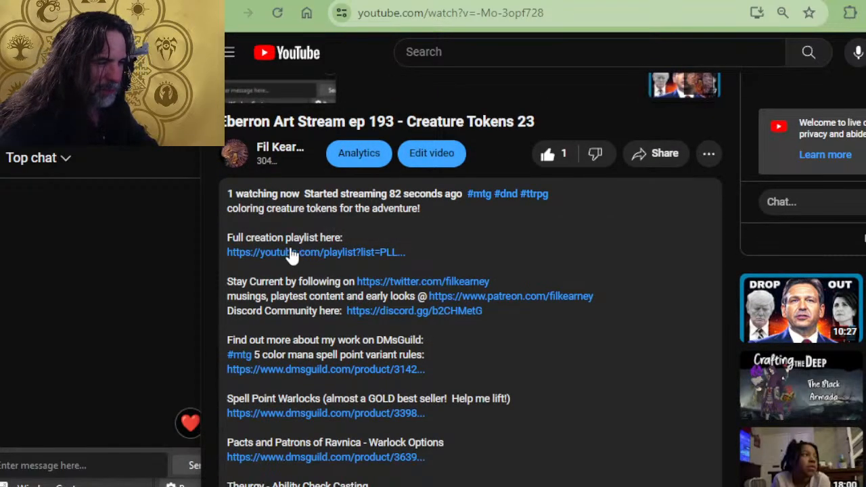
scroll(356, 248, "up", 2)
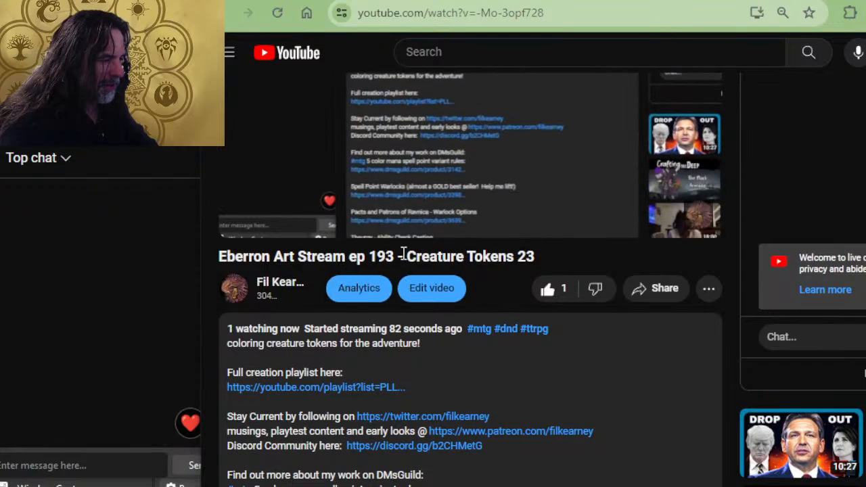
key("alt+Tab")
key("alt+Tab")
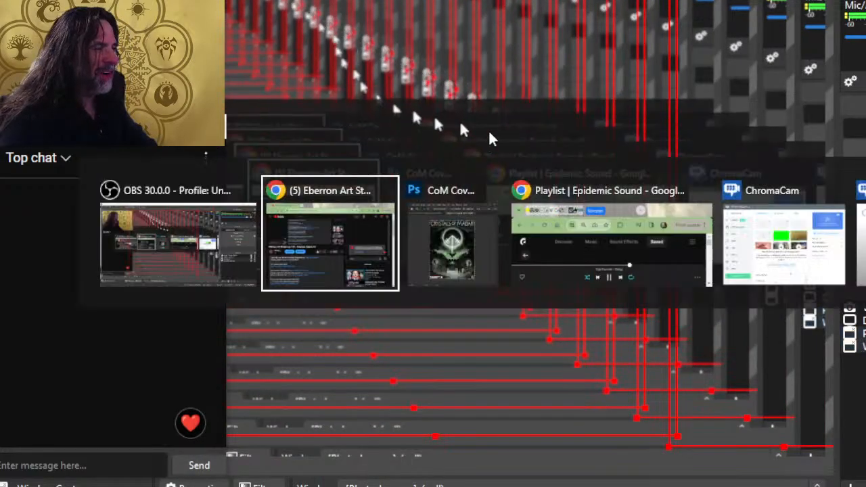
key("alt+Tab")
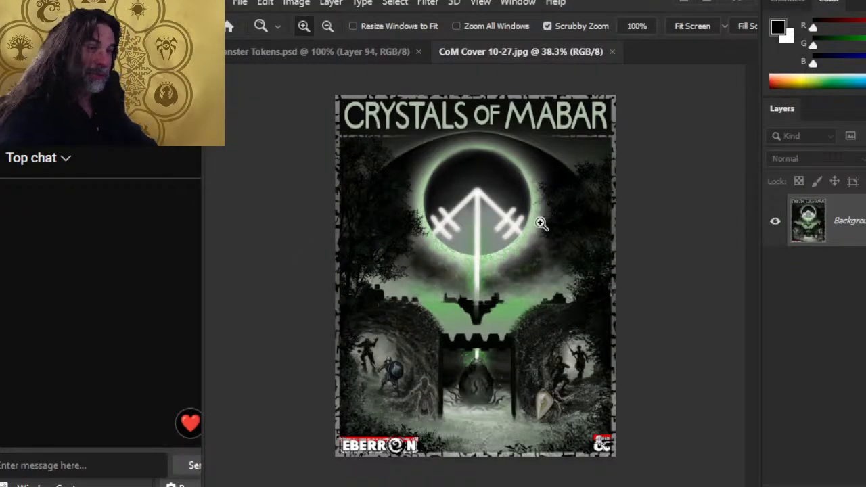
Step: Close the Crystals of Mabar cover and check the Black Pudding layers by toggling their visibility
left_click(613, 52)
scroll(811, 277, "up", 3)
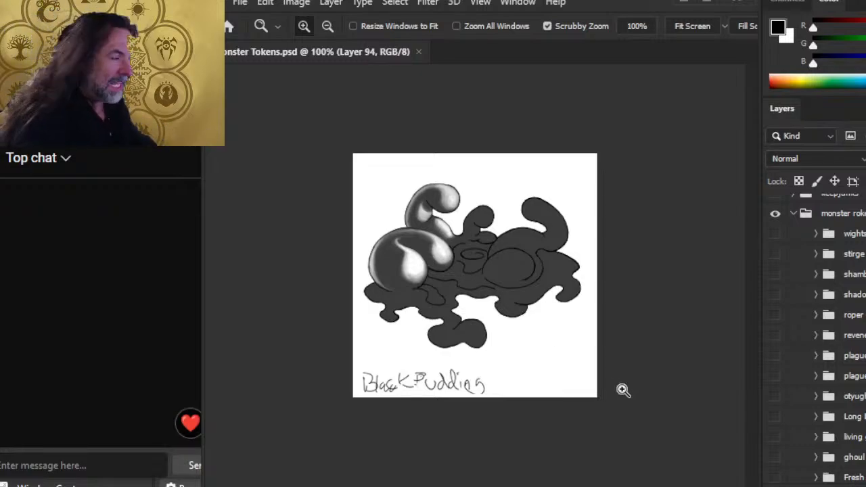
scroll(843, 338, "down", 10)
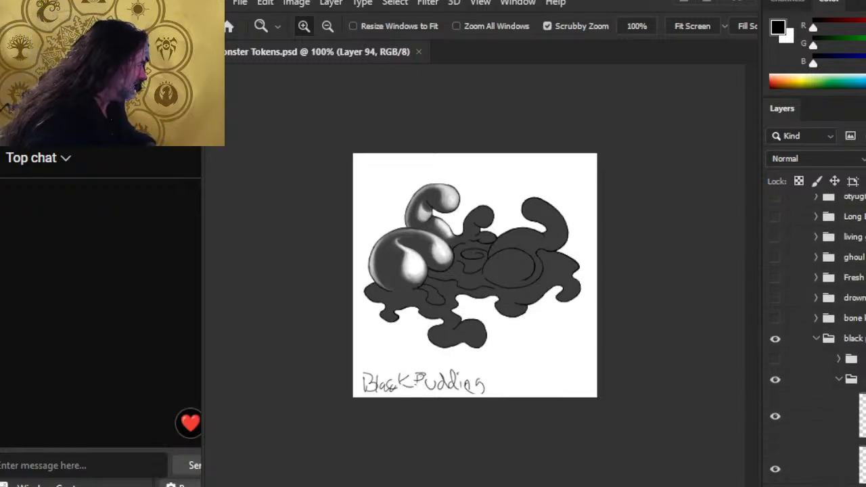
left_click(774, 362)
left_click(774, 361)
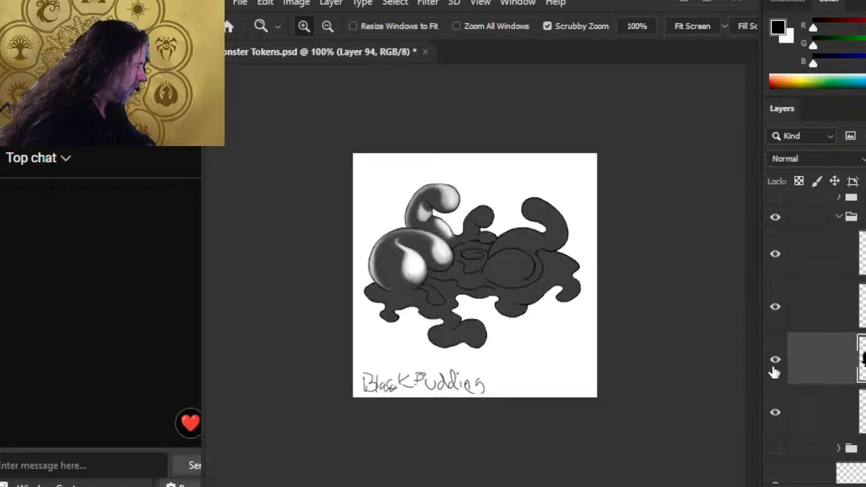
left_click(775, 309)
left_click(776, 309)
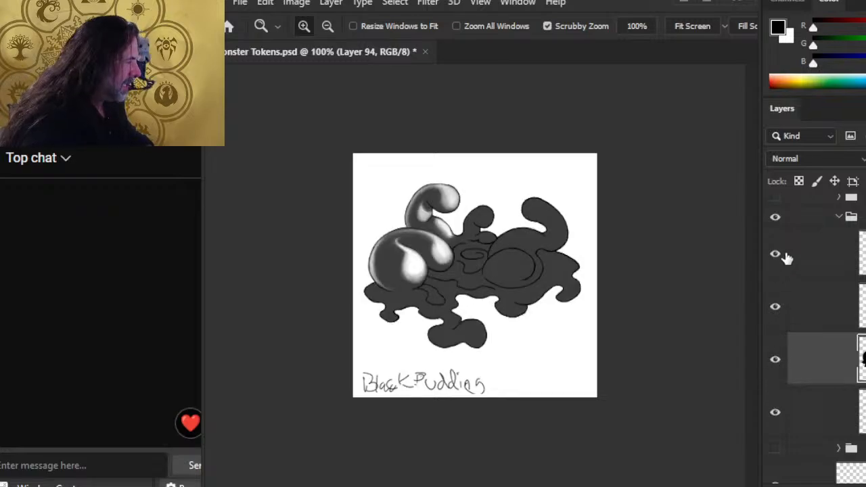
left_click(783, 254)
left_click(784, 254)
Step: Add a new empty layer above Layer 96, make white the paint colour, and zoom into the central blobs
left_click(801, 265)
key("ctrl+alt+shift+n")
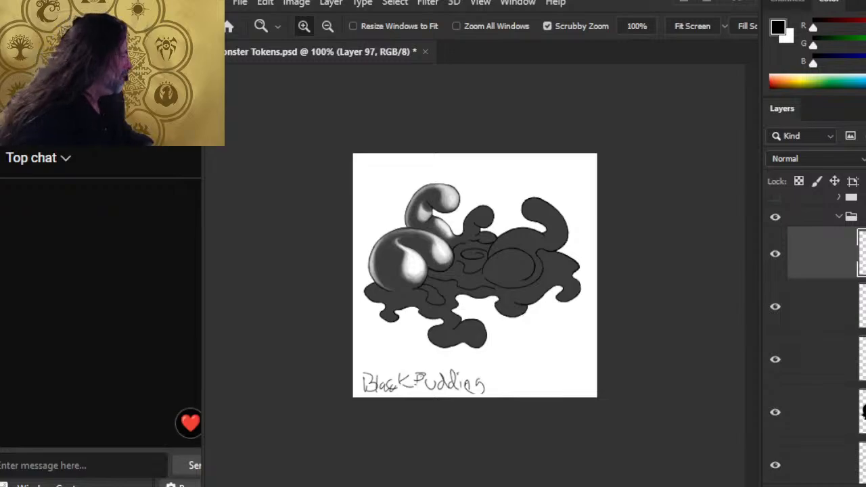
key("x")
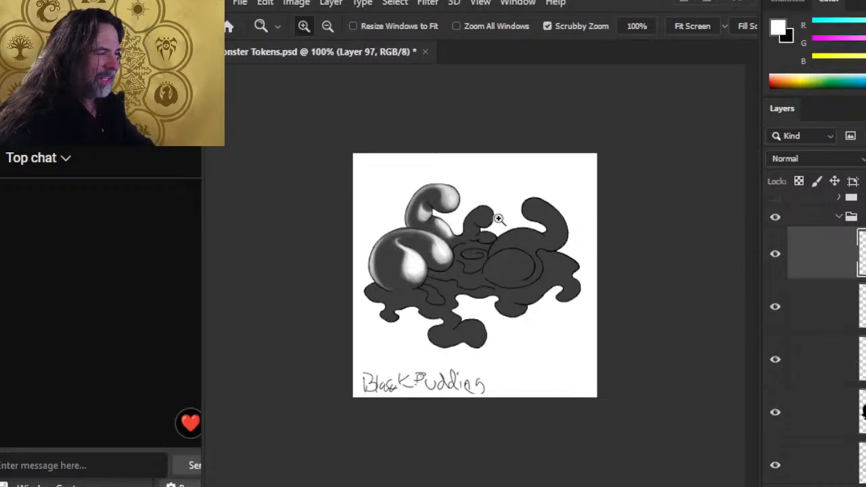
left_click(498, 219)
left_click(487, 180)
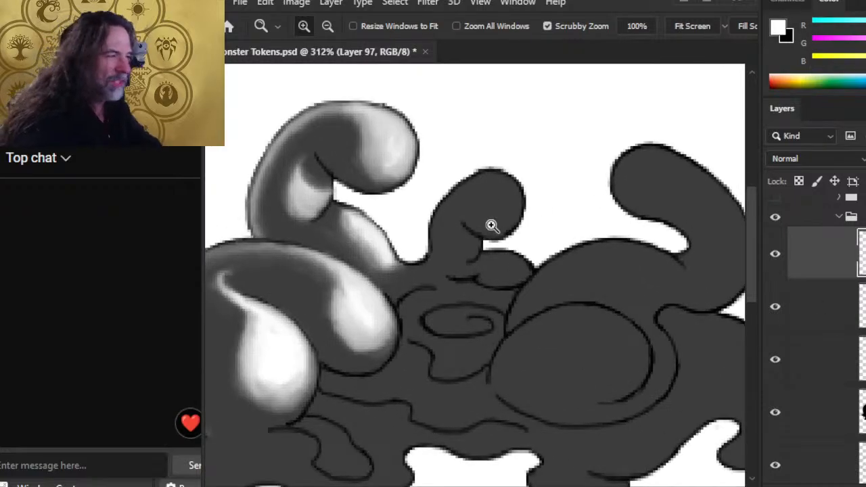
Step: Paint white on the small central tentacle blob and blend its edges with a size-6, 50% Smudge
key("b")
mouse_move(501, 178)
left_mouse_down()
mouse_move(519, 216)
mouse_move(498, 204)
mouse_move(496, 237)
mouse_move(490, 206)
mouse_move(507, 197)
mouse_move(497, 180)
mouse_move(506, 179)
mouse_move(508, 206)
left_mouse_up()
key("r")
key("[")
key("[")
key("[")
key("[")
key("[")
key("[")
key("[")
key("[")
key("[")
key("[")
key("[")
key("[")
key("[")
key("[")
key("[")
key("[")
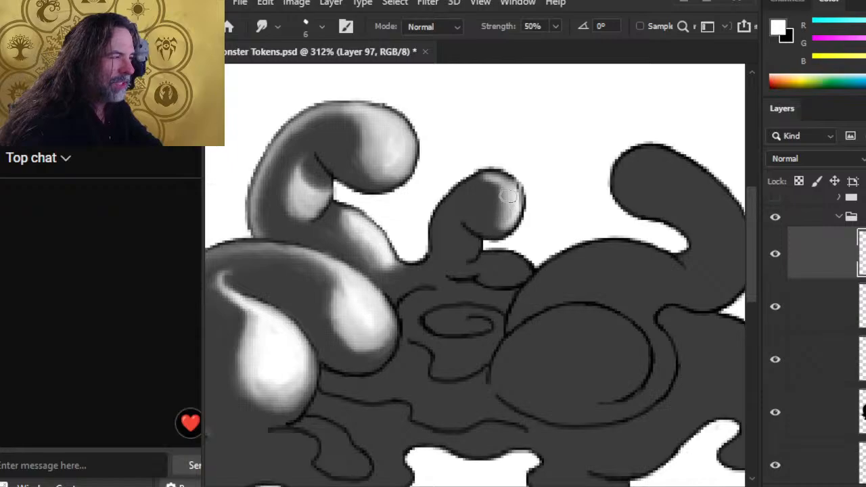
mouse_move(507, 207)
left_mouse_down()
mouse_move(491, 188)
mouse_move(500, 178)
mouse_move(490, 190)
mouse_move(466, 185)
mouse_move(500, 217)
mouse_move(510, 195)
mouse_move(506, 215)
mouse_move(508, 197)
mouse_move(500, 209)
mouse_move(506, 224)
mouse_move(511, 205)
mouse_move(507, 199)
mouse_move(501, 206)
mouse_move(514, 210)
mouse_move(509, 218)
mouse_move(513, 205)
mouse_move(493, 161)
mouse_move(480, 207)
mouse_move(504, 182)
mouse_move(485, 192)
mouse_move(507, 188)
mouse_move(465, 197)
mouse_move(503, 188)
mouse_move(515, 205)
mouse_move(473, 208)
mouse_move(468, 183)
left_mouse_up()
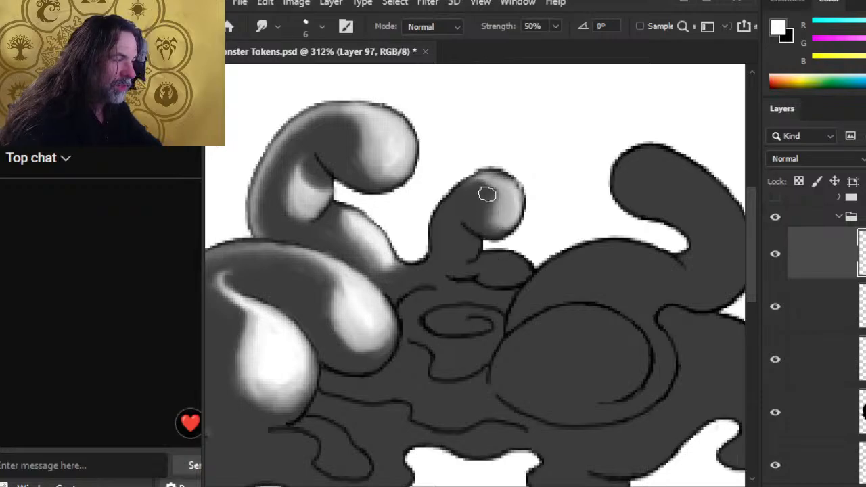
mouse_move(500, 186)
left_mouse_down()
mouse_move(465, 184)
mouse_move(491, 181)
left_mouse_up()
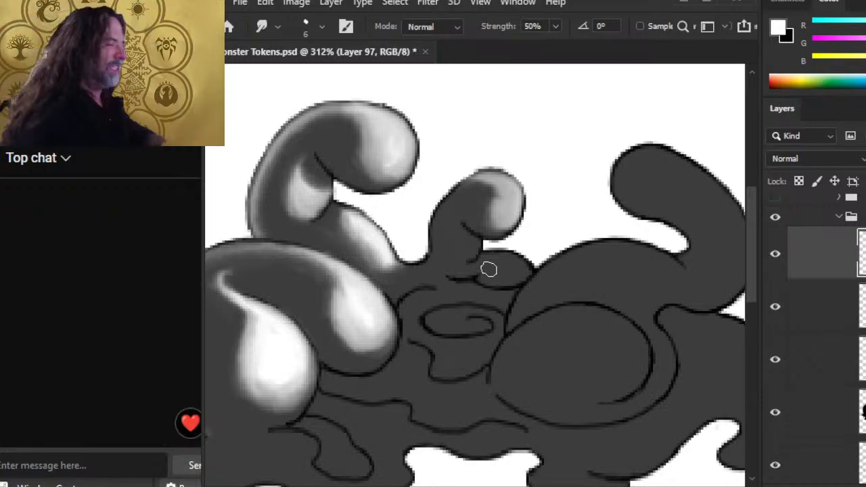
key("b")
mouse_move(505, 215)
left_mouse_down()
mouse_move(493, 180)
mouse_move(508, 190)
mouse_move(459, 197)
mouse_move(487, 201)
mouse_move(474, 214)
mouse_move(474, 193)
mouse_move(487, 214)
mouse_move(513, 204)
mouse_move(523, 234)
mouse_move(504, 203)
mouse_move(510, 211)
mouse_move(511, 198)
mouse_move(499, 196)
mouse_move(500, 211)
mouse_move(480, 222)
mouse_move(502, 208)
mouse_move(503, 242)
mouse_move(493, 233)
mouse_move(503, 256)
mouse_move(497, 197)
left_mouse_up()
key("r")
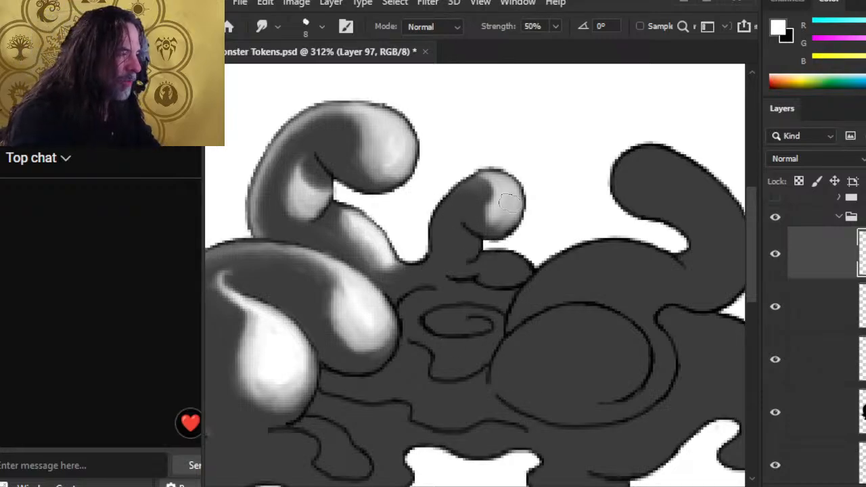
Step: Soften the small blob's highlight and smudge a light sheen beneath the upper blob
key("e")
key("r")
mouse_move(499, 198)
left_mouse_down()
mouse_move(467, 194)
mouse_move(469, 203)
mouse_move(487, 194)
mouse_move(488, 164)
mouse_move(470, 167)
mouse_move(467, 194)
mouse_move(500, 191)
mouse_move(483, 181)
mouse_move(465, 205)
left_mouse_up()
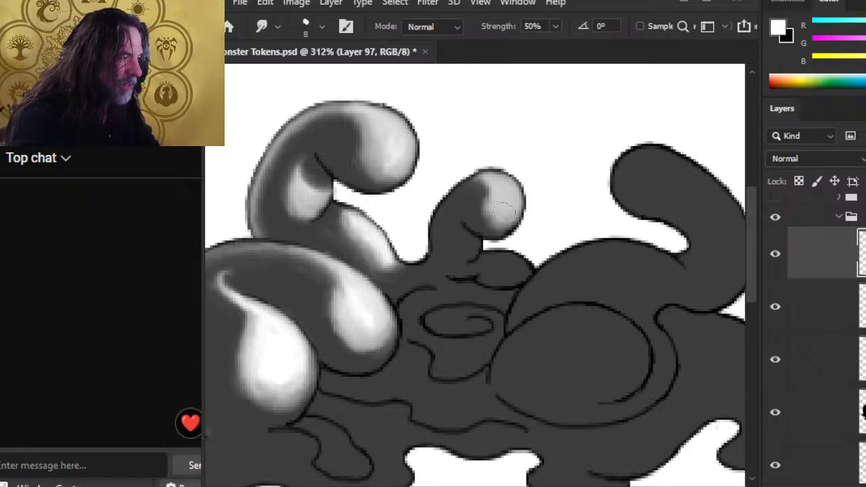
mouse_move(509, 203)
left_mouse_down()
mouse_move(510, 233)
mouse_move(496, 230)
mouse_move(514, 205)
left_mouse_up()
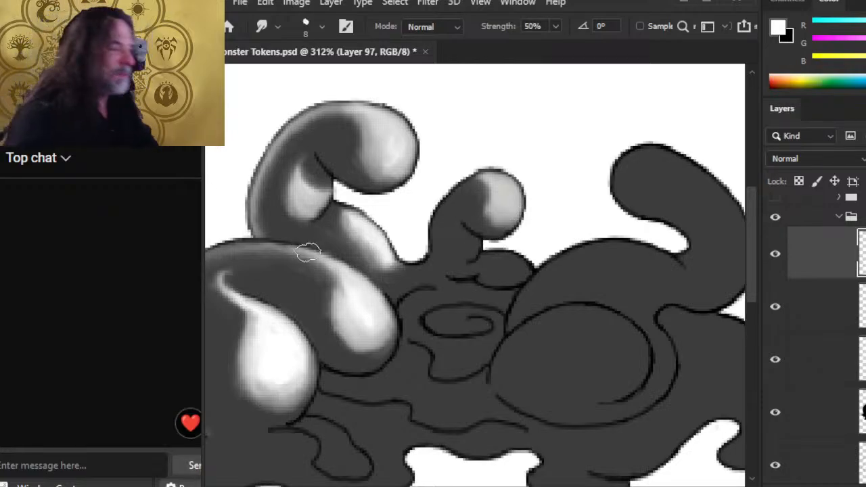
key("b")
key("r")
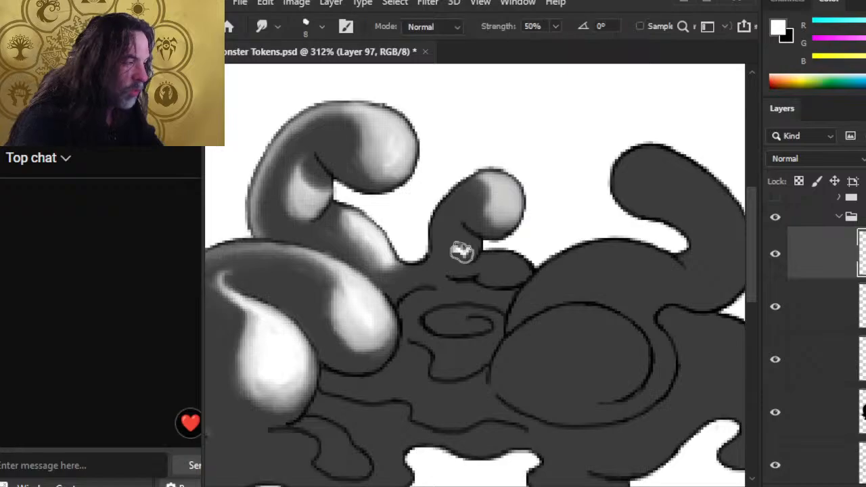
mouse_move(453, 252)
left_mouse_down()
mouse_move(467, 236)
mouse_move(483, 271)
left_mouse_up()
mouse_move(447, 244)
left_mouse_down()
mouse_move(459, 265)
mouse_move(454, 251)
mouse_move(466, 246)
mouse_move(462, 266)
mouse_move(435, 245)
mouse_move(440, 272)
mouse_move(453, 237)
mouse_move(467, 243)
mouse_move(470, 273)
left_mouse_up()
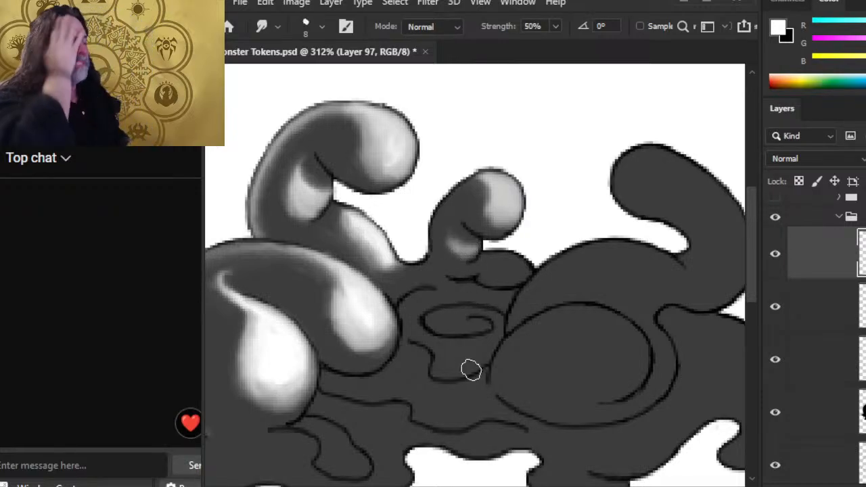
Step: Pan to the upper-right tentacle and paint a white highlight down it with a larger brush
left_click_drag(620, 324, 468, 341)
key("b")
key("]")
key("]")
mouse_move(512, 193)
left_mouse_down()
mouse_move(521, 198)
mouse_move(509, 171)
mouse_move(573, 245)
left_mouse_up()
Step: Smudge the upper-right tentacle's white highlight into its grey shading, then paint a white dab on the central body
key("r")
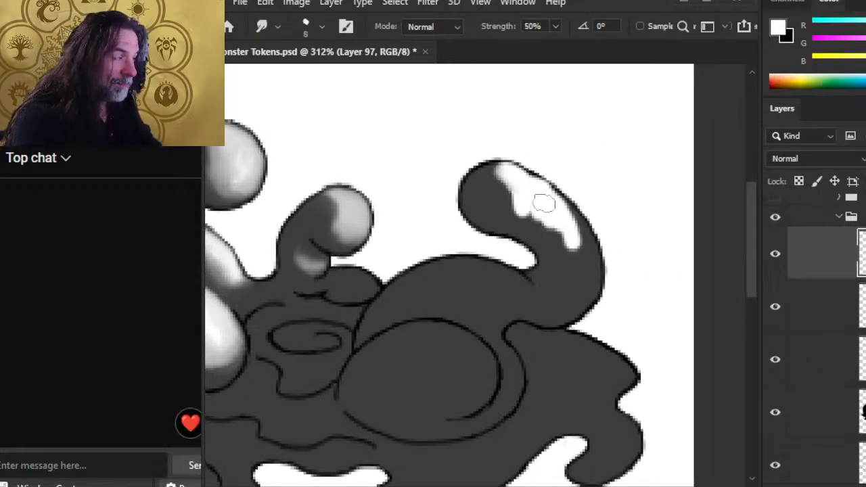
mouse_move(544, 203)
left_mouse_down()
mouse_move(517, 185)
mouse_move(515, 167)
mouse_move(544, 184)
mouse_move(516, 162)
mouse_move(588, 234)
mouse_move(539, 190)
mouse_move(508, 196)
mouse_move(524, 192)
mouse_move(482, 189)
mouse_move(515, 178)
mouse_move(518, 210)
mouse_move(524, 202)
mouse_move(486, 225)
mouse_move(516, 212)
mouse_move(514, 183)
mouse_move(509, 198)
mouse_move(486, 199)
mouse_move(486, 184)
mouse_move(503, 184)
mouse_move(495, 177)
mouse_move(519, 185)
mouse_move(541, 213)
mouse_move(517, 179)
mouse_move(581, 233)
mouse_move(534, 184)
mouse_move(534, 221)
mouse_move(532, 196)
mouse_move(502, 165)
mouse_move(560, 198)
left_mouse_up()
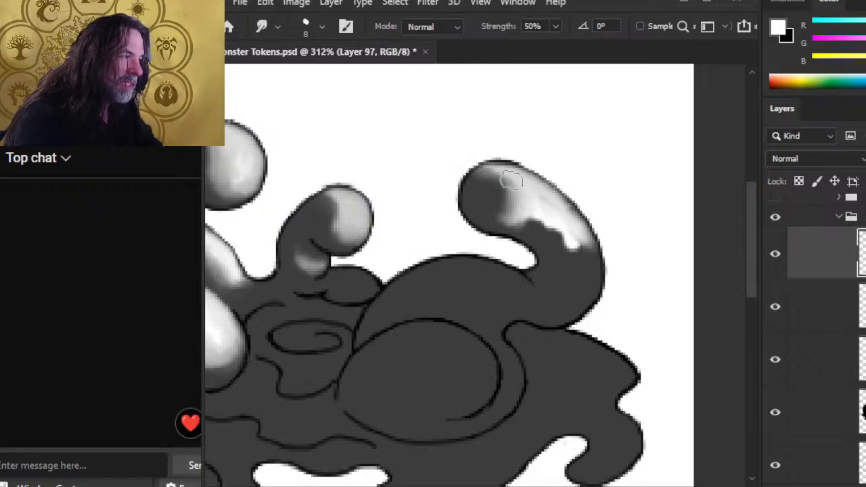
mouse_move(501, 172)
left_mouse_down()
mouse_move(532, 211)
mouse_move(537, 194)
mouse_move(571, 216)
mouse_move(545, 257)
mouse_move(537, 216)
mouse_move(553, 236)
mouse_move(521, 230)
mouse_move(532, 242)
mouse_move(504, 236)
mouse_move(527, 225)
mouse_move(507, 232)
mouse_move(527, 227)
mouse_move(486, 219)
mouse_move(499, 222)
mouse_move(487, 220)
mouse_move(505, 202)
mouse_move(500, 194)
mouse_move(529, 207)
mouse_move(517, 205)
mouse_move(529, 204)
mouse_move(509, 176)
mouse_move(475, 187)
mouse_move(515, 186)
mouse_move(510, 174)
mouse_move(526, 191)
mouse_move(510, 184)
mouse_move(511, 196)
mouse_move(515, 180)
mouse_move(530, 229)
mouse_move(517, 194)
mouse_move(508, 220)
mouse_move(518, 193)
mouse_move(509, 180)
mouse_move(516, 216)
mouse_move(512, 192)
mouse_move(508, 222)
mouse_move(508, 190)
mouse_move(503, 221)
mouse_move(539, 229)
mouse_move(518, 227)
mouse_move(561, 259)
mouse_move(537, 231)
mouse_move(582, 254)
mouse_move(576, 229)
mouse_move(591, 281)
mouse_move(584, 275)
mouse_move(582, 308)
mouse_move(583, 297)
mouse_move(553, 310)
mouse_move(562, 311)
mouse_move(577, 264)
mouse_move(578, 304)
mouse_move(572, 248)
mouse_move(566, 299)
mouse_move(576, 257)
mouse_move(584, 257)
mouse_move(551, 226)
mouse_move(505, 217)
mouse_move(494, 188)
mouse_move(530, 202)
mouse_move(584, 271)
mouse_move(575, 261)
mouse_move(577, 282)
mouse_move(573, 251)
mouse_move(580, 294)
mouse_move(548, 313)
mouse_move(582, 311)
mouse_move(572, 305)
mouse_move(580, 274)
mouse_move(582, 300)
left_mouse_up()
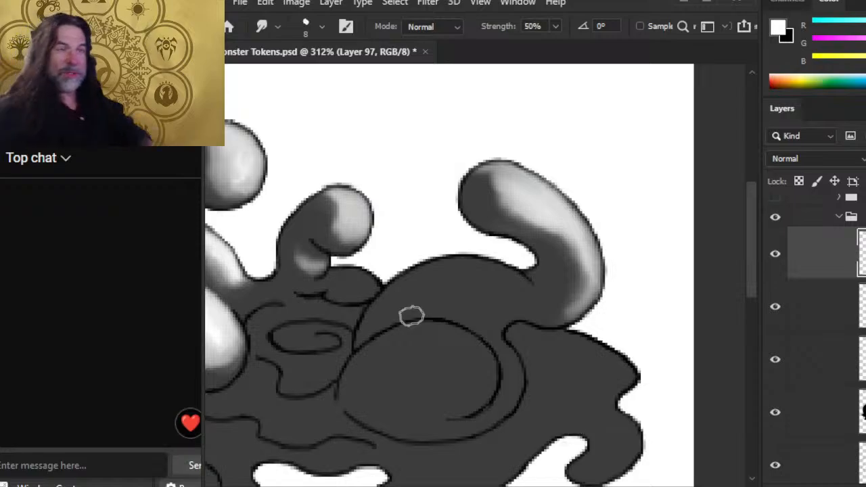
mouse_move(545, 250)
left_mouse_down()
mouse_move(498, 224)
mouse_move(507, 216)
mouse_move(563, 252)
mouse_move(489, 195)
mouse_move(507, 215)
mouse_move(467, 192)
mouse_move(512, 196)
mouse_move(494, 175)
mouse_move(529, 211)
left_mouse_up()
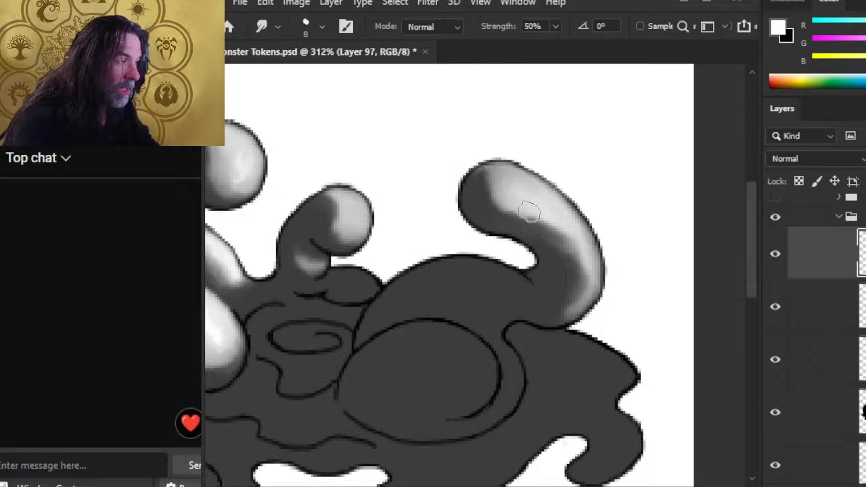
mouse_move(506, 178)
left_mouse_down()
mouse_move(479, 177)
mouse_move(510, 207)
mouse_move(507, 175)
mouse_move(497, 214)
mouse_move(494, 198)
mouse_move(524, 221)
mouse_move(499, 211)
mouse_move(532, 219)
mouse_move(556, 244)
mouse_move(548, 229)
mouse_move(564, 230)
mouse_move(586, 258)
mouse_move(571, 225)
mouse_move(588, 248)
mouse_move(607, 253)
mouse_move(603, 298)
mouse_move(589, 312)
mouse_move(593, 271)
mouse_move(547, 288)
mouse_move(563, 292)
mouse_move(548, 241)
mouse_move(563, 282)
mouse_move(549, 314)
mouse_move(556, 326)
mouse_move(560, 306)
mouse_move(610, 293)
mouse_move(560, 325)
mouse_move(593, 288)
mouse_move(570, 321)
mouse_move(570, 248)
mouse_move(600, 266)
mouse_move(595, 303)
left_mouse_up()
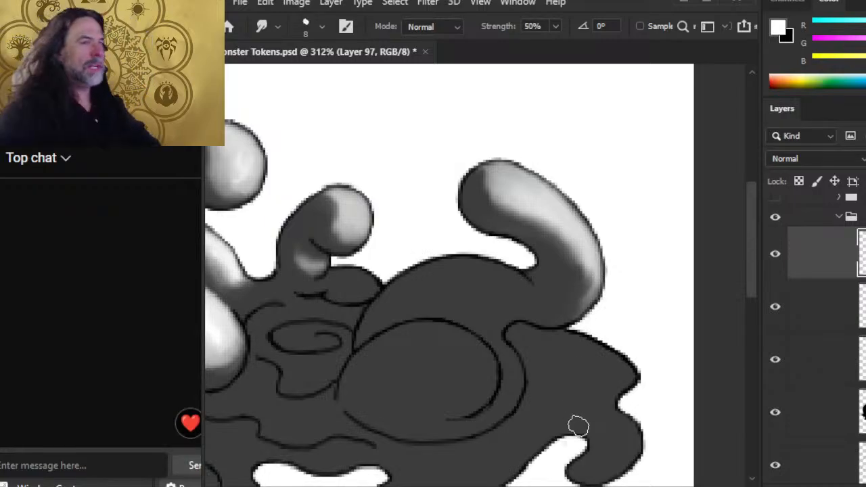
key("b")
mouse_move(464, 297)
left_mouse_down()
mouse_move(485, 339)
mouse_move(477, 306)
mouse_move(492, 307)
mouse_move(481, 289)
mouse_move(471, 309)
mouse_move(467, 293)
mouse_move(434, 292)
mouse_move(471, 317)
mouse_move(487, 310)
mouse_move(502, 326)
mouse_move(503, 315)
mouse_move(496, 343)
mouse_move(505, 339)
mouse_move(486, 348)
mouse_move(448, 318)
mouse_move(468, 310)
mouse_move(514, 344)
mouse_move(510, 337)
mouse_move(515, 353)
mouse_move(442, 355)
mouse_move(492, 359)
mouse_move(505, 339)
mouse_move(497, 314)
mouse_move(476, 295)
mouse_move(489, 306)
mouse_move(440, 290)
mouse_move(458, 278)
mouse_move(441, 269)
mouse_move(454, 275)
mouse_move(454, 301)
mouse_move(472, 317)
mouse_move(505, 327)
mouse_move(505, 344)
mouse_move(508, 312)
mouse_move(469, 287)
mouse_move(457, 296)
mouse_move(477, 273)
mouse_move(476, 281)
mouse_move(458, 271)
left_mouse_up()
Step: Smudge the central body's white dab into a diagonal highlight streak
key("r")
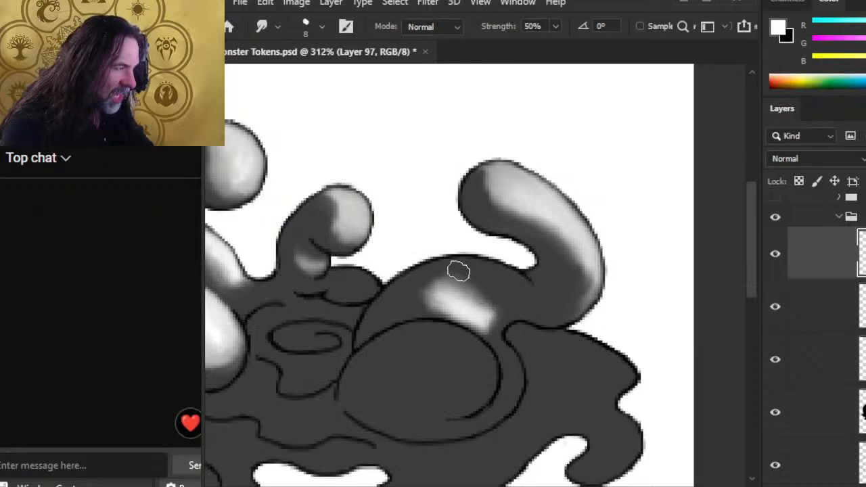
mouse_move(470, 308)
left_mouse_down()
mouse_move(439, 291)
mouse_move(490, 282)
mouse_move(508, 314)
mouse_move(498, 296)
mouse_move(502, 306)
mouse_move(506, 296)
mouse_move(469, 277)
mouse_move(507, 306)
mouse_move(482, 285)
mouse_move(509, 336)
mouse_move(482, 347)
mouse_move(442, 313)
mouse_move(468, 324)
mouse_move(458, 306)
mouse_move(483, 332)
mouse_move(441, 299)
mouse_move(447, 287)
mouse_move(411, 276)
left_mouse_up()
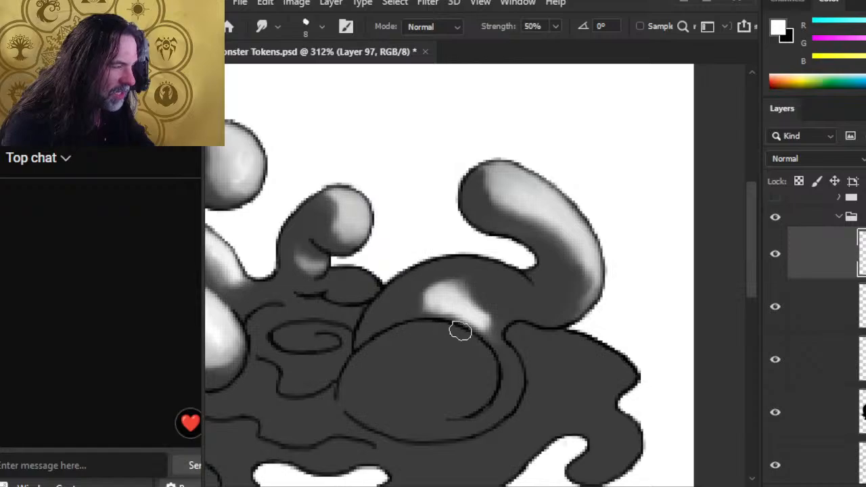
mouse_move(482, 298)
left_mouse_down()
mouse_move(509, 336)
mouse_move(443, 335)
left_mouse_up()
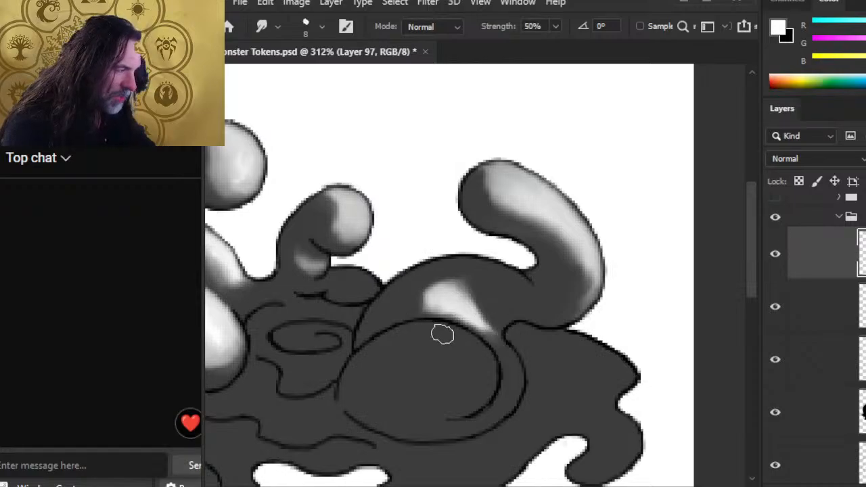
mouse_move(507, 357)
left_mouse_down()
mouse_move(473, 347)
mouse_move(510, 338)
left_mouse_up()
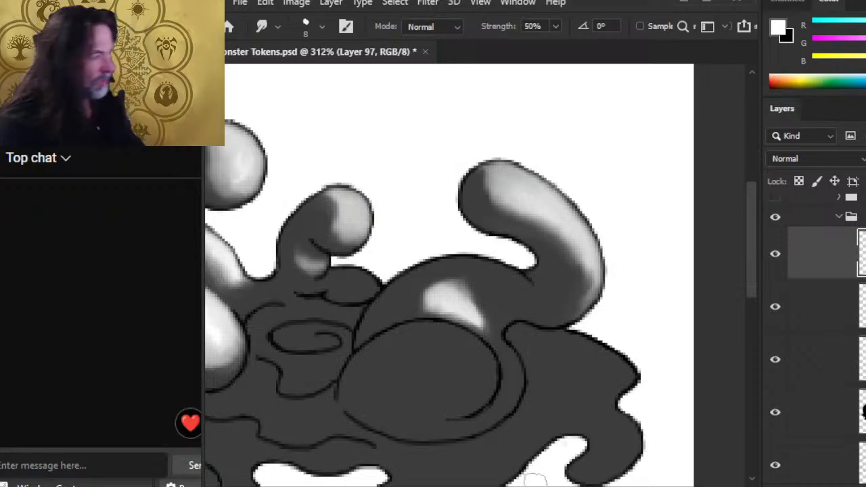
Step: Paint white on the large right dome and smudge it toward its lower-right edge
left_click_drag(479, 382, 465, 310)
key("b")
mouse_move(435, 274)
left_mouse_down()
mouse_move(448, 276)
mouse_move(435, 274)
left_mouse_up()
key("r")
mouse_move(468, 306)
left_mouse_down()
mouse_move(458, 258)
mouse_move(442, 272)
mouse_move(464, 285)
mouse_move(418, 264)
mouse_move(459, 296)
mouse_move(453, 282)
mouse_move(460, 315)
mouse_move(469, 308)
mouse_move(452, 284)
mouse_move(470, 301)
mouse_move(460, 321)
mouse_move(462, 280)
mouse_move(471, 323)
mouse_move(450, 335)
mouse_move(473, 308)
left_mouse_up()
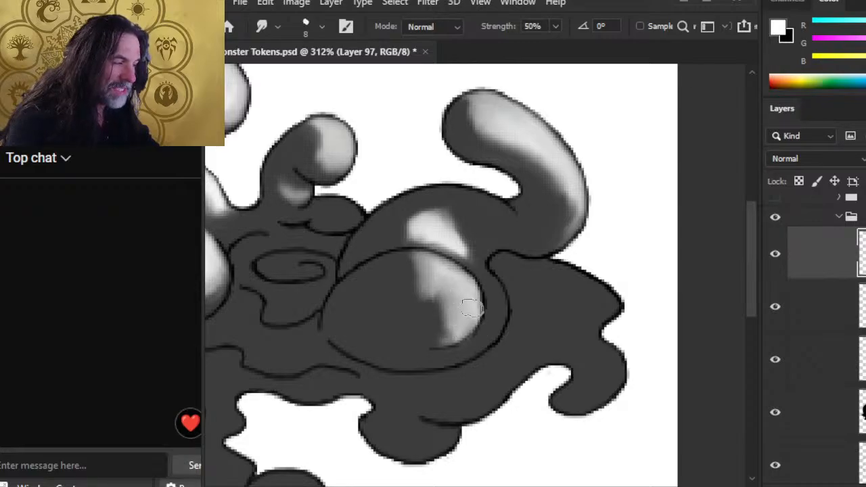
mouse_move(449, 274)
left_mouse_down()
mouse_move(471, 327)
mouse_move(465, 305)
mouse_move(452, 323)
mouse_move(484, 322)
mouse_move(445, 272)
mouse_move(453, 274)
mouse_move(454, 317)
mouse_move(401, 309)
mouse_move(422, 308)
mouse_move(402, 291)
mouse_move(421, 301)
mouse_move(397, 291)
left_mouse_up()
mouse_move(435, 268)
left_mouse_down()
mouse_move(419, 254)
mouse_move(379, 273)
mouse_move(398, 267)
mouse_move(434, 282)
mouse_move(447, 312)
left_mouse_up()
mouse_move(449, 348)
left_mouse_down()
mouse_move(450, 320)
mouse_move(499, 295)
mouse_move(476, 344)
left_mouse_up()
Step: Blend the dome's white strokes into one soft glossy band along the right rim
key("b")
key("r")
mouse_move(499, 314)
left_mouse_down()
mouse_move(495, 291)
mouse_move(503, 320)
mouse_move(496, 301)
mouse_move(478, 328)
mouse_move(487, 328)
mouse_move(468, 341)
mouse_move(518, 330)
mouse_move(466, 358)
mouse_move(504, 348)
mouse_move(445, 369)
mouse_move(494, 349)
mouse_move(509, 312)
mouse_move(495, 351)
mouse_move(507, 284)
left_mouse_up()
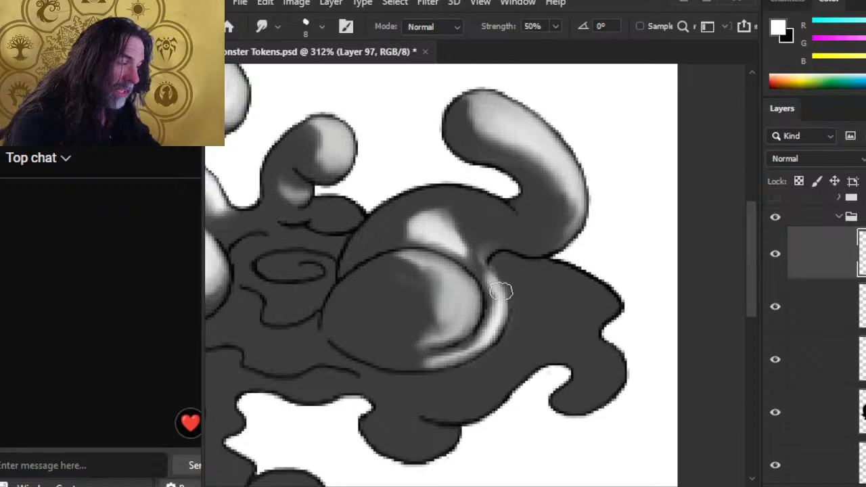
mouse_move(480, 260)
left_mouse_down()
mouse_move(510, 288)
mouse_move(475, 244)
mouse_move(501, 295)
left_mouse_up()
left_click_drag(492, 278, 516, 311)
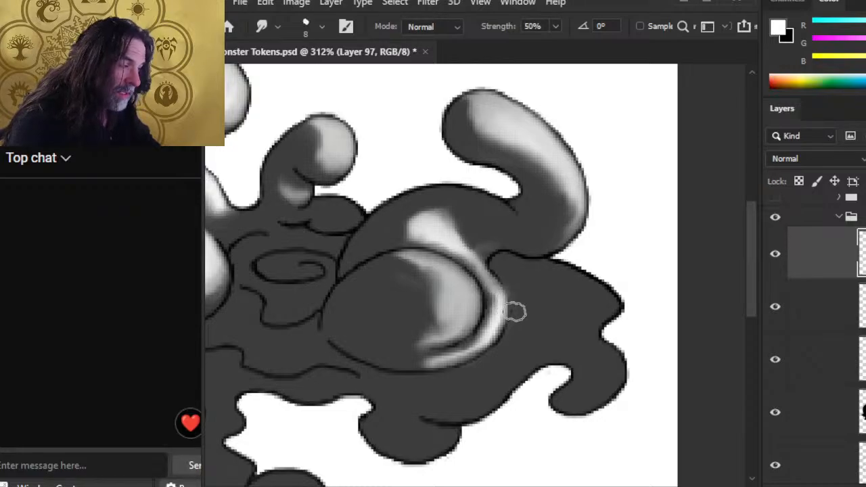
mouse_move(506, 273)
left_mouse_down()
mouse_move(506, 323)
mouse_move(485, 308)
left_mouse_up()
mouse_move(468, 263)
left_mouse_down()
mouse_move(510, 293)
mouse_move(506, 286)
mouse_move(496, 297)
mouse_move(469, 266)
mouse_move(517, 293)
mouse_move(493, 334)
mouse_move(472, 350)
mouse_move(456, 347)
mouse_move(459, 332)
mouse_move(477, 325)
mouse_move(483, 299)
left_mouse_up()
mouse_move(457, 240)
left_mouse_down()
mouse_move(411, 231)
mouse_move(401, 238)
mouse_move(401, 225)
mouse_move(454, 215)
mouse_move(428, 211)
mouse_move(394, 243)
mouse_move(456, 250)
mouse_move(486, 282)
mouse_move(466, 254)
mouse_move(495, 269)
mouse_move(499, 262)
mouse_move(498, 236)
mouse_move(494, 248)
mouse_move(455, 197)
mouse_move(491, 242)
mouse_move(477, 238)
mouse_move(474, 223)
mouse_move(500, 242)
mouse_move(474, 264)
mouse_move(378, 216)
mouse_move(414, 230)
mouse_move(431, 201)
mouse_move(401, 216)
mouse_move(395, 234)
mouse_move(431, 220)
mouse_move(390, 232)
mouse_move(436, 237)
mouse_move(427, 223)
mouse_move(494, 262)
mouse_move(467, 219)
mouse_move(507, 251)
left_mouse_up()
Step: Zoom in on the right mound and blend its bright highlight along the upper-right rim
key("ctrl+space")
left_click_drag(491, 288, 435, 293)
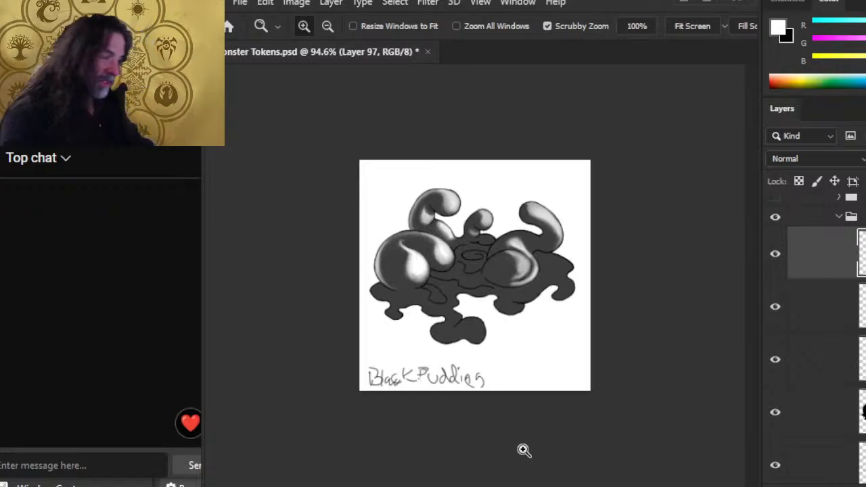
left_click_drag(549, 284, 582, 285)
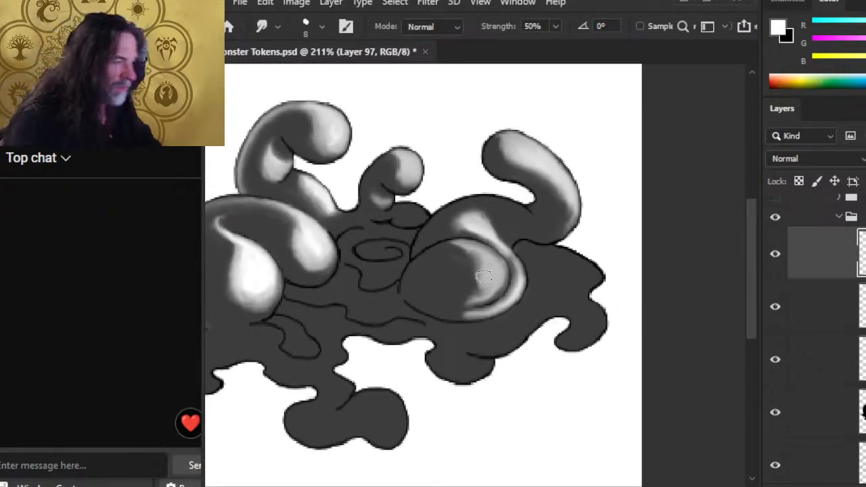
mouse_move(484, 276)
left_mouse_down()
mouse_move(470, 297)
mouse_move(500, 272)
mouse_move(496, 262)
mouse_move(513, 270)
left_mouse_up()
mouse_move(473, 243)
left_mouse_down()
mouse_move(510, 271)
mouse_move(502, 250)
mouse_move(517, 281)
left_mouse_up()
left_click_drag(507, 251, 517, 282)
mouse_move(469, 241)
left_mouse_down()
mouse_move(508, 262)
mouse_move(505, 283)
mouse_move(513, 269)
mouse_move(505, 288)
mouse_move(464, 313)
mouse_move(485, 309)
mouse_move(500, 284)
left_mouse_up()
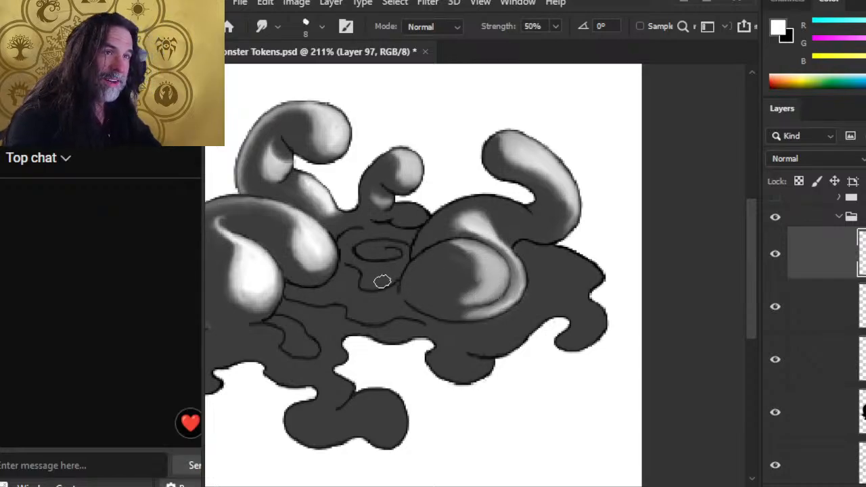
Step: Refine the inner highlight and smudge a light grey streak along the lower-right rim
mouse_move(487, 278)
left_mouse_down()
mouse_move(478, 260)
mouse_move(484, 272)
mouse_move(478, 249)
mouse_move(478, 275)
left_mouse_up()
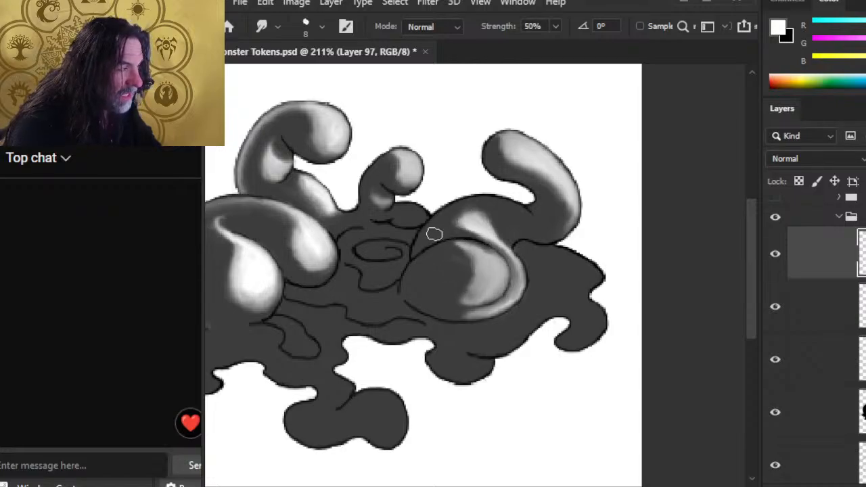
mouse_move(449, 220)
left_mouse_down()
mouse_move(493, 247)
mouse_move(460, 234)
mouse_move(501, 258)
mouse_move(478, 244)
mouse_move(510, 266)
left_mouse_up()
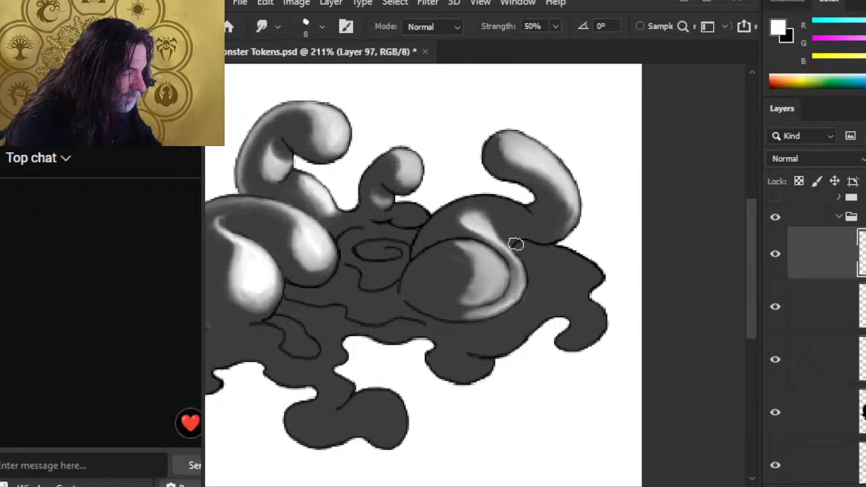
mouse_move(504, 234)
left_mouse_down()
mouse_move(528, 267)
mouse_move(503, 308)
mouse_move(521, 264)
left_mouse_up()
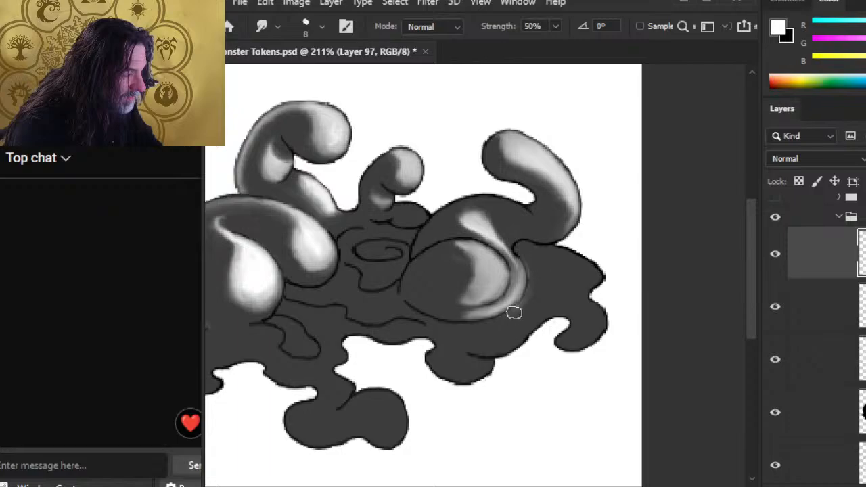
mouse_move(514, 311)
left_mouse_down()
mouse_move(527, 274)
mouse_move(533, 291)
mouse_move(492, 250)
mouse_move(508, 286)
mouse_move(504, 257)
mouse_move(484, 294)
mouse_move(511, 273)
mouse_move(464, 296)
mouse_move(477, 308)
mouse_move(508, 285)
mouse_move(460, 263)
mouse_move(538, 280)
left_mouse_up()
key("z")
mouse_move(514, 329)
left_mouse_down()
mouse_move(451, 305)
mouse_move(556, 294)
left_mouse_up()
Step: Smudge a white dab into a tapering glint beneath the left mound, toggling the highlight layer to compare
key("b")
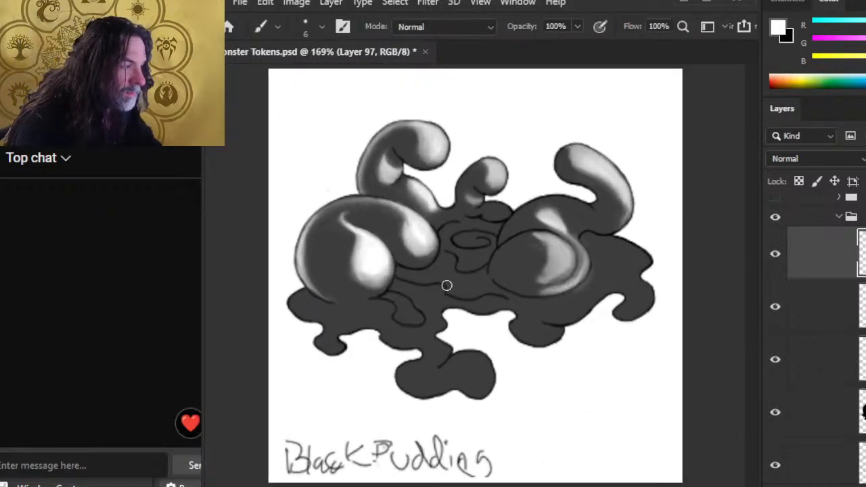
key("r")
left_click_drag(443, 275, 408, 279)
left_click(775, 254)
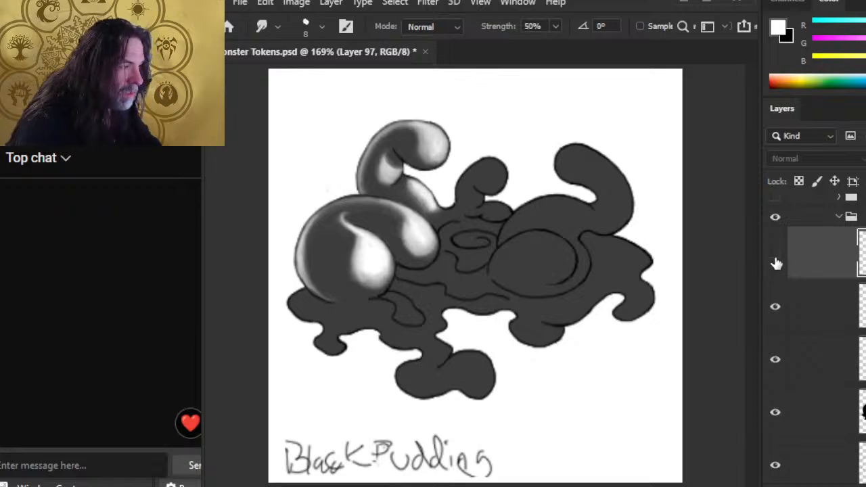
left_click(775, 254)
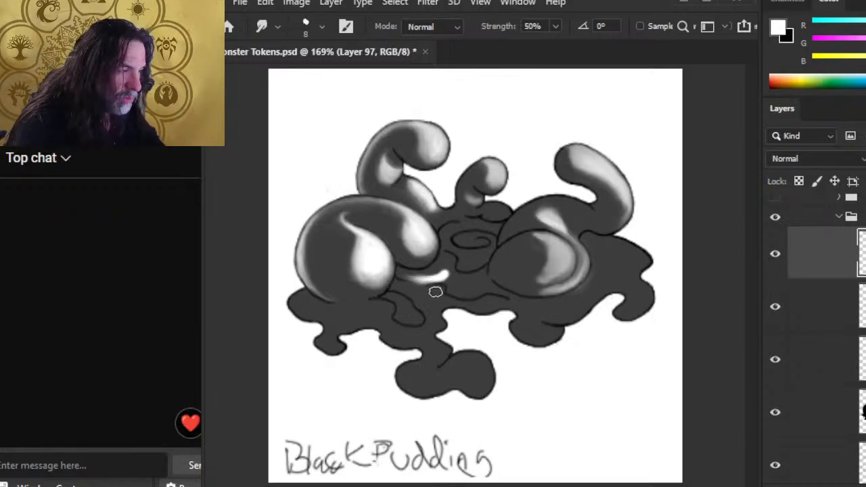
mouse_move(411, 280)
left_mouse_down()
mouse_move(453, 269)
mouse_move(423, 276)
mouse_move(414, 271)
mouse_move(432, 271)
mouse_move(406, 269)
left_mouse_up()
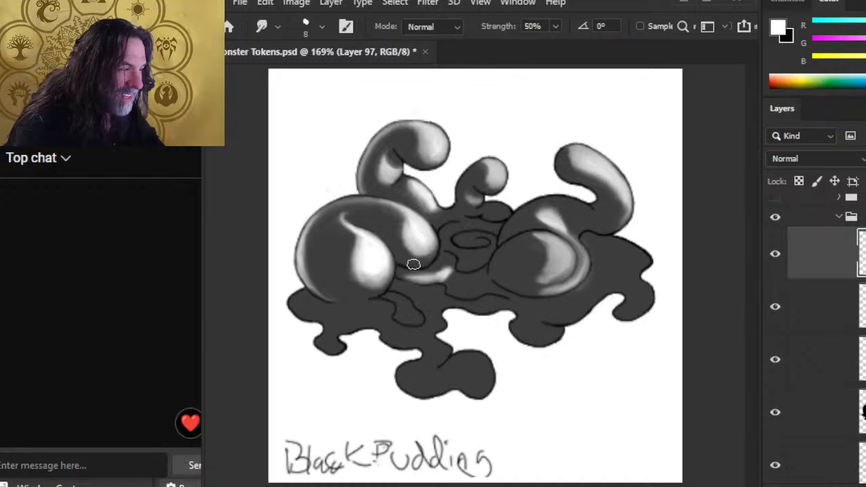
mouse_move(560, 257)
left_mouse_down()
mouse_move(546, 273)
mouse_move(561, 276)
mouse_move(530, 261)
mouse_move(543, 279)
left_mouse_up()
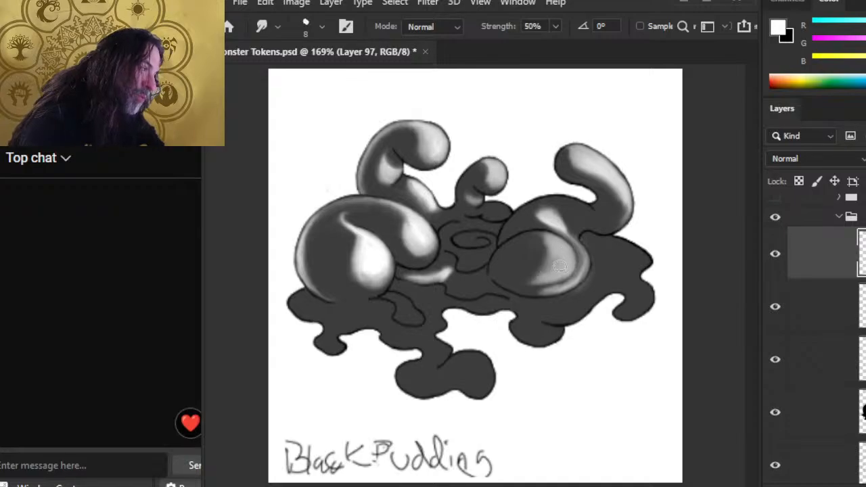
Step: Paint a small white glint on the right mound and smudge its rim highlight brighter and smoother
key("b")
left_click_drag(559, 268, 561, 257)
key("r")
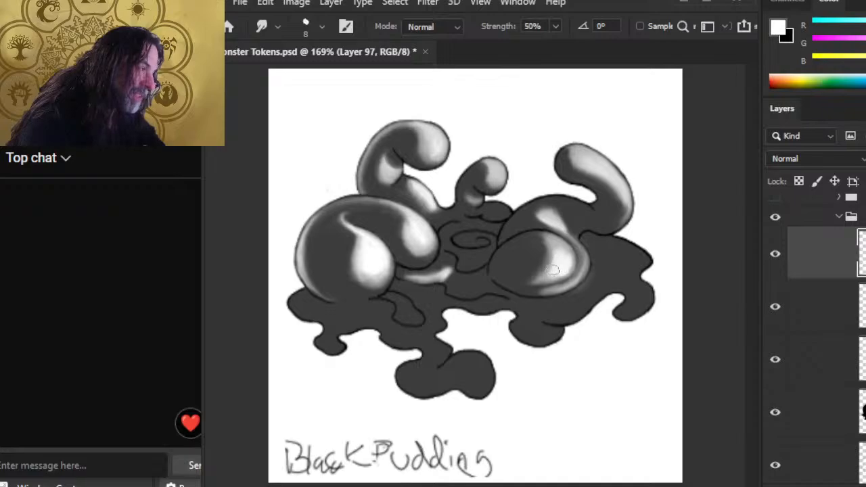
left_click_drag(557, 270, 544, 278)
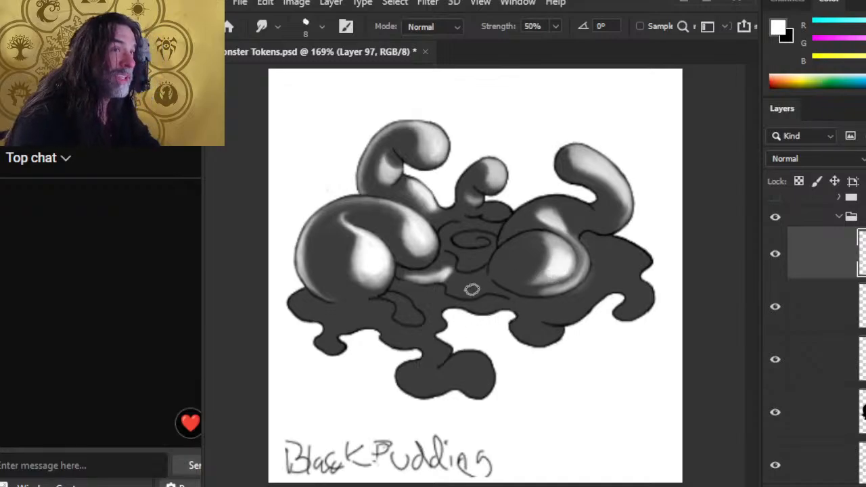
left_click_drag(554, 269, 545, 277)
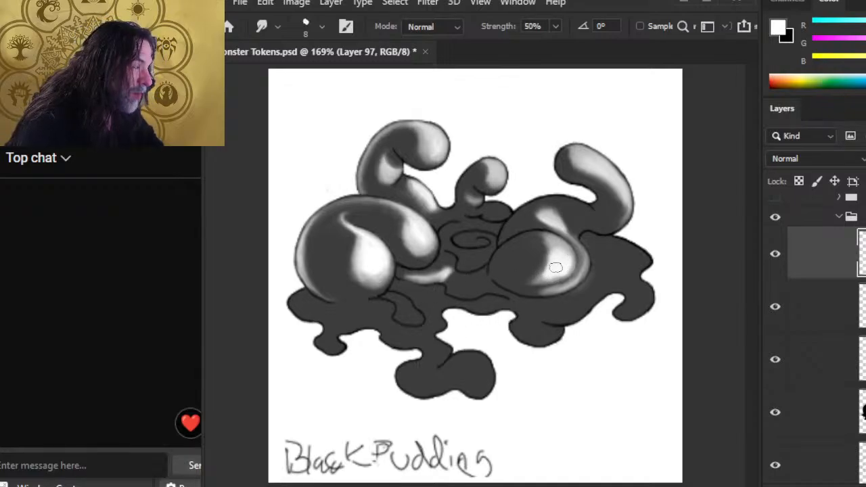
key("b")
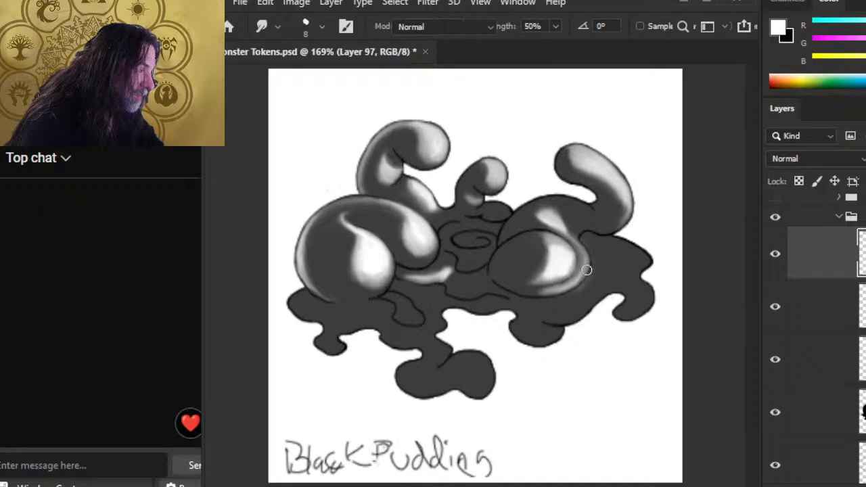
key("r")
mouse_move(580, 276)
left_mouse_down()
mouse_move(553, 290)
mouse_move(574, 284)
mouse_move(589, 266)
mouse_move(579, 292)
mouse_move(593, 273)
mouse_move(590, 281)
mouse_move(571, 246)
mouse_move(594, 265)
mouse_move(576, 246)
mouse_move(585, 291)
mouse_move(583, 276)
mouse_move(521, 291)
mouse_move(578, 279)
mouse_move(577, 290)
mouse_move(516, 295)
mouse_move(537, 300)
mouse_move(516, 288)
mouse_move(561, 279)
mouse_move(548, 280)
mouse_move(571, 269)
mouse_move(561, 276)
mouse_move(568, 242)
left_mouse_up()
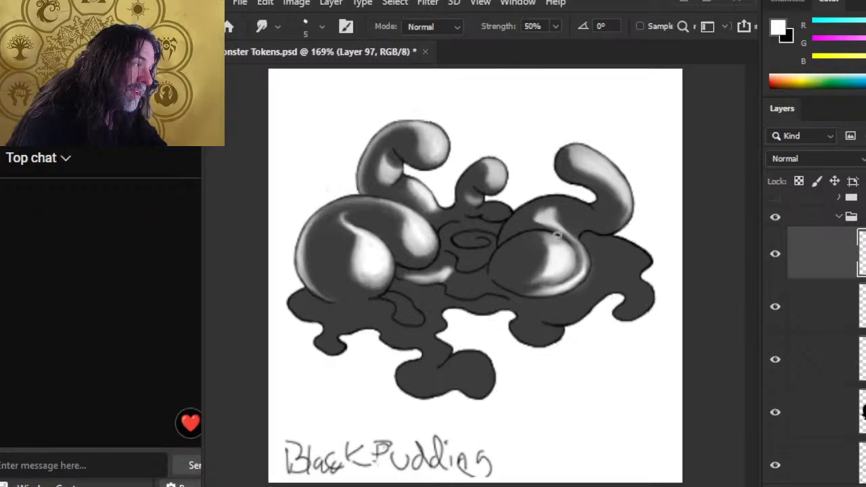
Step: Smudge along the right mound's right rim to blend its edge highlight
left_click_drag(583, 248, 578, 273)
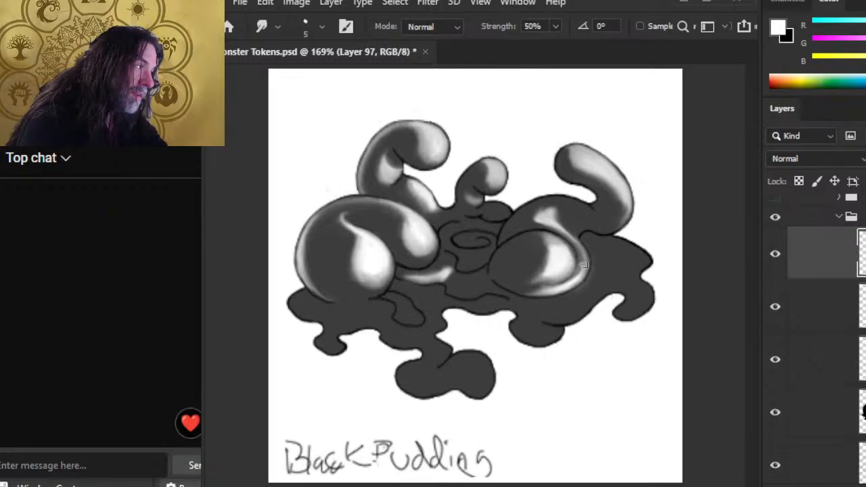
mouse_move(577, 250)
left_mouse_down()
mouse_move(576, 272)
mouse_move(580, 280)
mouse_move(584, 274)
left_mouse_up()
key("b")
key("r")
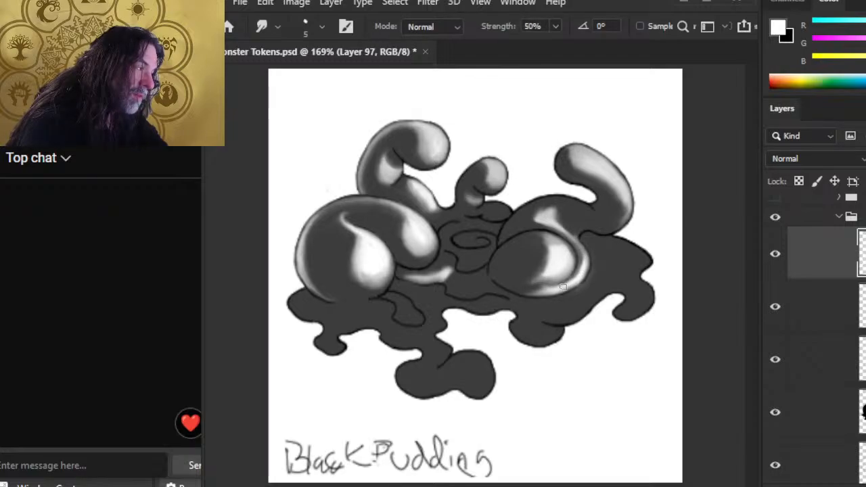
Step: Smear the lower edge of the right mound's highlight into a soft, curved sheen
left_click_drag(553, 276, 543, 280)
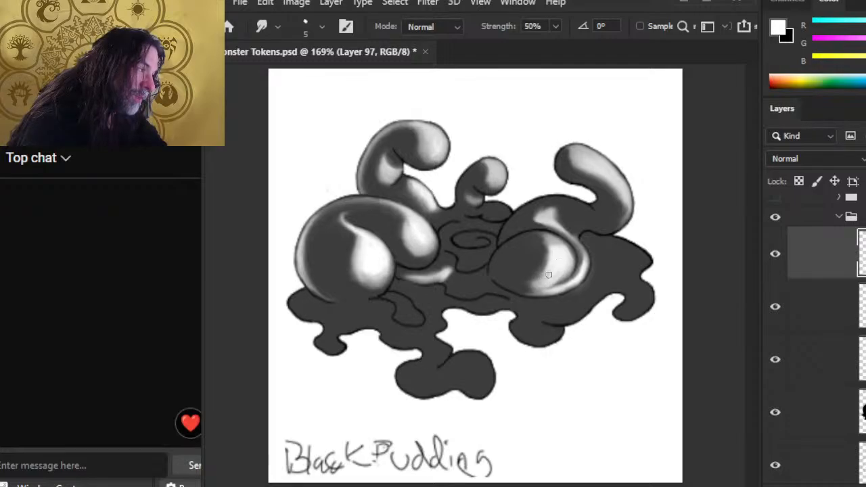
mouse_move(548, 275)
left_mouse_down()
mouse_move(556, 257)
mouse_move(547, 286)
left_mouse_up()
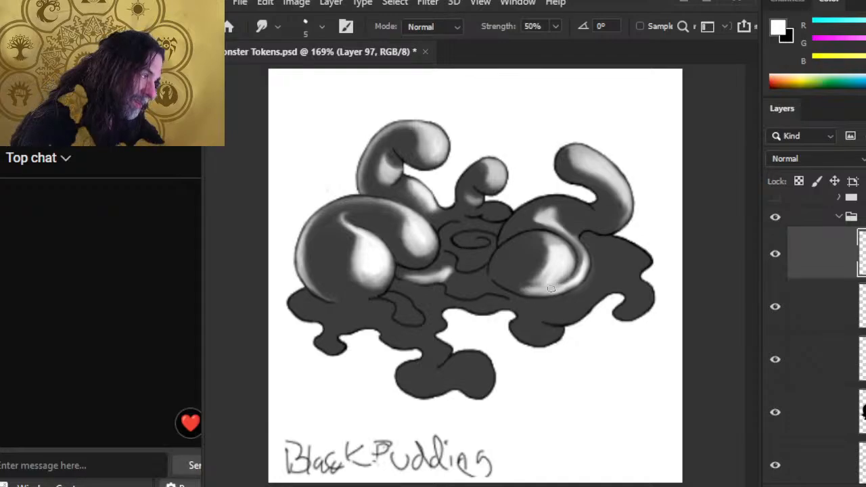
left_click_drag(551, 289, 526, 287)
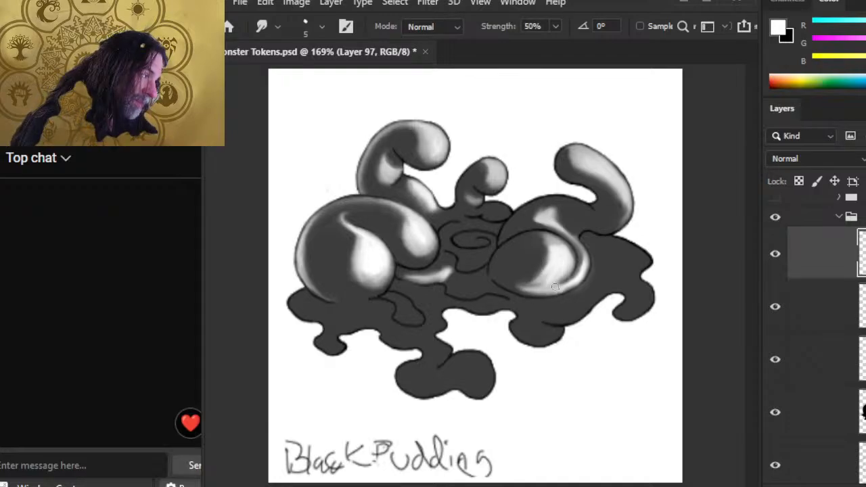
left_click_drag(543, 295, 581, 273)
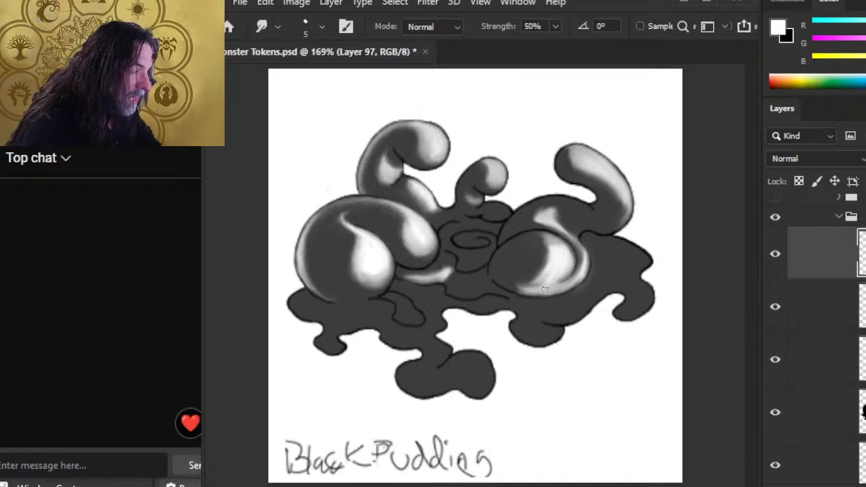
left_click_drag(556, 276, 539, 275)
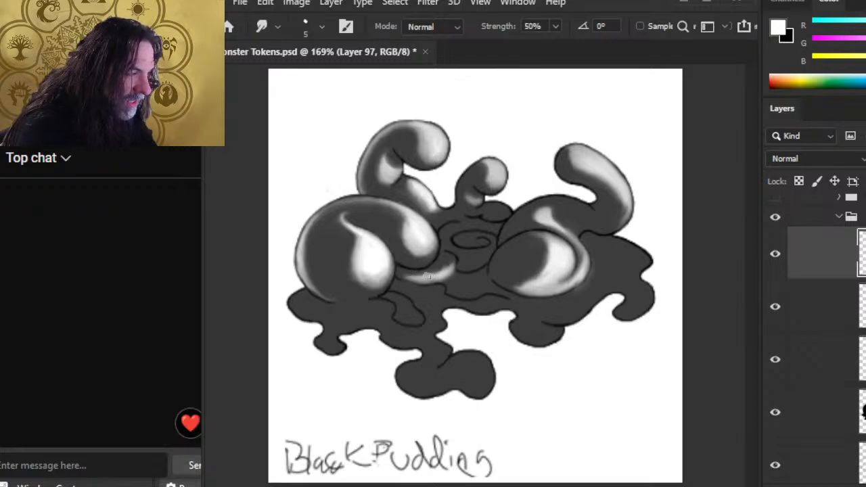
Step: Soften the grey streak between the mounds and paint it into a soft white sheen
mouse_move(427, 276)
left_mouse_down()
mouse_move(394, 274)
mouse_move(439, 271)
mouse_move(412, 275)
mouse_move(441, 273)
left_mouse_up()
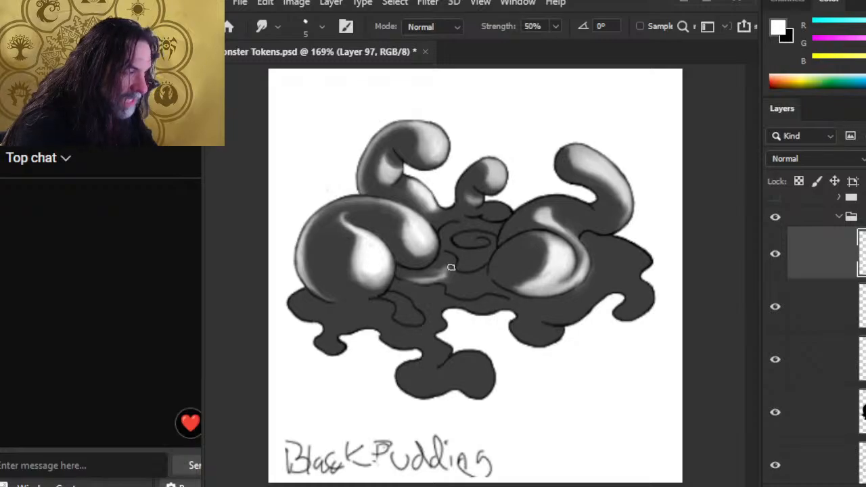
left_click_drag(449, 270, 436, 276)
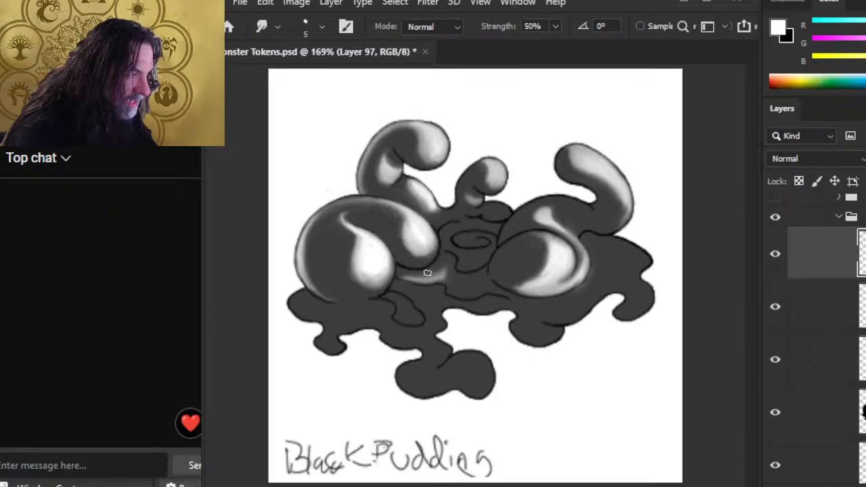
key("b")
key("r")
mouse_move(412, 280)
left_mouse_down()
mouse_move(434, 279)
mouse_move(405, 277)
mouse_move(444, 277)
left_mouse_up()
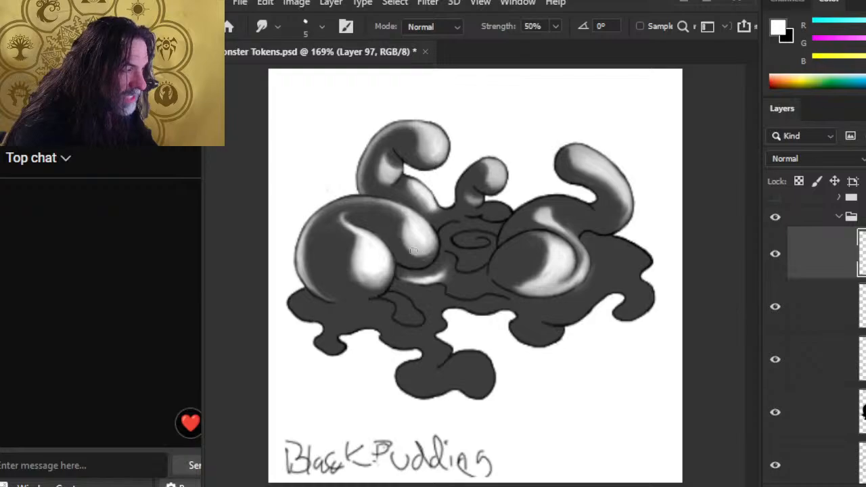
right_click(827, 236)
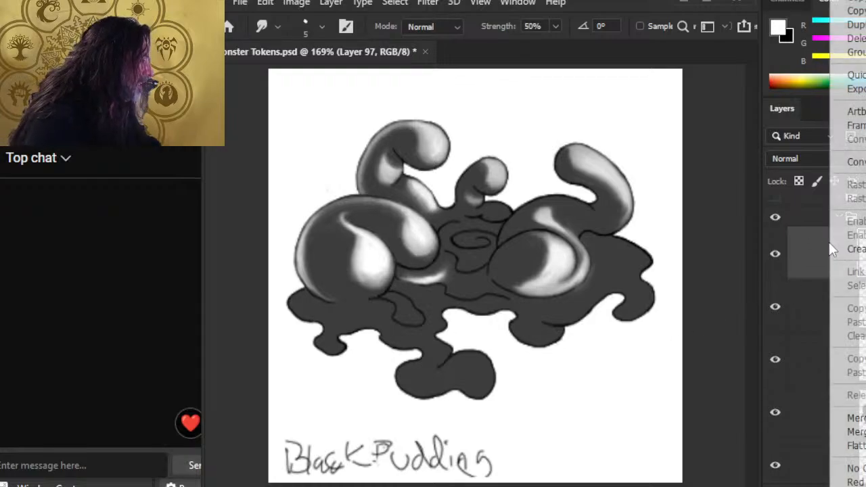
Step: Merge the highlight layer down, toggle visibility to compare, then merge down again
left_click(854, 418)
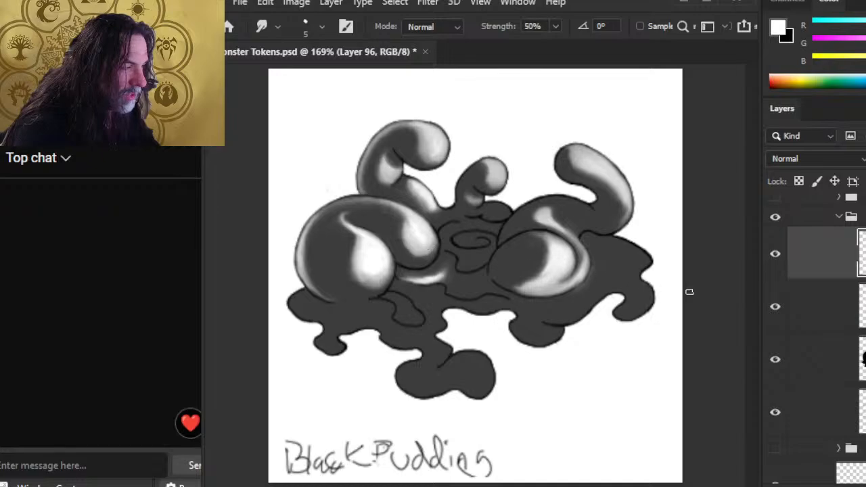
left_click(782, 258)
left_click(783, 263)
right_click(798, 273)
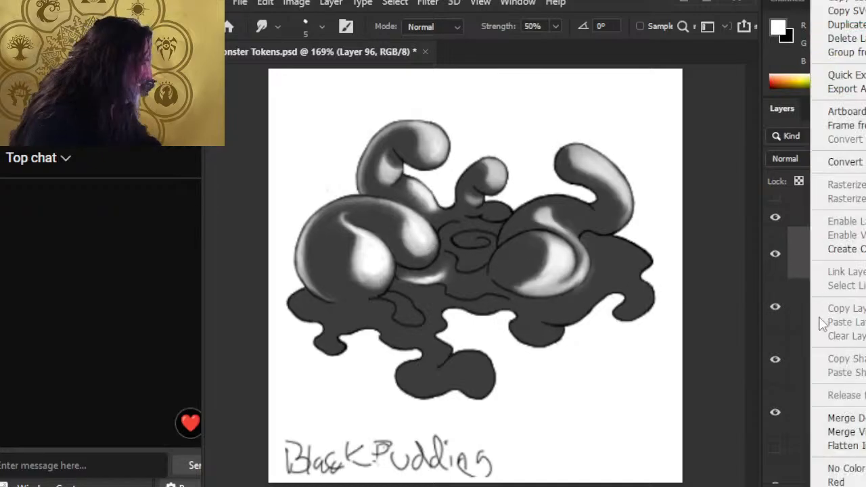
left_click(836, 418)
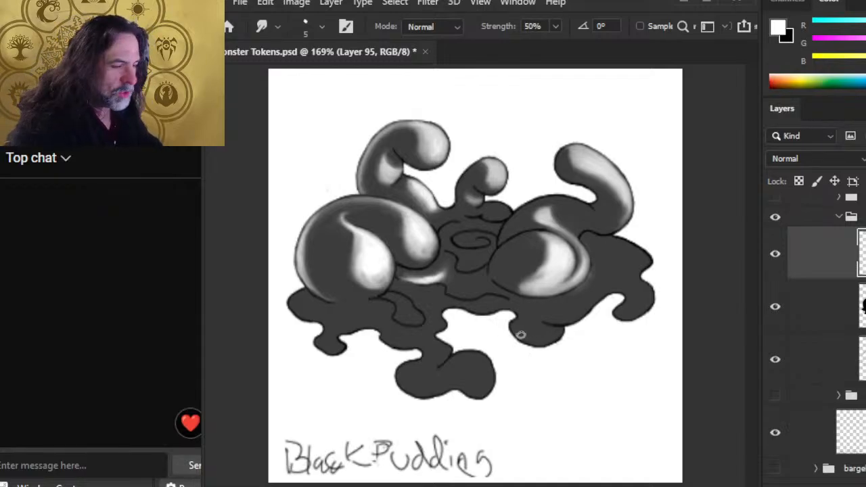
Step: Smudge the right highlight's lower-left edge with short strokes into a diffuse sheen
mouse_move(545, 266)
left_mouse_down()
mouse_move(539, 282)
mouse_move(509, 283)
left_mouse_up()
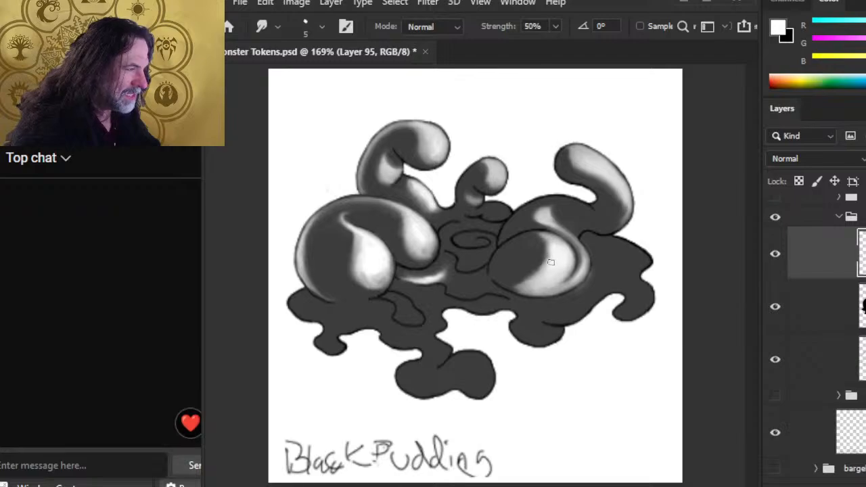
mouse_move(550, 261)
left_mouse_down()
mouse_move(547, 245)
mouse_move(554, 239)
mouse_move(551, 271)
mouse_move(557, 238)
mouse_move(544, 250)
mouse_move(550, 232)
mouse_move(528, 231)
left_mouse_up()
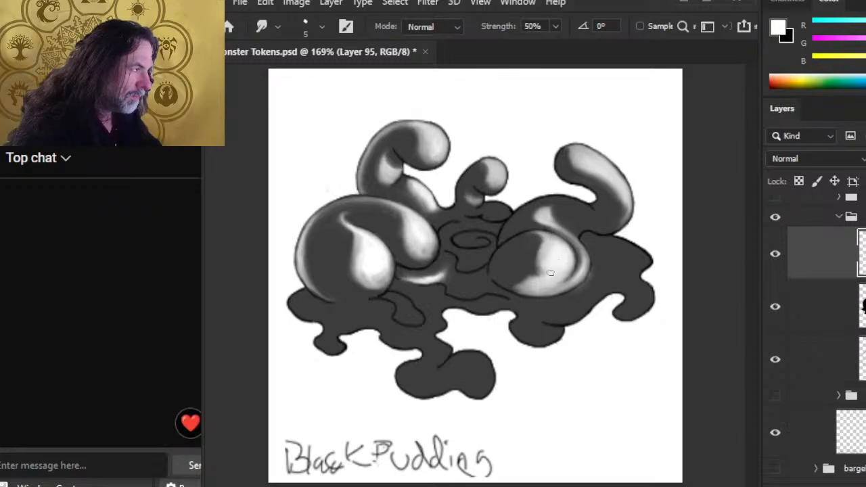
mouse_move(553, 267)
left_mouse_down()
mouse_move(508, 286)
mouse_move(524, 286)
mouse_move(508, 280)
left_mouse_up()
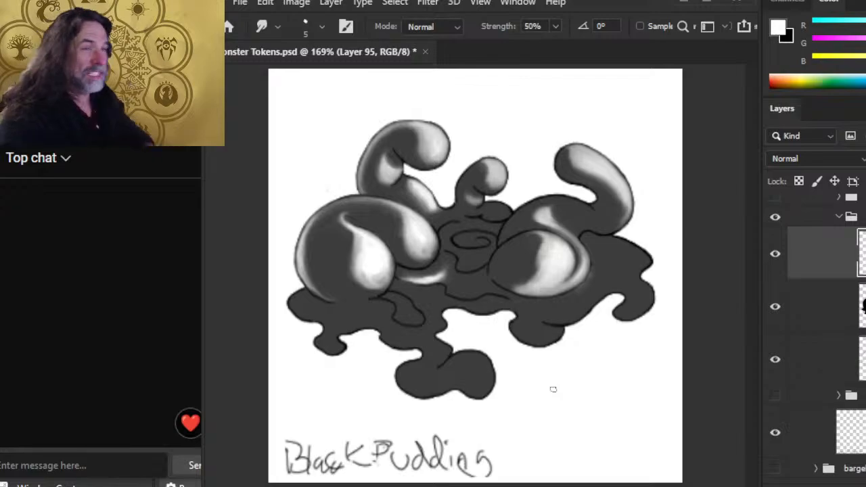
mouse_move(536, 286)
left_mouse_down()
mouse_move(552, 259)
mouse_move(549, 246)
mouse_move(562, 272)
left_mouse_up()
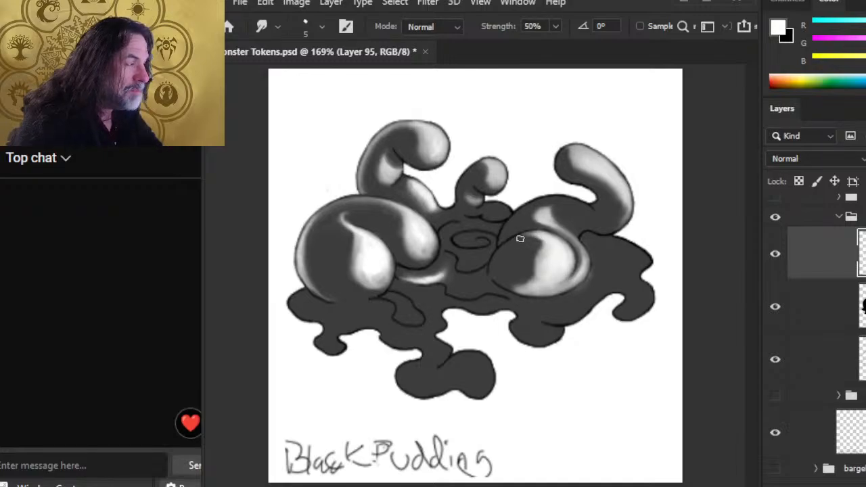
Step: Smudge the left and lower-left edges of the right mound's highlight to tone them down
left_click_drag(520, 240, 550, 251)
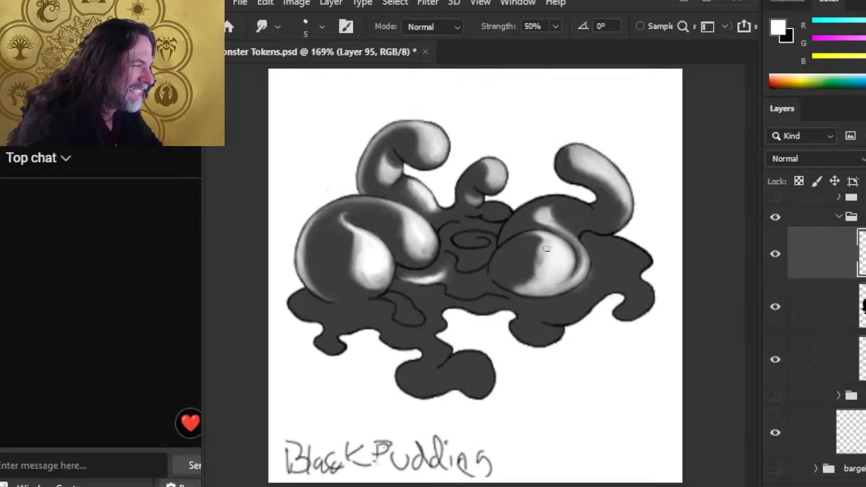
left_click_drag(540, 268, 549, 238)
left_click_drag(538, 274, 551, 251)
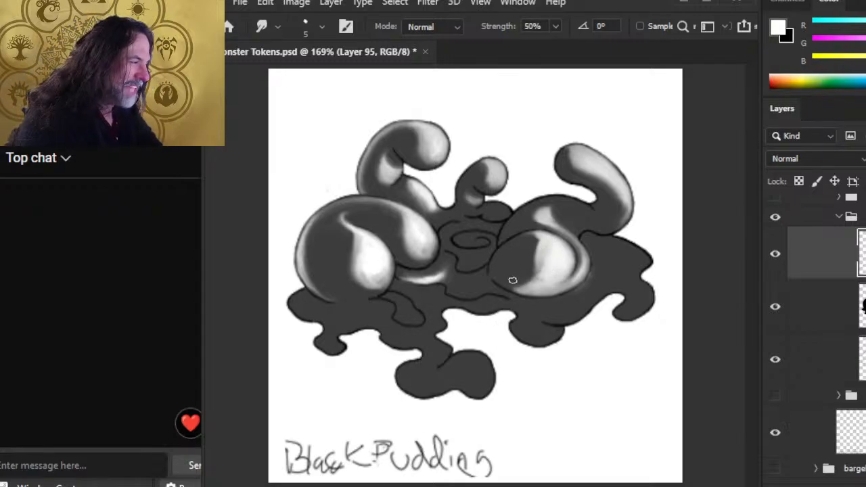
left_click_drag(513, 280, 506, 285)
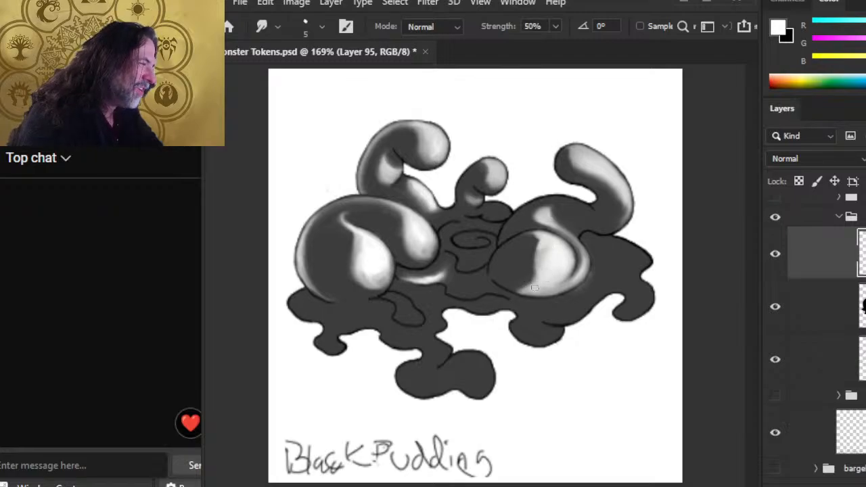
left_click_drag(512, 288, 524, 288)
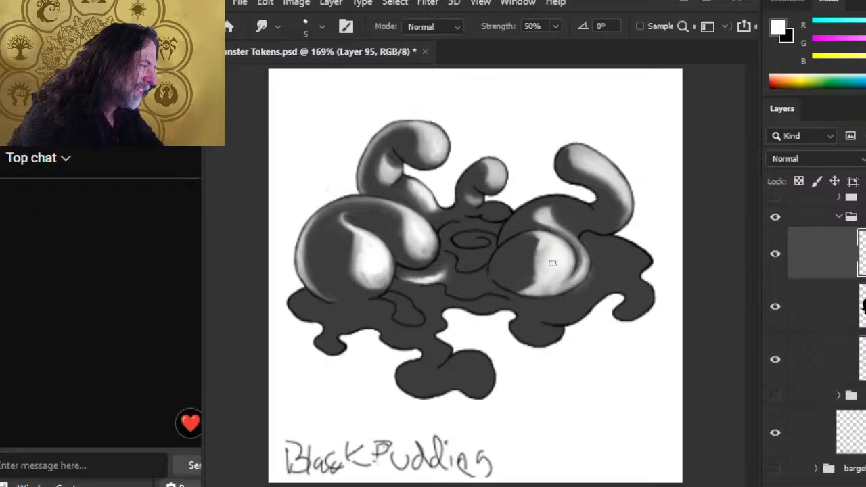
left_click_drag(535, 285, 538, 246)
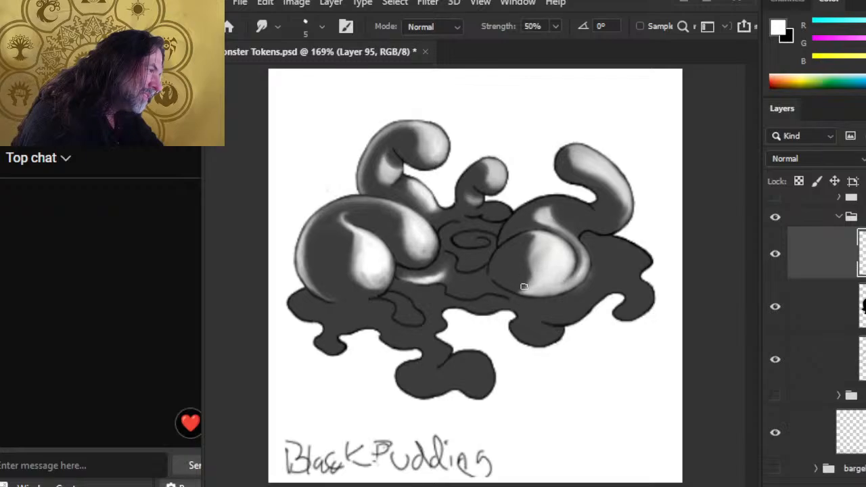
mouse_move(513, 289)
left_mouse_down()
mouse_move(537, 293)
mouse_move(529, 273)
mouse_move(537, 273)
mouse_move(528, 286)
mouse_move(535, 267)
mouse_move(526, 282)
mouse_move(537, 283)
mouse_move(516, 290)
left_mouse_up()
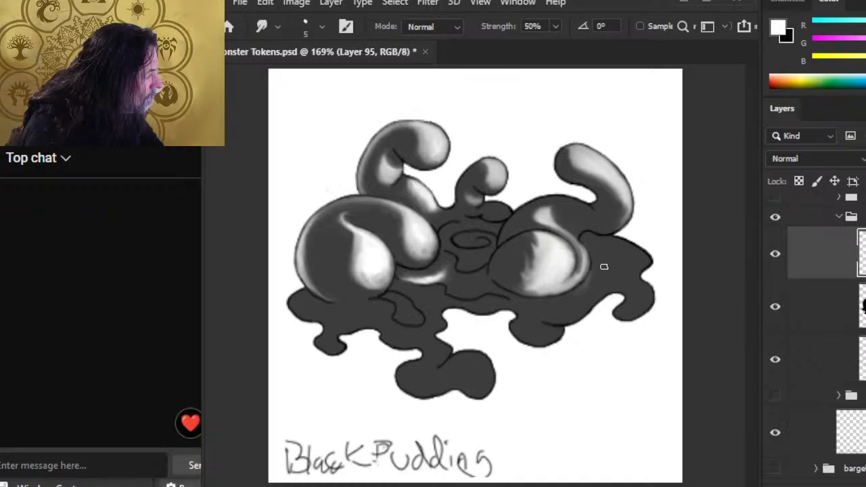
Step: Smooth the jagged light/dark boundary along the right mound's lower edge
key("e")
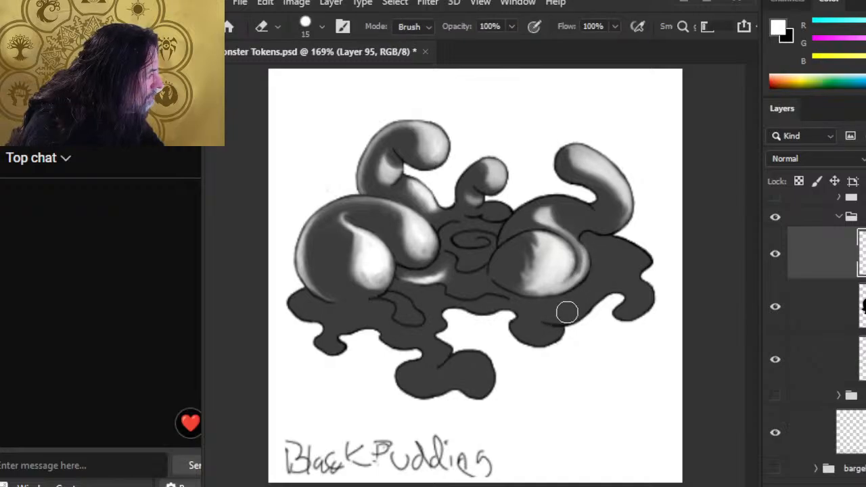
key("r")
left_click_drag(582, 271, 564, 289)
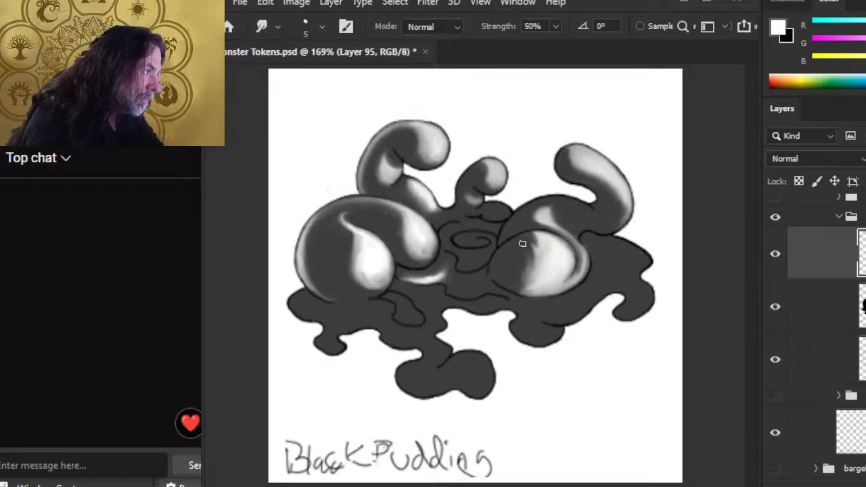
left_click_drag(524, 244, 521, 278)
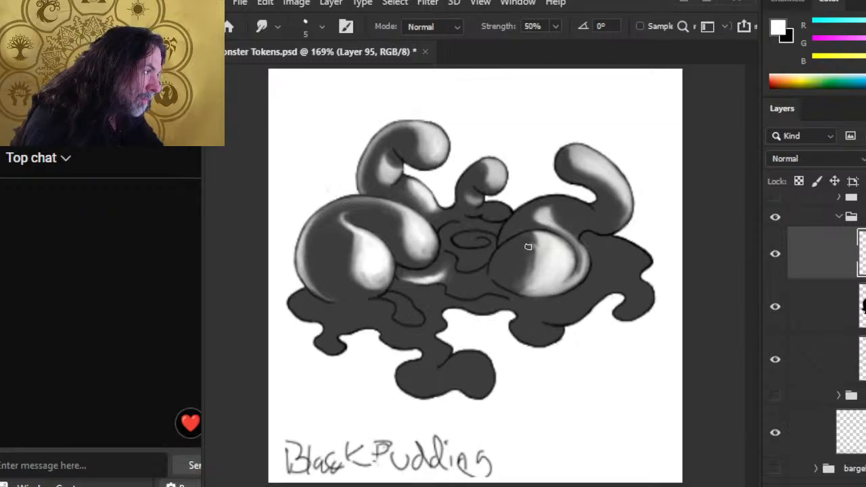
mouse_move(530, 248)
left_mouse_down()
mouse_move(523, 282)
mouse_move(536, 248)
left_mouse_up()
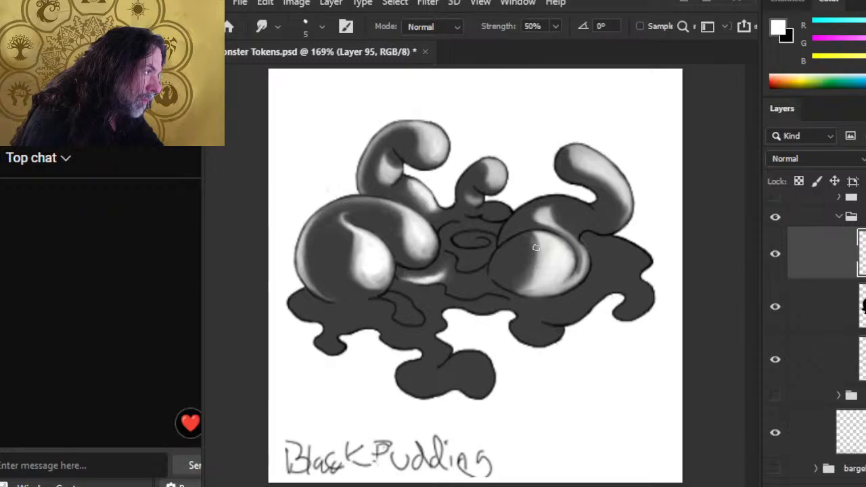
mouse_move(523, 284)
left_mouse_down()
mouse_move(565, 234)
mouse_move(538, 228)
mouse_move(572, 242)
mouse_move(564, 229)
mouse_move(572, 226)
mouse_move(582, 238)
mouse_move(551, 224)
mouse_move(543, 230)
mouse_move(567, 233)
mouse_move(576, 242)
mouse_move(561, 235)
mouse_move(576, 272)
left_mouse_up()
Step: Paint a short white glint on the right mound and smear its lower-left boundary to the rim
key("b")
key("r")
key("b")
key("r")
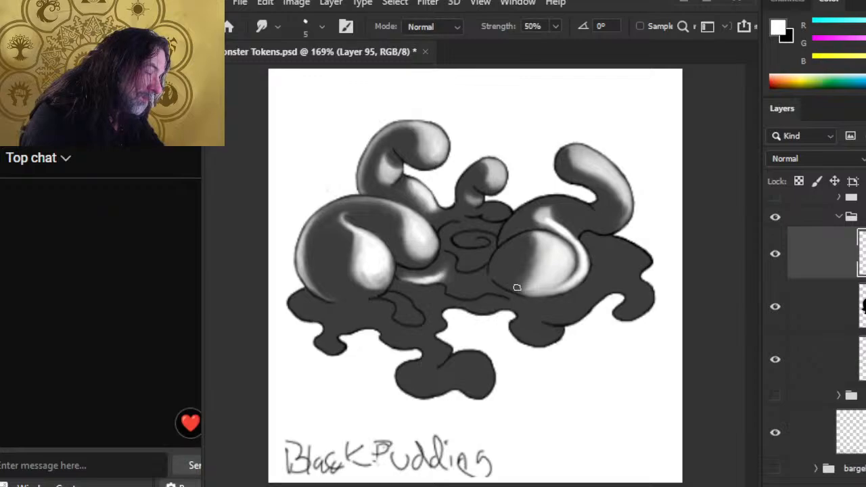
key("b")
mouse_move(498, 251)
left_mouse_down()
mouse_move(507, 277)
mouse_move(492, 263)
mouse_move(488, 272)
mouse_move(499, 248)
mouse_move(481, 263)
mouse_move(508, 240)
mouse_move(490, 250)
mouse_move(525, 280)
mouse_move(523, 249)
mouse_move(522, 271)
mouse_move(531, 240)
mouse_move(542, 243)
mouse_move(533, 279)
left_mouse_up()
key("b")
key("r")
mouse_move(533, 279)
left_mouse_down()
mouse_move(512, 292)
mouse_move(526, 287)
mouse_move(502, 261)
mouse_move(530, 290)
mouse_move(499, 270)
mouse_move(523, 293)
mouse_move(513, 286)
mouse_move(546, 295)
mouse_move(498, 272)
mouse_move(526, 293)
mouse_move(500, 281)
mouse_move(502, 254)
mouse_move(516, 270)
mouse_move(471, 268)
left_mouse_up()
key("e")
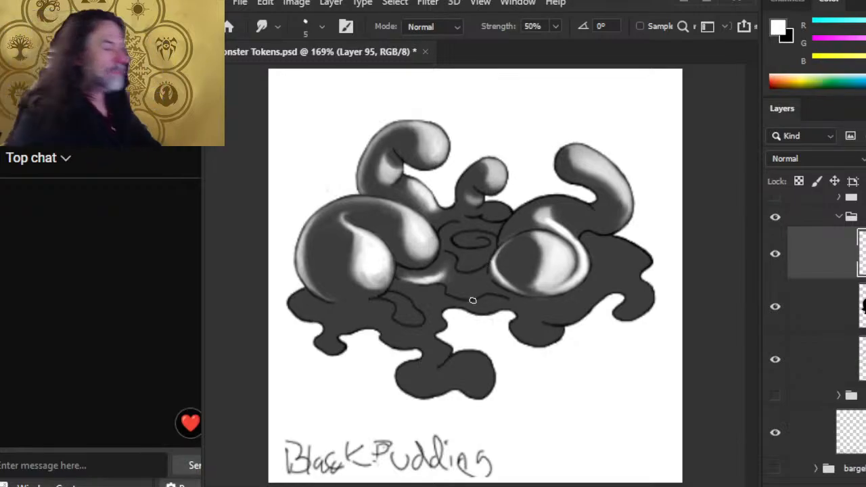
Step: Erase part of the right blob's inner highlight, repaint it white and soften its left edge
key("e")
mouse_move(535, 248)
left_mouse_down()
mouse_move(546, 274)
mouse_move(558, 268)
mouse_move(542, 291)
left_mouse_up()
key("b")
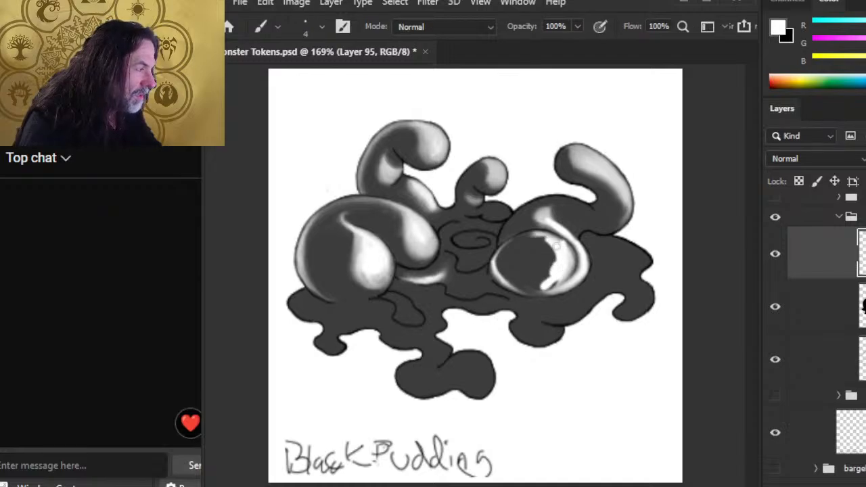
left_click_drag(558, 247, 545, 291)
left_click_drag(566, 264, 558, 288)
key("r")
mouse_move(554, 245)
left_mouse_down()
mouse_move(555, 264)
mouse_move(537, 289)
mouse_move(525, 277)
mouse_move(557, 277)
mouse_move(533, 288)
mouse_move(556, 273)
mouse_move(536, 282)
mouse_move(552, 227)
mouse_move(576, 273)
left_mouse_up()
Step: With a larger brush, add white along the highlight's edges, then smear it into a curve
key("b")
key("]")
mouse_move(575, 244)
left_mouse_down()
mouse_move(572, 276)
mouse_move(553, 294)
mouse_move(576, 277)
mouse_move(553, 283)
left_mouse_up()
key("r")
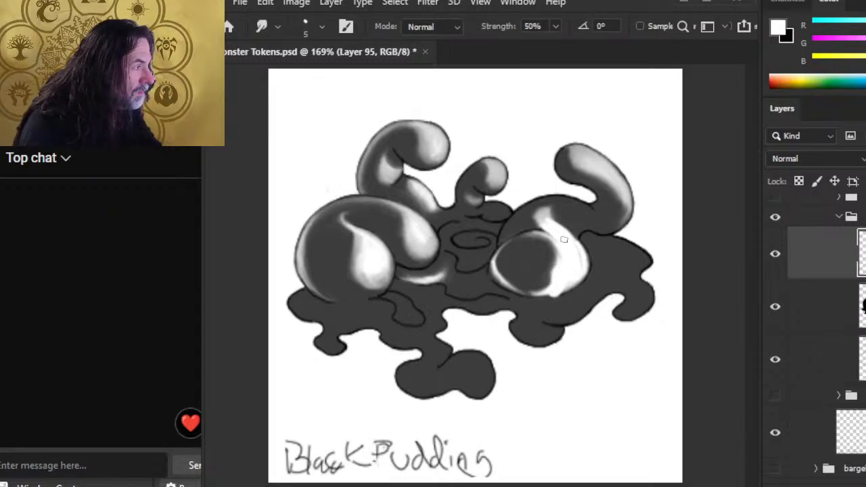
mouse_move(563, 238)
left_mouse_down()
mouse_move(535, 231)
mouse_move(548, 217)
mouse_move(533, 233)
left_mouse_up()
key("b")
mouse_move(496, 271)
left_mouse_down()
mouse_move(509, 247)
mouse_move(507, 267)
mouse_move(500, 243)
mouse_move(488, 264)
mouse_move(487, 252)
mouse_move(515, 221)
mouse_move(509, 259)
mouse_move(524, 216)
mouse_move(492, 258)
mouse_move(497, 235)
left_mouse_up()
key("r")
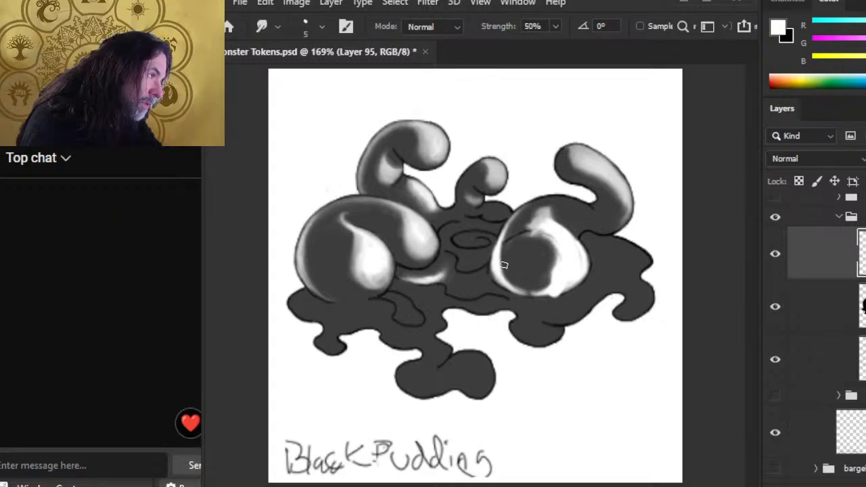
mouse_move(506, 271)
left_mouse_down()
mouse_move(546, 289)
mouse_move(525, 284)
mouse_move(540, 295)
mouse_move(530, 288)
mouse_move(559, 290)
mouse_move(525, 281)
mouse_move(557, 290)
left_mouse_up()
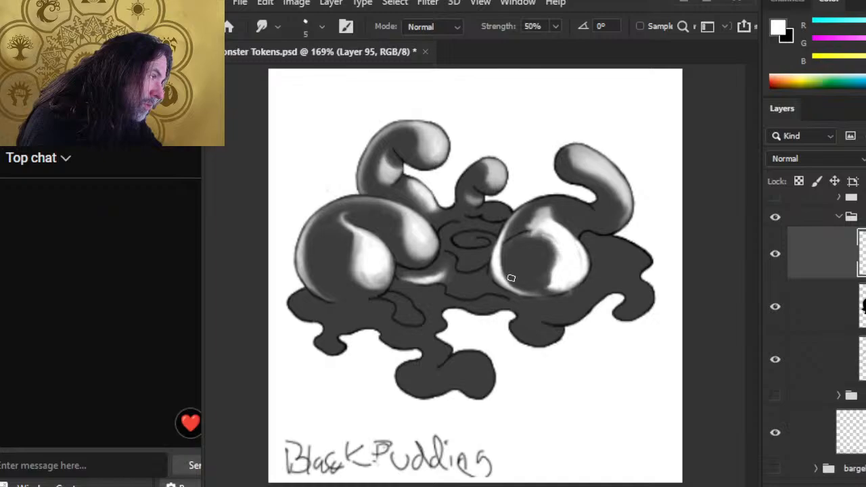
Step: Erase the white rim along the right blob's bottom
key("e")
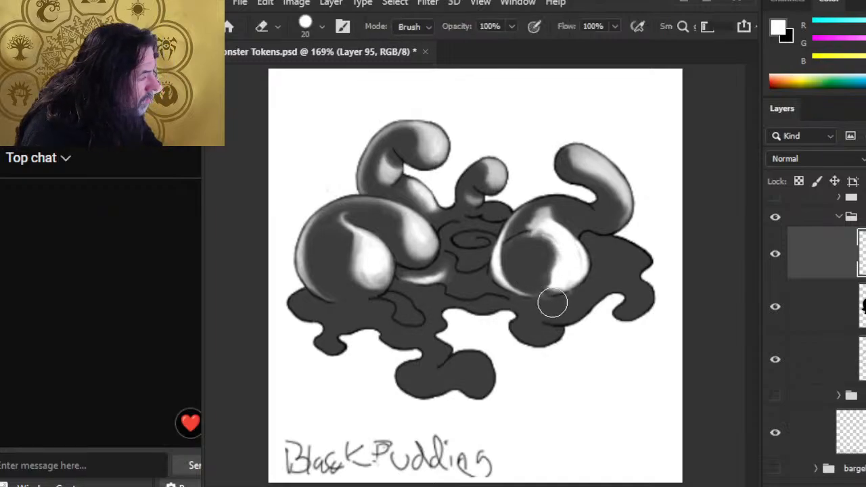
left_click_drag(553, 306, 516, 299)
key("r")
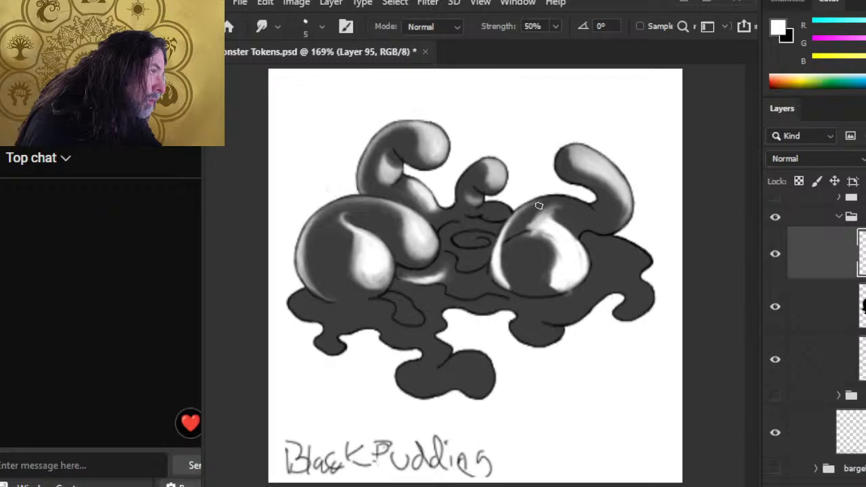
key("b")
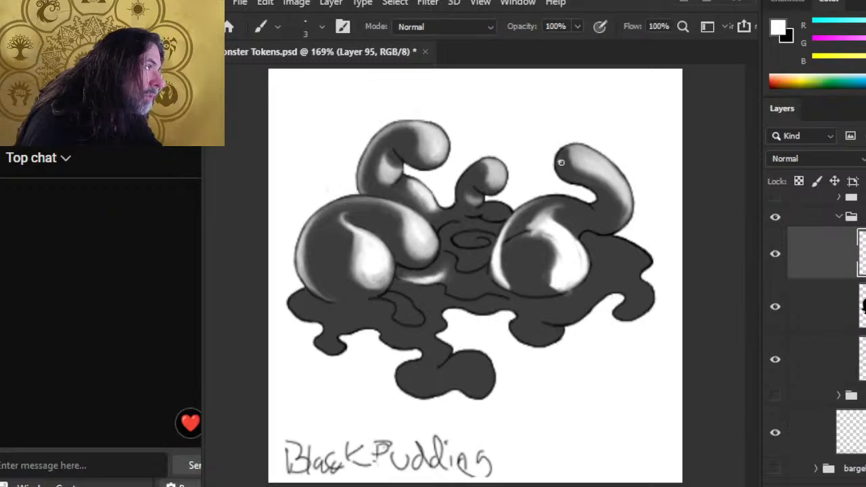
key("r")
Step: Blend a light streak on the right tentacle's tip and smear the blob highlight upward
mouse_move(561, 162)
left_mouse_down()
mouse_move(567, 177)
mouse_move(563, 167)
left_mouse_up()
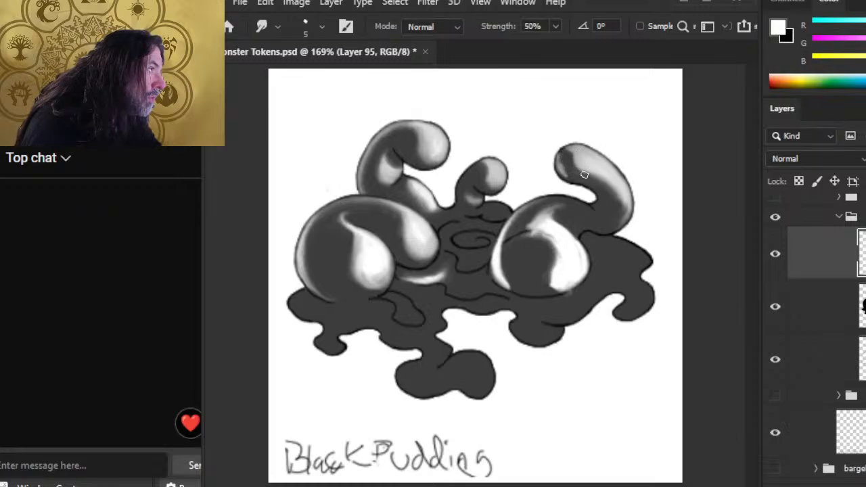
left_click_drag(567, 164, 569, 175)
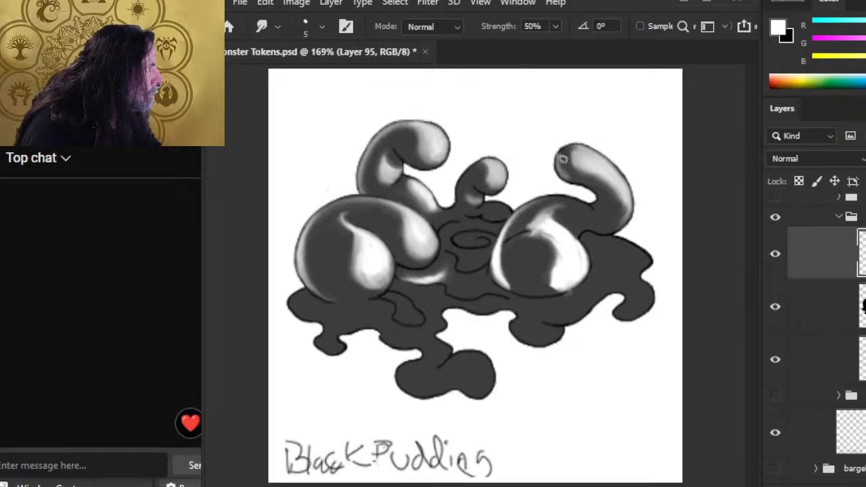
left_click_drag(563, 159, 582, 161)
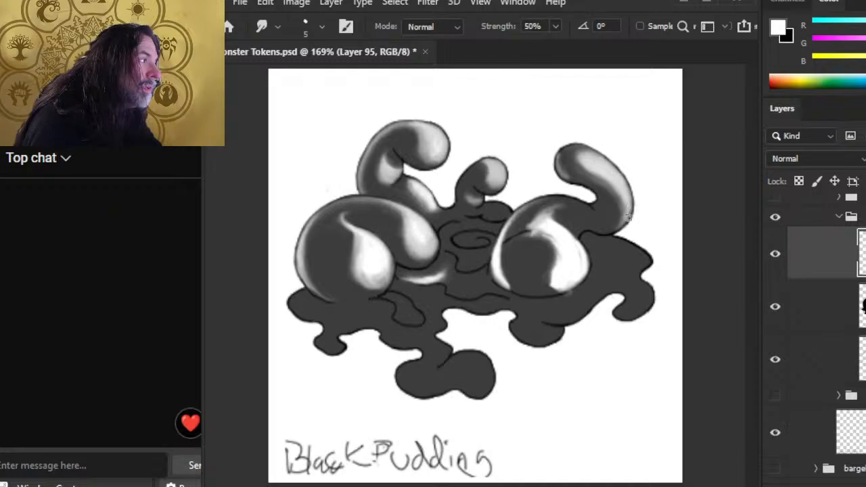
mouse_move(562, 233)
left_mouse_down()
mouse_move(573, 211)
mouse_move(566, 210)
mouse_move(567, 229)
mouse_move(555, 215)
mouse_move(567, 233)
mouse_move(561, 210)
mouse_move(555, 218)
mouse_move(572, 236)
mouse_move(555, 224)
mouse_move(564, 222)
mouse_move(585, 251)
mouse_move(569, 227)
mouse_move(541, 255)
mouse_move(548, 248)
mouse_move(544, 279)
left_mouse_up()
Step: Brighten the right blob's upper-right rim with white, then smudge and trim the highlight into an S-curve
key("e")
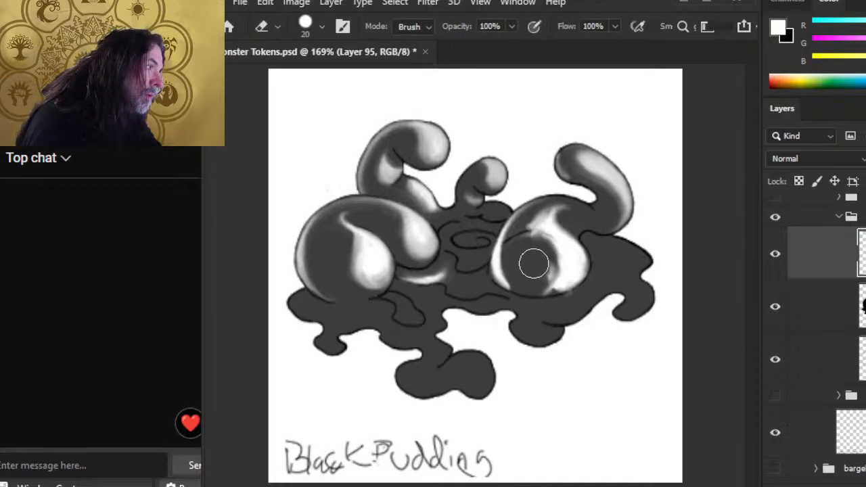
key("r")
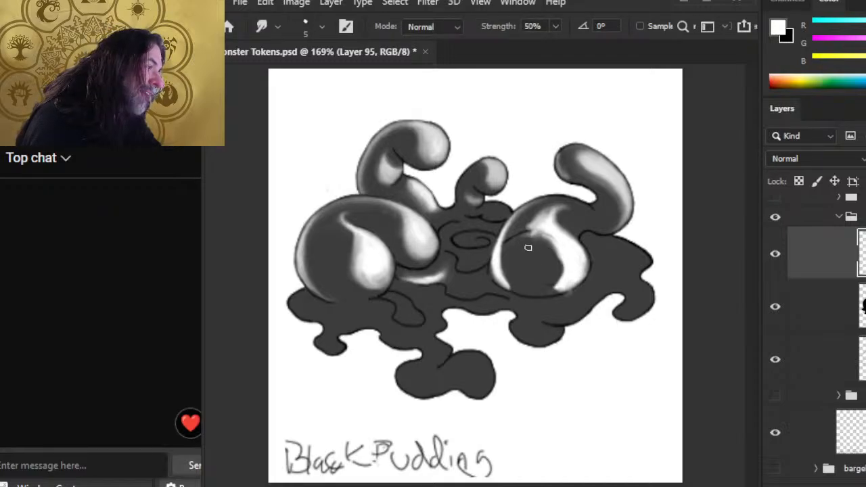
mouse_move(546, 247)
left_mouse_down()
mouse_move(568, 274)
mouse_move(533, 288)
mouse_move(549, 269)
mouse_move(544, 251)
mouse_move(555, 263)
mouse_move(554, 252)
mouse_move(527, 247)
mouse_move(521, 230)
mouse_move(542, 245)
left_mouse_up()
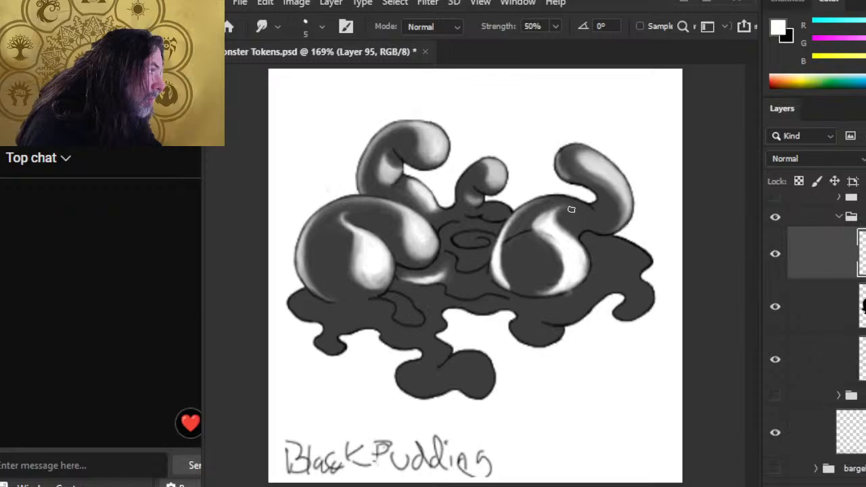
key("b")
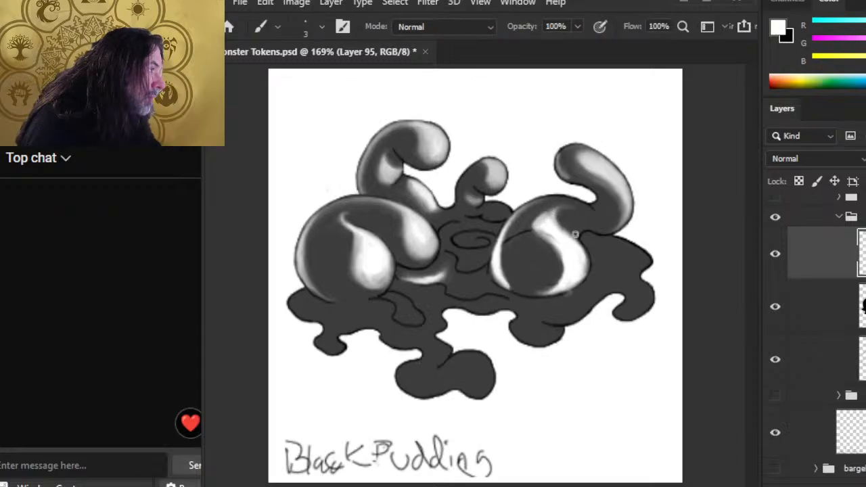
mouse_move(560, 231)
left_mouse_down()
mouse_move(575, 245)
mouse_move(559, 221)
left_mouse_up()
key("r")
key("b")
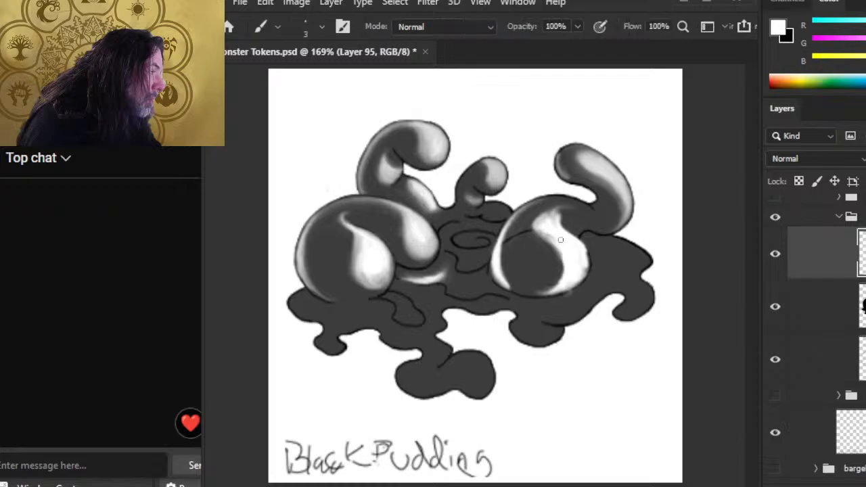
key("r")
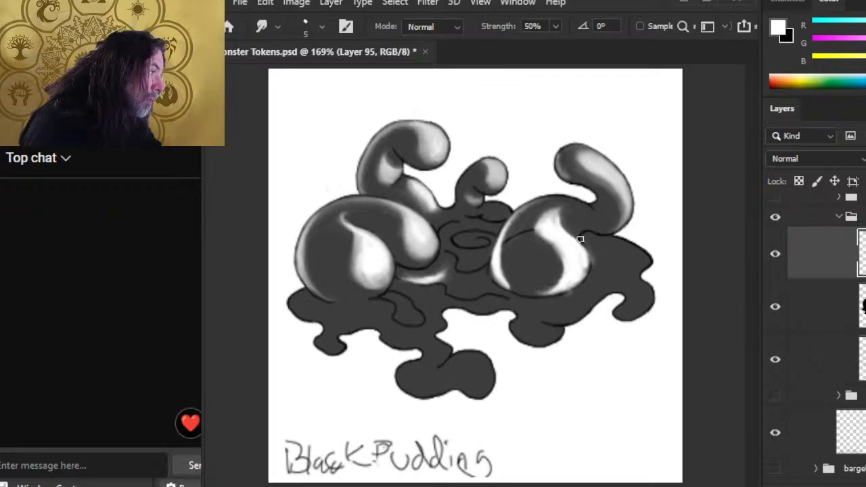
key("e")
left_click_drag(597, 245, 589, 232)
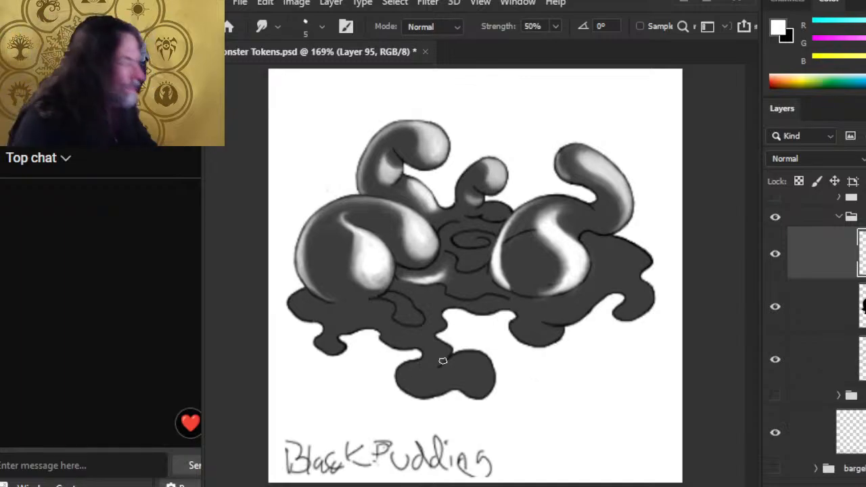
Step: Set the black fill Layer 94 to 100% opacity
left_click(827, 315)
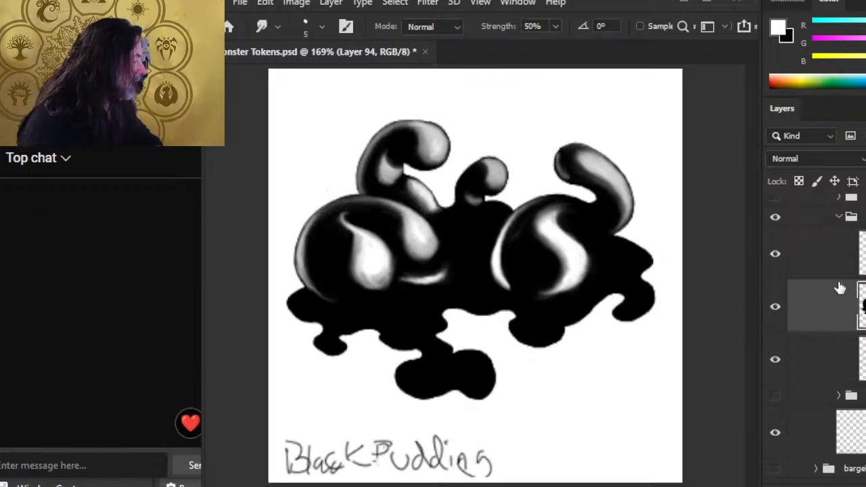
left_click(799, 265)
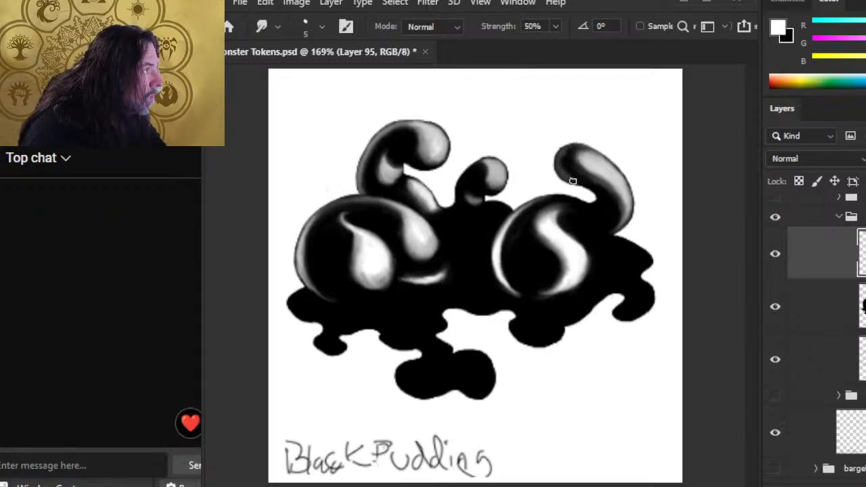
Step: Add thin white strokes on the right tentacle's inner edge and near the middle tentacle, smudged soft
key("b")
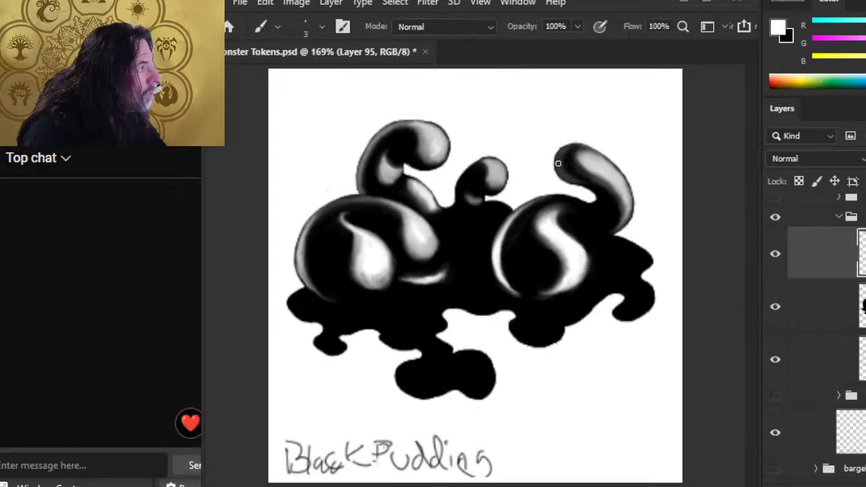
key("r")
mouse_move(559, 159)
left_mouse_down()
mouse_move(562, 177)
mouse_move(566, 149)
mouse_move(574, 177)
left_mouse_up()
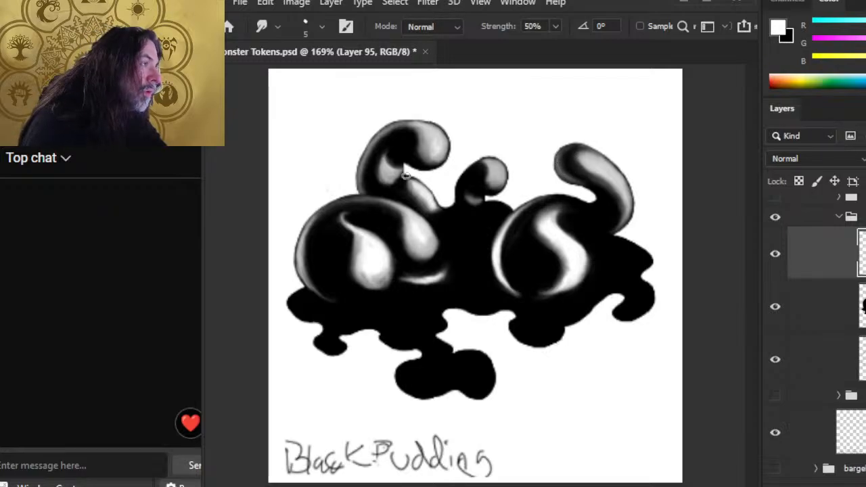
key("b")
left_click_drag(468, 178, 469, 186)
key("r")
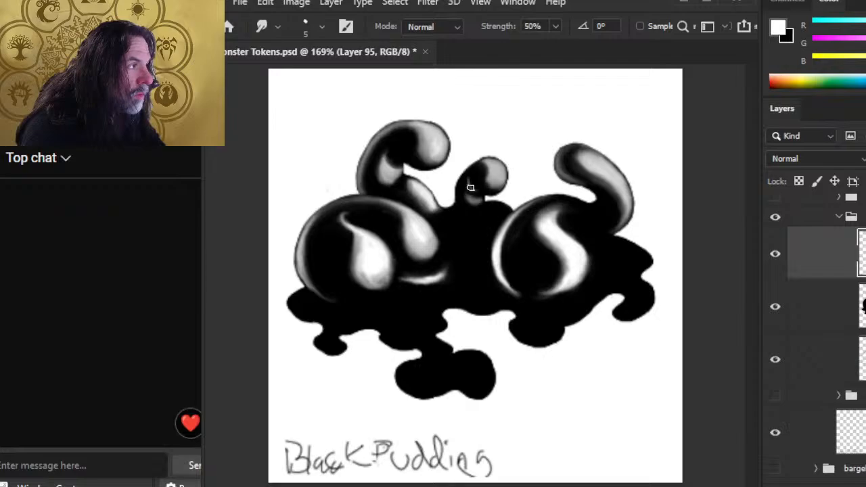
key("b")
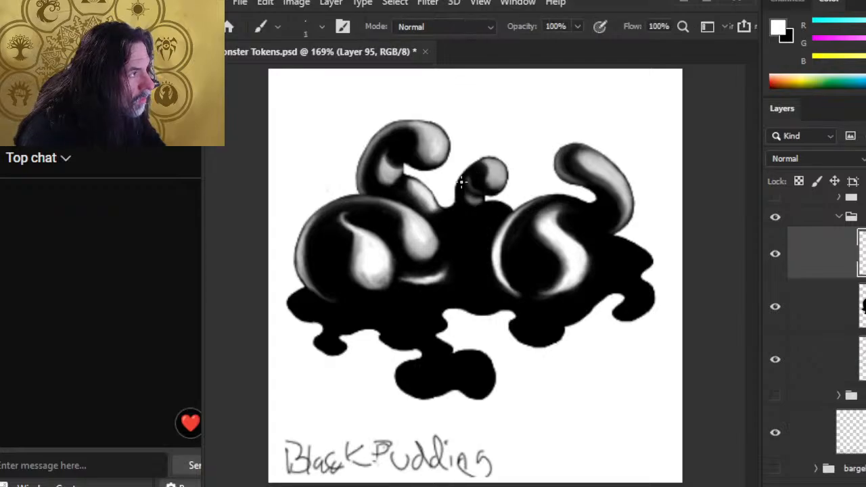
key("r")
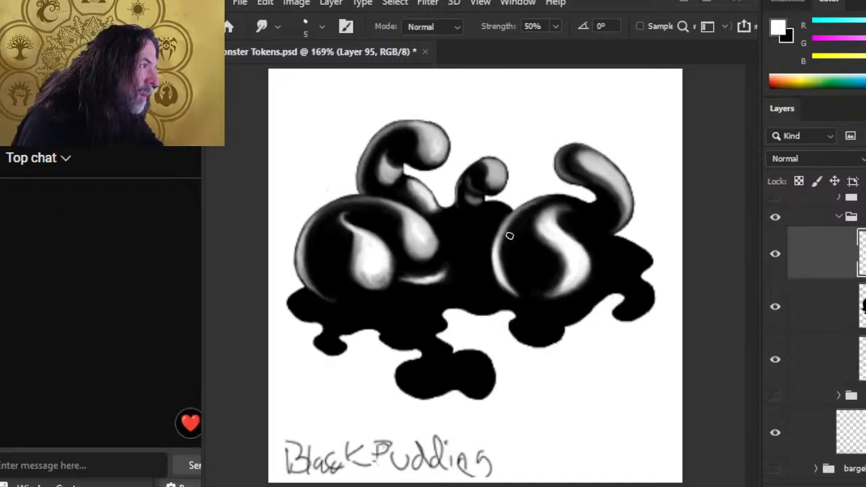
Step: Shrink the eraser and alternate erasing and smudging to refine the highlights
key("e")
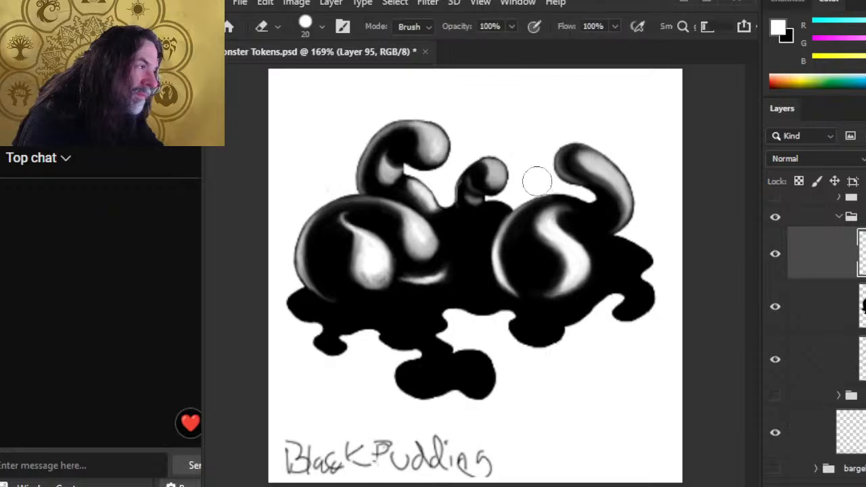
key("bracketleft")
key("bracketleft")
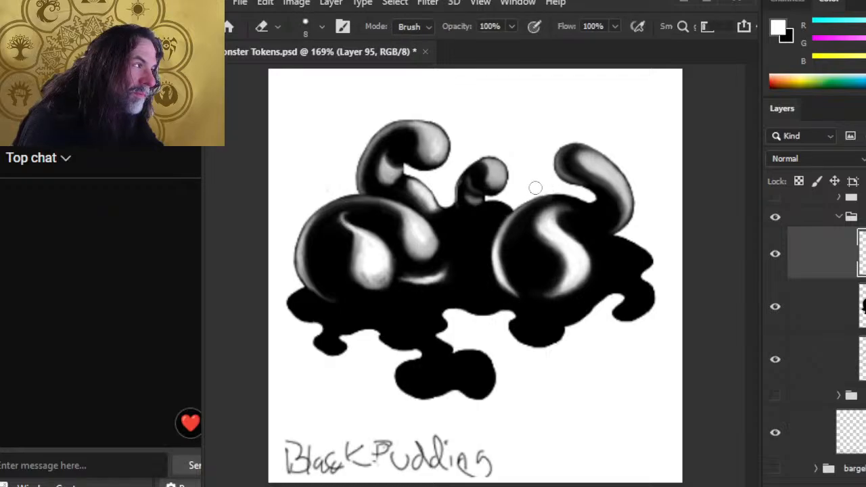
key("r")
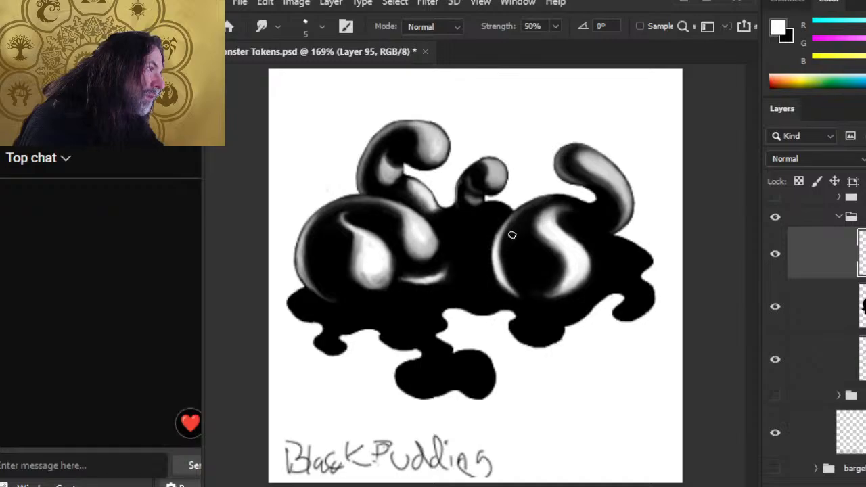
key("e")
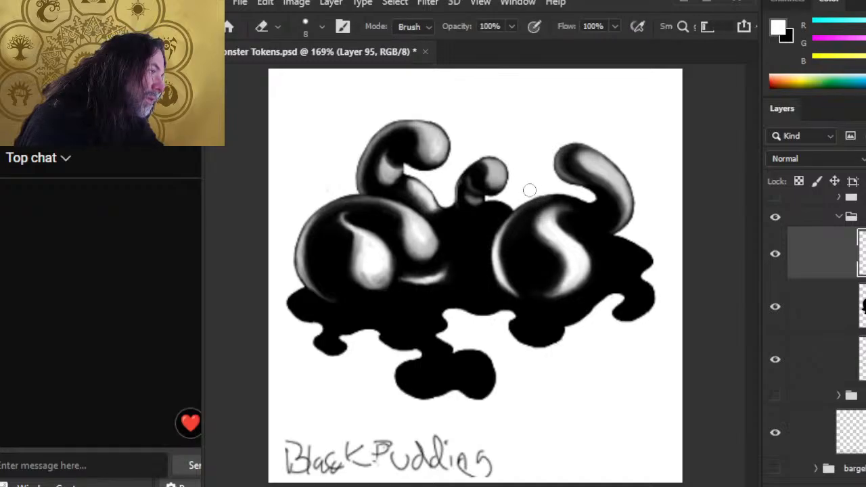
key("r")
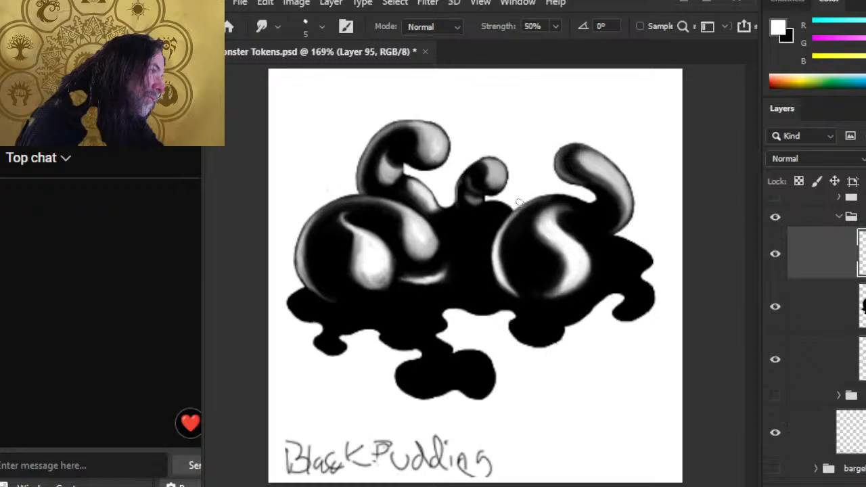
key("e")
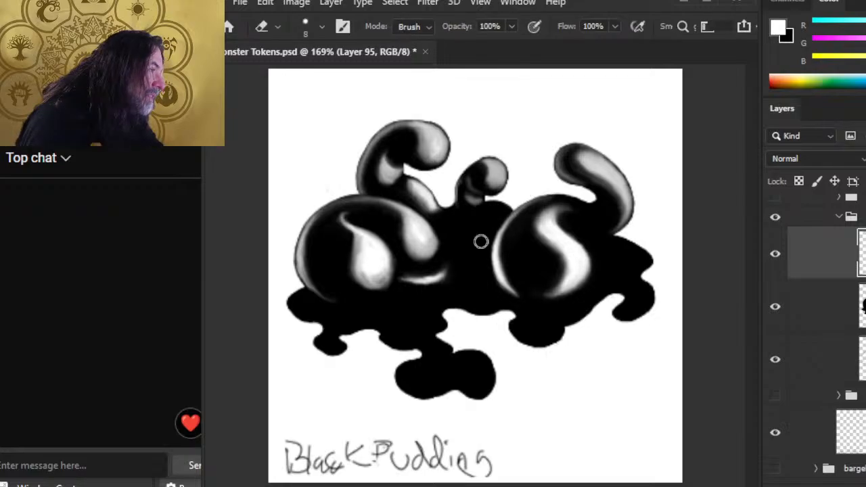
key("r")
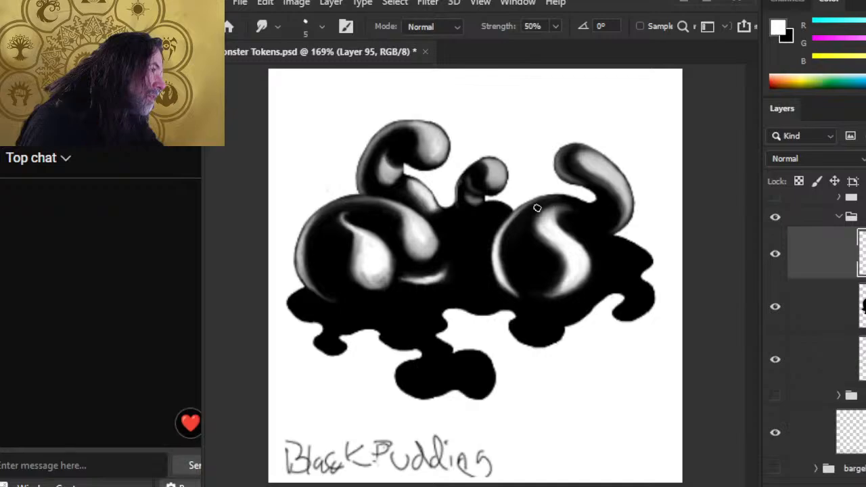
key("e")
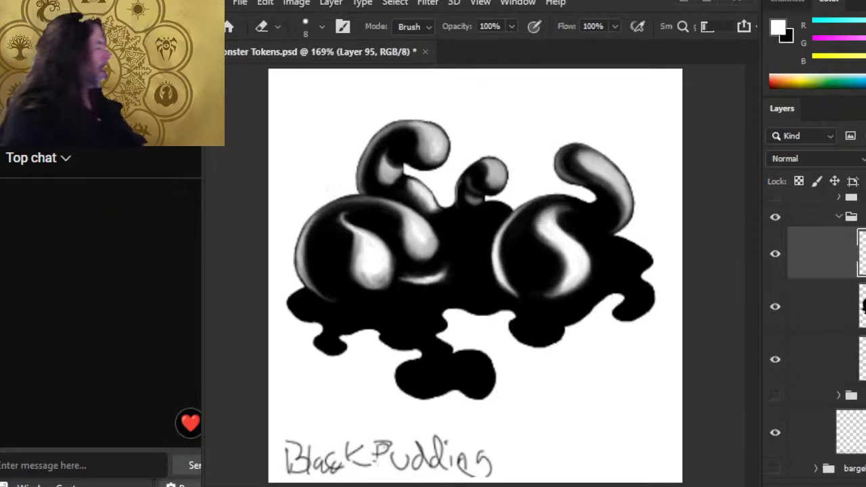
Step: Fade the black body on Layer 94 to grey, then return to Layer 95 for further erasing and smudging
key("alt+bracketleft")
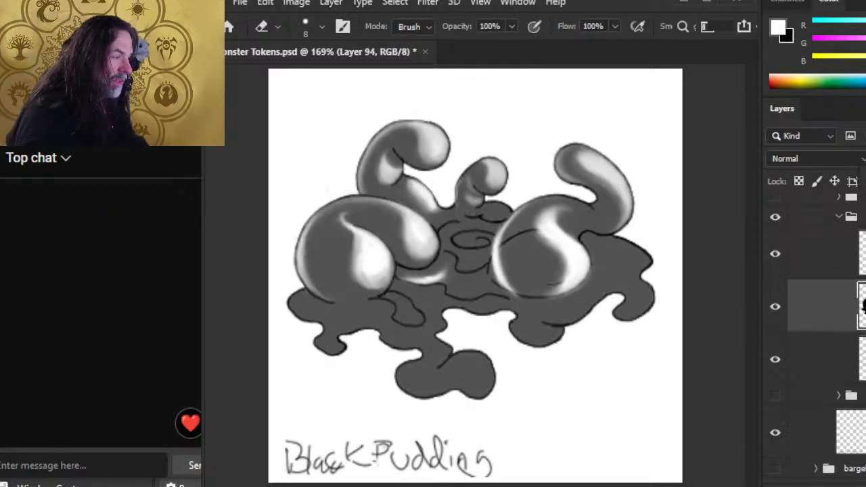
key("r")
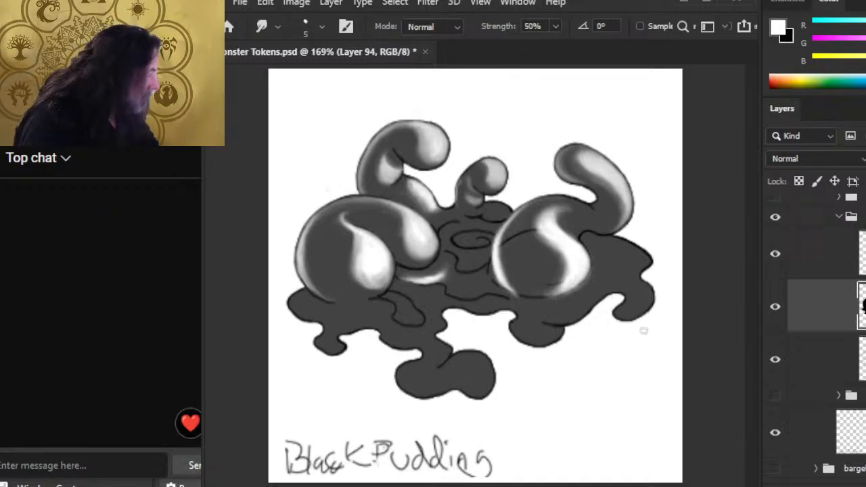
left_click(795, 274)
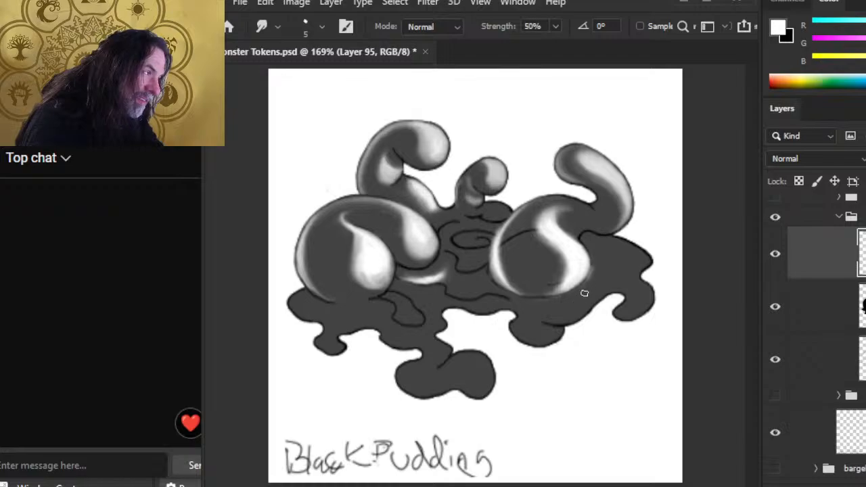
key("e")
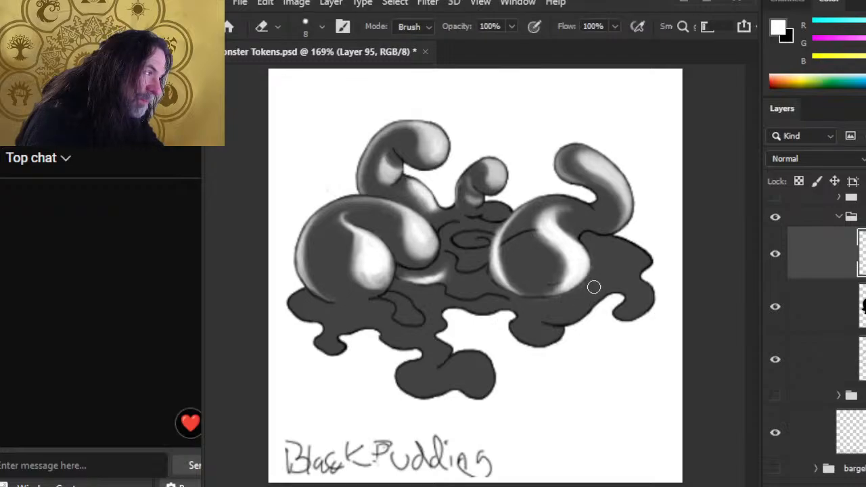
key("r")
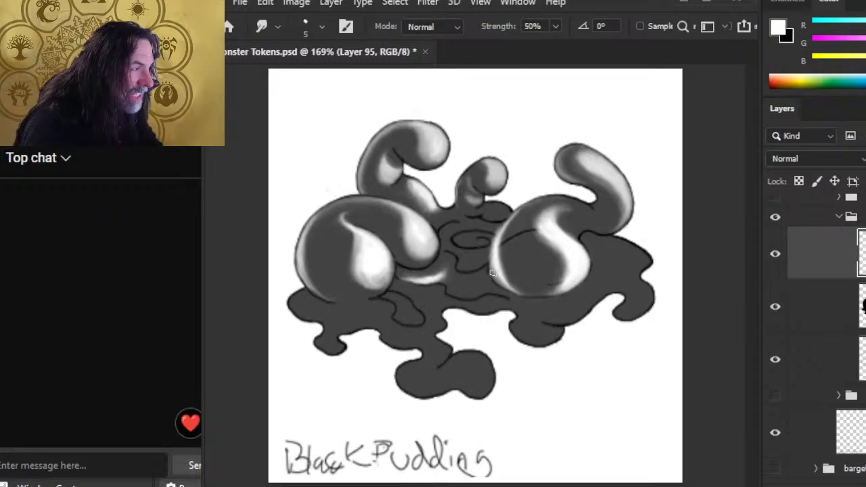
left_click(865, 486)
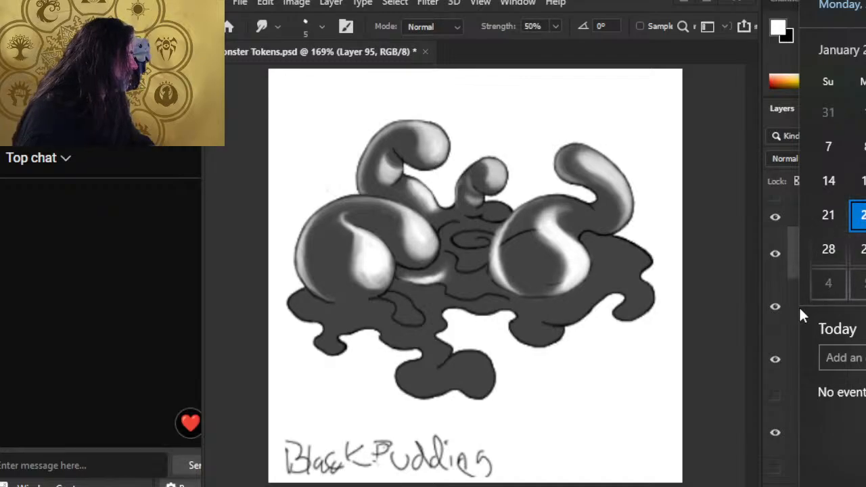
left_click(717, 262)
key("ctrl+space")
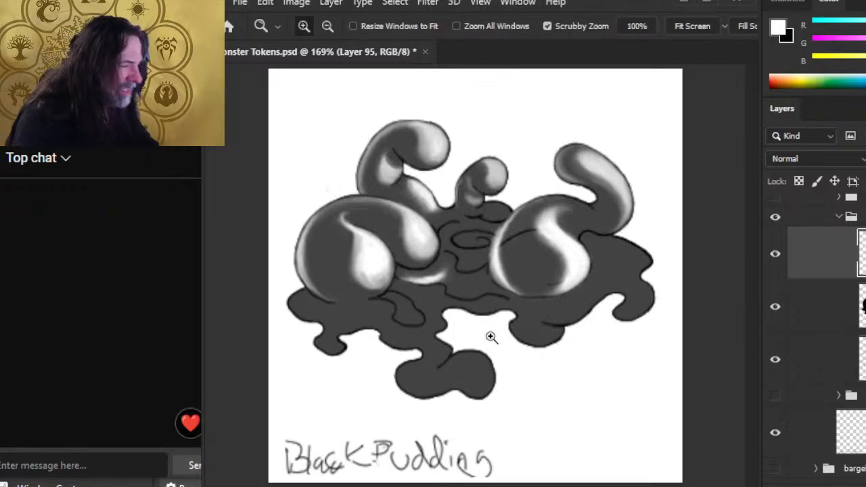
Step: Zoom in and smudge-soften the highlights along the right blob's left edge
left_click_drag(492, 321, 506, 318)
key("b")
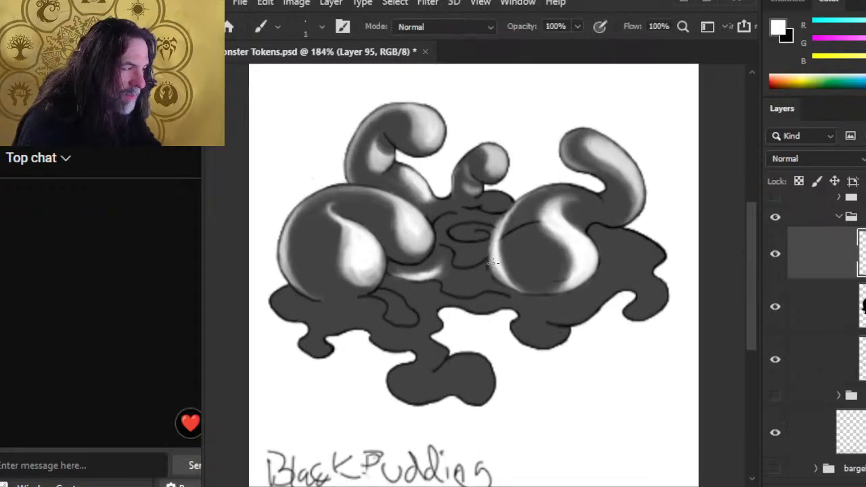
key("r")
left_click_drag(493, 265, 507, 279)
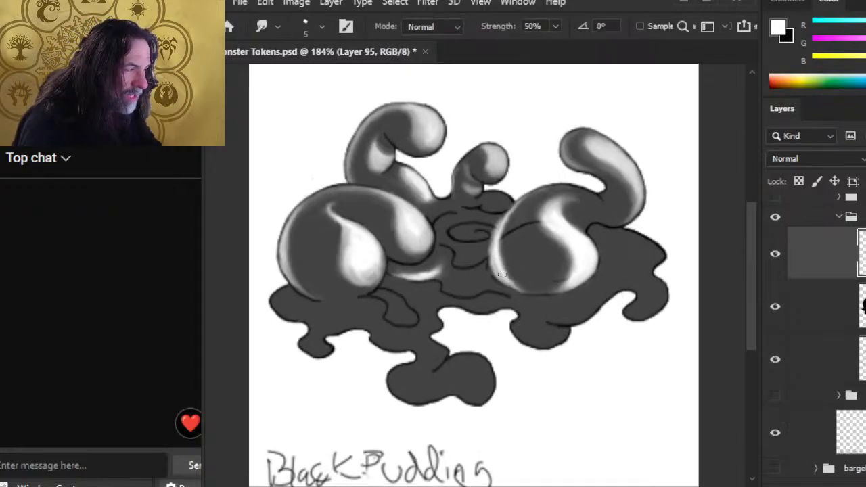
mouse_move(492, 237)
left_mouse_down()
mouse_move(495, 270)
mouse_move(491, 257)
left_mouse_up()
left_click_drag(501, 217, 493, 241)
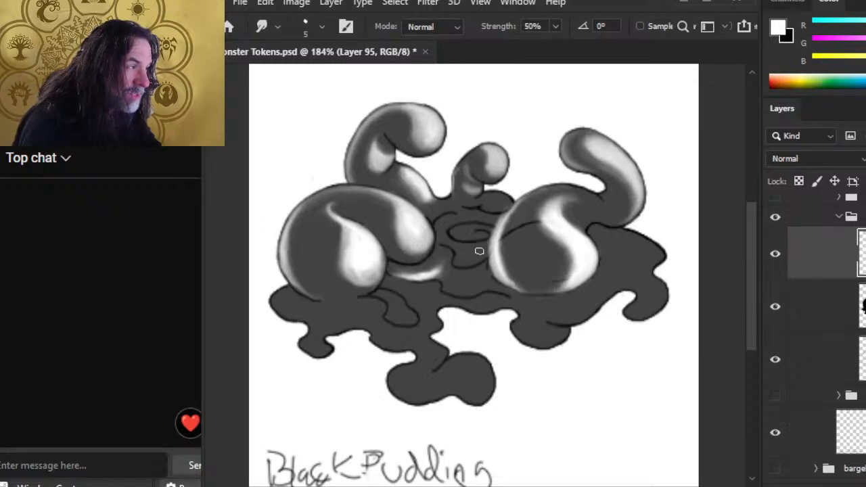
left_click_drag(494, 227, 508, 206)
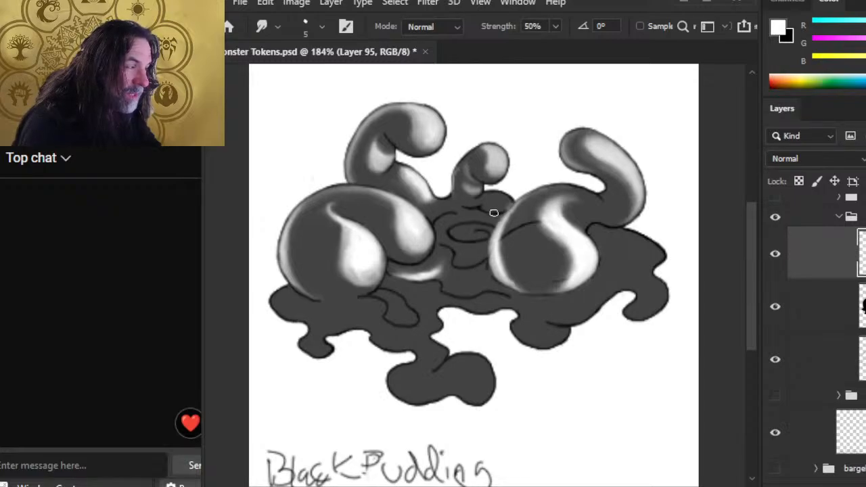
mouse_move(492, 253)
left_mouse_down()
mouse_move(499, 278)
mouse_move(525, 295)
left_mouse_up()
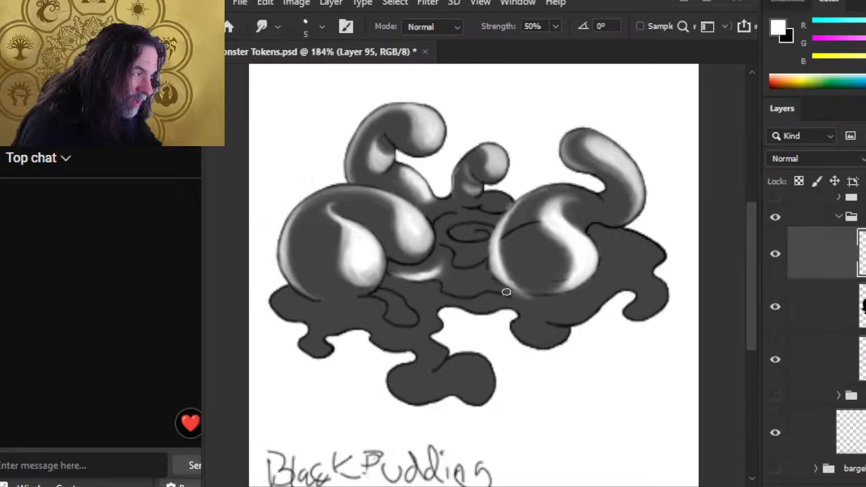
Step: Blend the right blob's dark left outline upward and smear the central swirl into a spiral
key("e")
key("r")
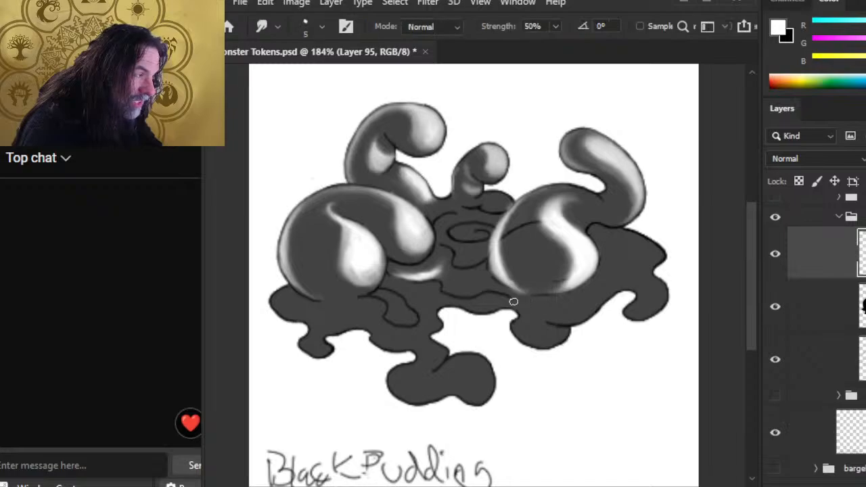
mouse_move(503, 282)
left_mouse_down()
mouse_move(494, 262)
mouse_move(504, 220)
left_mouse_up()
left_click_drag(494, 250, 497, 240)
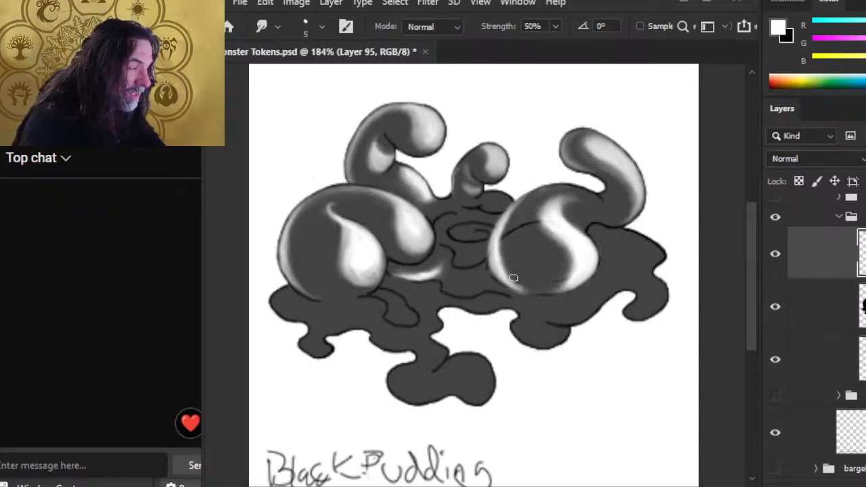
key("e")
key("r")
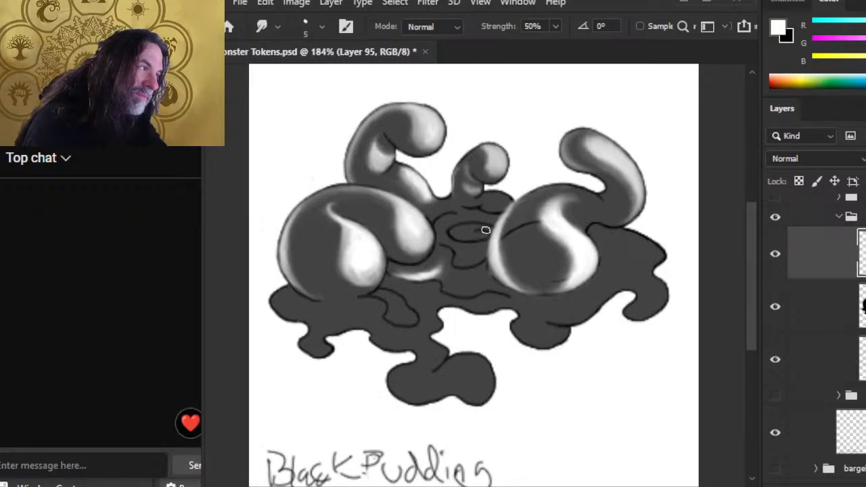
left_click_drag(479, 232, 514, 191)
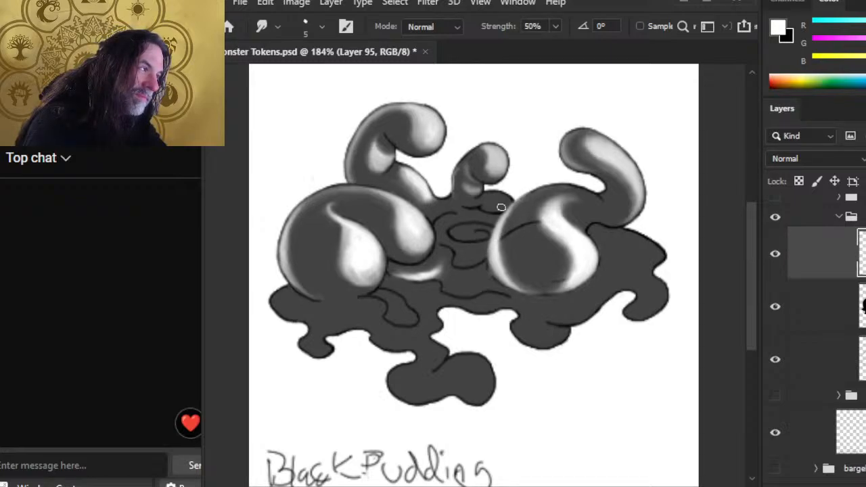
mouse_move(496, 222)
left_mouse_down()
mouse_move(498, 275)
mouse_move(494, 264)
mouse_move(541, 286)
mouse_move(525, 279)
mouse_move(511, 299)
mouse_move(504, 293)
mouse_move(531, 295)
left_mouse_up()
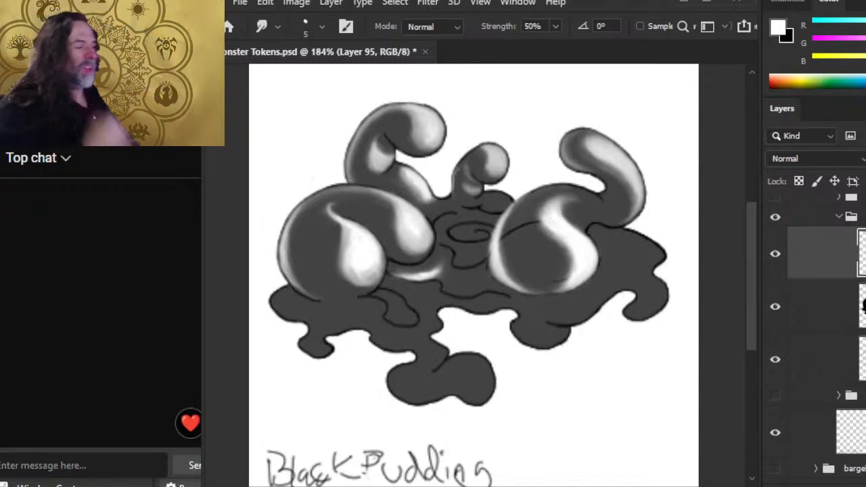
Step: Smudge the small white puddle highlight into a tapering streak
key("b")
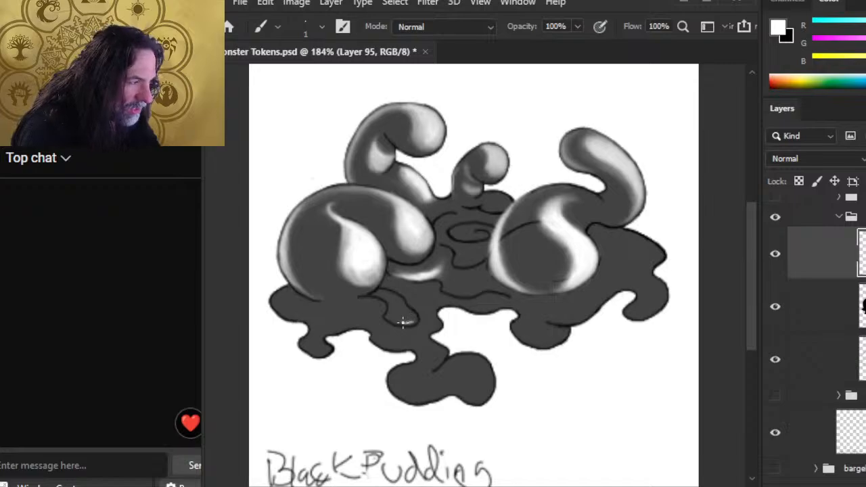
key("r")
mouse_move(414, 320)
left_mouse_down()
mouse_move(404, 305)
mouse_move(405, 317)
mouse_move(415, 308)
left_mouse_up()
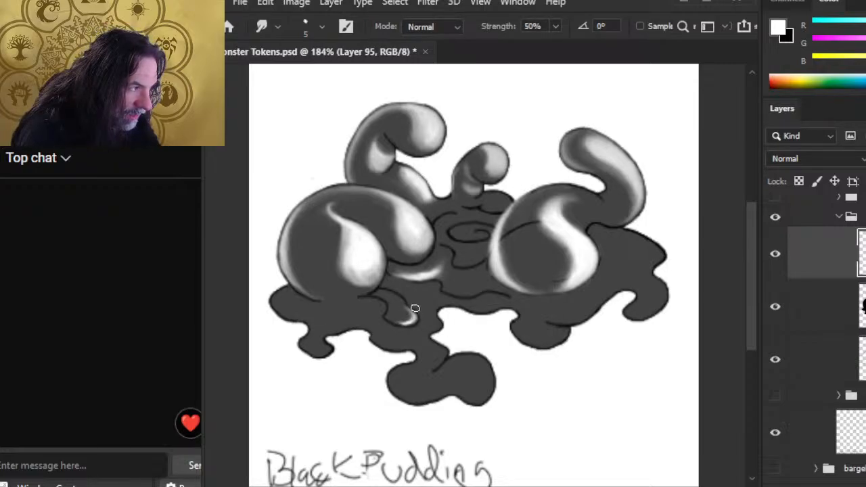
key("b")
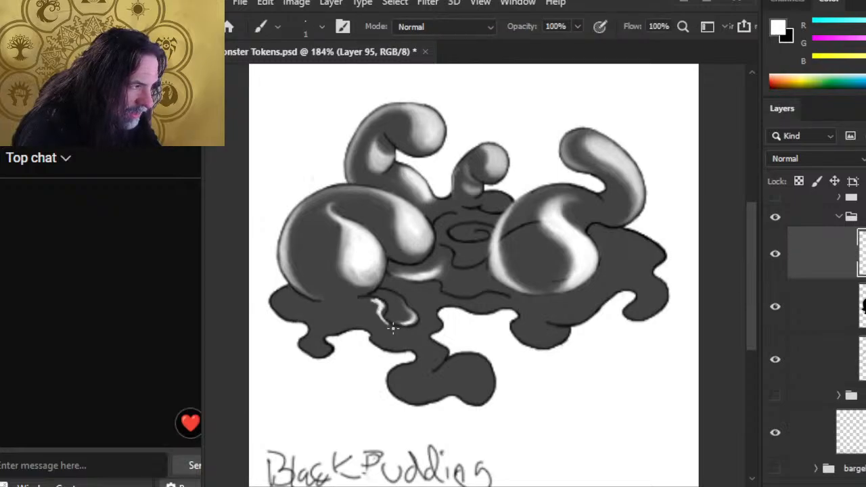
key("r")
mouse_move(380, 320)
left_mouse_down()
mouse_move(366, 300)
mouse_move(370, 312)
mouse_move(373, 304)
mouse_move(359, 315)
mouse_move(367, 305)
mouse_move(331, 315)
mouse_move(377, 313)
mouse_move(372, 300)
mouse_move(375, 331)
mouse_move(378, 306)
mouse_move(389, 336)
mouse_move(372, 318)
mouse_move(398, 305)
left_mouse_up()
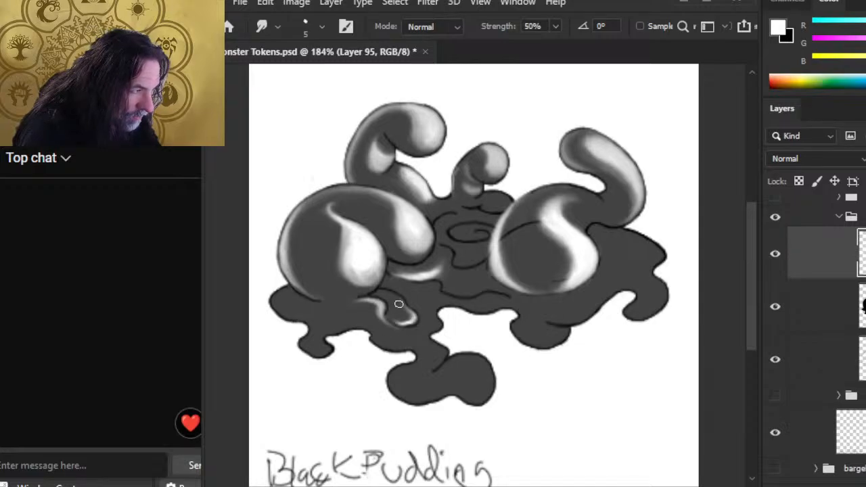
Step: Soften the second small white puddle highlight into grey
key("b")
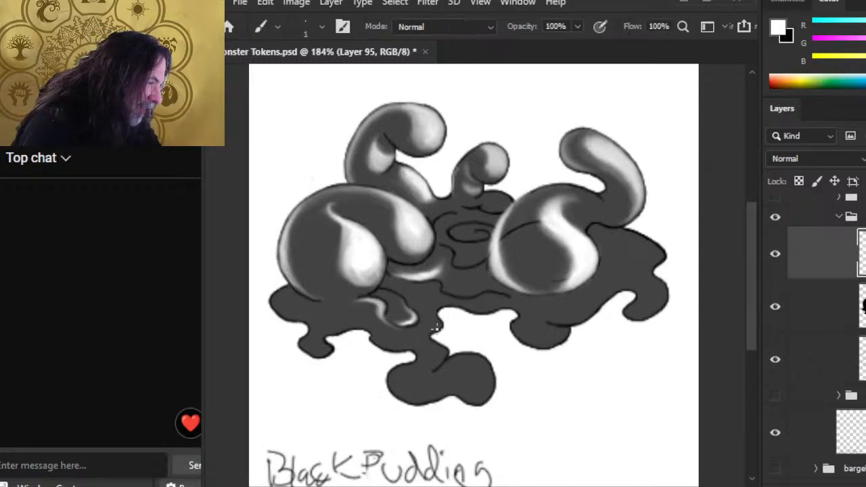
key("r")
mouse_move(438, 326)
left_mouse_down()
mouse_move(429, 330)
mouse_move(434, 313)
left_mouse_up()
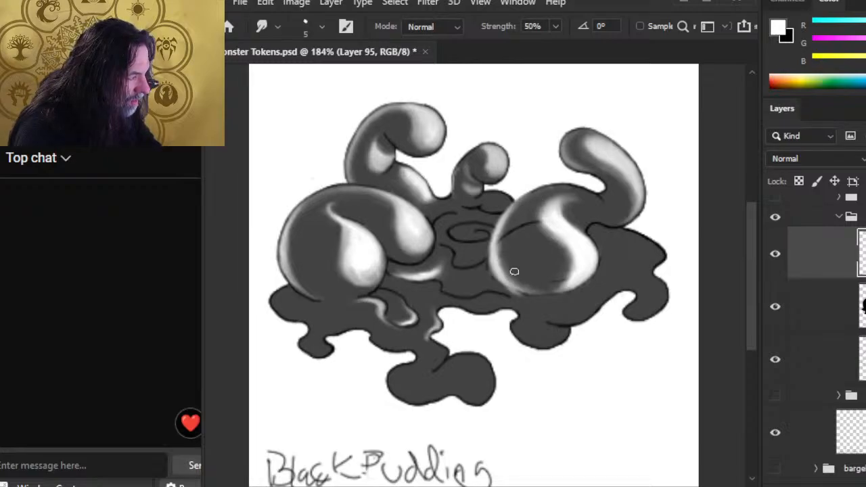
key("e")
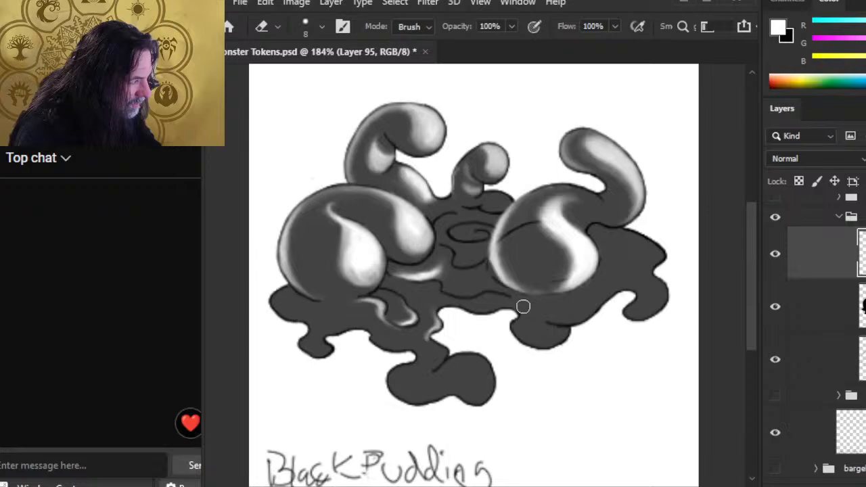
key("r")
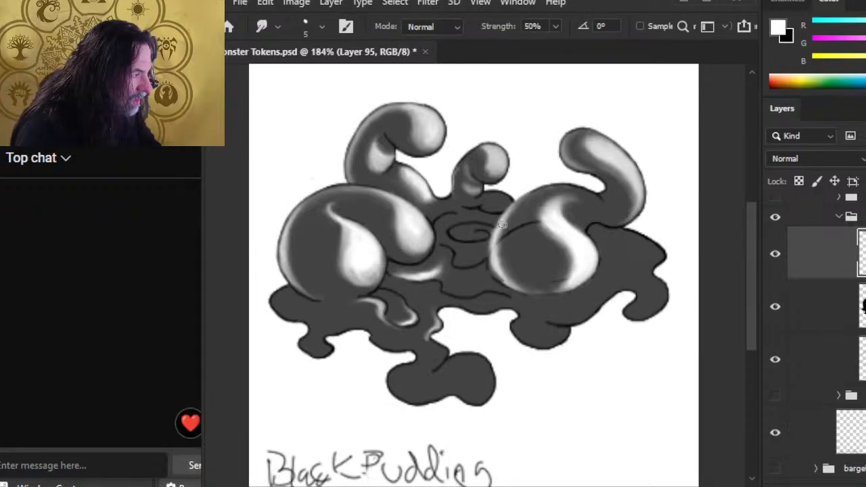
scroll(819, 325, "up", 5)
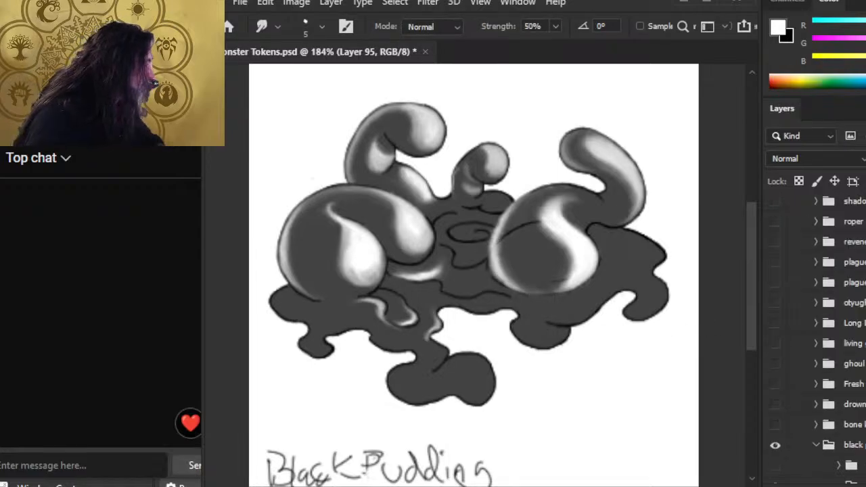
Step: Erase the grey rim under the right mound and smear its rim highlight into a tail
scroll(819, 339, "down", 4)
left_click(829, 352)
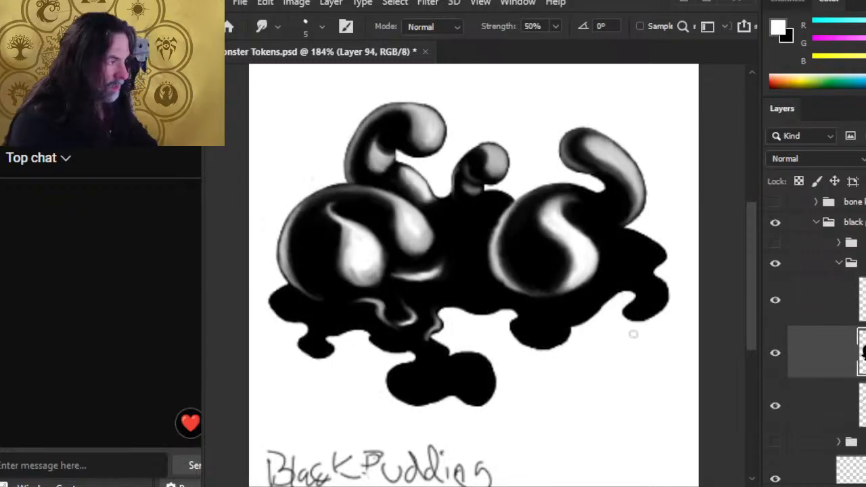
left_click(819, 312)
key("e")
mouse_move(547, 298)
left_mouse_down()
mouse_move(537, 292)
mouse_move(568, 303)
left_mouse_up()
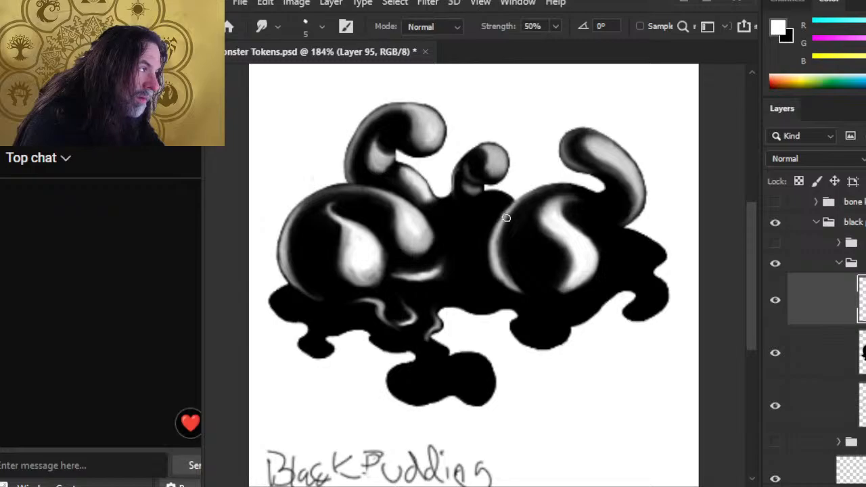
key("e")
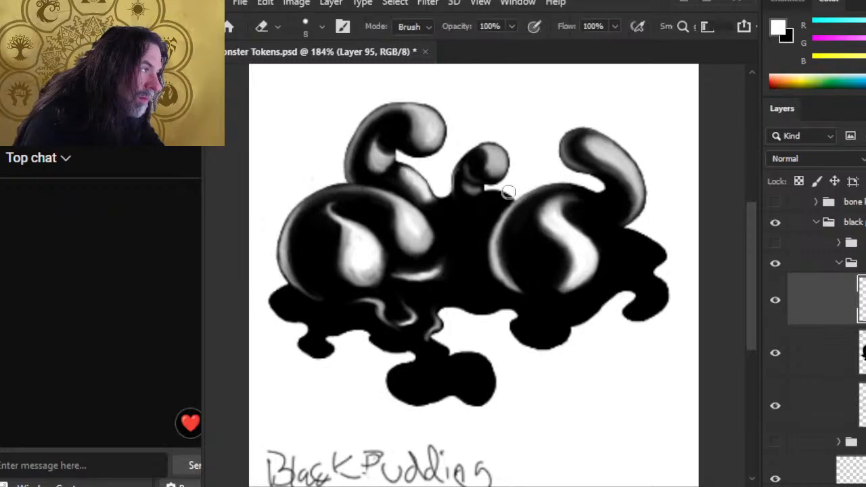
key("r")
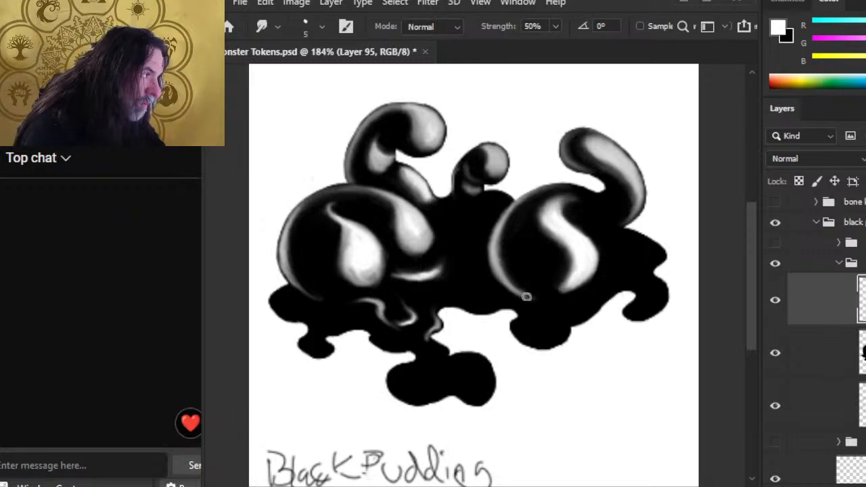
mouse_move(500, 289)
left_mouse_down()
mouse_move(538, 299)
mouse_move(512, 297)
left_mouse_up()
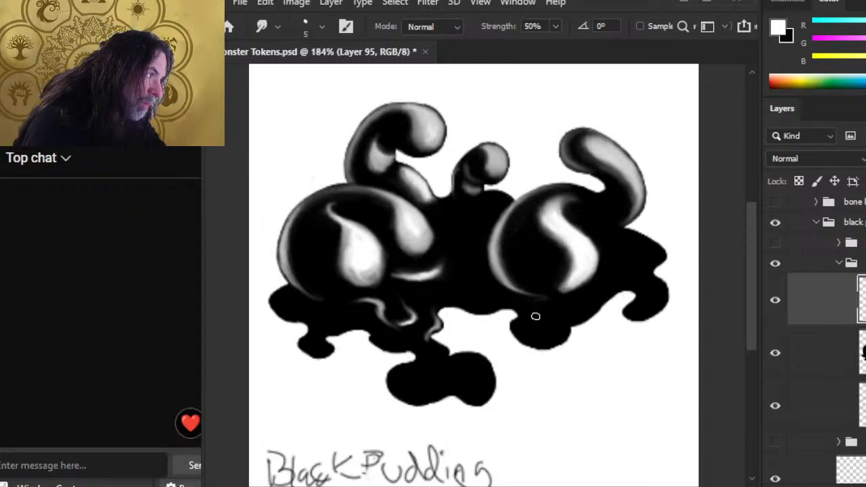
Step: Trim the highlight tail and grey rim under the right mound with the Eraser, then select Layer 94
key("e")
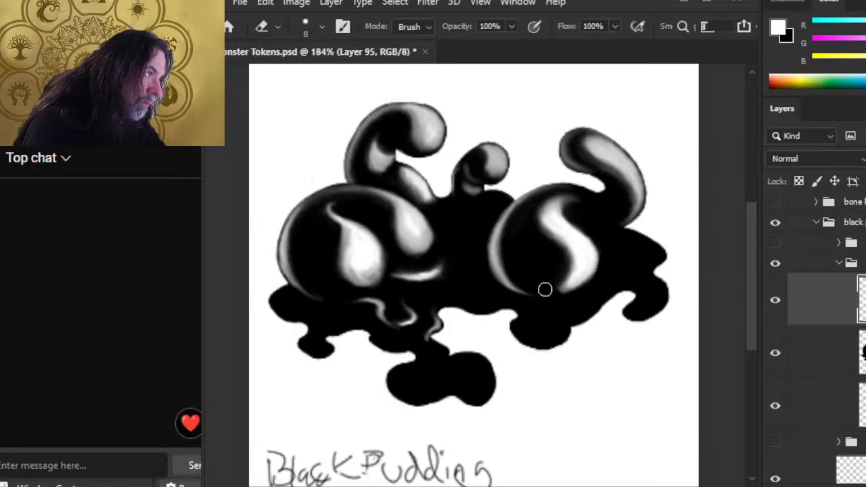
key("r")
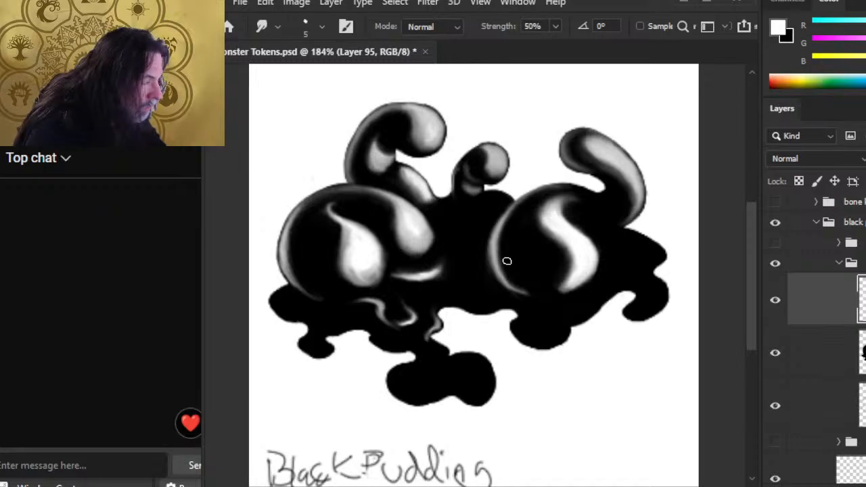
key("e")
left_click_drag(540, 298, 528, 293)
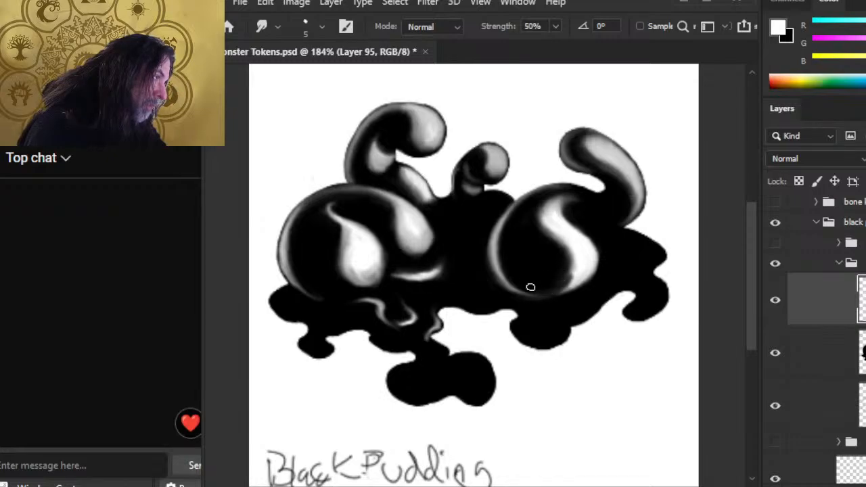
key("e")
left_click_drag(551, 292, 535, 287)
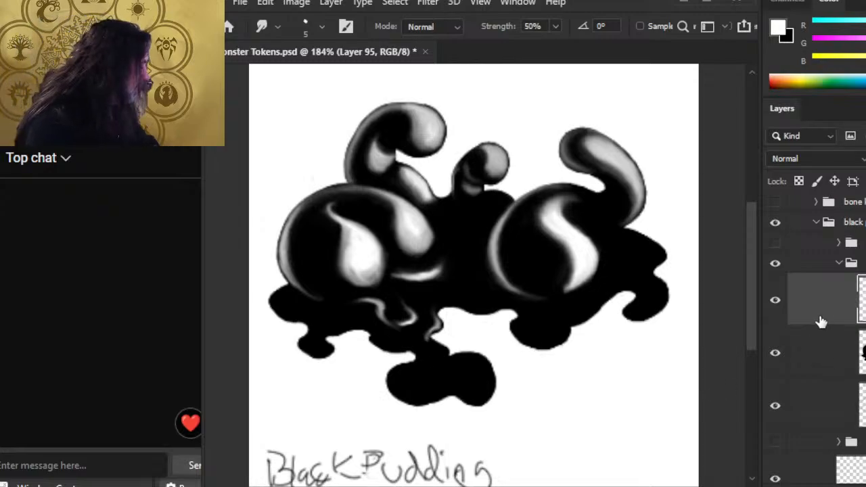
left_click(861, 353)
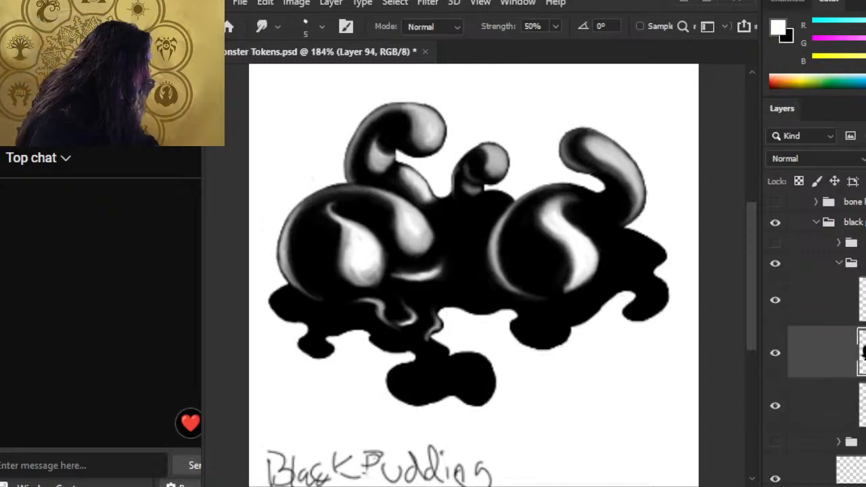
Step: Smear the drip's small white highlight, reselect Layer 95 and zoom in on the central drip
left_click_drag(471, 341, 485, 301)
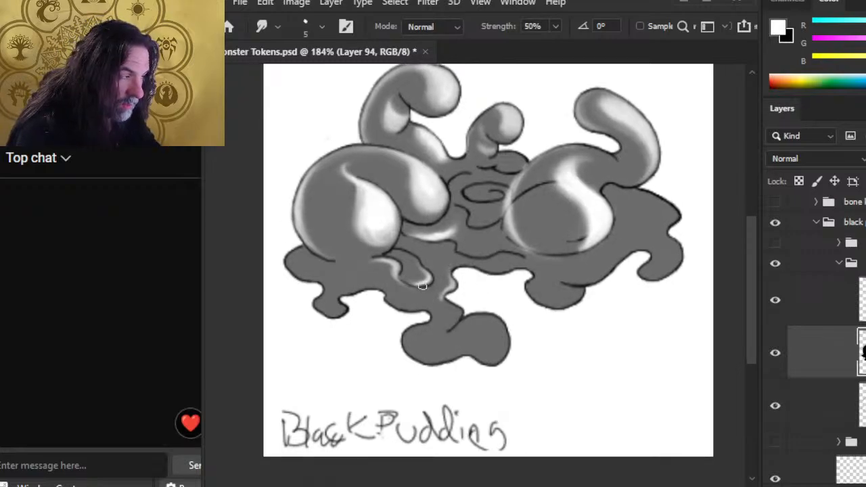
left_click_drag(422, 286, 428, 275)
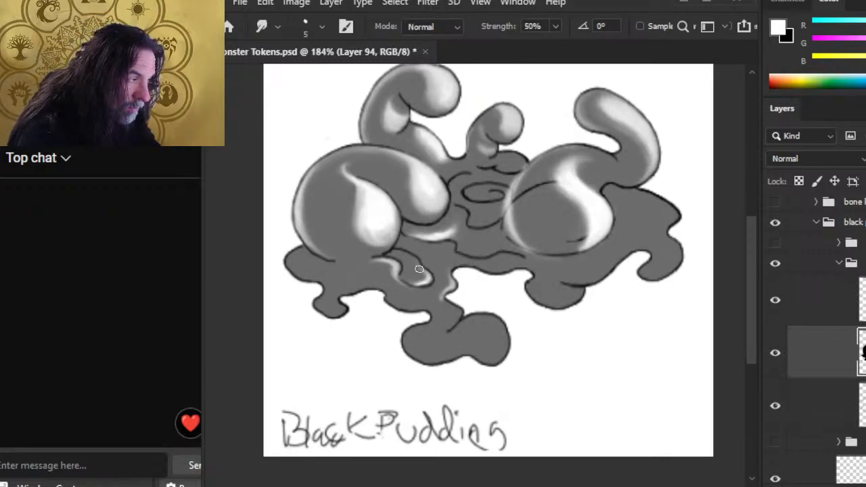
left_click(846, 300)
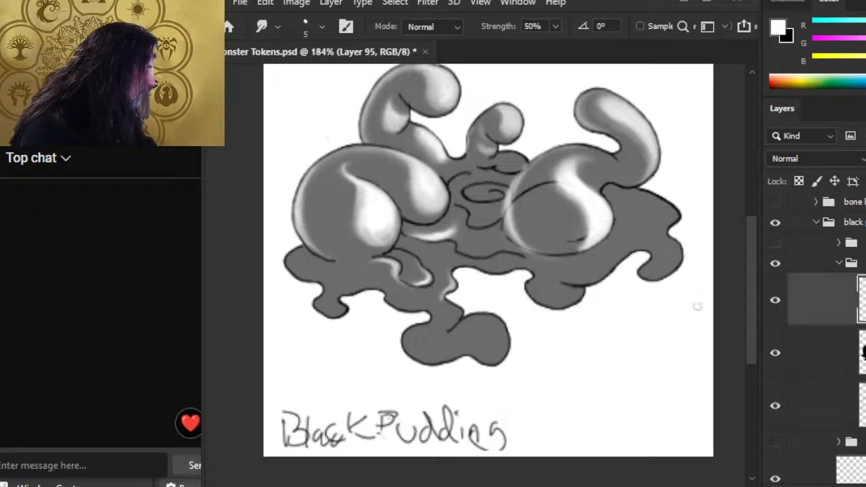
key("z")
mouse_move(391, 287)
left_mouse_down()
mouse_move(428, 273)
mouse_move(425, 295)
mouse_move(445, 282)
mouse_move(449, 288)
mouse_move(418, 296)
mouse_move(429, 309)
mouse_move(461, 309)
mouse_move(471, 326)
mouse_move(461, 313)
mouse_move(483, 325)
mouse_move(462, 306)
mouse_move(478, 329)
mouse_move(461, 350)
mouse_move(480, 332)
mouse_move(458, 345)
mouse_move(478, 332)
mouse_move(470, 312)
mouse_move(465, 325)
mouse_move(474, 319)
mouse_move(458, 290)
left_mouse_up()
Step: Build up the central drip highlight with alternating white brush strokes and smudging
key("b")
key("r")
key("b")
key("r")
key("b")
key("r")
key("b")
key("r")
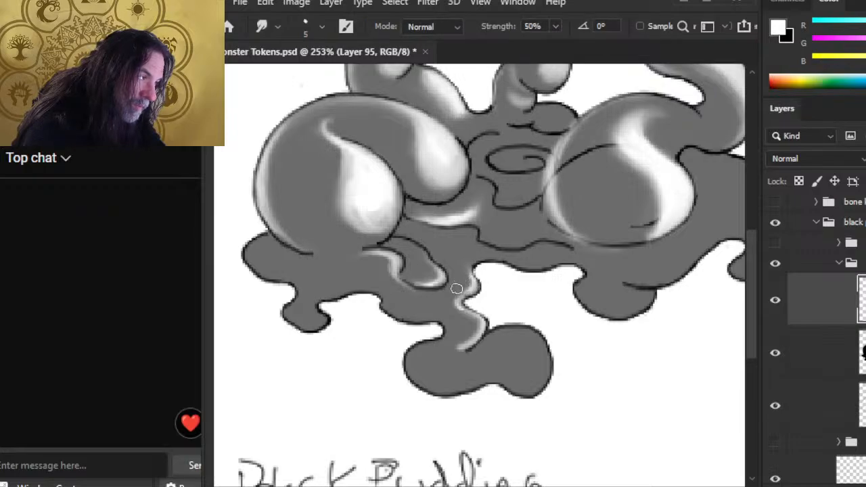
key("b")
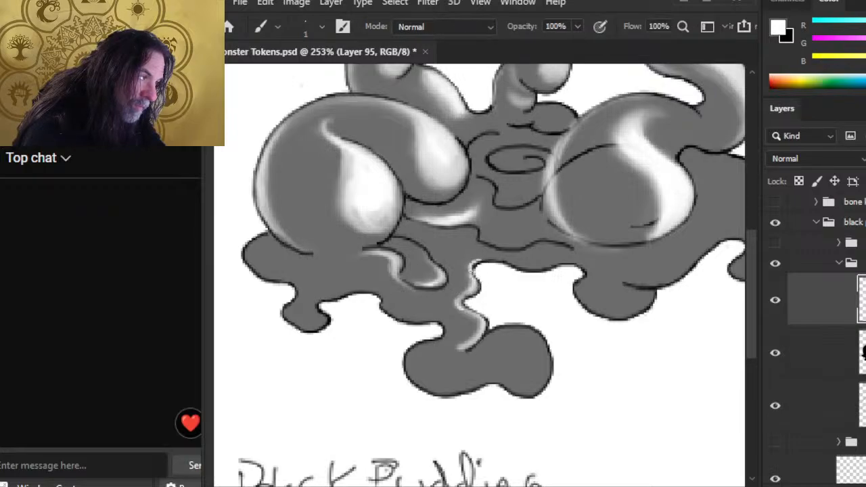
key("r")
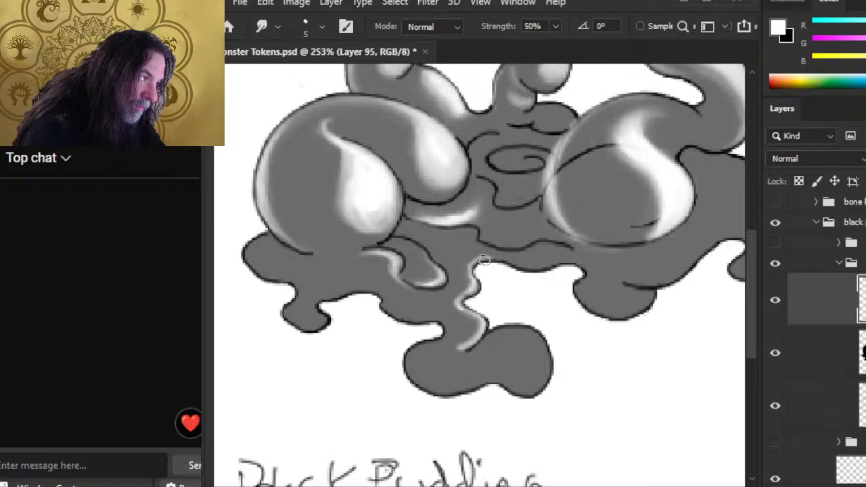
key("b")
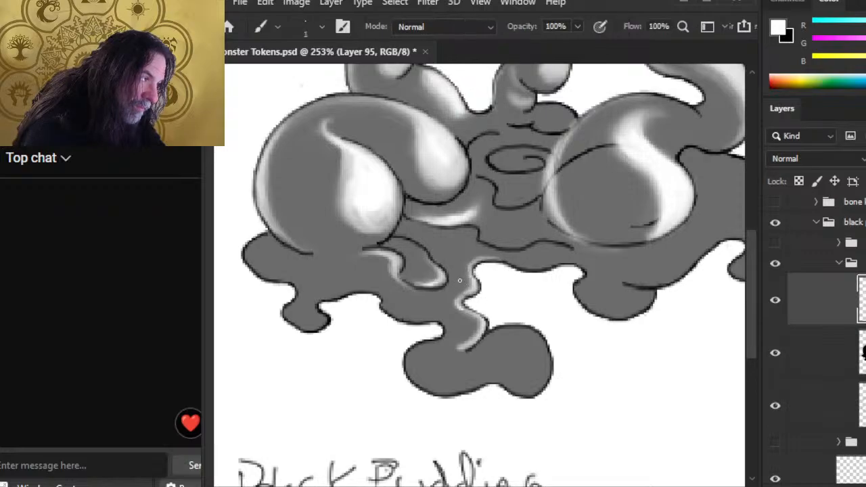
key("e")
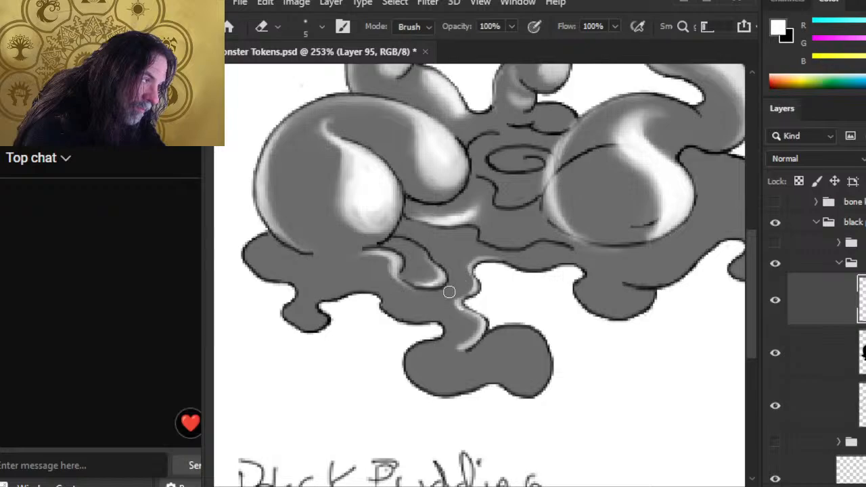
key("b")
key("r")
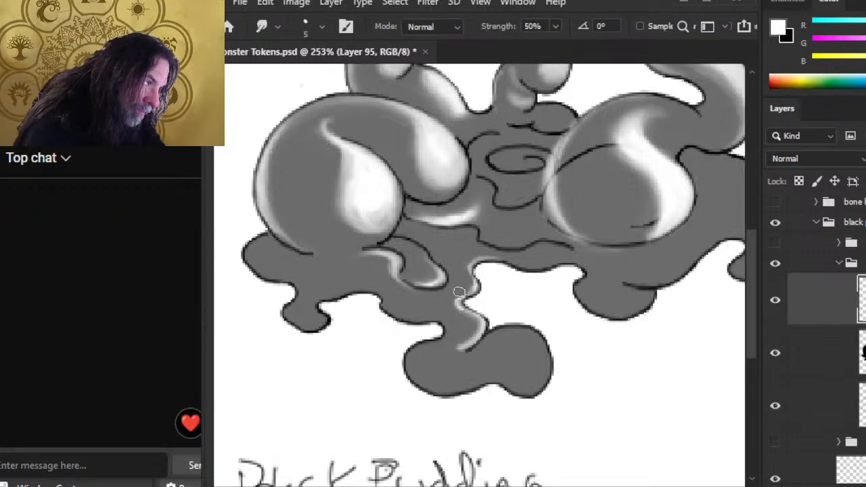
key("b")
key("r")
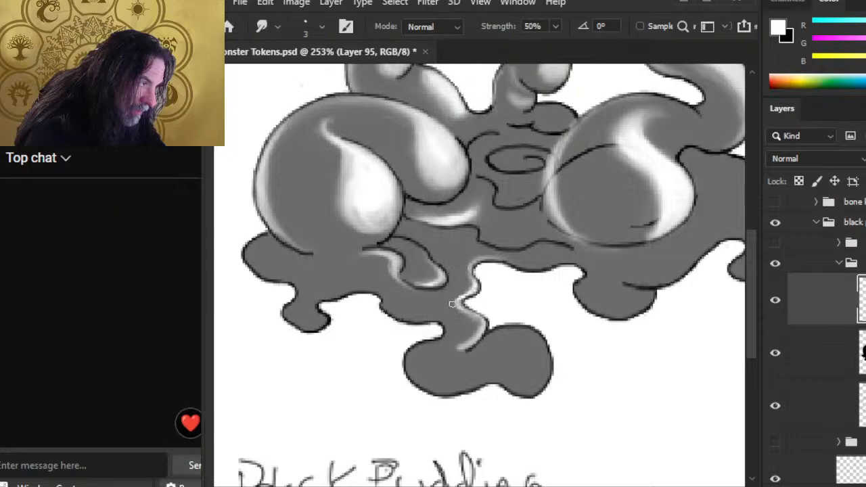
key("b")
Step: Paint a white highlight down the lower puddle lobe's right edge and blend it into the grey
left_click_drag(463, 308, 486, 331)
key("r")
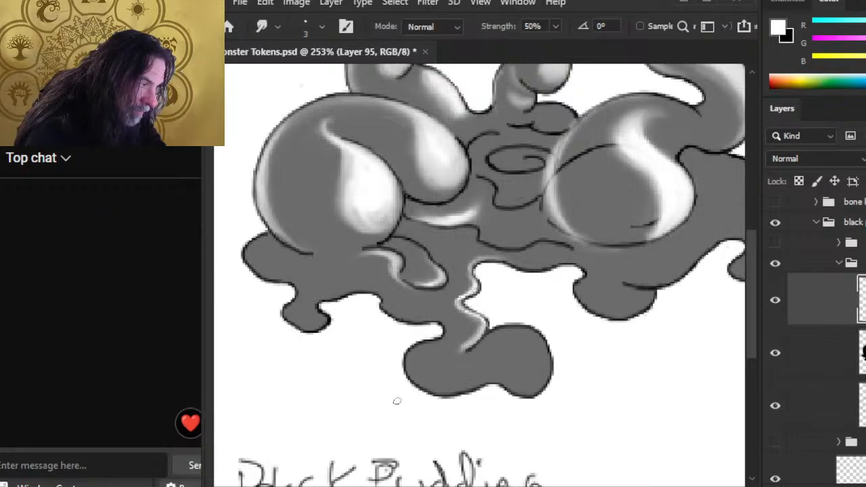
key("b")
mouse_move(529, 338)
left_mouse_down()
mouse_move(519, 370)
mouse_move(543, 371)
mouse_move(534, 396)
mouse_move(513, 389)
left_mouse_up()
key("r")
mouse_move(537, 391)
left_mouse_down()
mouse_move(514, 388)
mouse_move(527, 384)
left_mouse_up()
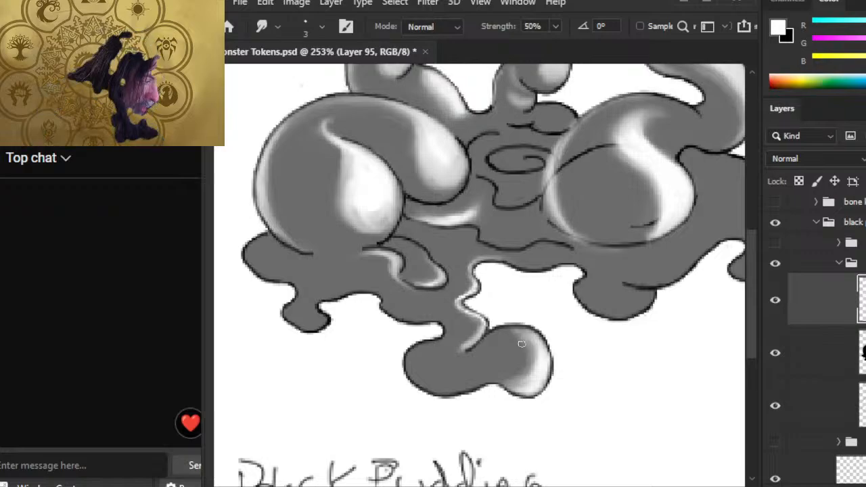
Step: Paint and soften a white highlight along the lower blob's bottom edge
key("b")
mouse_move(468, 384)
left_mouse_down()
mouse_move(436, 389)
mouse_move(418, 381)
mouse_move(474, 385)
mouse_move(477, 372)
left_mouse_up()
key("r")
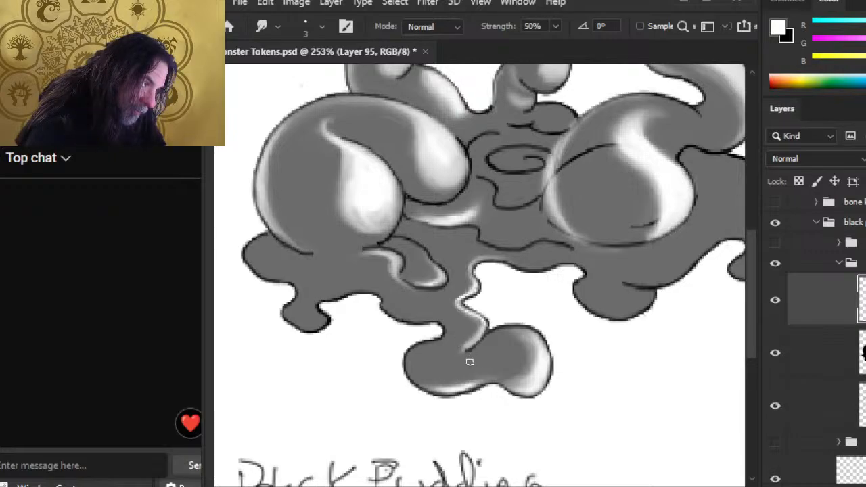
Step: Add a highlight on the lower blob's left edge, extend it leftward, and blend the grey
key("b")
key("r")
mouse_move(423, 350)
left_mouse_down()
mouse_move(414, 368)
mouse_move(419, 352)
left_mouse_up()
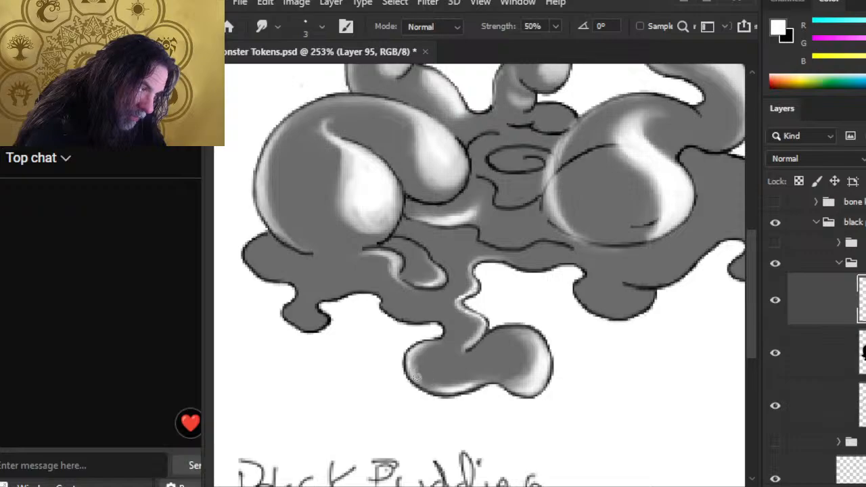
key("b")
left_click_drag(430, 389, 416, 384)
key("r")
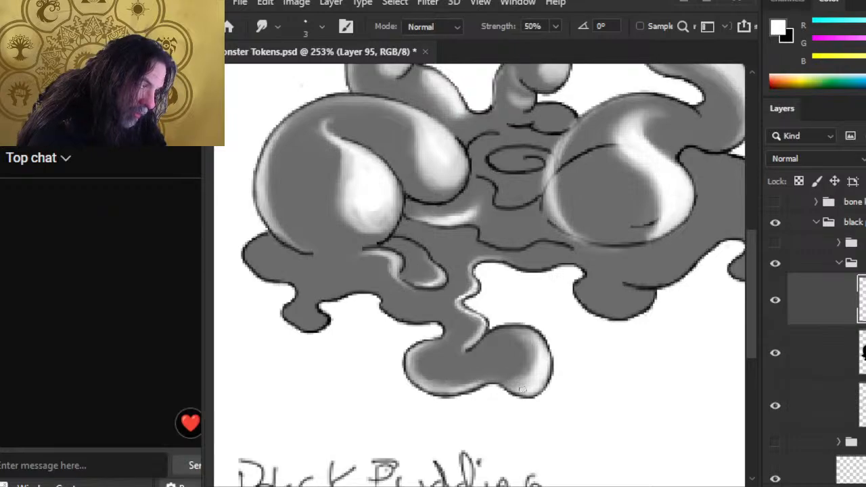
mouse_move(514, 373)
left_mouse_down()
mouse_move(498, 377)
mouse_move(507, 367)
left_mouse_up()
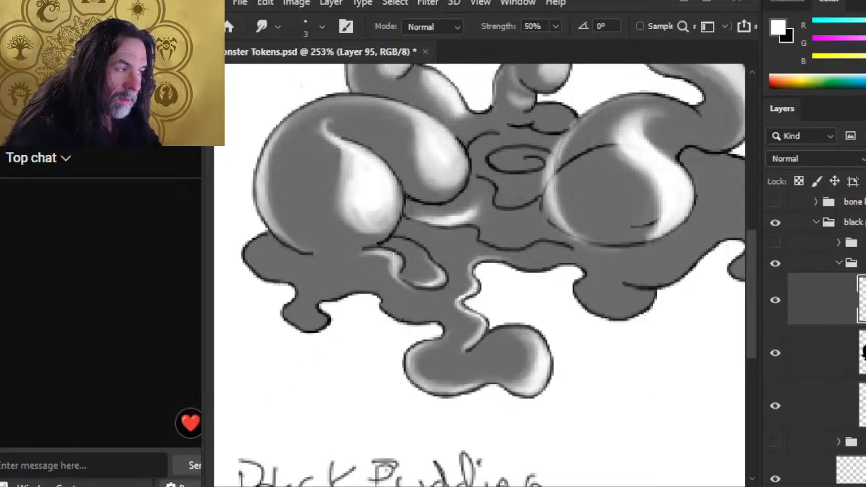
Step: Paint a white stroke beneath the left mound, smudge it into a thin curve, and save
key("b")
left_click_drag(379, 254, 340, 256)
key("r")
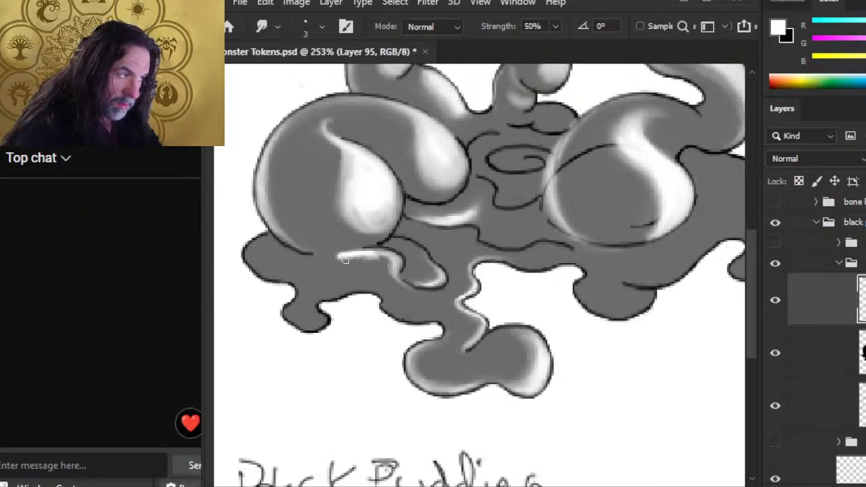
mouse_move(344, 261)
left_mouse_down()
mouse_move(358, 249)
mouse_move(335, 256)
mouse_move(346, 249)
left_mouse_up()
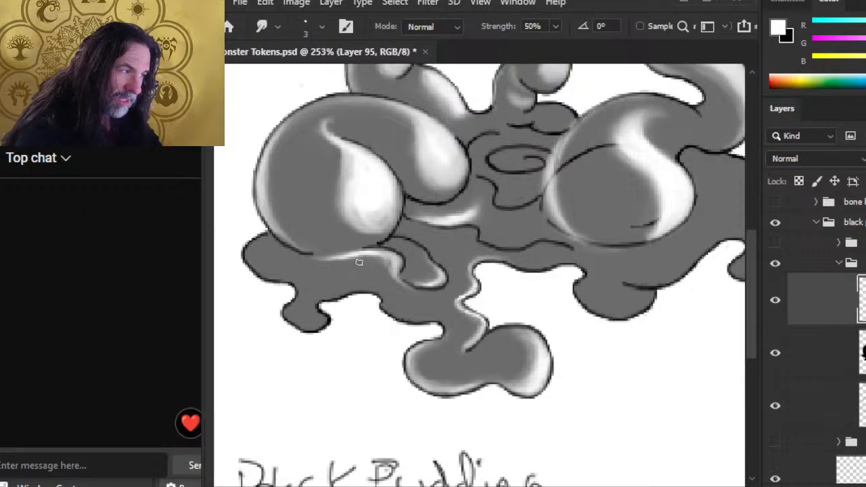
key("ctrl+s")
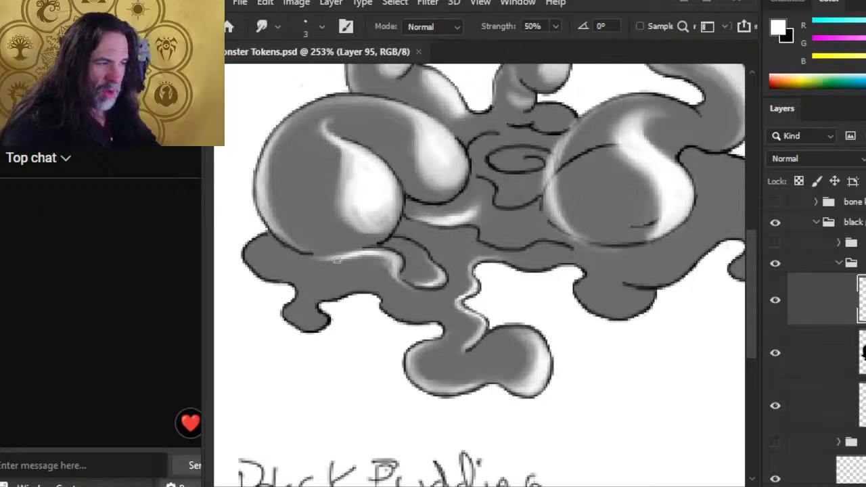
left_click_drag(340, 258, 327, 263)
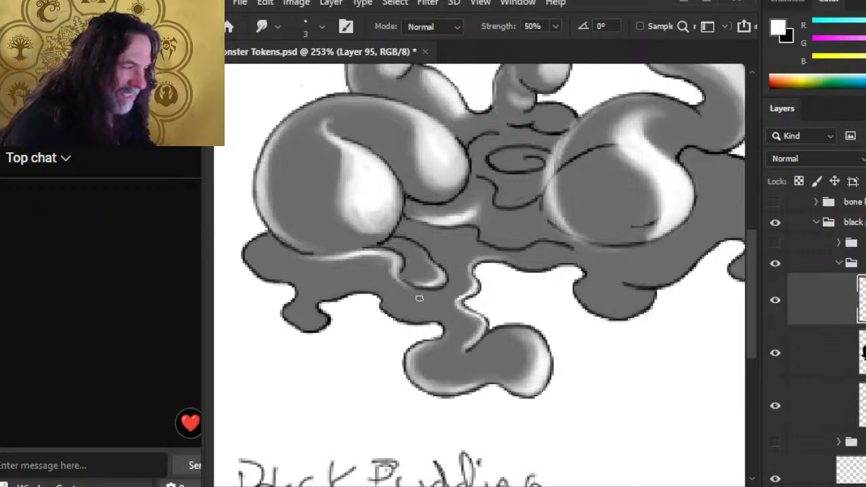
Step: Paint and smear highlights along the lower-left puddle edge and on the small blob
key("b")
mouse_move(387, 301)
left_mouse_down()
mouse_move(400, 315)
mouse_move(393, 304)
left_mouse_up()
key("r")
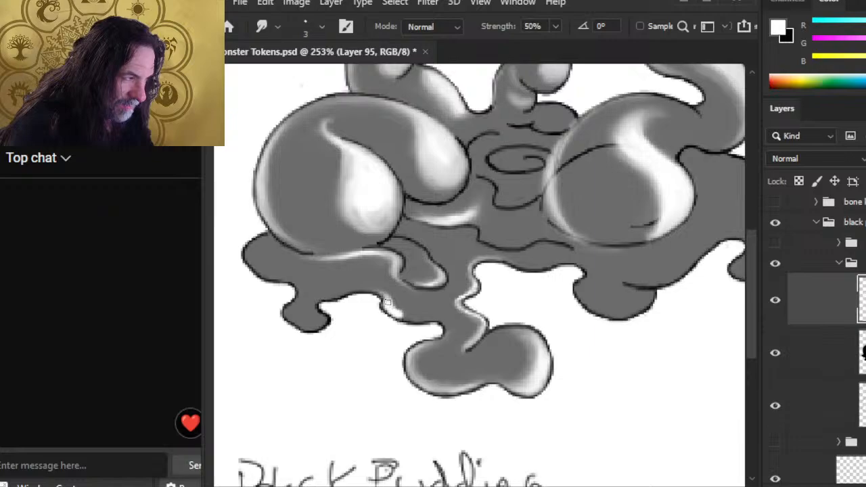
left_click_drag(395, 313, 434, 319)
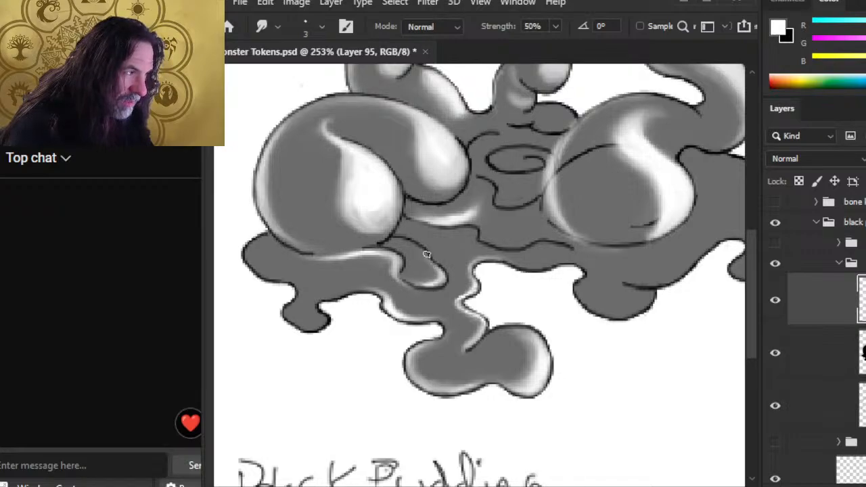
key("b")
key("r")
mouse_move(414, 246)
left_mouse_down()
mouse_move(431, 267)
mouse_move(416, 253)
mouse_move(426, 247)
mouse_move(432, 261)
mouse_move(433, 251)
mouse_move(422, 267)
mouse_move(412, 255)
mouse_move(421, 264)
mouse_move(450, 264)
mouse_move(418, 243)
mouse_move(432, 255)
mouse_move(429, 249)
mouse_move(418, 263)
mouse_move(393, 245)
mouse_move(416, 251)
mouse_move(390, 246)
mouse_move(437, 271)
left_mouse_up()
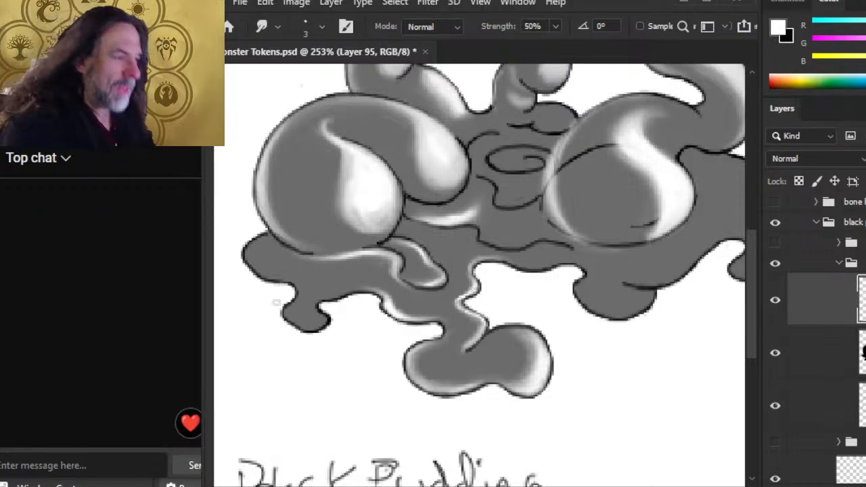
Step: Build up and soften the white highlight along the blob's lower-left edge, trimming excess
left_click_drag(274, 268, 390, 291)
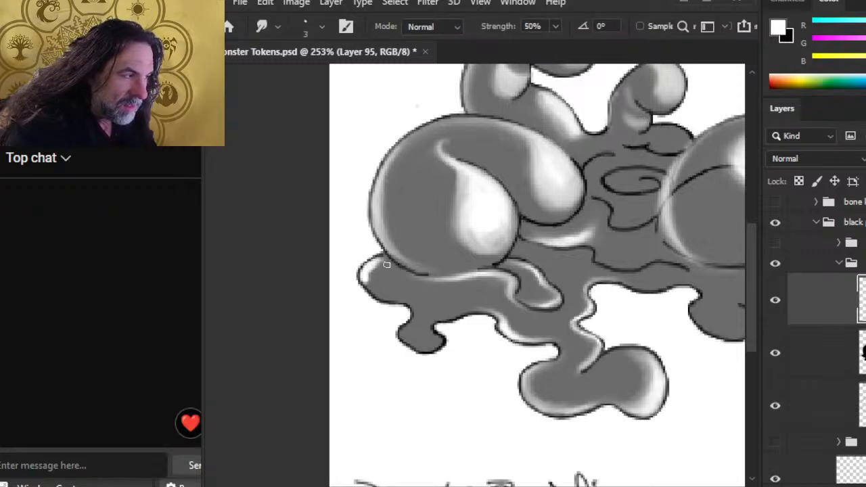
mouse_move(383, 262)
left_mouse_down()
mouse_move(371, 290)
mouse_move(391, 288)
mouse_move(375, 281)
mouse_move(379, 271)
mouse_move(369, 276)
mouse_move(386, 261)
mouse_move(371, 269)
mouse_move(383, 281)
mouse_move(378, 290)
mouse_move(372, 281)
mouse_move(376, 263)
mouse_move(372, 285)
mouse_move(408, 305)
mouse_move(397, 291)
mouse_move(410, 289)
mouse_move(419, 302)
mouse_move(418, 293)
mouse_move(416, 322)
mouse_move(389, 297)
mouse_move(427, 320)
mouse_move(428, 305)
mouse_move(414, 339)
mouse_move(411, 326)
mouse_move(427, 350)
mouse_move(413, 318)
left_mouse_up()
key("r")
key("e")
key("b")
key("r")
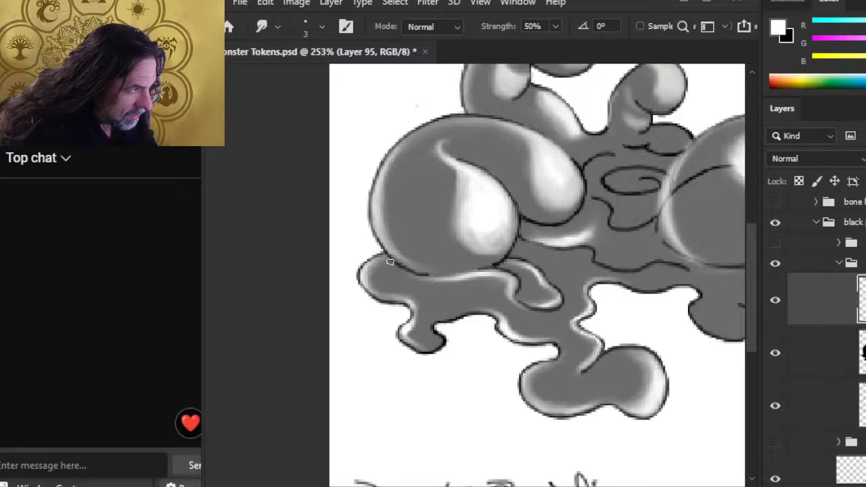
key("b")
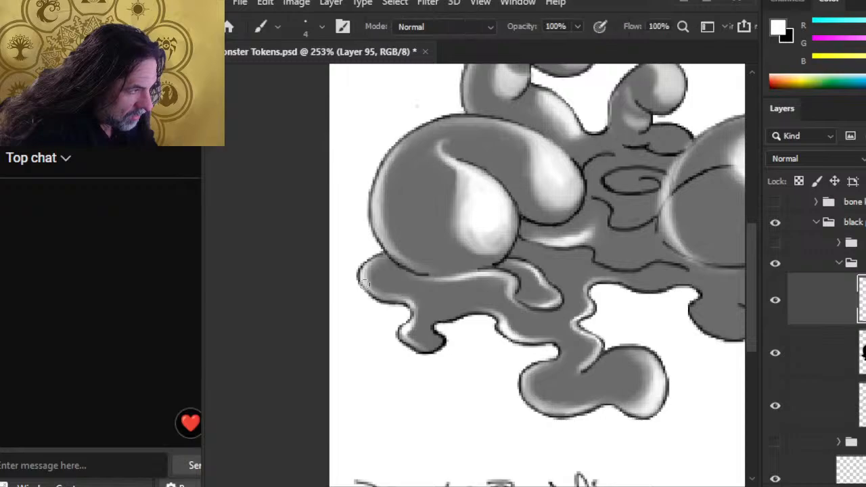
key("r")
mouse_move(362, 284)
left_mouse_down()
mouse_move(380, 299)
mouse_move(360, 285)
mouse_move(372, 299)
mouse_move(402, 297)
left_mouse_up()
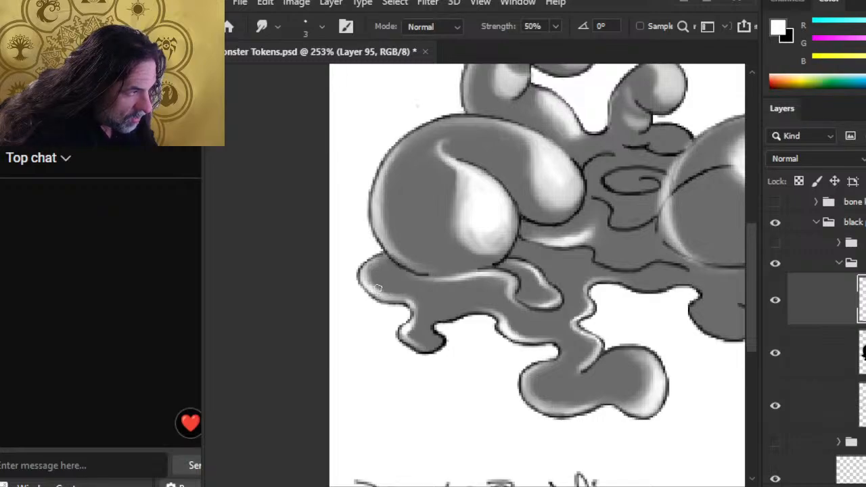
key("b")
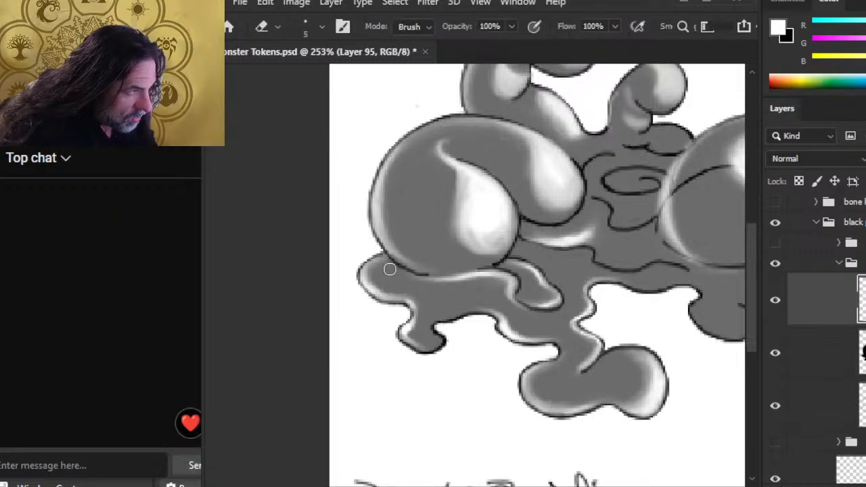
key("r")
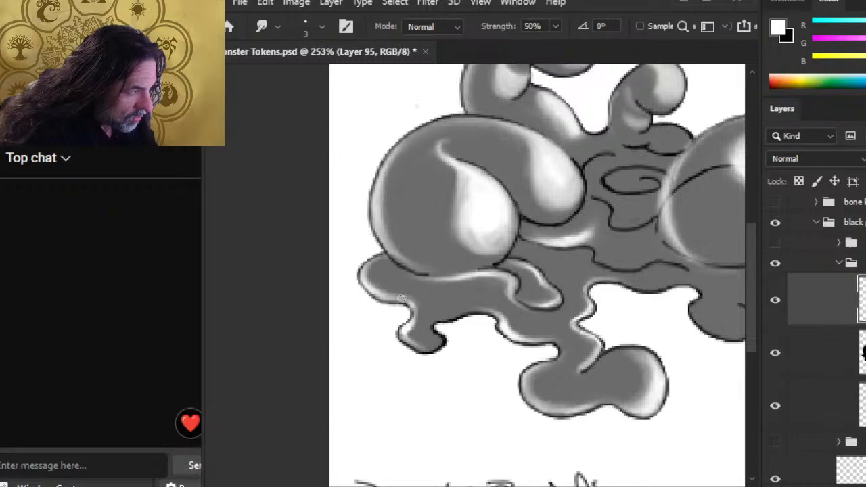
mouse_move(402, 298)
left_mouse_down()
mouse_move(415, 305)
mouse_move(418, 323)
left_mouse_up()
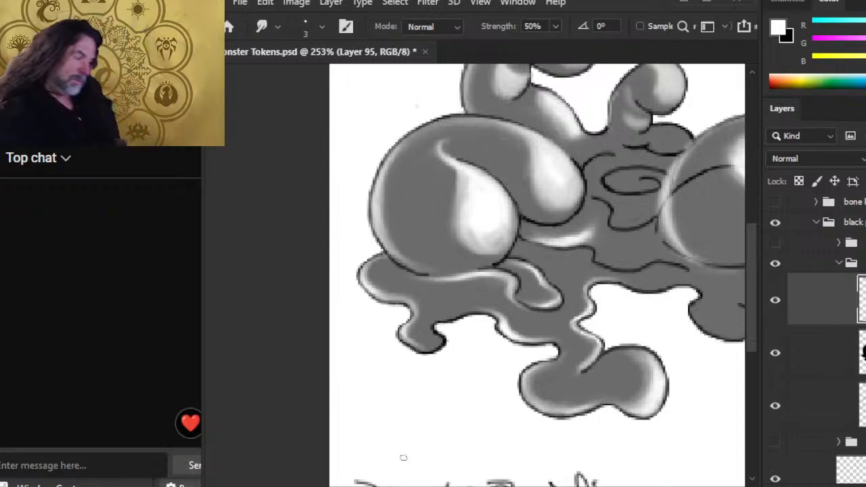
Step: Smudge a white highlight into the small drip's lower lobe and zoom out
key("b")
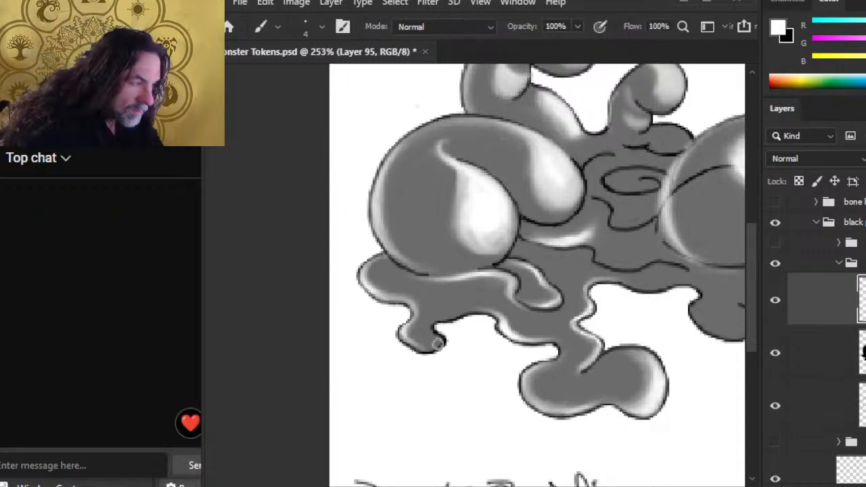
key("r")
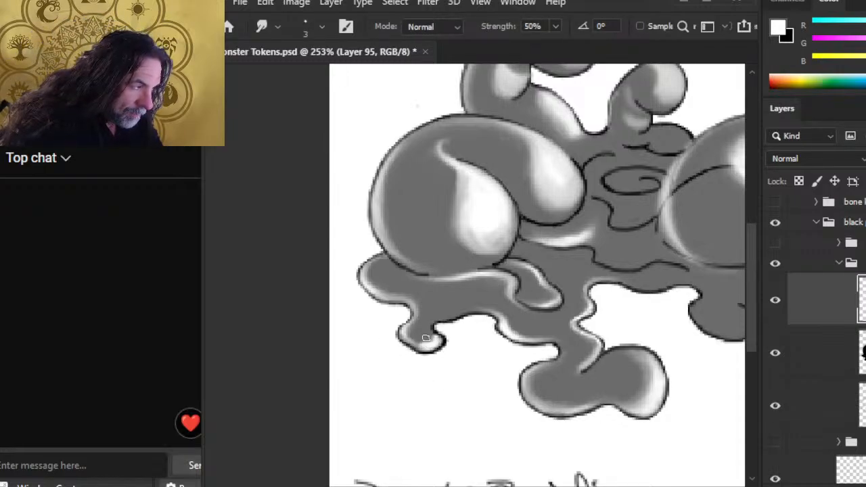
mouse_move(435, 334)
left_mouse_down()
mouse_move(430, 342)
mouse_move(410, 335)
mouse_move(443, 339)
left_mouse_up()
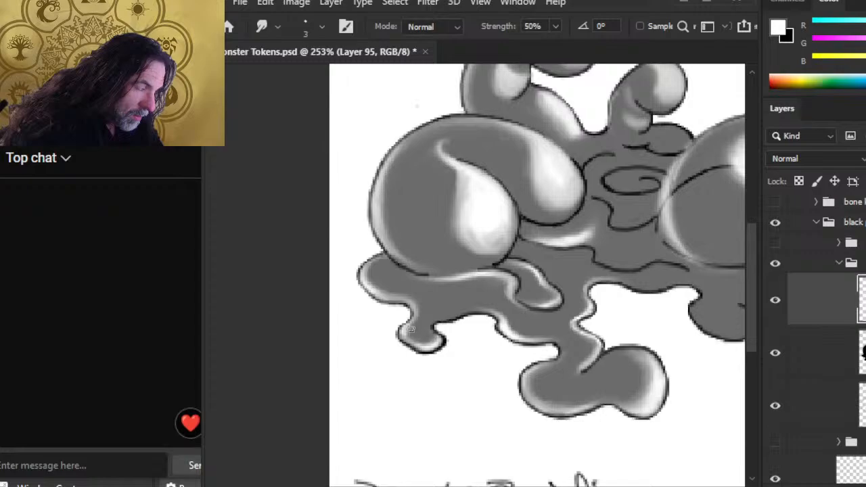
key("z")
left_click_drag(463, 370, 398, 380)
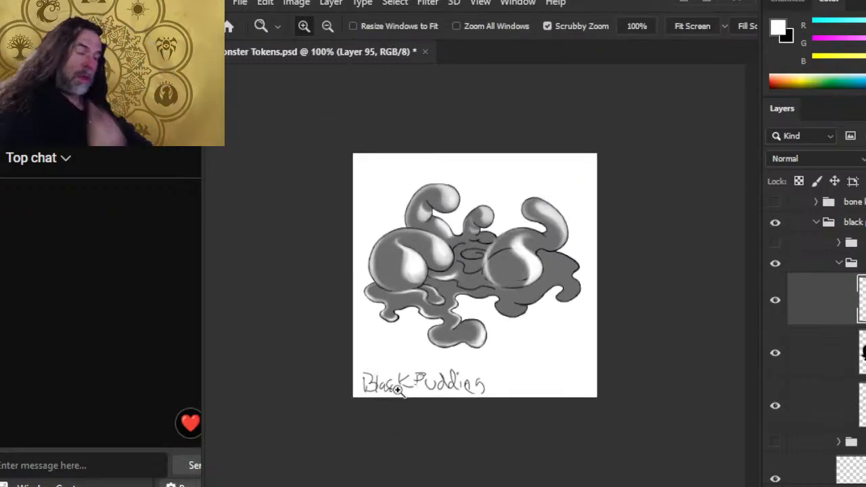
Step: Preview Layer 94 at 100% opacity, then on Layer 95 smudge the highlight under the left sphere
left_click(842, 355)
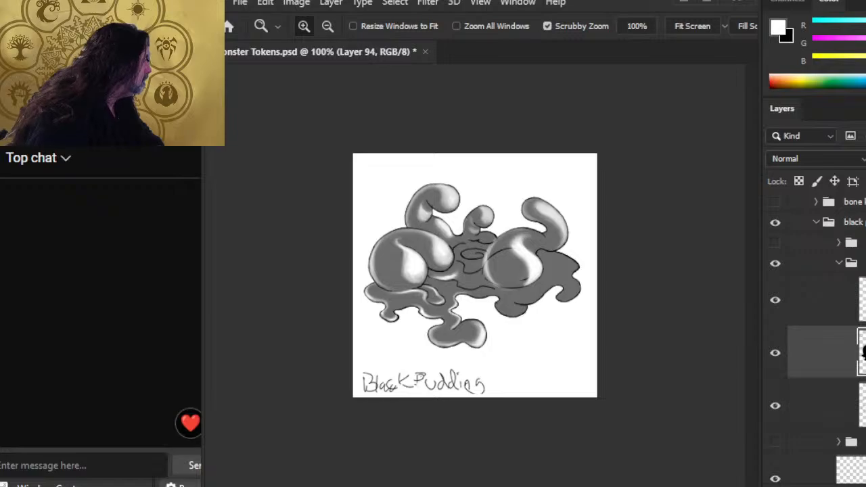
key("0")
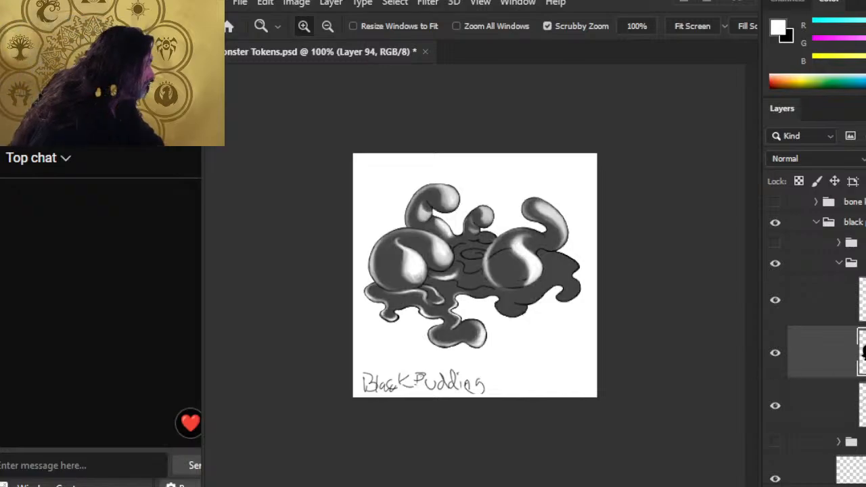
left_click(859, 299)
left_click(489, 291)
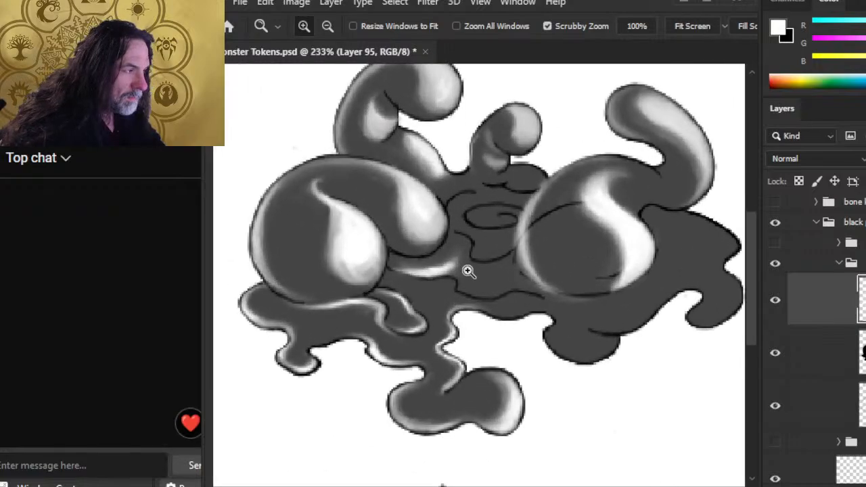
key("r")
left_click_drag(437, 263, 462, 253)
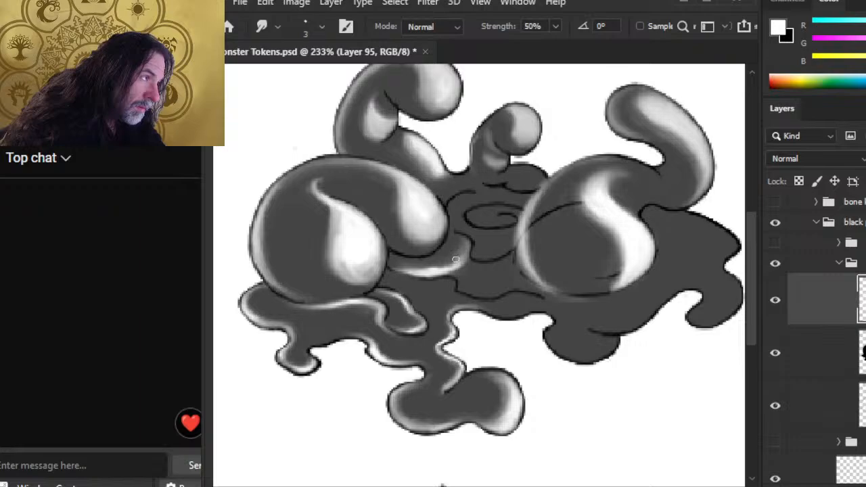
key("e")
key("r")
key("bracketright")
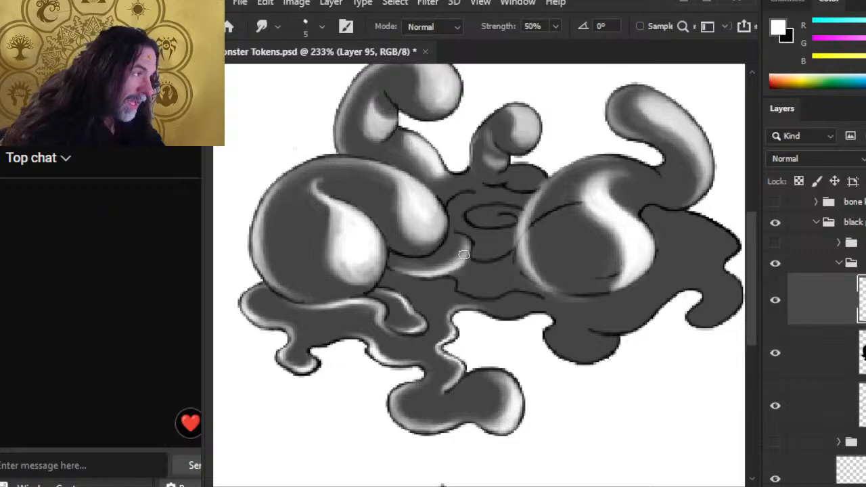
Step: Paint and smear a white streak beneath the right sphere, softening its tail
key("b")
mouse_move(467, 290)
left_mouse_down()
mouse_move(491, 287)
mouse_move(495, 302)
mouse_move(471, 295)
mouse_move(501, 294)
mouse_move(503, 303)
mouse_move(488, 299)
mouse_move(488, 269)
mouse_move(468, 282)
mouse_move(488, 288)
mouse_move(463, 279)
mouse_move(524, 296)
mouse_move(495, 299)
mouse_move(531, 295)
left_mouse_up()
key("r")
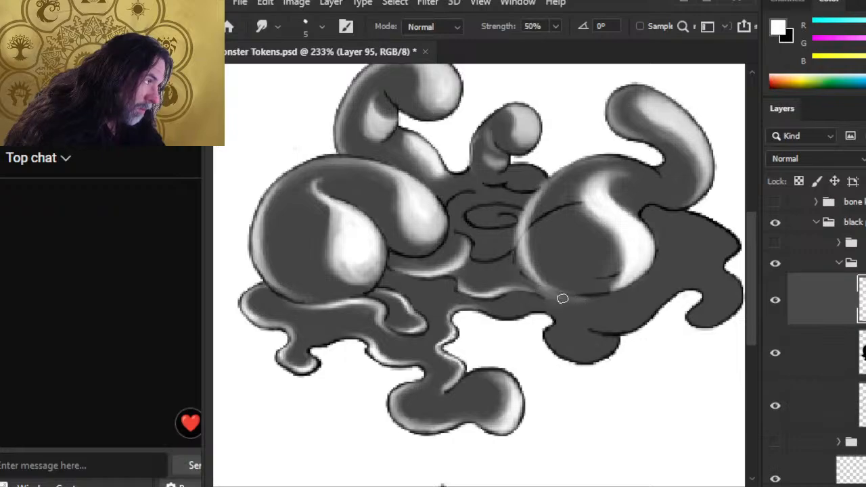
key("b")
key("r")
mouse_move(536, 294)
left_mouse_down()
mouse_move(554, 296)
mouse_move(521, 295)
left_mouse_up()
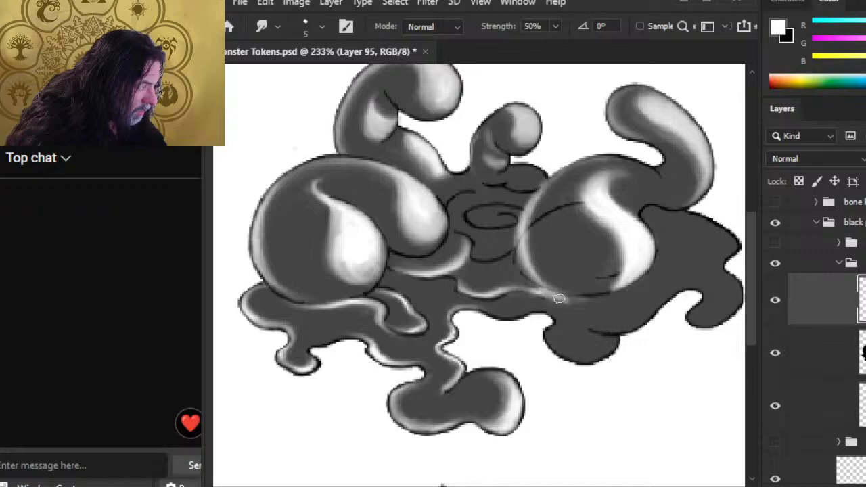
mouse_move(517, 295)
left_mouse_down()
mouse_move(578, 300)
mouse_move(542, 299)
mouse_move(569, 301)
left_mouse_up()
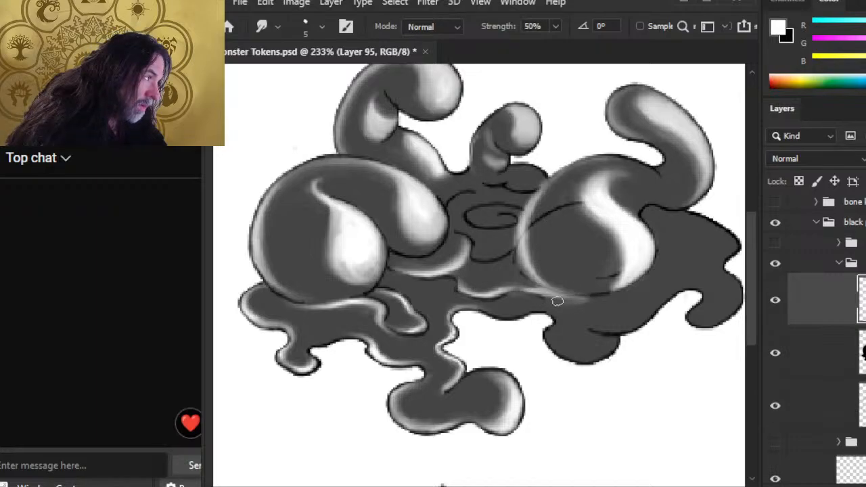
mouse_move(554, 303)
left_mouse_down()
mouse_move(600, 298)
mouse_move(581, 301)
left_mouse_up()
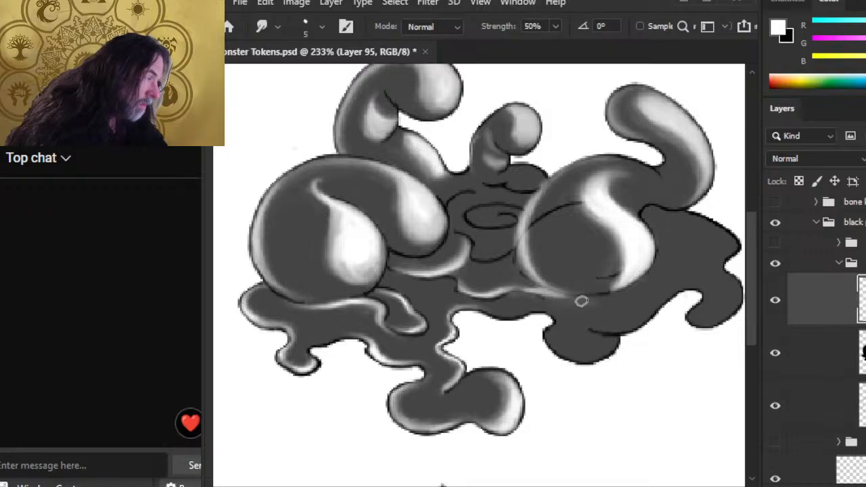
Step: Set Layer 94 to 100% opacity for a solid black body, then return to Layer 95
left_click(846, 362)
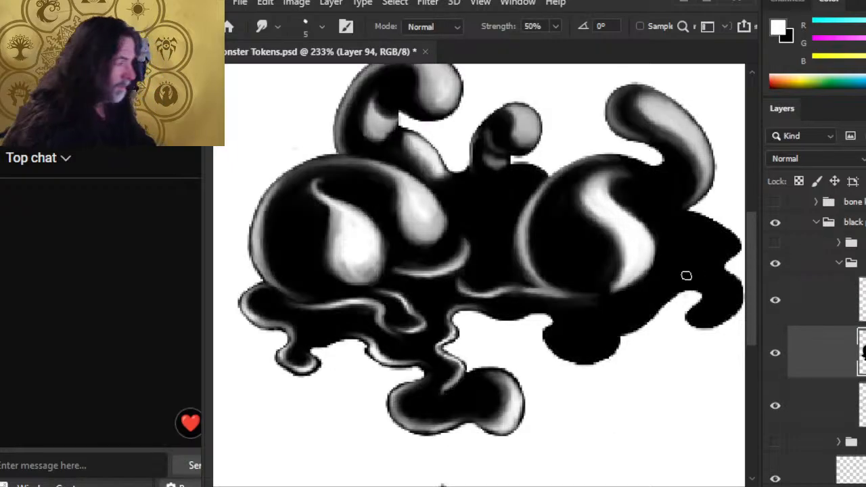
left_click(805, 301)
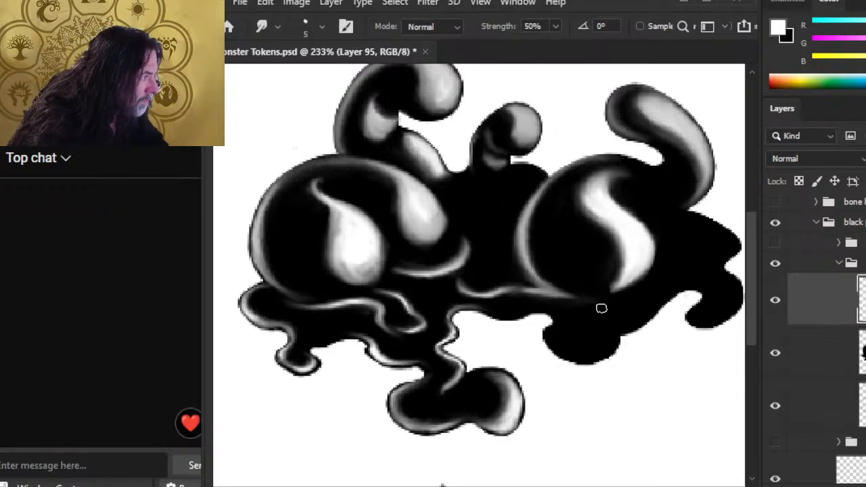
key("b")
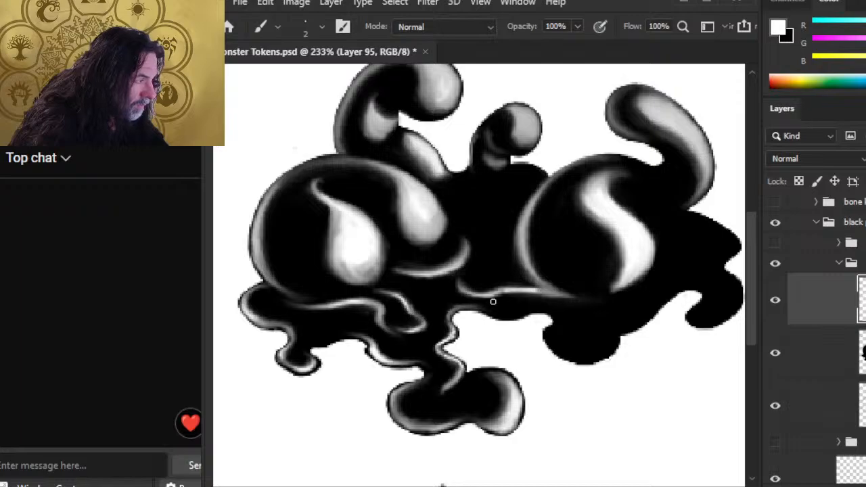
key("r")
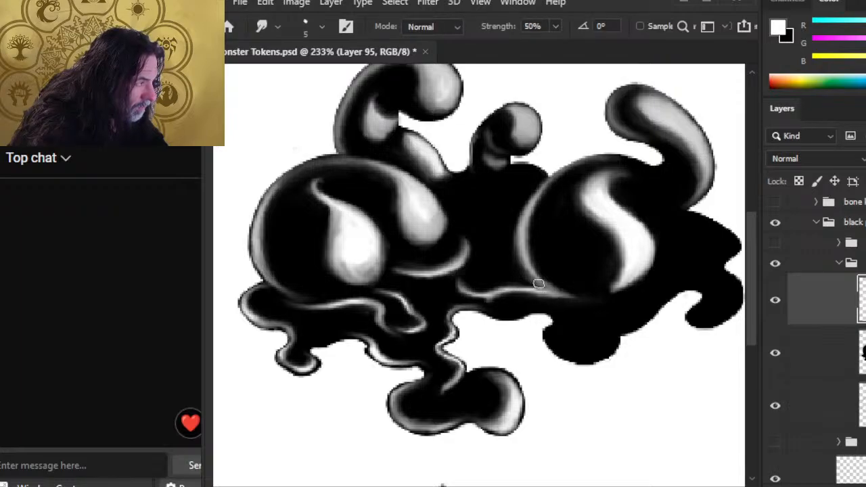
key("b")
key("r")
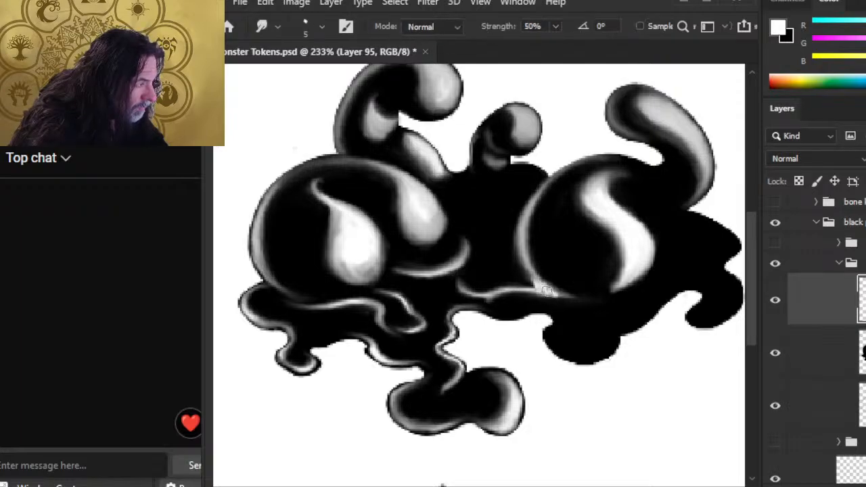
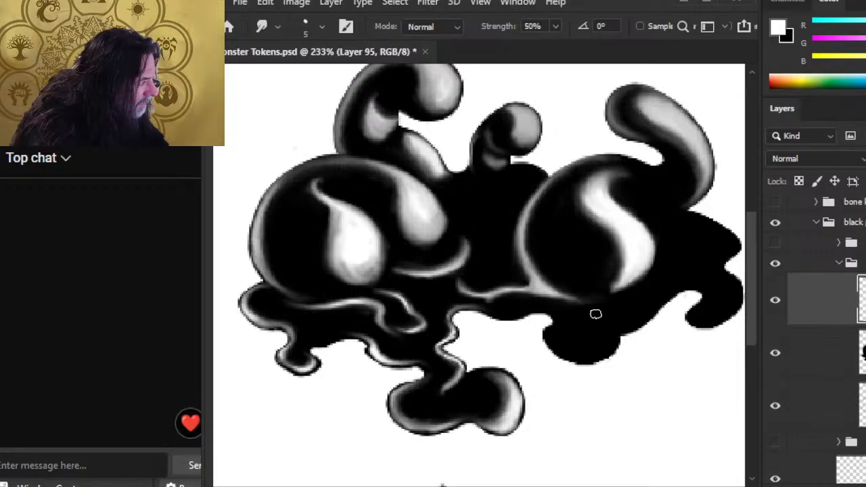
Step: Smudge the faint grey below the right highlight into black and make the brush slightly smaller
key("e")
key("r")
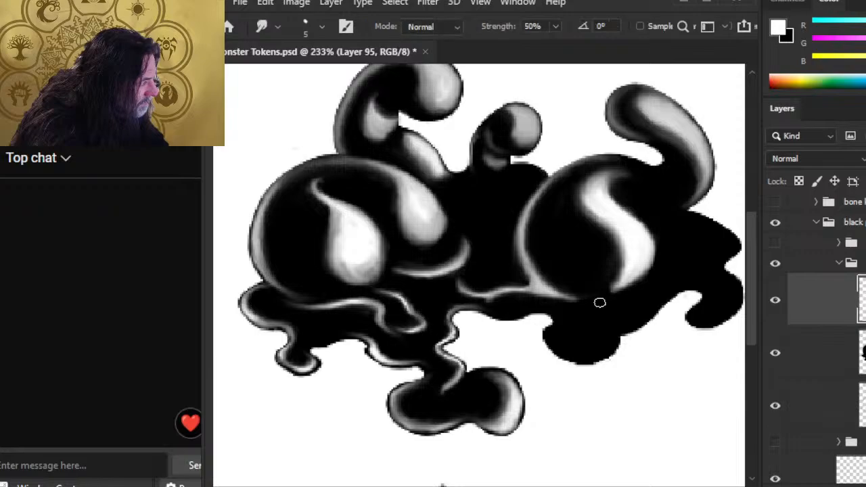
mouse_move(599, 302)
left_mouse_down()
mouse_move(603, 294)
mouse_move(595, 294)
left_mouse_up()
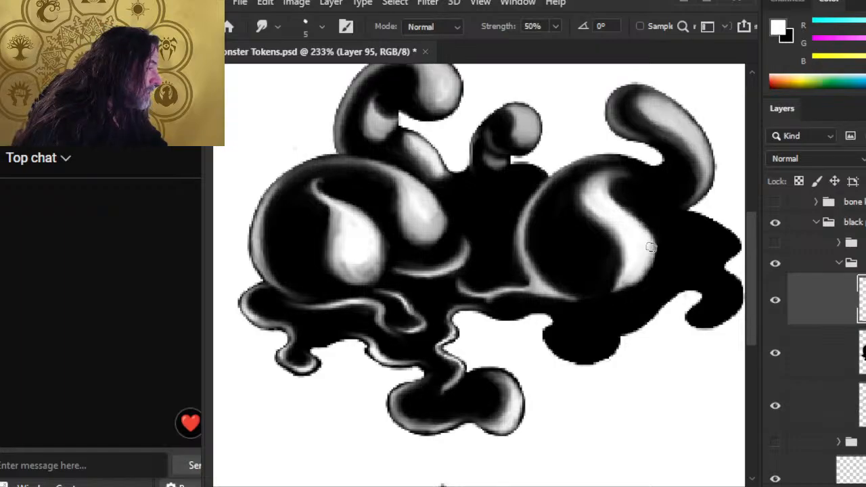
key("bracketleft")
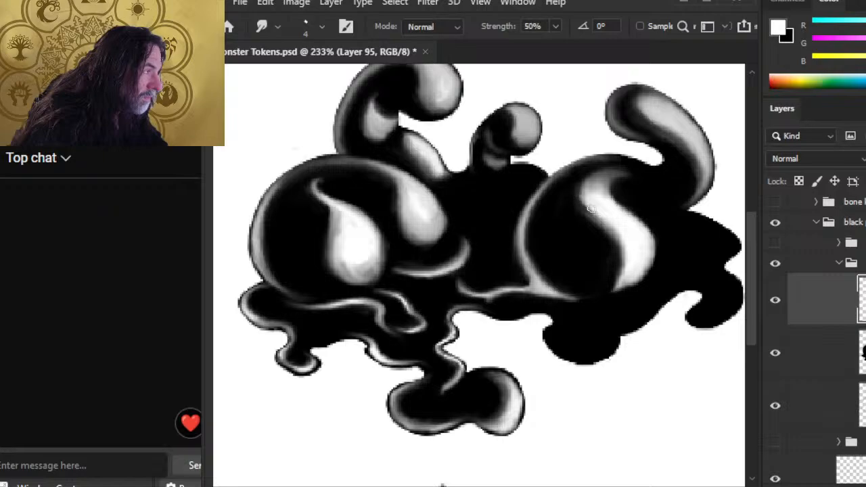
Step: Blend the right highlight's left edge and the light rim stroke below the right blob into the black
left_click_drag(583, 209, 588, 172)
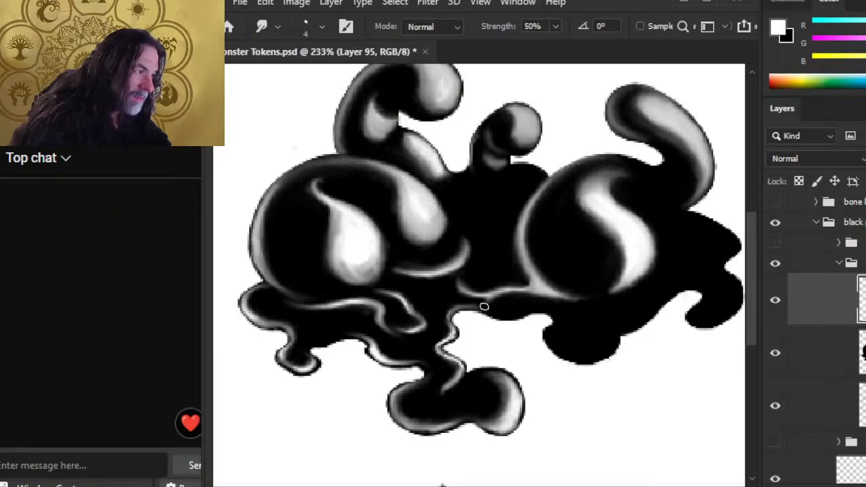
key("b")
key("r")
mouse_move(469, 307)
left_mouse_down()
mouse_move(495, 304)
mouse_move(478, 307)
mouse_move(492, 295)
mouse_move(486, 306)
mouse_move(465, 301)
mouse_move(477, 309)
mouse_move(485, 297)
mouse_move(482, 305)
mouse_move(470, 301)
mouse_move(478, 318)
mouse_move(490, 300)
mouse_move(456, 302)
left_mouse_up()
key("b")
key("r")
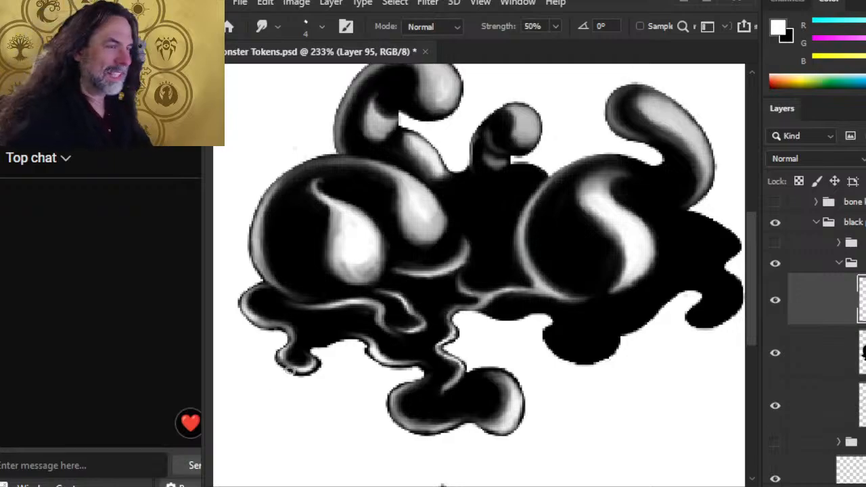
left_click_drag(375, 353, 345, 266)
Step: Zoom in on the lower drips and shrink the Smudge brush to size 3
key("z")
left_click_drag(455, 214, 502, 224)
key("b")
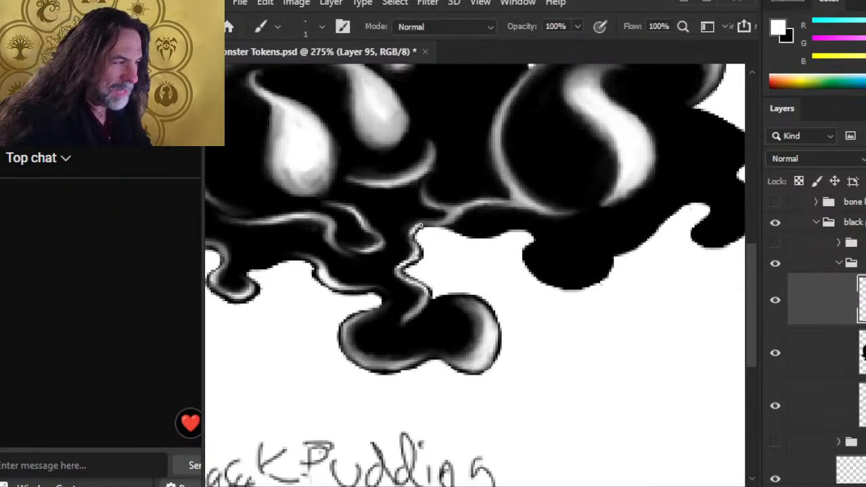
key("r")
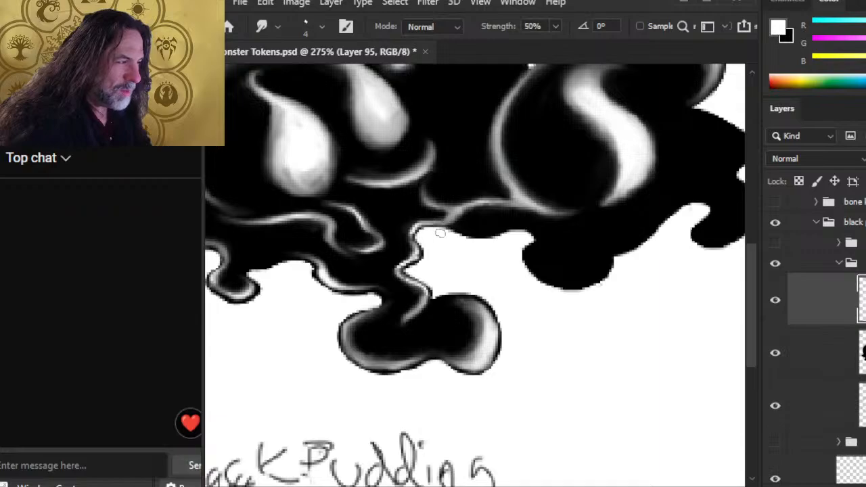
key("b")
key("r")
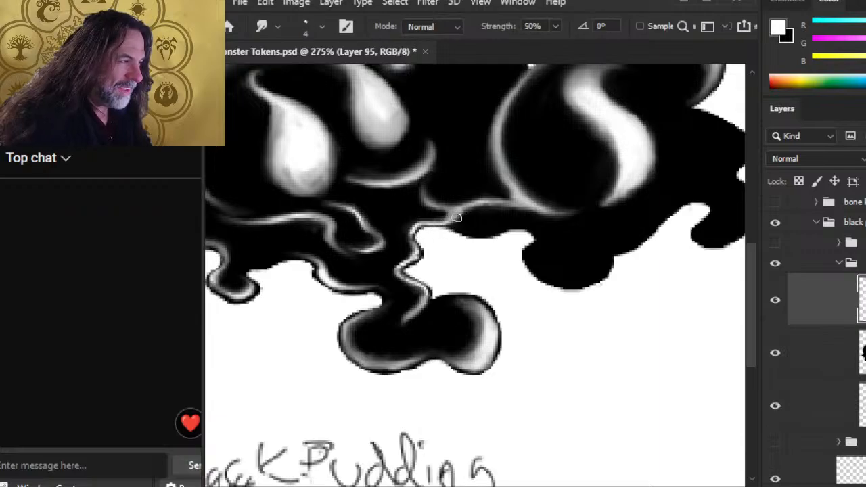
key("bracketleft")
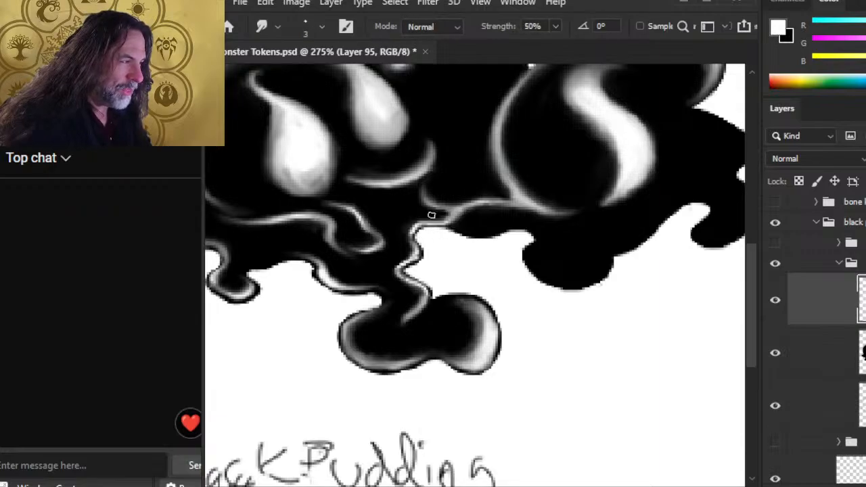
Step: Smudge the thin rim highlight's lower edge so it turns softer and darker
key("b")
key("r")
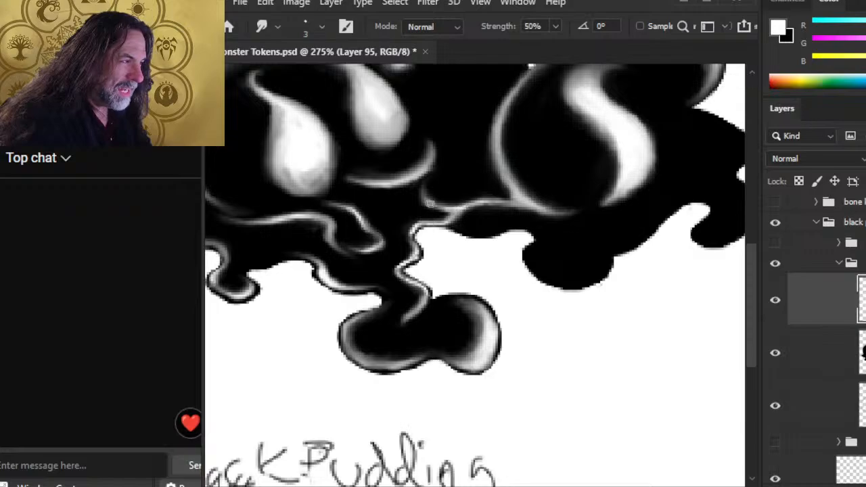
key("b")
key("r")
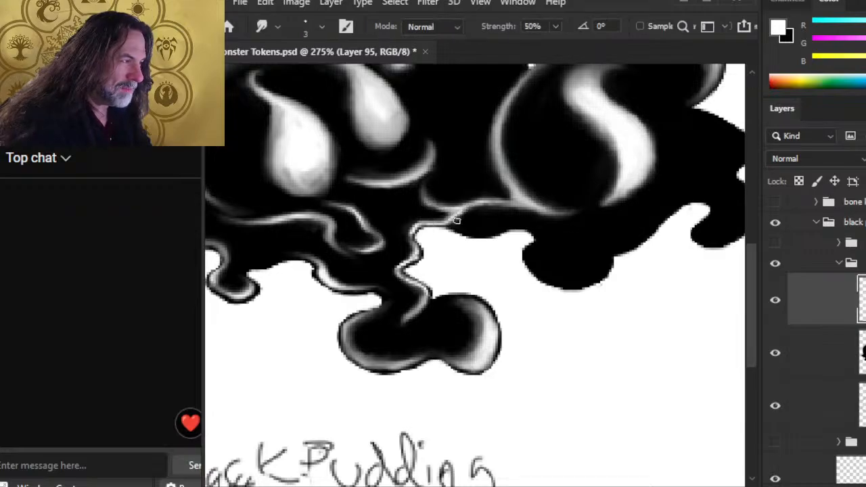
mouse_move(473, 211)
left_mouse_down()
mouse_move(451, 224)
mouse_move(458, 220)
left_mouse_up()
left_click_drag(499, 201, 472, 205)
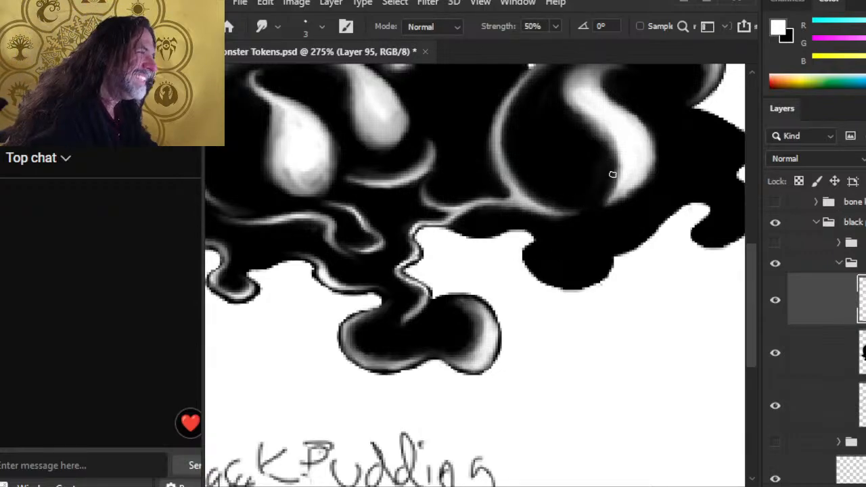
Step: Pan to the right blob and its tentacle, then zoom out to see the whole blob
left_click_drag(625, 188, 568, 257)
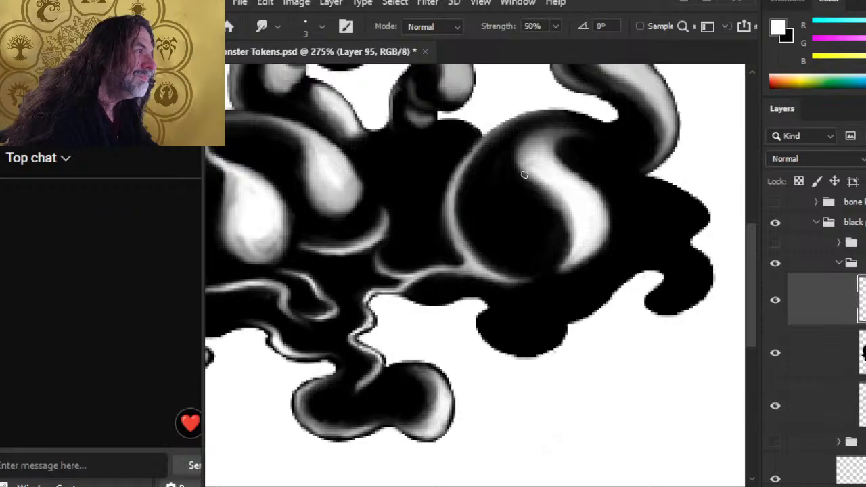
left_click_drag(551, 221, 518, 284)
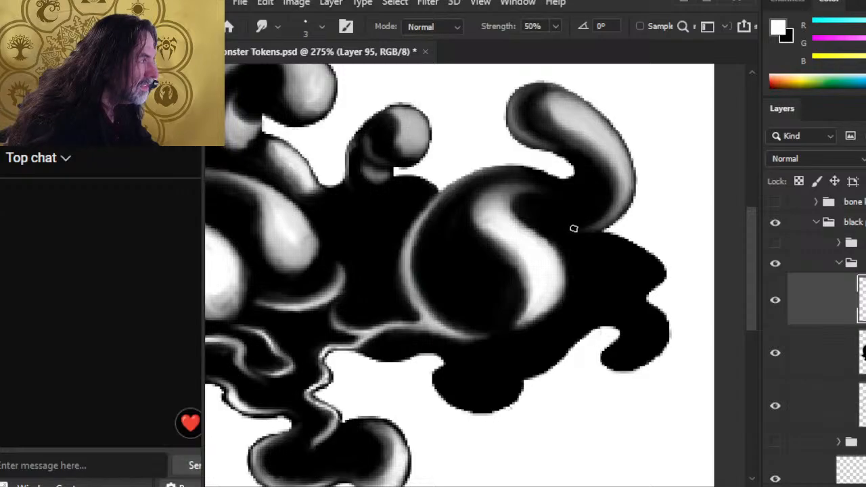
key("z")
left_click(559, 413, "alt")
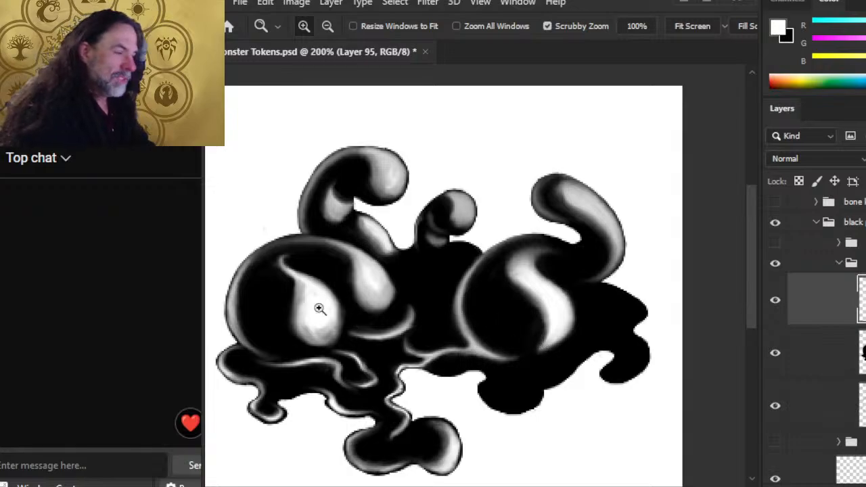
left_click_drag(318, 309, 425, 301)
mouse_move(377, 246)
left_mouse_down()
mouse_move(407, 268)
mouse_move(411, 261)
mouse_move(381, 282)
left_mouse_up()
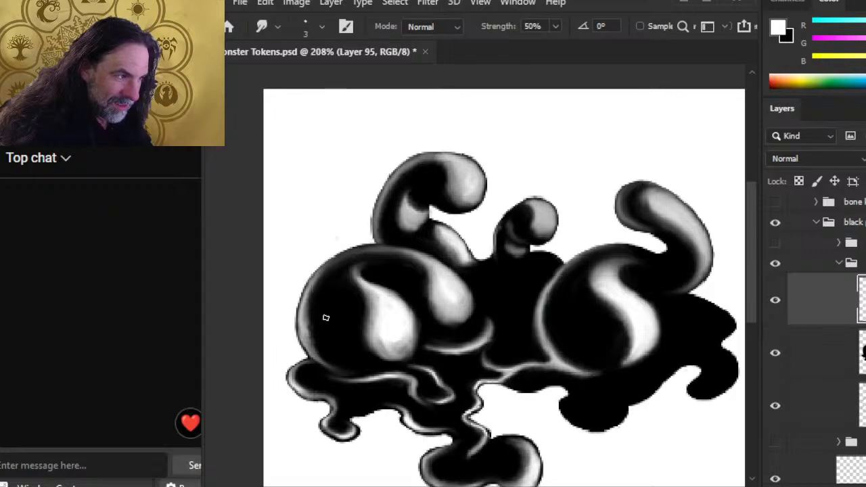
key("e")
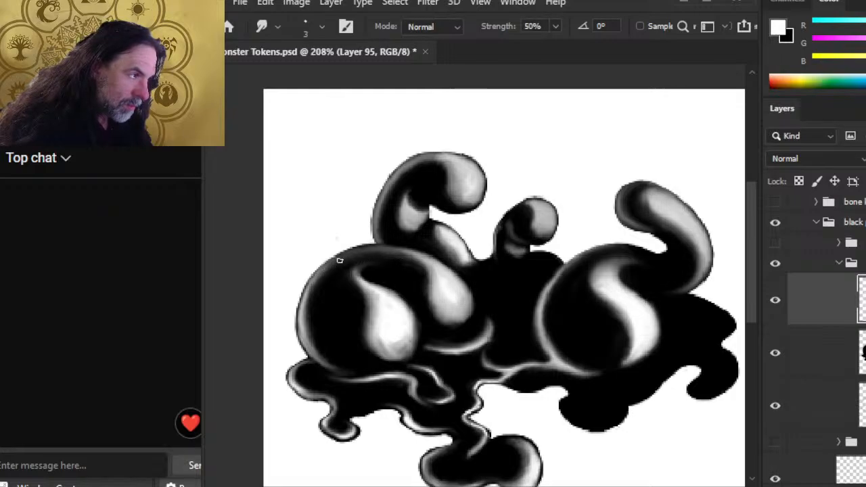
key("e")
key("bracketleft")
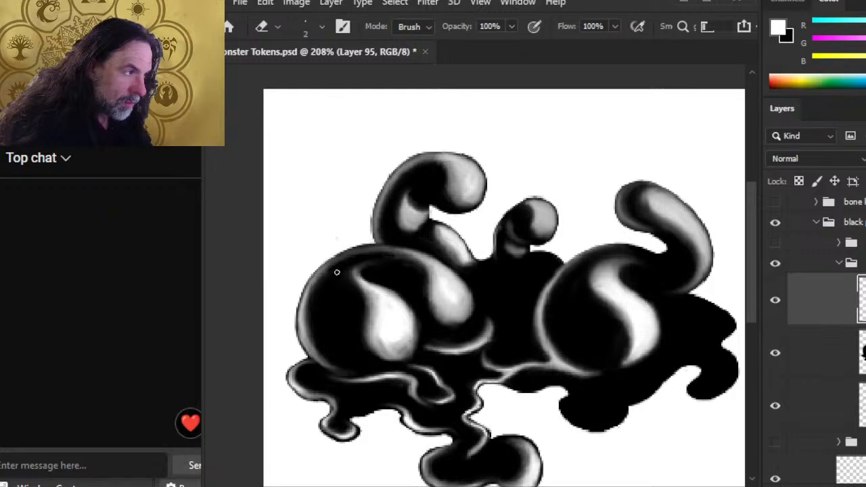
key("r")
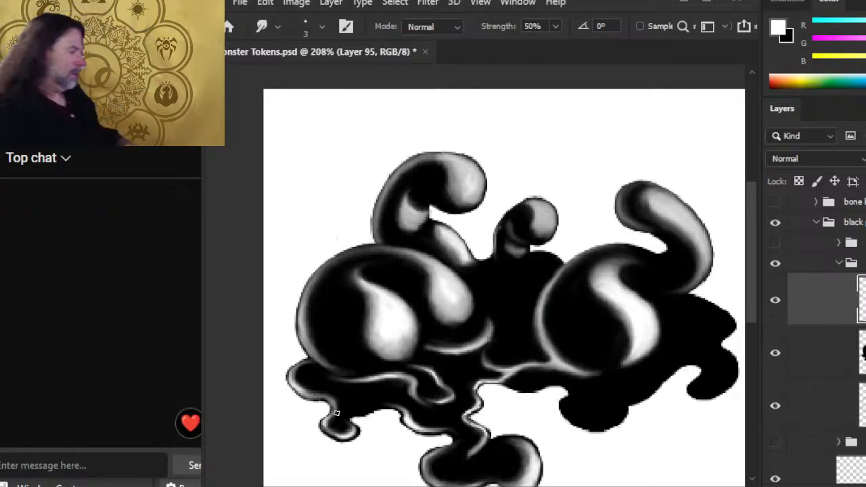
Step: Check the line art by lowering and restoring Layer 94's opacity, then return to Layer 95
left_click(839, 352)
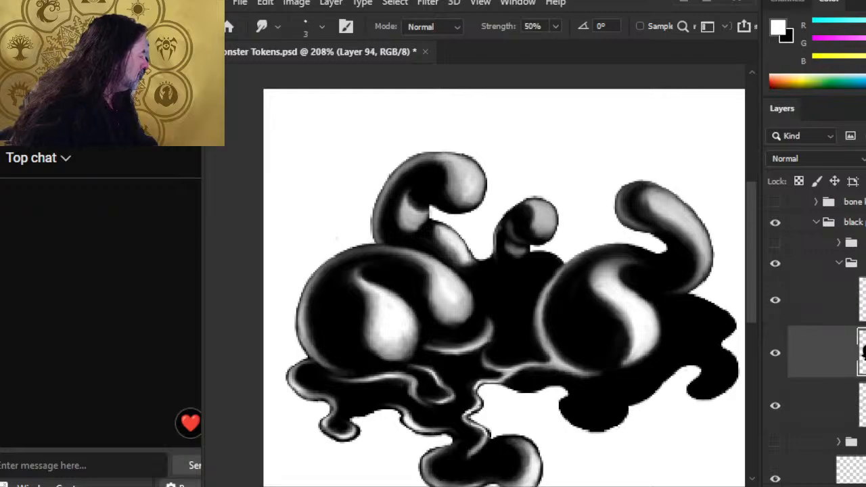
left_click(865, 169)
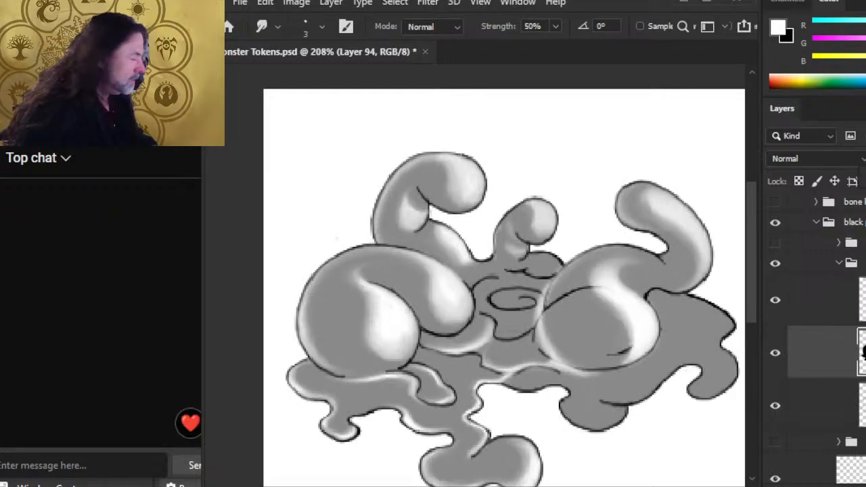
left_click(865, 170)
left_click(839, 300)
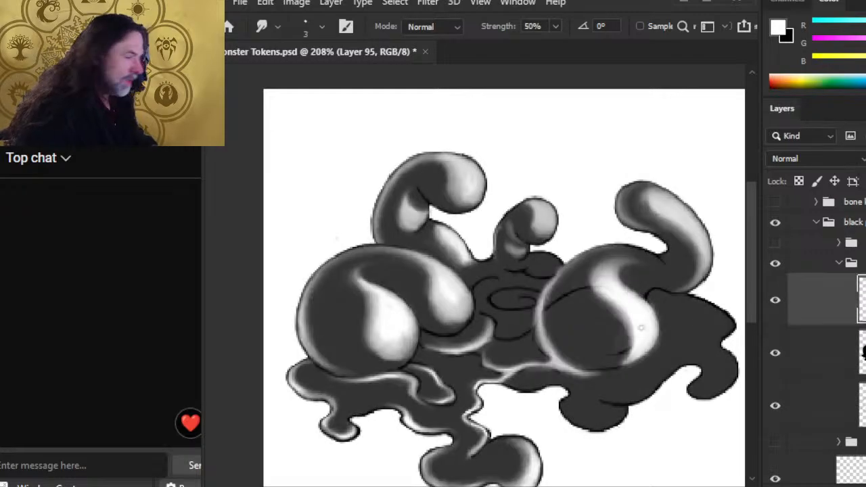
Step: Smudge the small white highlight thicker and brighter
key("b")
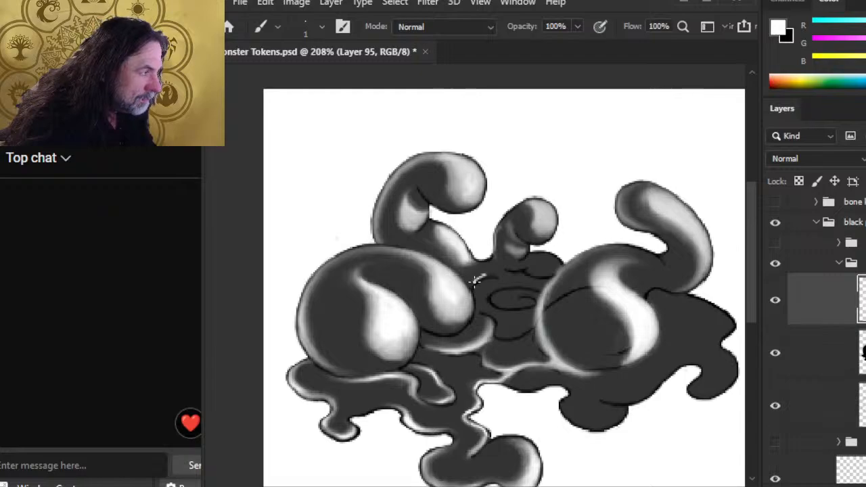
key("r")
mouse_move(475, 281)
left_mouse_down()
mouse_move(496, 272)
mouse_move(497, 257)
left_mouse_up()
key("b")
key("r")
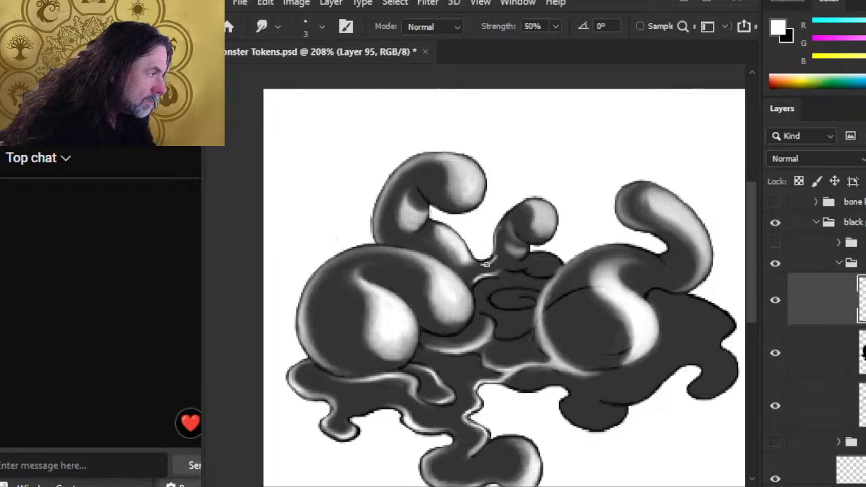
Step: Paint a highlight up the small tentacle's left edge and smudge it softer and darker
key("b")
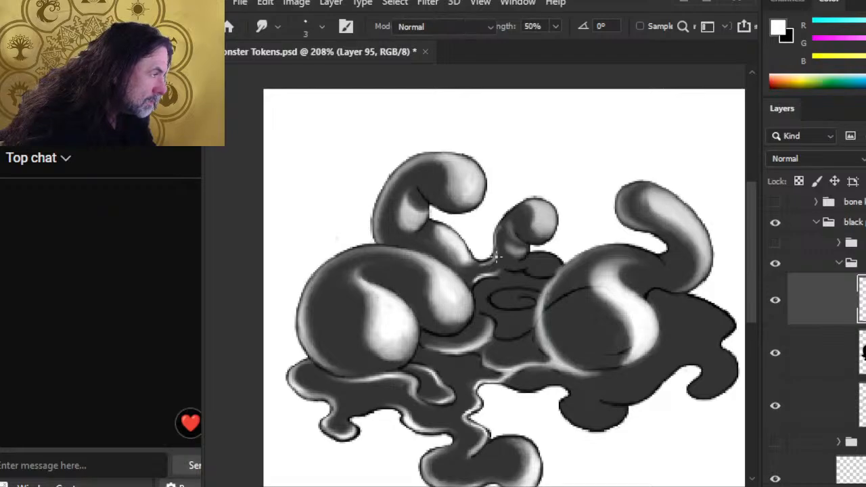
mouse_move(496, 243)
left_mouse_down()
mouse_move(509, 215)
mouse_move(496, 242)
mouse_move(501, 251)
left_mouse_up()
key("r")
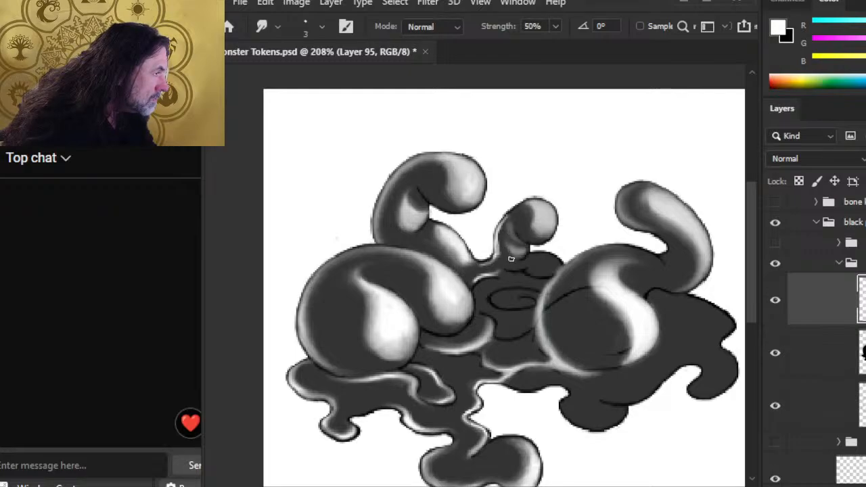
left_click_drag(502, 234, 497, 250)
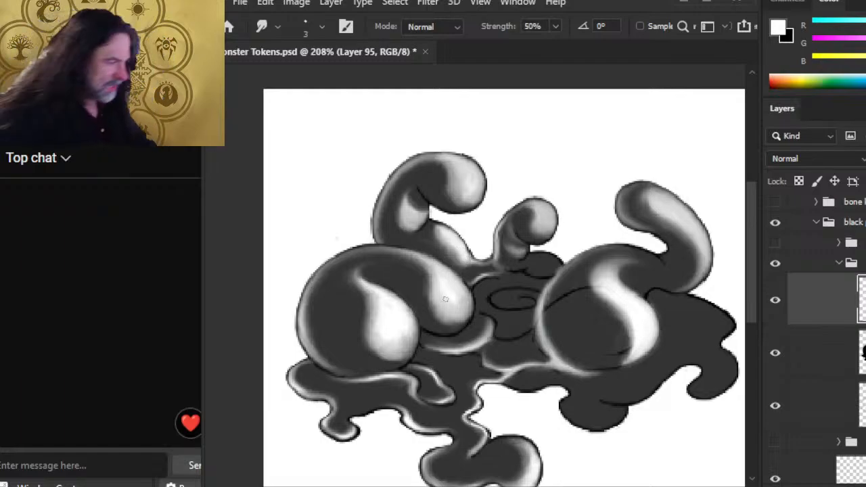
Step: Paint a highlight along the small blob's top edge and soften it
key("b")
left_click_drag(540, 255, 557, 262)
key("r")
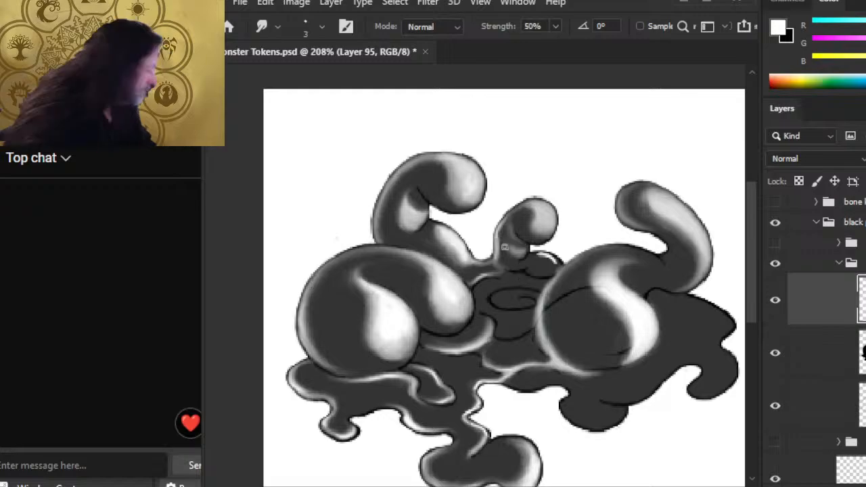
mouse_move(546, 257)
left_mouse_down()
mouse_move(557, 265)
mouse_move(552, 257)
left_mouse_up()
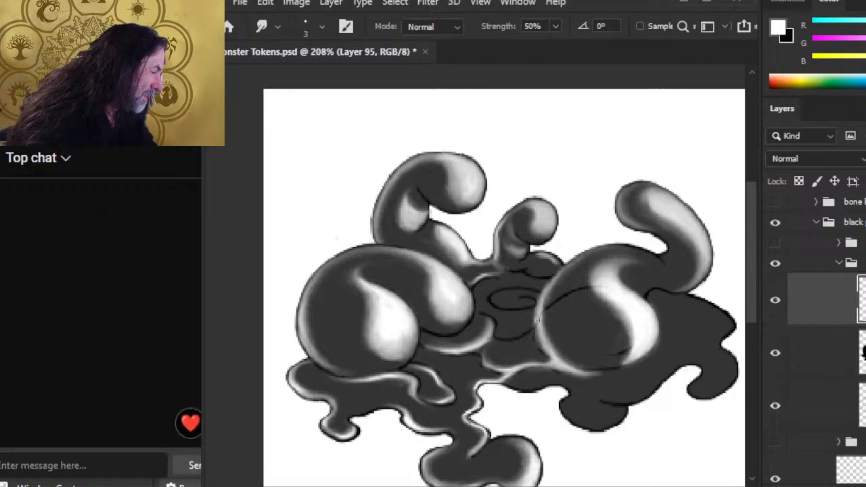
Step: Brighten the right blob's left rim with a white stroke
key("b")
mouse_move(539, 313)
left_mouse_down()
mouse_move(545, 345)
mouse_move(540, 335)
left_mouse_up()
key("r")
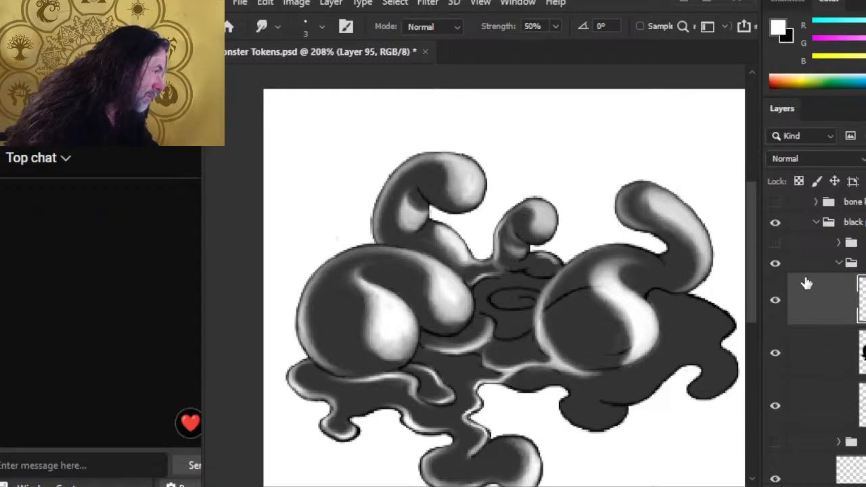
left_click(808, 352)
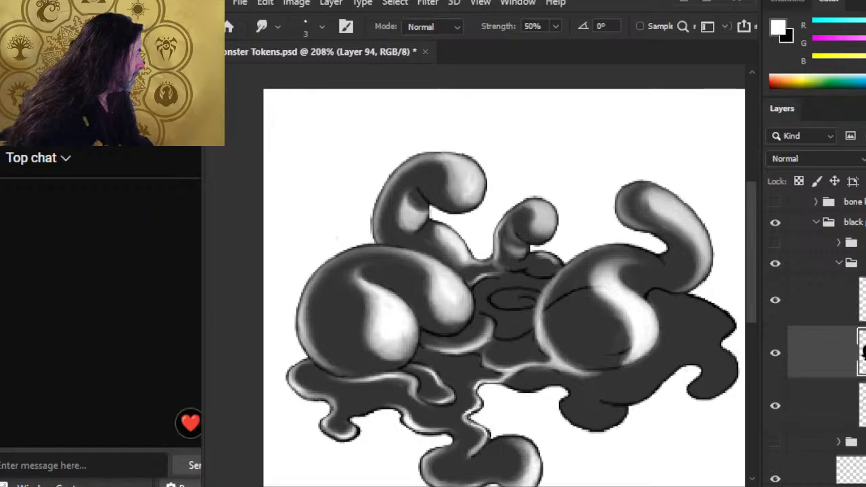
Step: Make Layer 94 solid opaque black, then brush and smudge a thin white highlight along the left sphere's edge
key("Return")
left_click(795, 309)
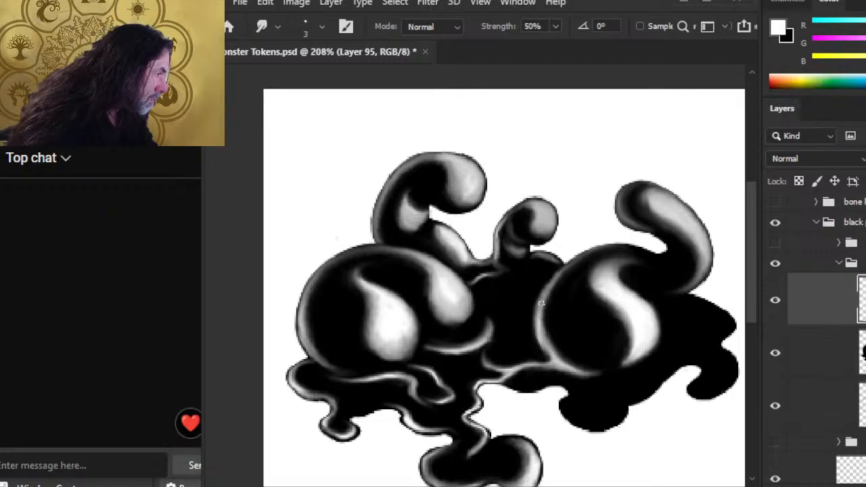
key("b")
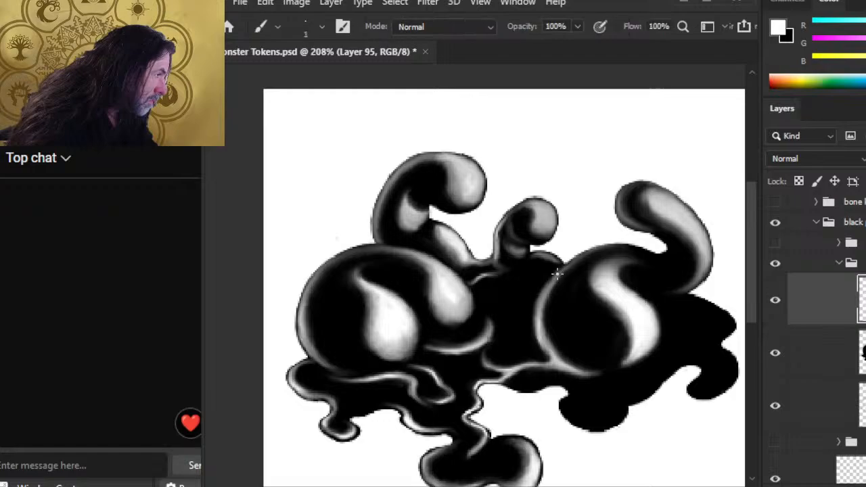
left_click_drag(559, 272, 536, 309)
key("r")
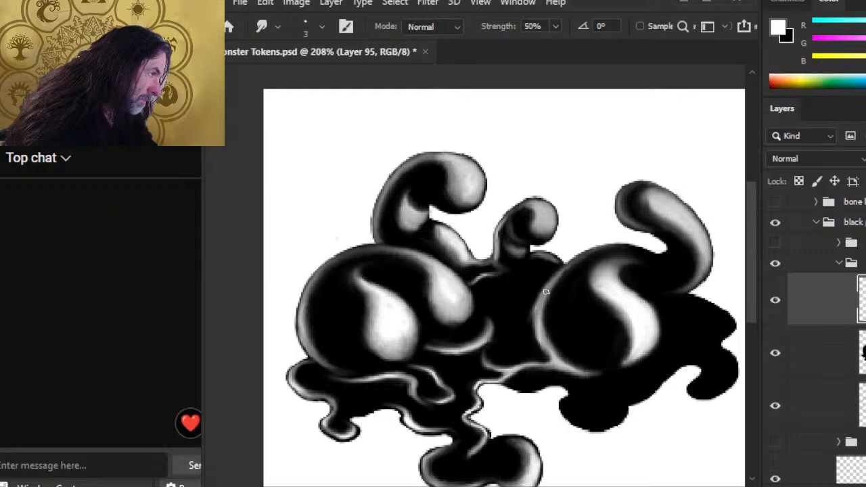
key("e")
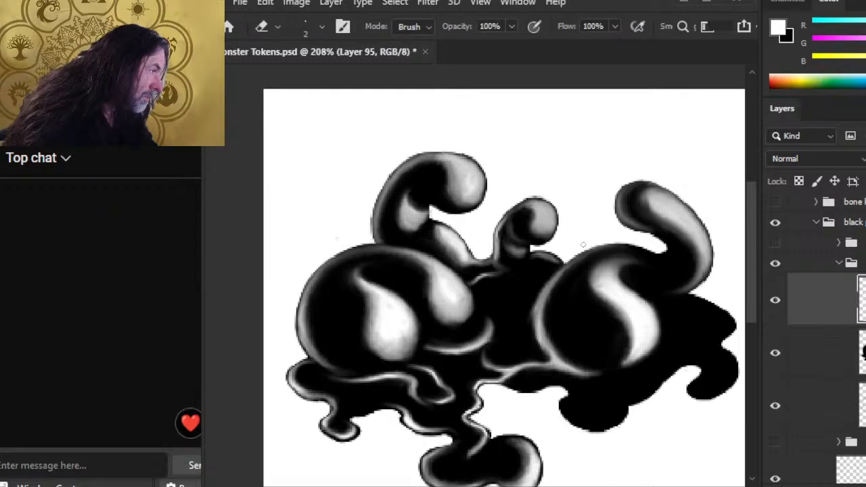
key("r")
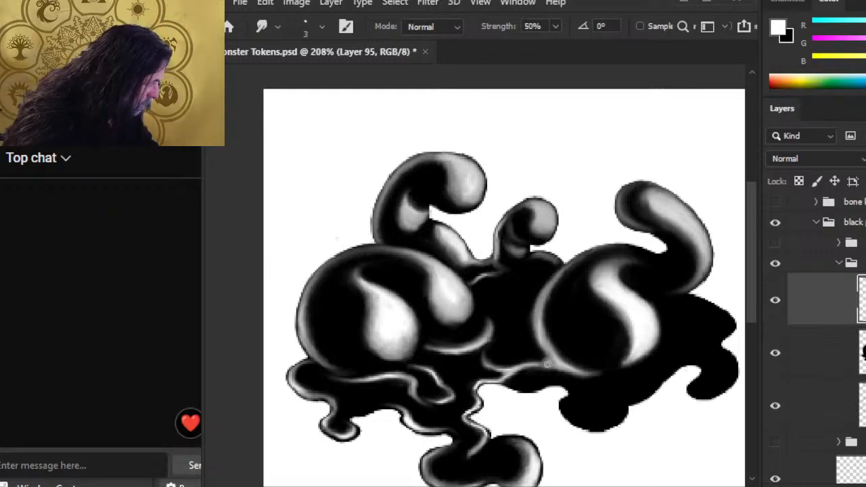
Step: Dab grey at the blob-puddle junction and smudge it softly into the black
key("b")
left_click_drag(547, 364, 552, 361)
key("r")
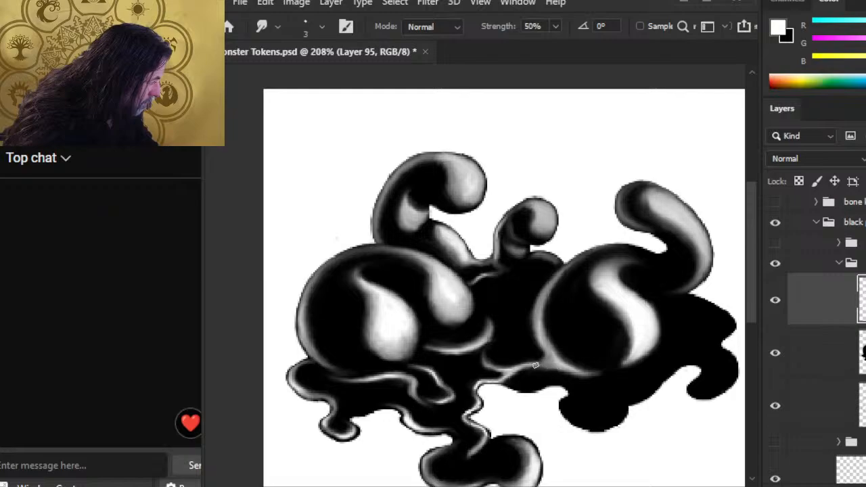
key("b")
key("r")
key("b")
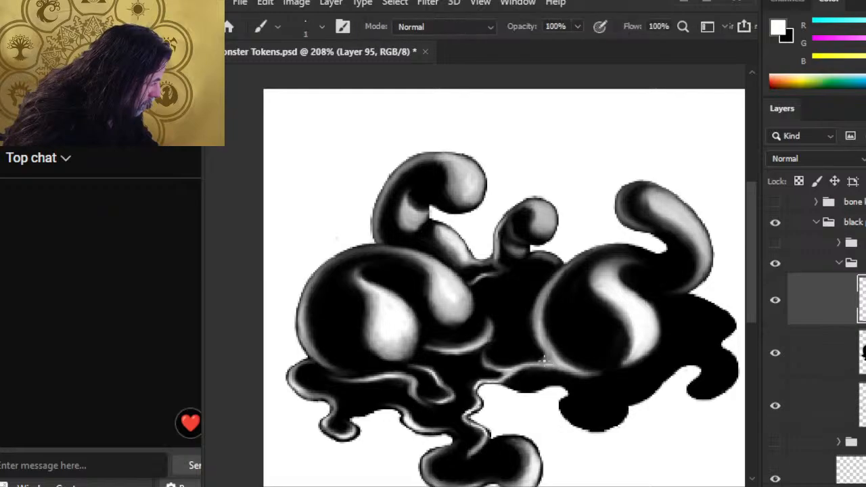
key("r")
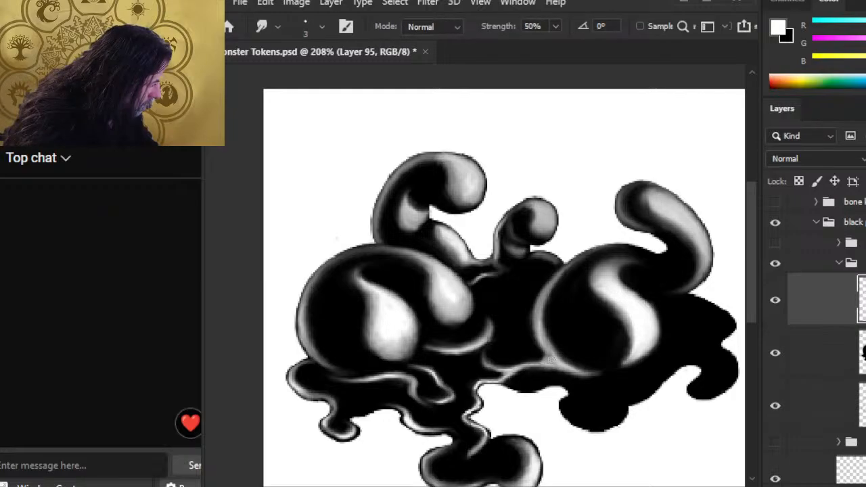
key("b")
key("r")
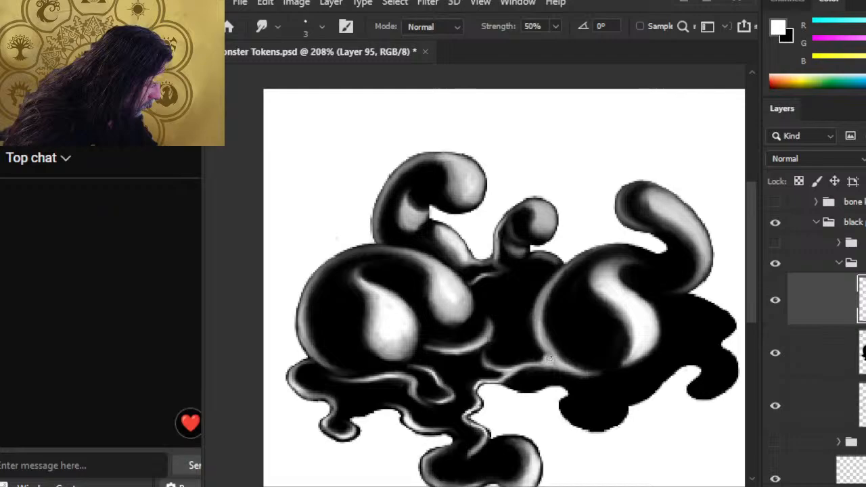
key("b")
key("r")
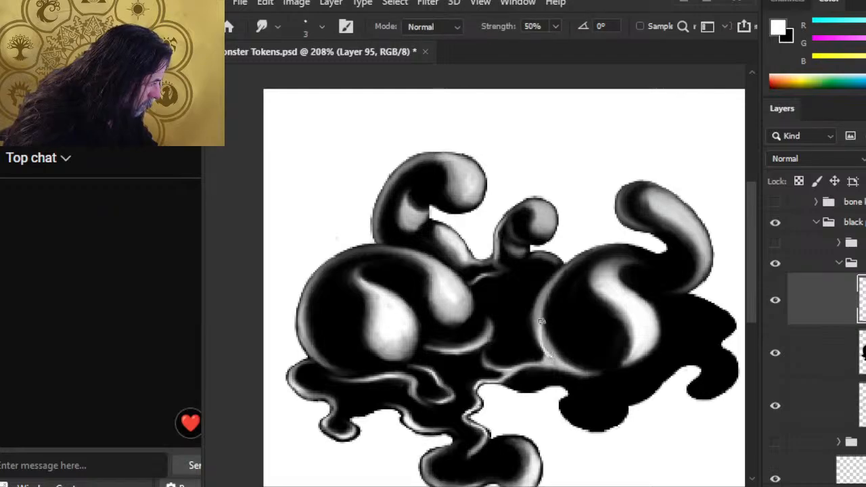
key("b")
key("r")
key("b")
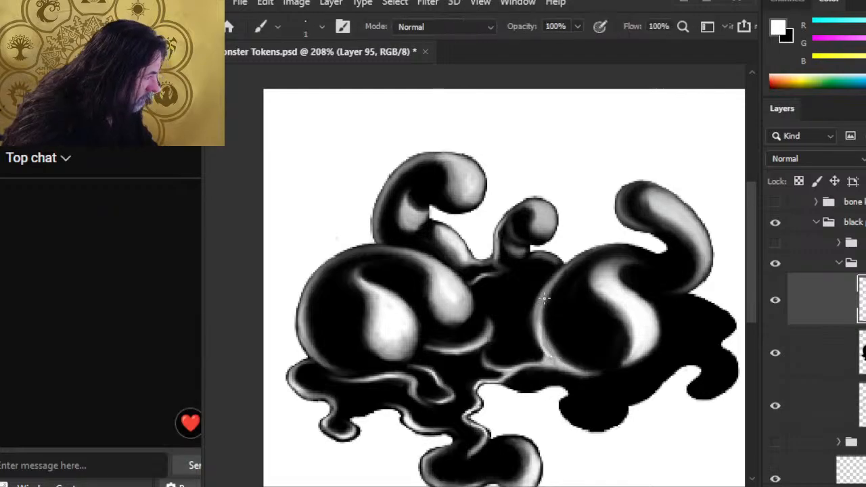
key("r")
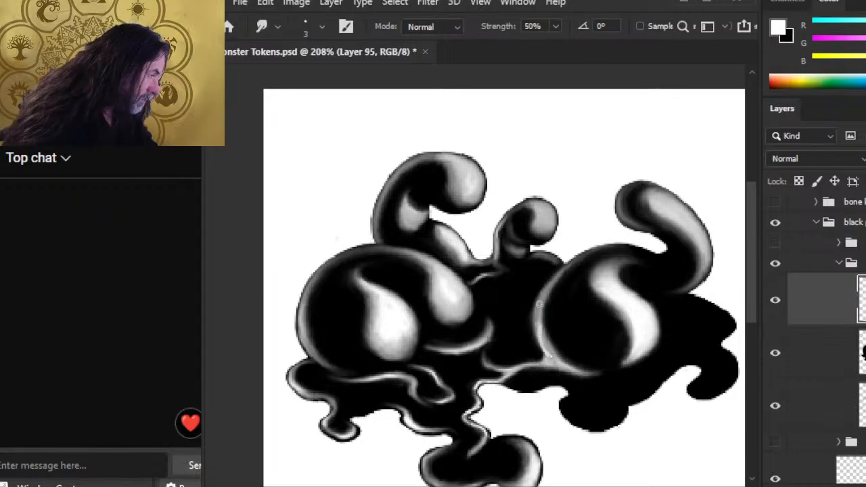
key("b")
key("r")
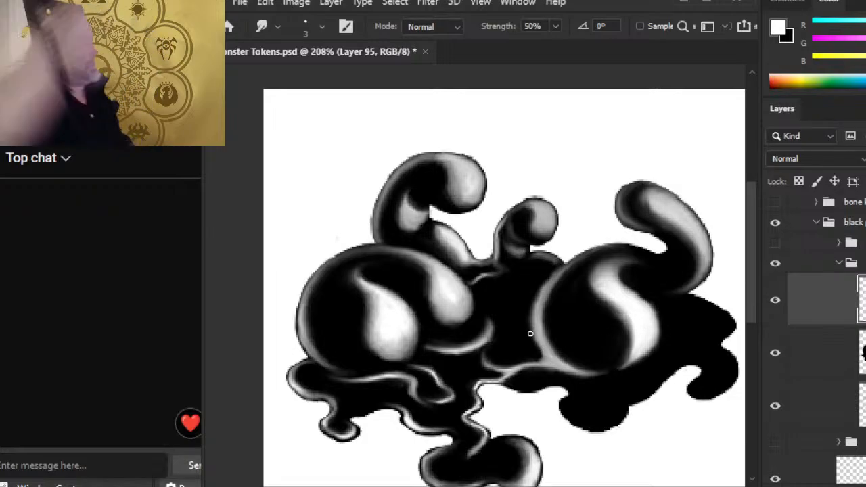
Step: Paint a thin white rim highlight along the right blob's upper-left edge, redoing it until it fits
key("b")
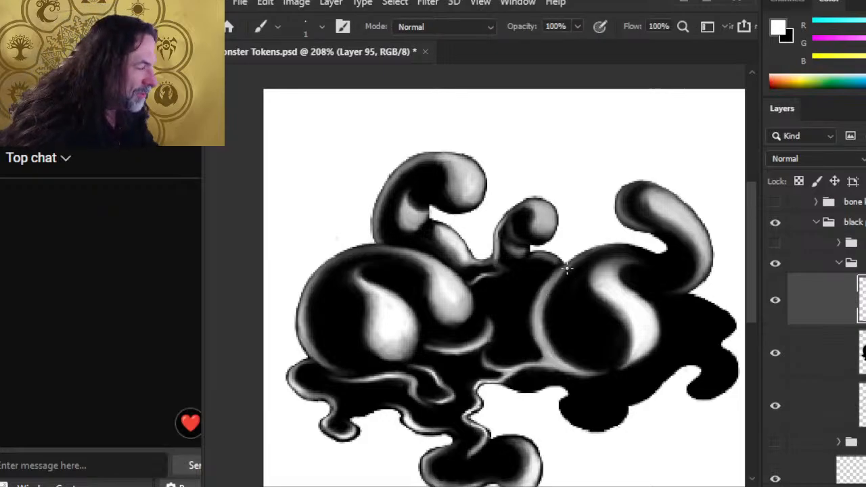
left_click_drag(569, 265, 542, 302)
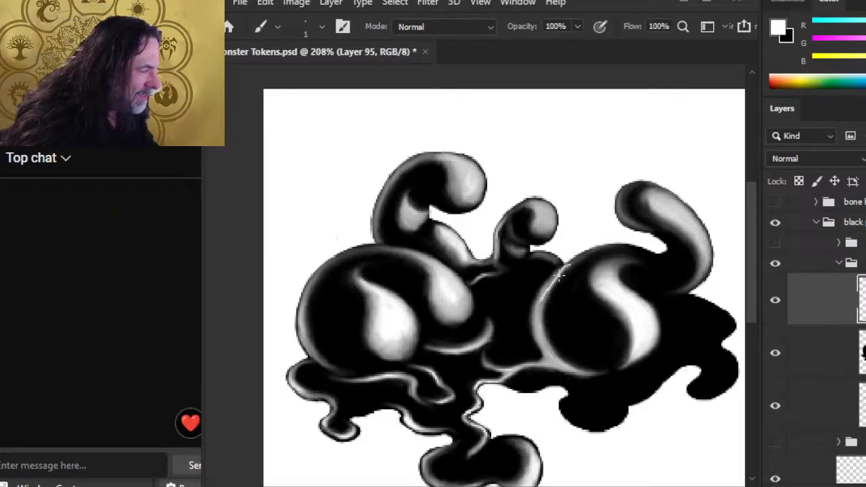
key("ctrl+z")
left_click_drag(562, 268, 534, 305)
key("r")
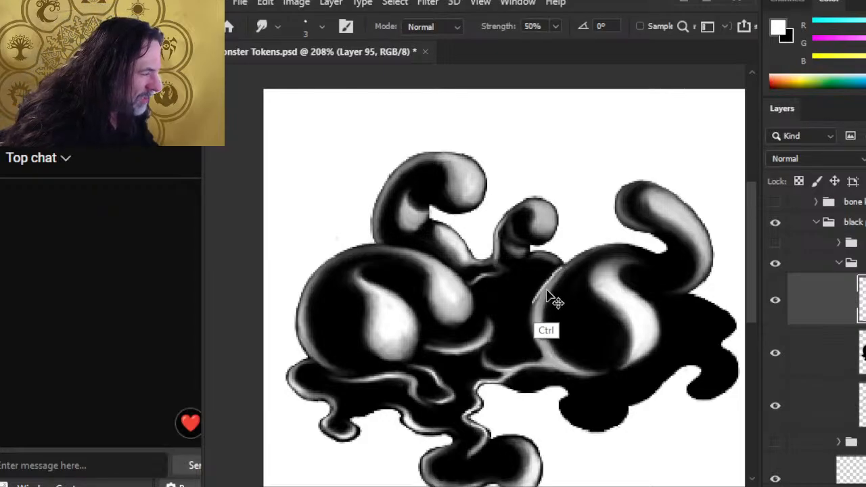
key("ctrl+z")
key("b")
key("r")
left_click_drag(556, 269, 539, 305)
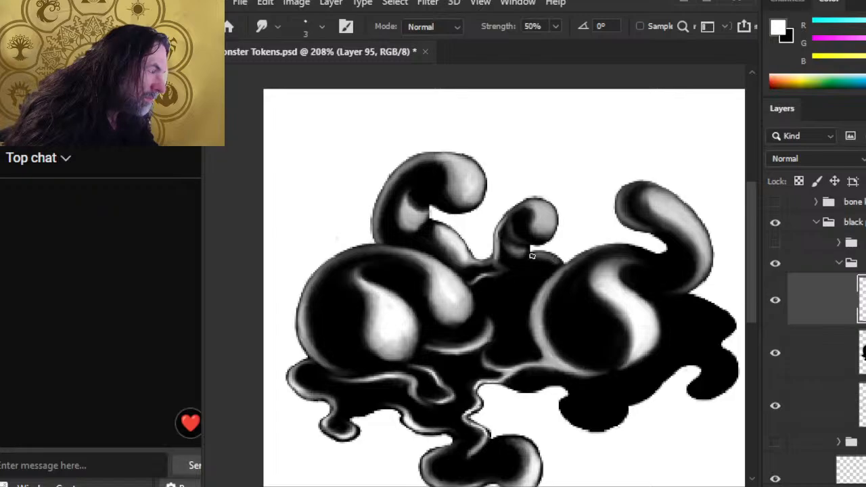
Step: Add a tiny highlight below the small tentacle and blend it up the tentacle's base
key("b")
key("r")
left_click_drag(518, 270, 535, 255)
key("b")
key("r")
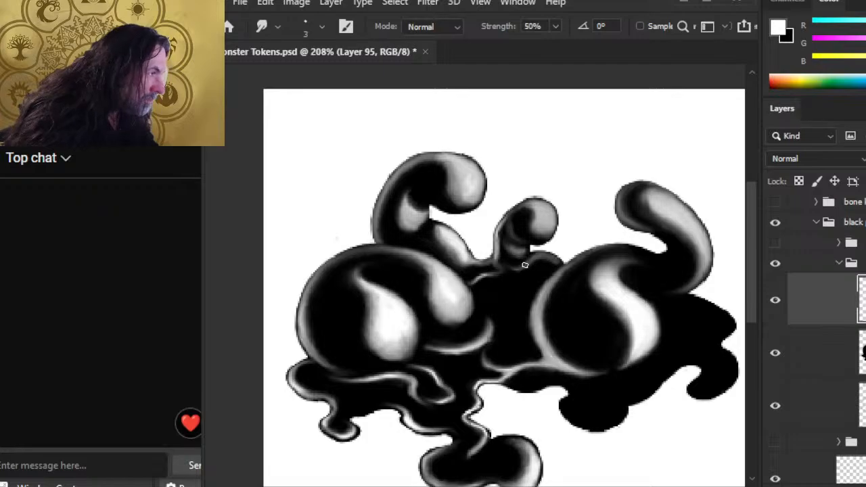
key("b")
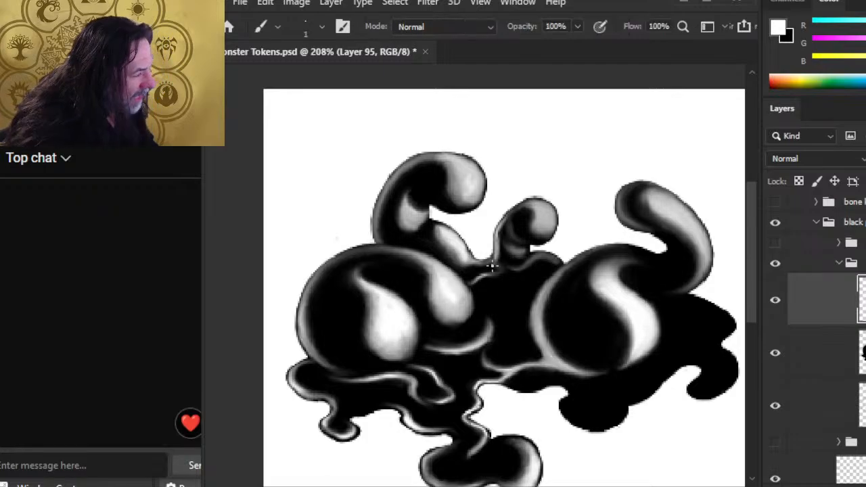
key("r")
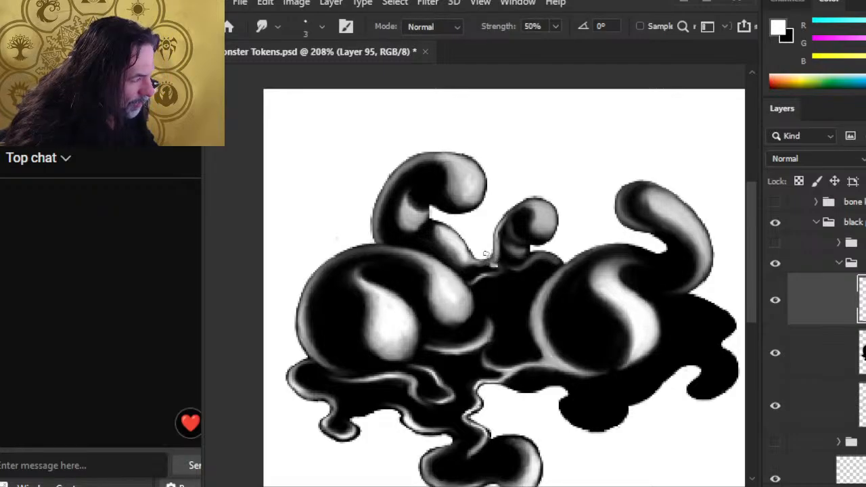
key("b")
key("r")
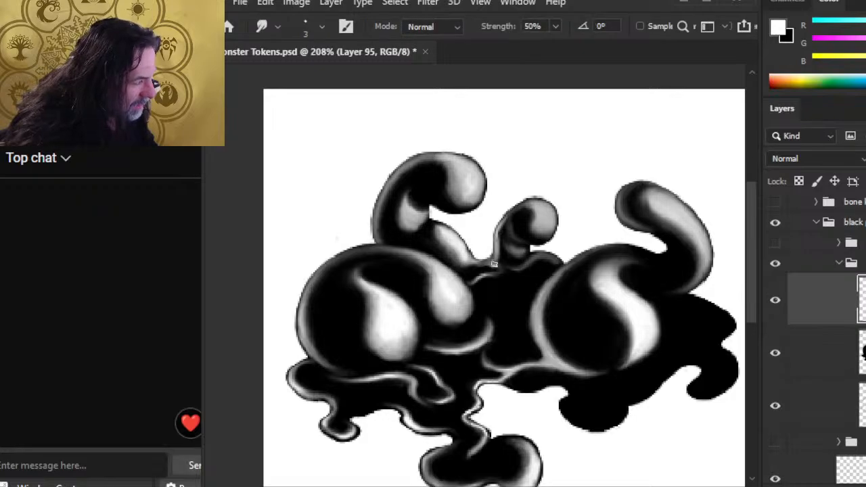
mouse_move(500, 267)
left_mouse_down()
mouse_move(501, 236)
mouse_move(499, 271)
mouse_move(488, 259)
mouse_move(458, 268)
mouse_move(485, 259)
mouse_move(463, 263)
left_mouse_up()
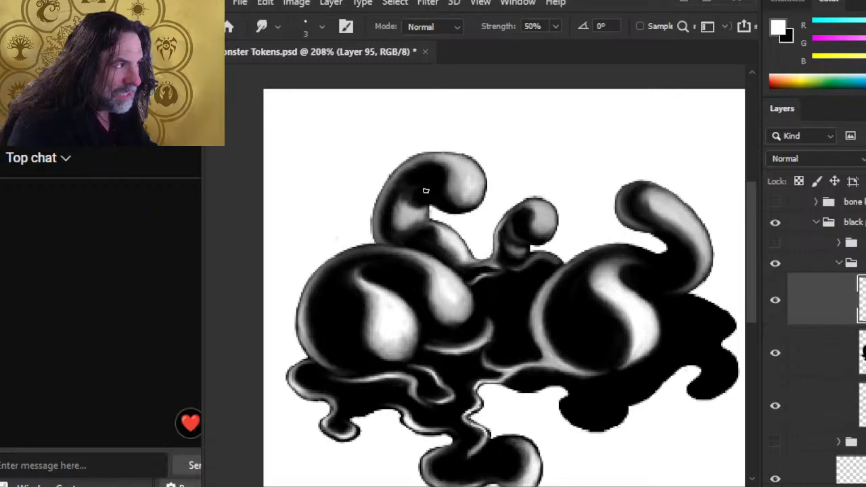
Step: Erase stray grey beside the small tentacle and try out a highlight on the upper-left tentacle
key("e")
left_click_drag(407, 193, 427, 184)
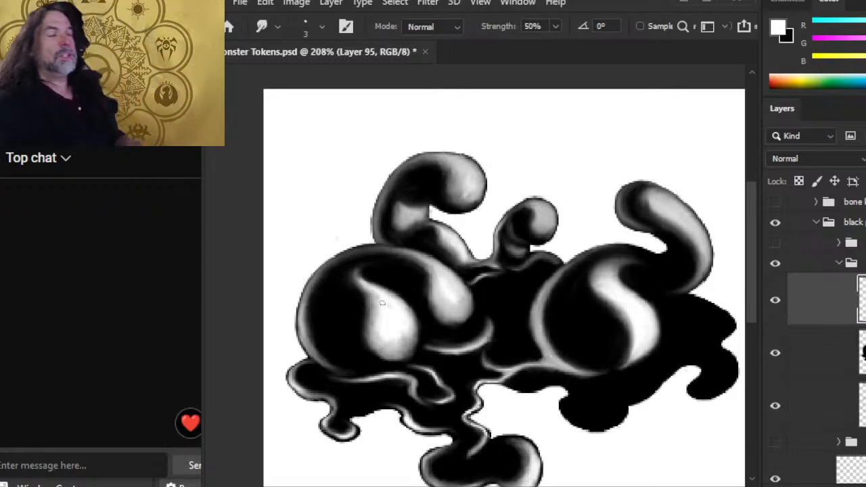
key("b")
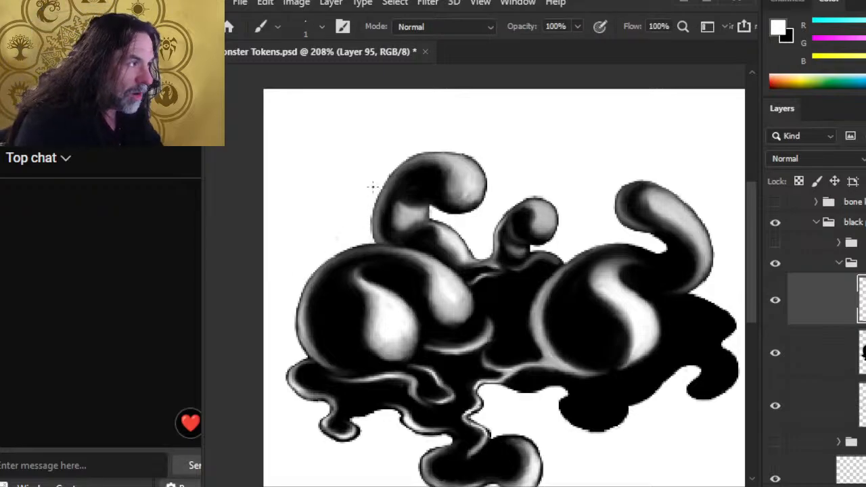
key("r")
mouse_move(423, 189)
left_mouse_down()
mouse_move(431, 206)
mouse_move(422, 201)
left_mouse_up()
key("ctrl+z")
key("b")
key("r")
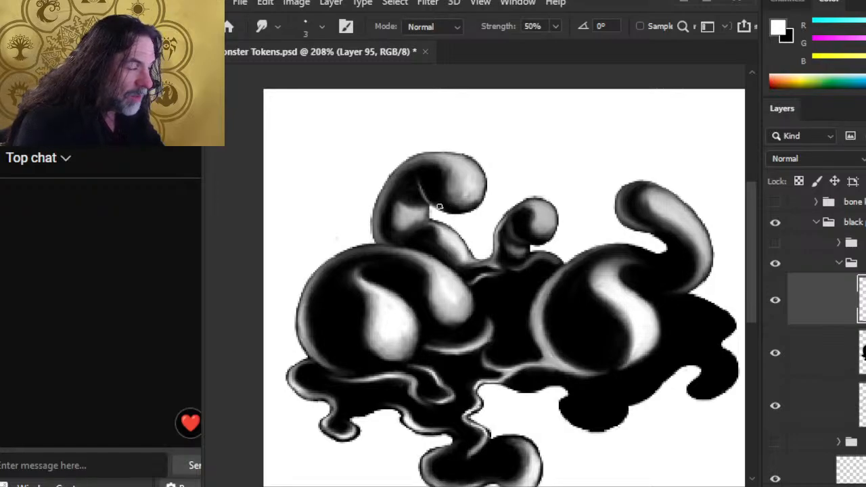
Step: Paint a thin curved white highlight along the upper-left tentacle
key("b")
key("r")
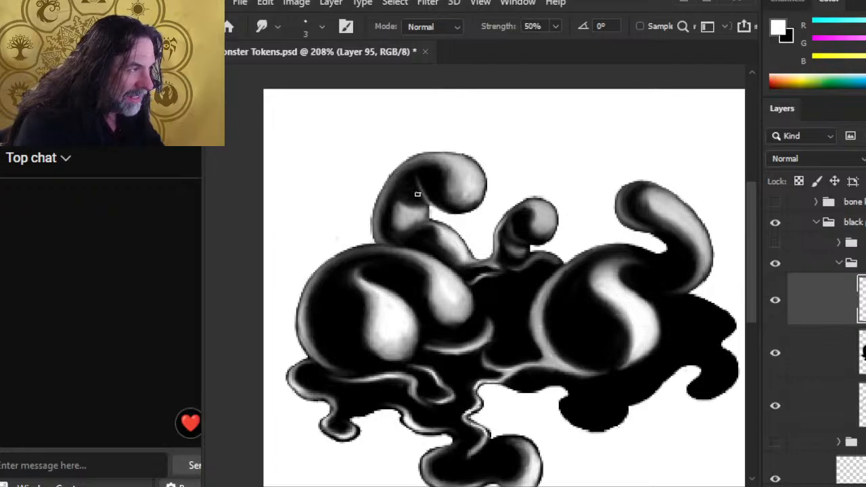
key("e")
key("b")
left_click_drag(423, 185, 444, 209)
key("r")
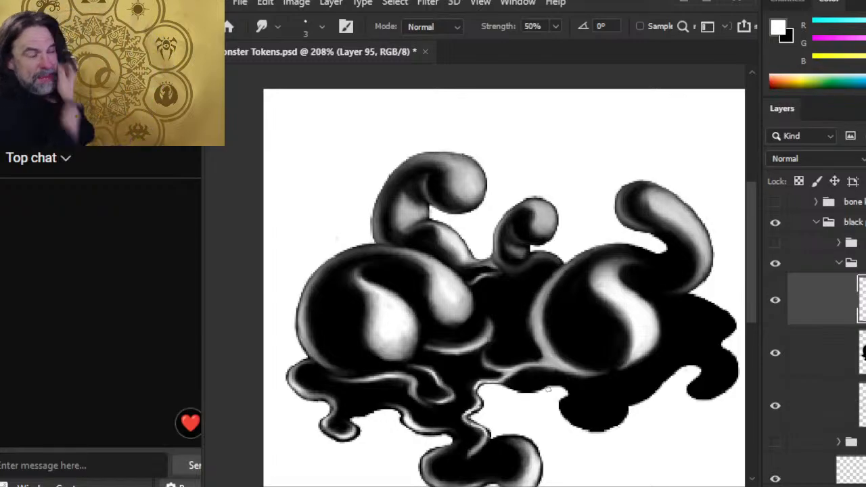
Step: Paint a white highlight on the central pool ripple and smudge it soft
key("alt+bracketleft")
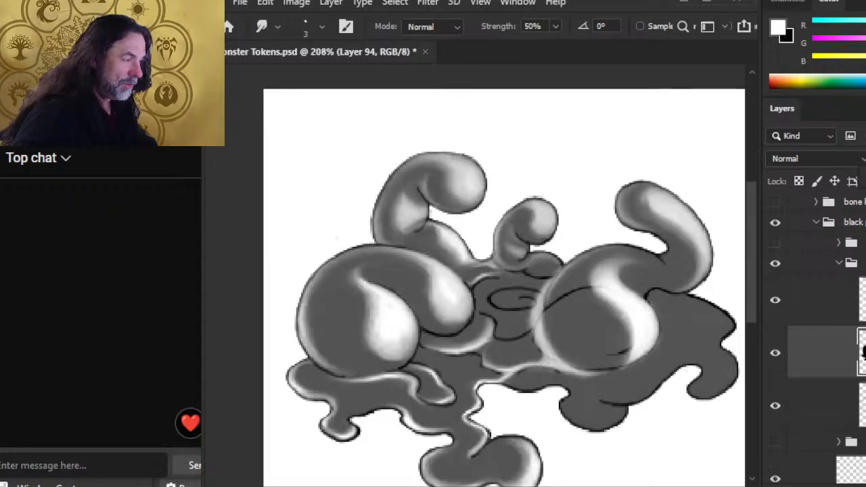
key("alt+bracketright")
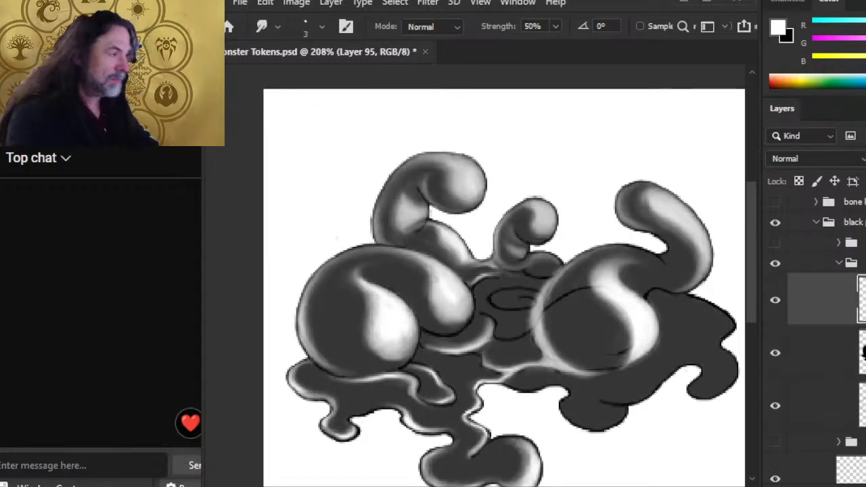
key("b")
mouse_move(502, 290)
left_mouse_down()
mouse_move(487, 295)
mouse_move(513, 289)
left_mouse_up()
key("r")
Step: Lasso the ripple, copy it to a new layer with Ctrl+J, and smear its upper-left highlight
key("l")
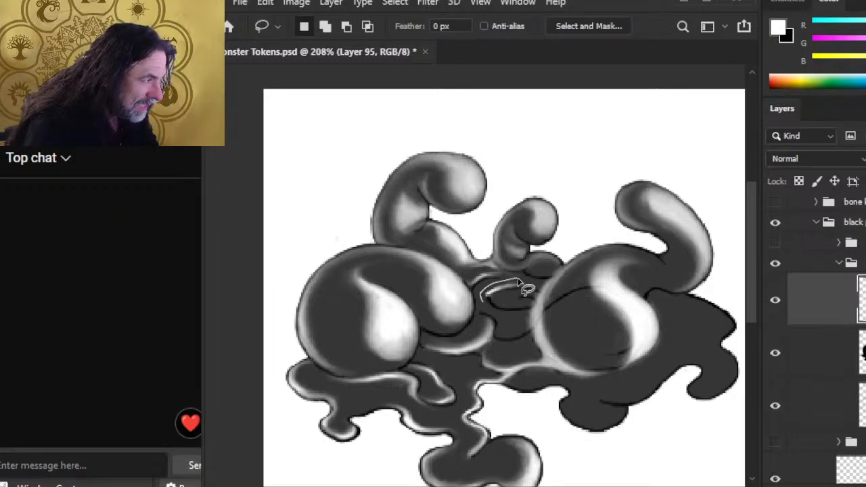
left_click_drag(504, 310, 519, 323)
key("ctrl+j")
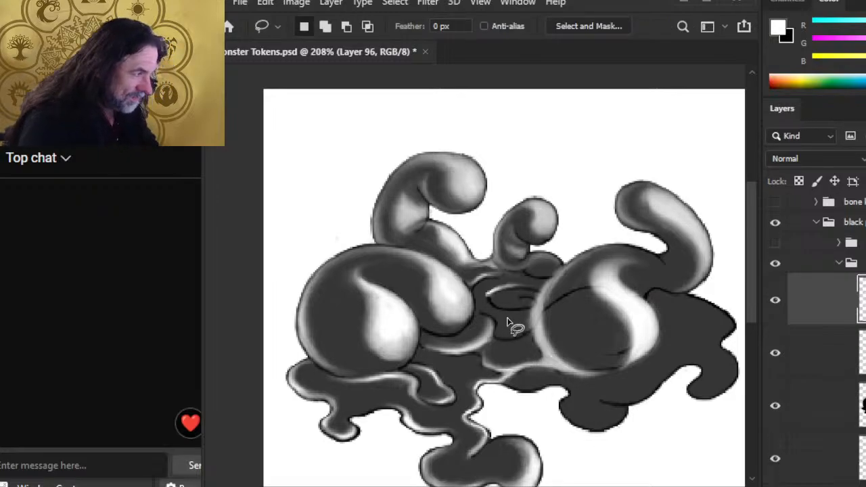
key("r")
mouse_move(495, 289)
left_mouse_down()
mouse_move(531, 289)
mouse_move(501, 293)
mouse_move(510, 284)
mouse_move(536, 288)
mouse_move(498, 293)
mouse_move(515, 289)
mouse_move(489, 297)
left_mouse_up()
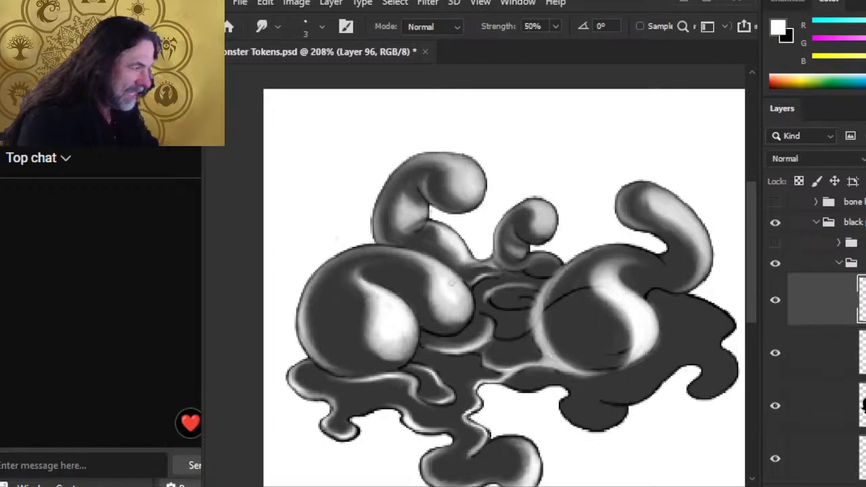
Step: Paint a short white highlight stroke on the blob and smudge it in
key("v")
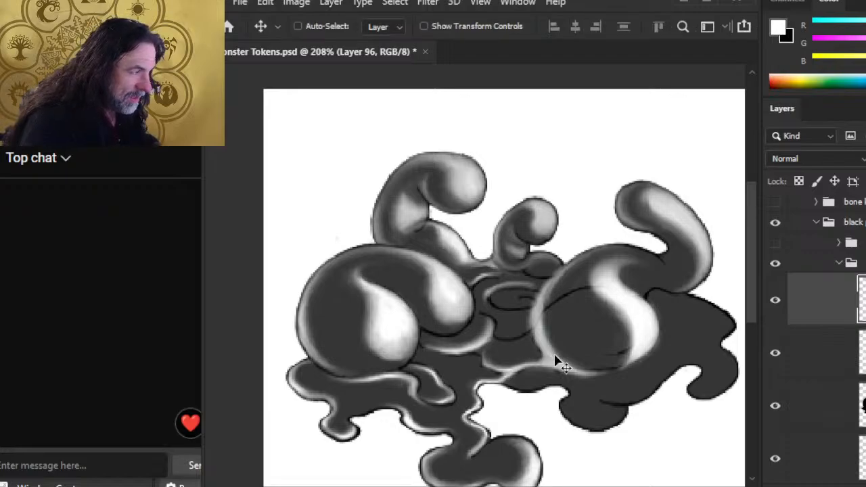
key("ctrl+z")
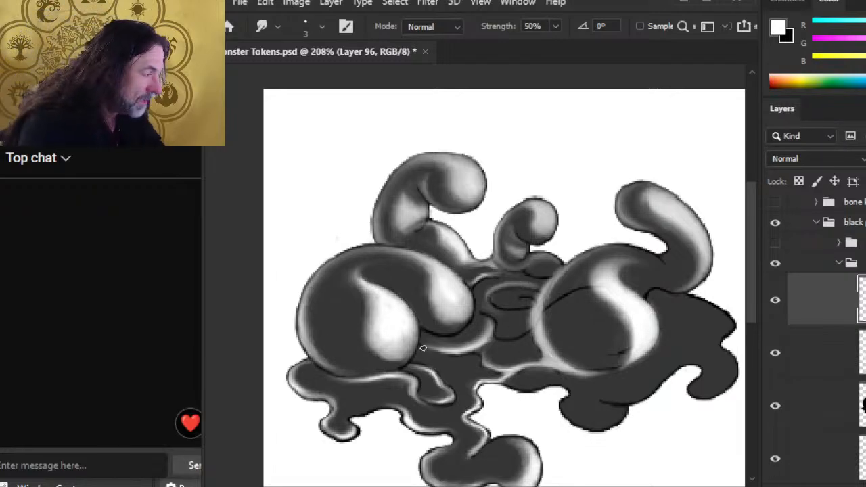
key("b")
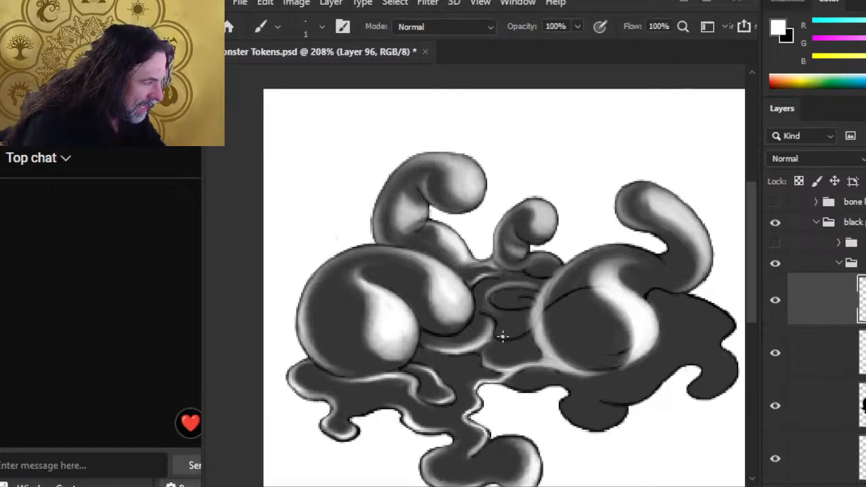
key("r")
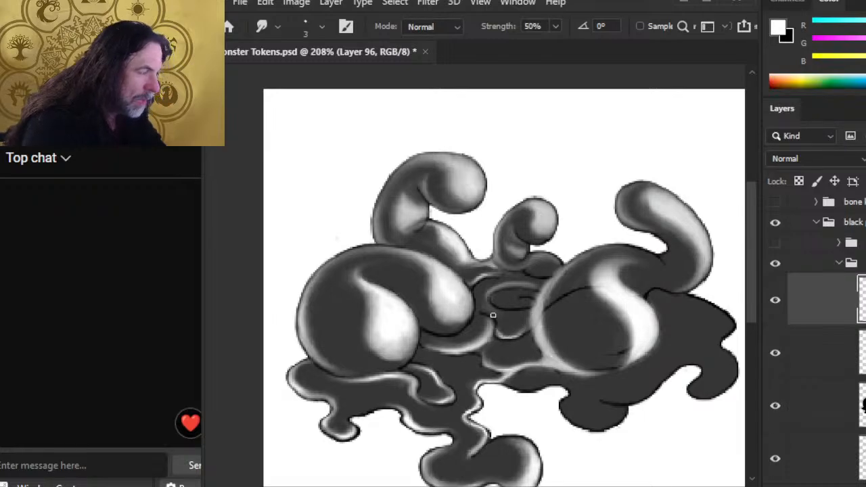
key("b")
key("r")
mouse_move(482, 312)
left_mouse_down()
mouse_move(497, 328)
mouse_move(491, 313)
mouse_move(514, 299)
left_mouse_up()
key("b")
key("r")
Step: Blend highlights inside the oval and on the blob, then merge the highlights layer down
key("b")
key("r")
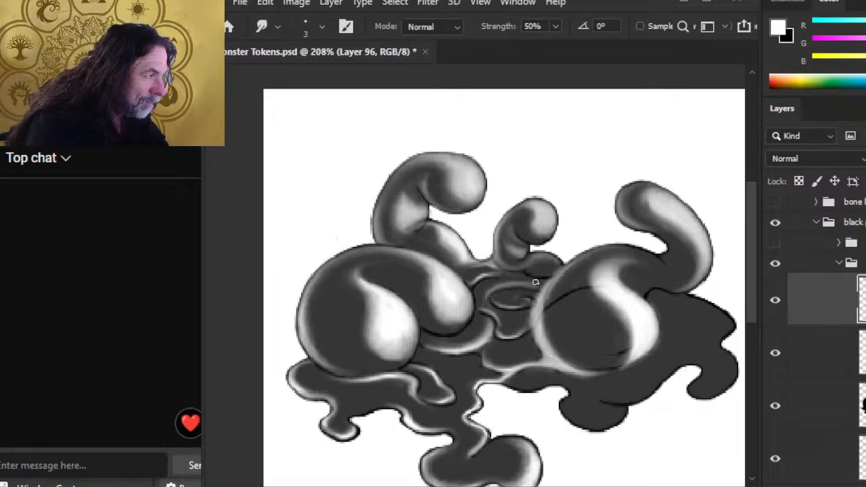
key("b")
left_click_drag(528, 271, 545, 274)
key("r")
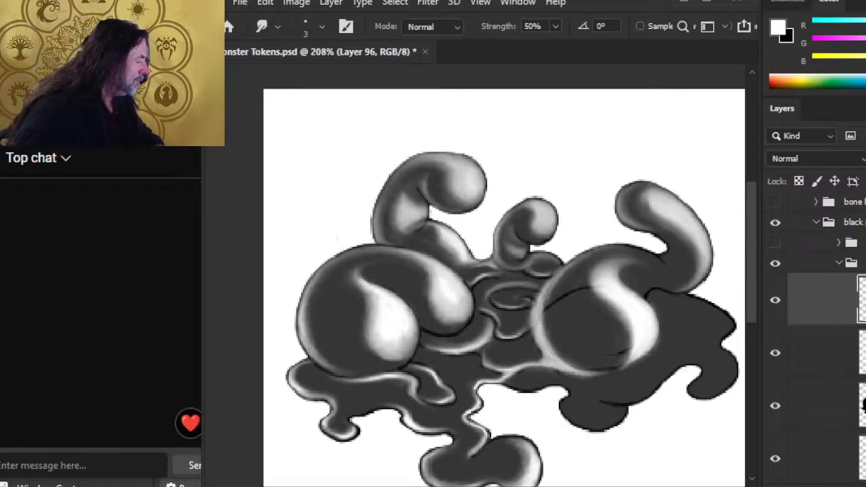
right_click(849, 408)
Step: Merge the highlight layer down, then paint and smudge a light rim on the small blob's left edge
left_click(815, 415)
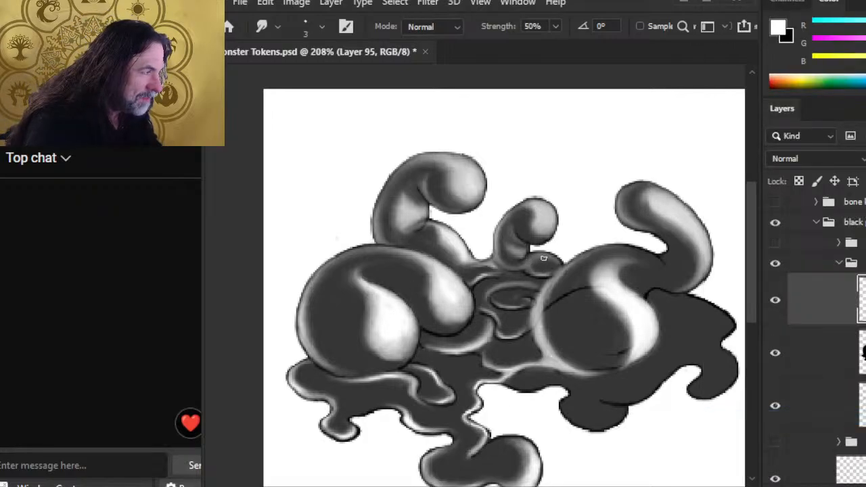
key("b")
left_click_drag(544, 255, 527, 259)
key("r")
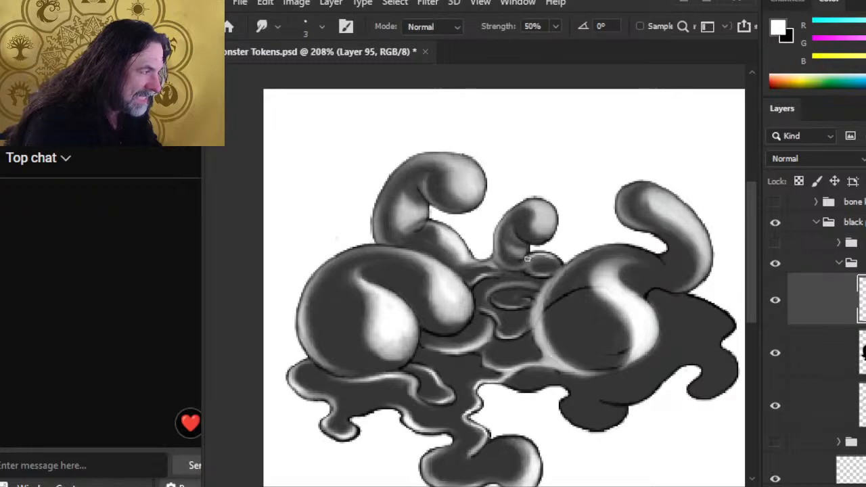
key("b")
key("r")
left_click_drag(499, 231, 496, 247)
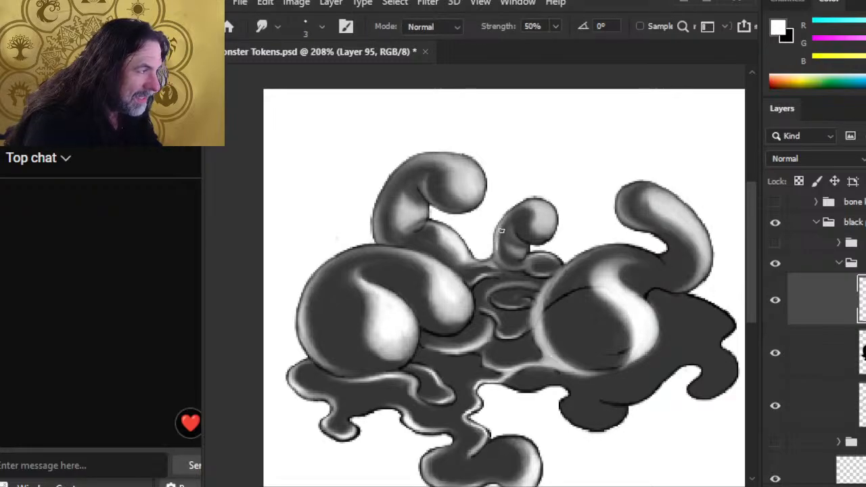
Step: Paint and soften rim highlights on the small tentacle's upper-right edge and the left tentacle's top-right
key("b")
mouse_move(531, 200)
left_mouse_down()
mouse_move(546, 205)
mouse_move(555, 226)
left_mouse_up()
key("r")
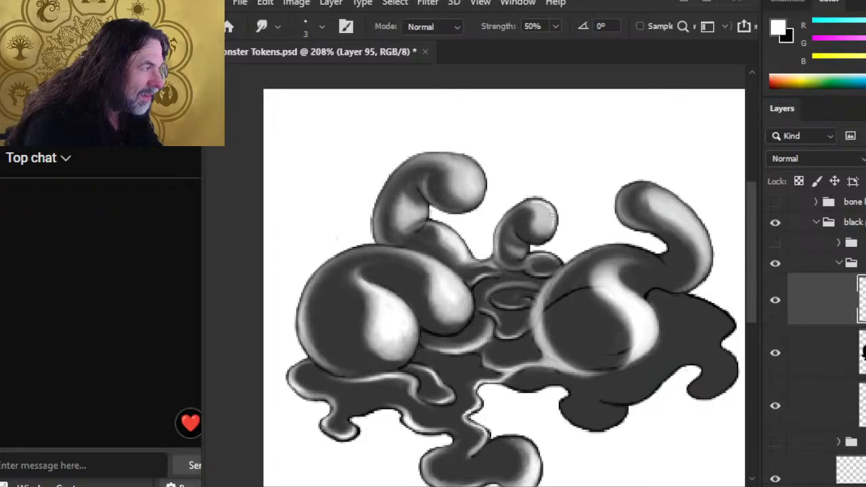
key("b")
mouse_move(463, 157)
left_mouse_down()
mouse_move(477, 177)
mouse_move(472, 164)
left_mouse_up()
key("r")
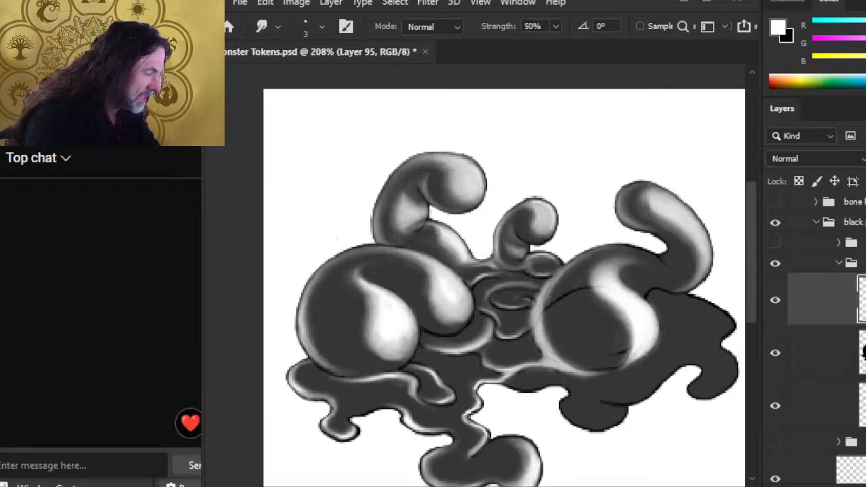
key("f")
key("f")
key("f")
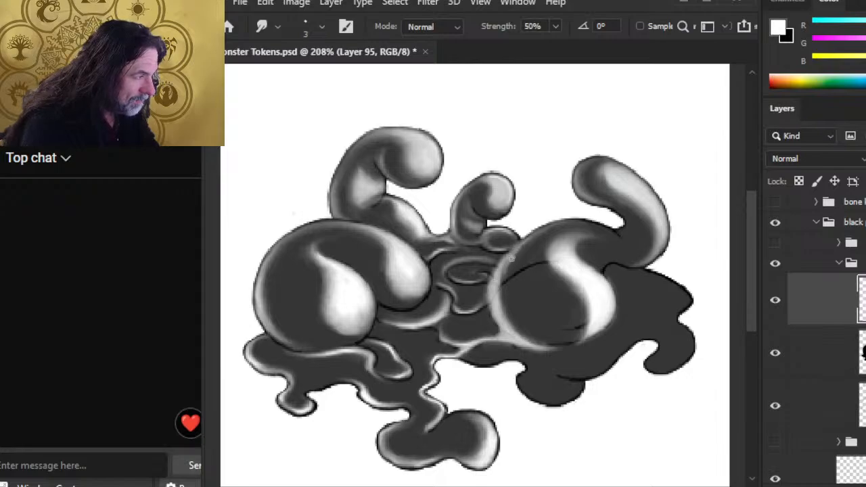
key("b")
key("r")
key("b")
key("r")
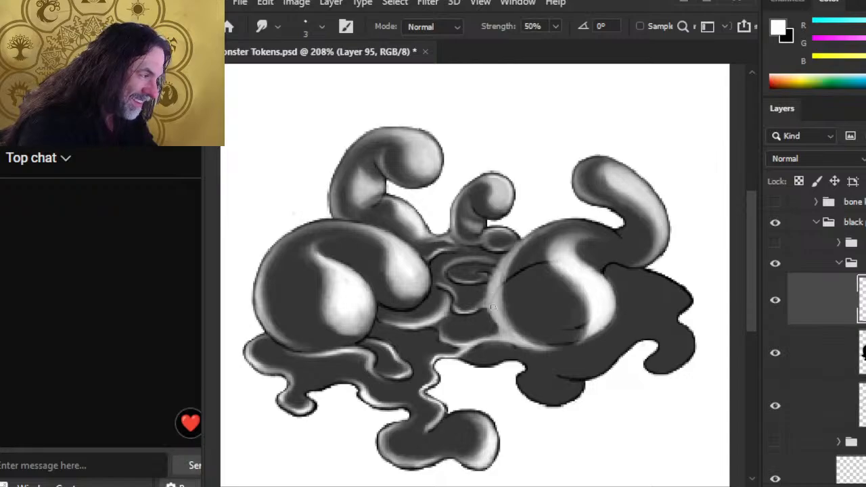
key("b")
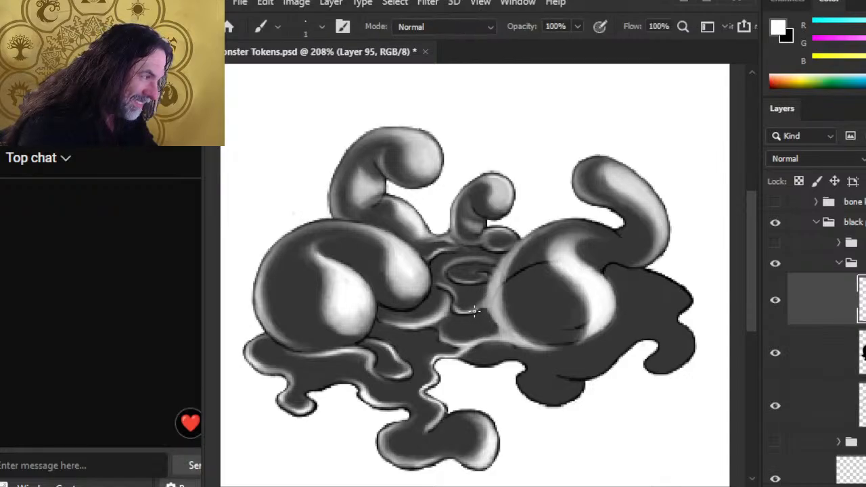
Step: Paint a white stroke along the right mound's left edge, redo it, and smudge it
key("r")
mouse_move(472, 312)
left_mouse_down()
mouse_move(484, 309)
mouse_move(497, 331)
left_mouse_up()
key("b")
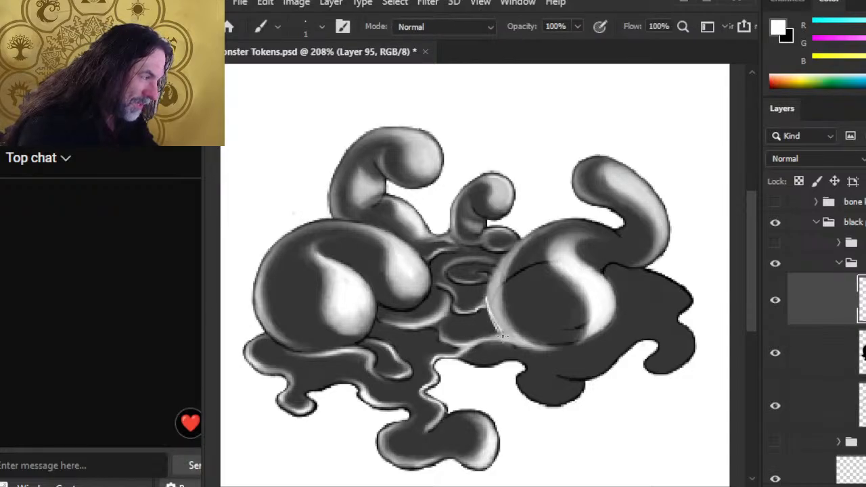
key("ctrl+z")
mouse_move(488, 302)
left_mouse_down()
mouse_move(502, 329)
mouse_move(485, 311)
mouse_move(502, 327)
mouse_move(493, 299)
left_mouse_up()
key("r")
key("b")
key("r")
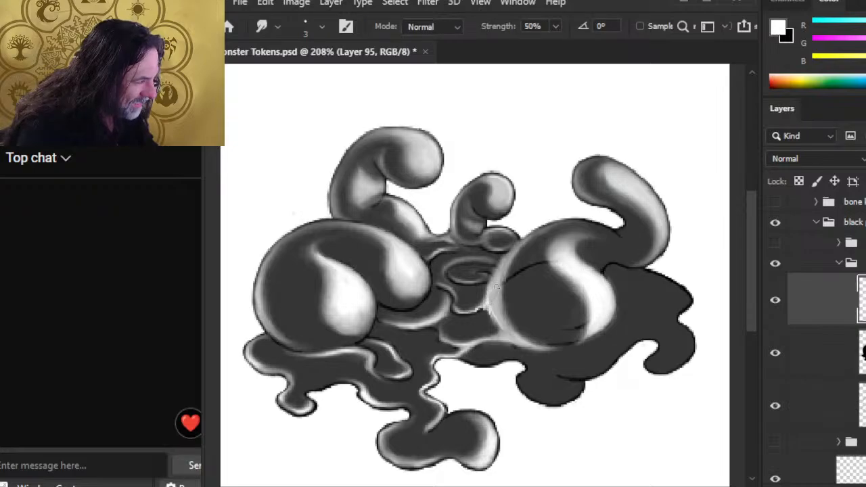
Step: Brighten the right mound's upper-left edge with white and blend it up the edge
key("b")
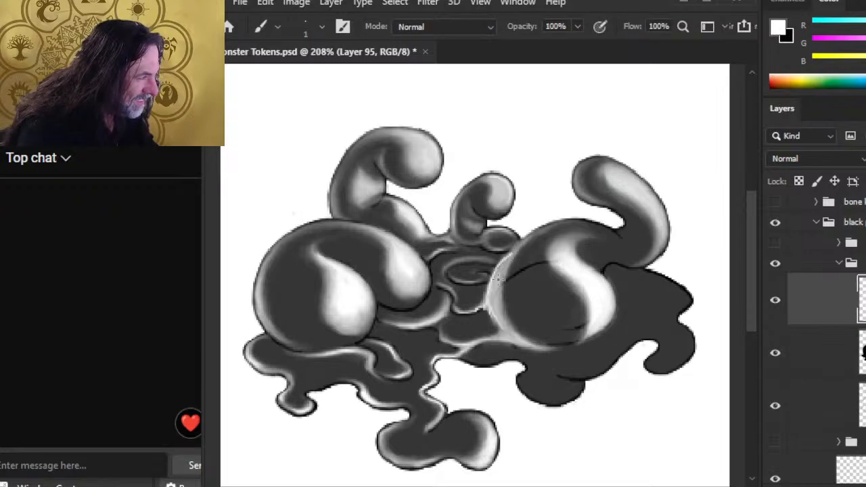
left_click_drag(489, 305, 517, 247)
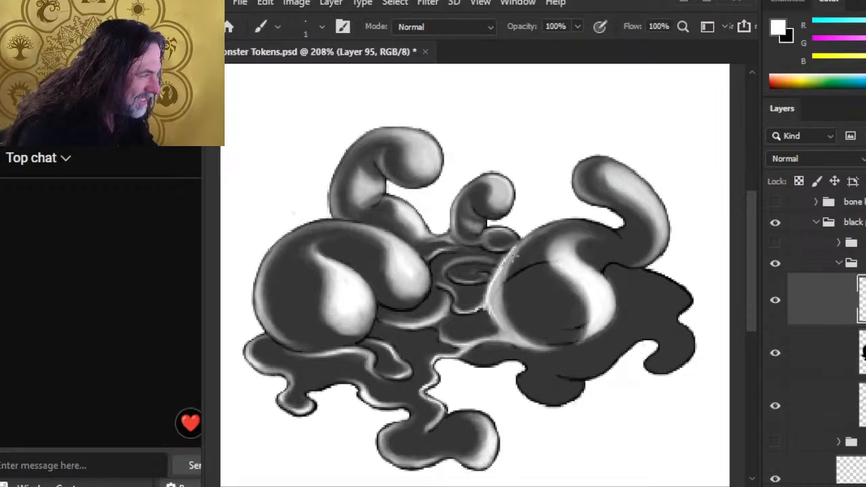
key("r")
left_click_drag(492, 297, 495, 285)
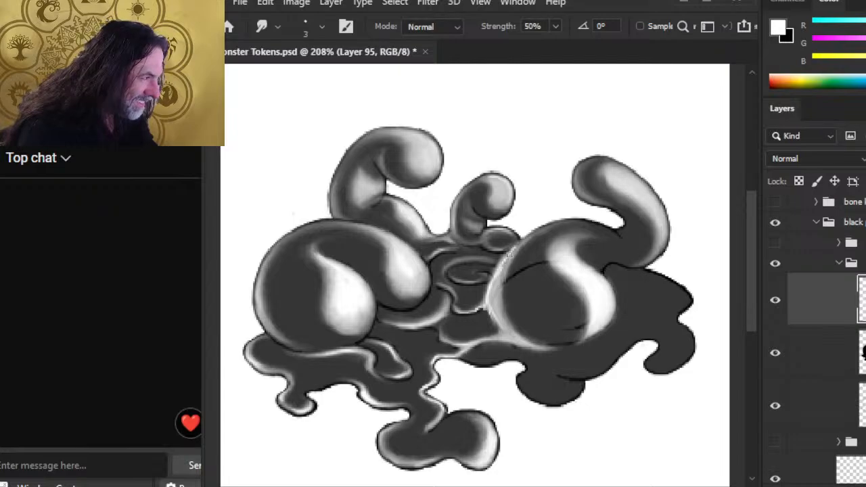
Step: Keep refining the white rim on the right mound, touching it up and smudging it softer
key("b")
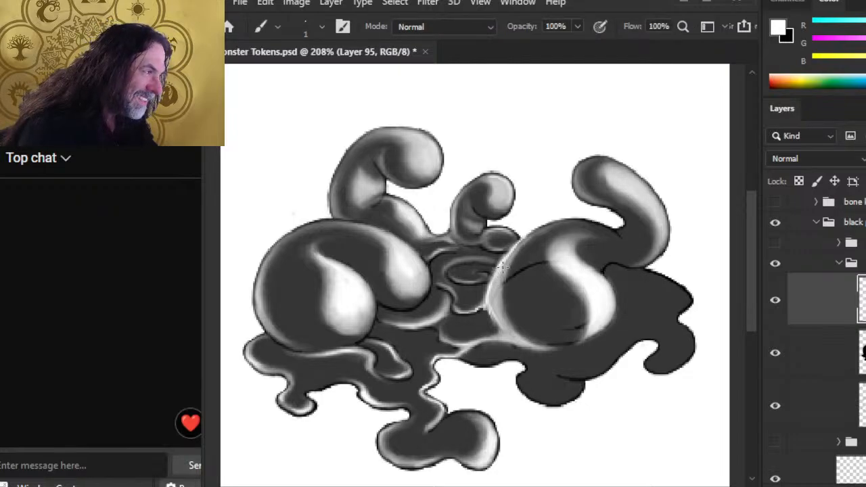
key("r")
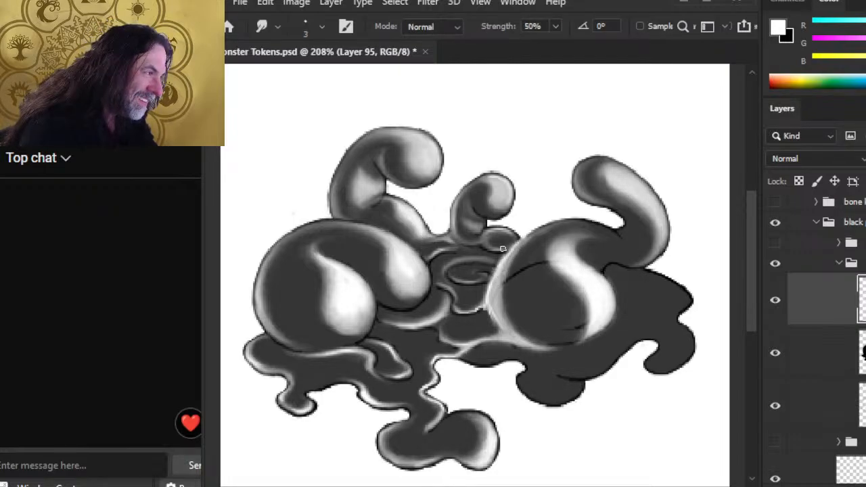
key("b")
key("r")
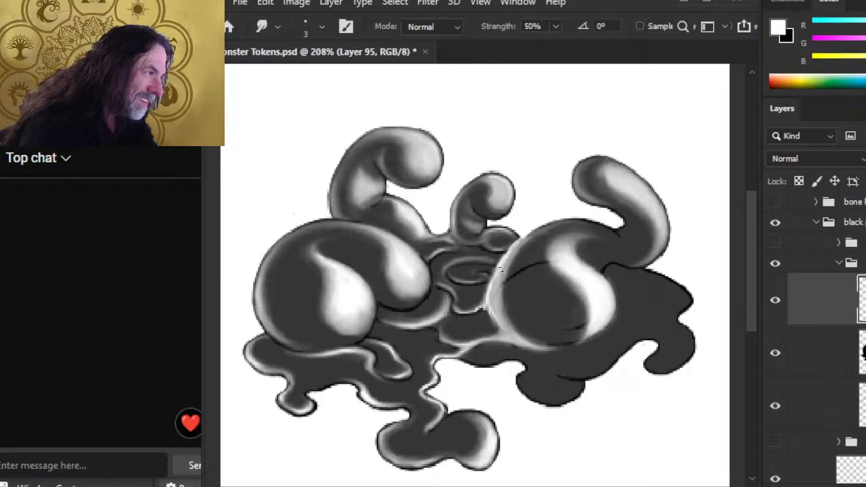
key("b")
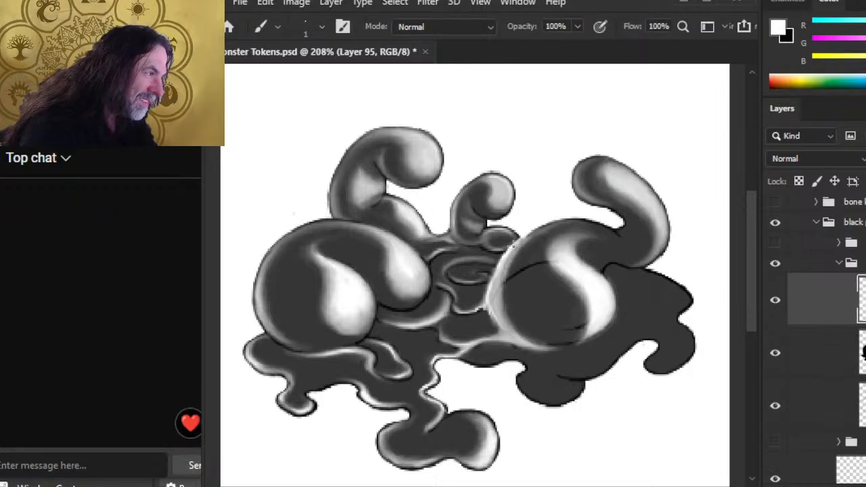
key("r")
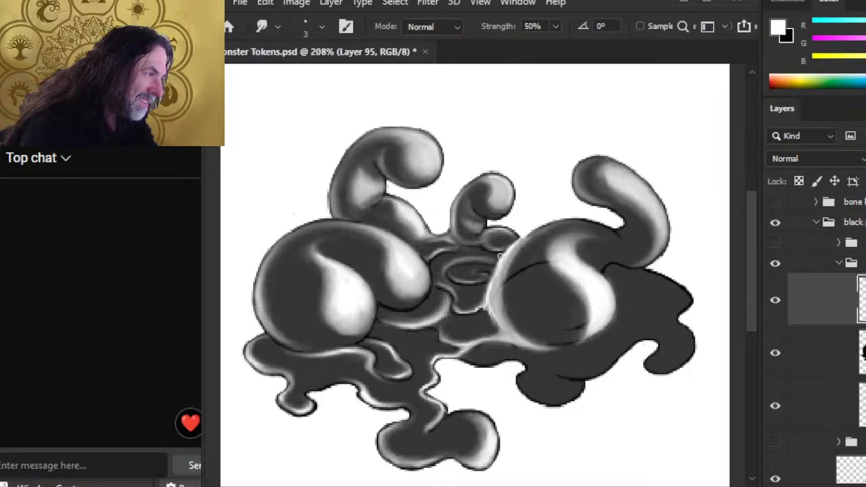
key("b")
key("r")
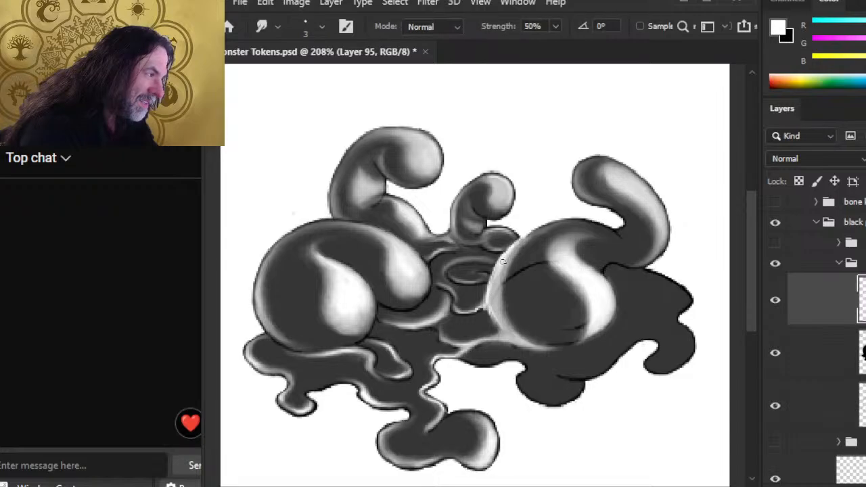
key("b")
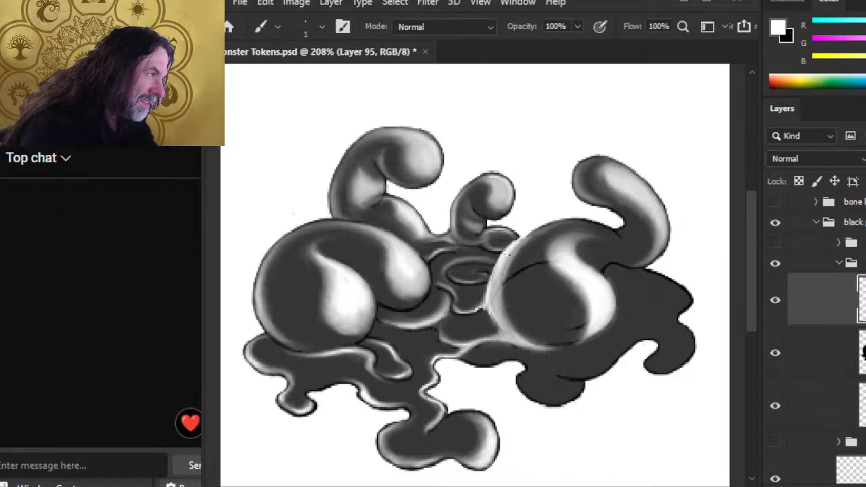
key("r")
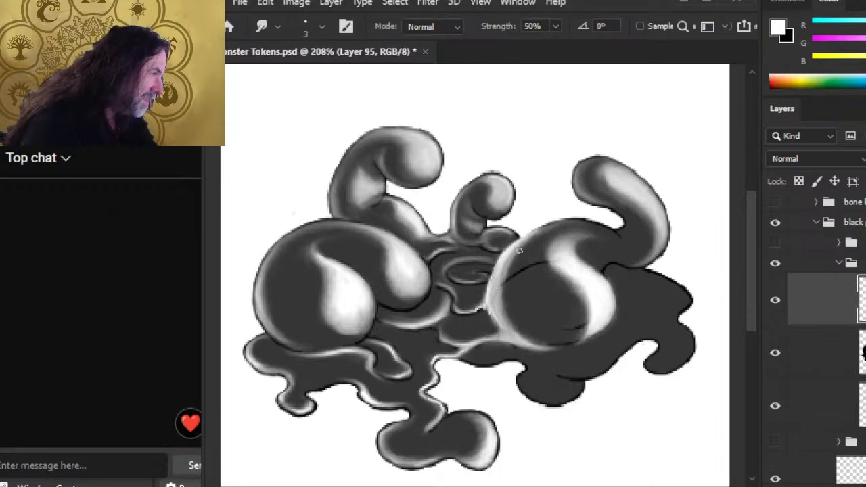
key("e")
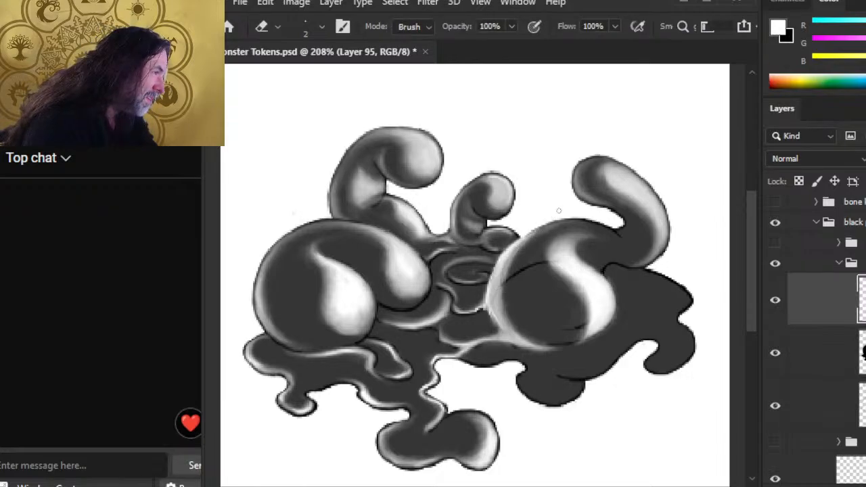
key("r")
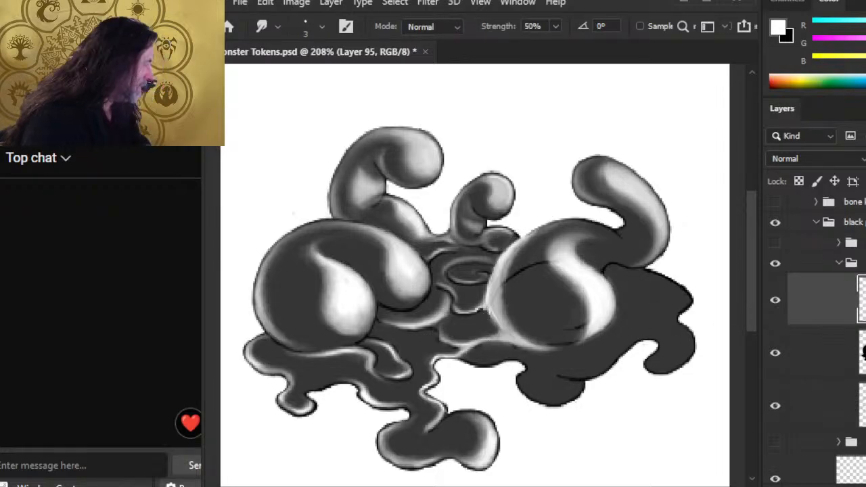
Step: Set Layer 94's base fill to 100% opacity, then return to highlight Layer 95
left_click(863, 353)
left_click(865, 158)
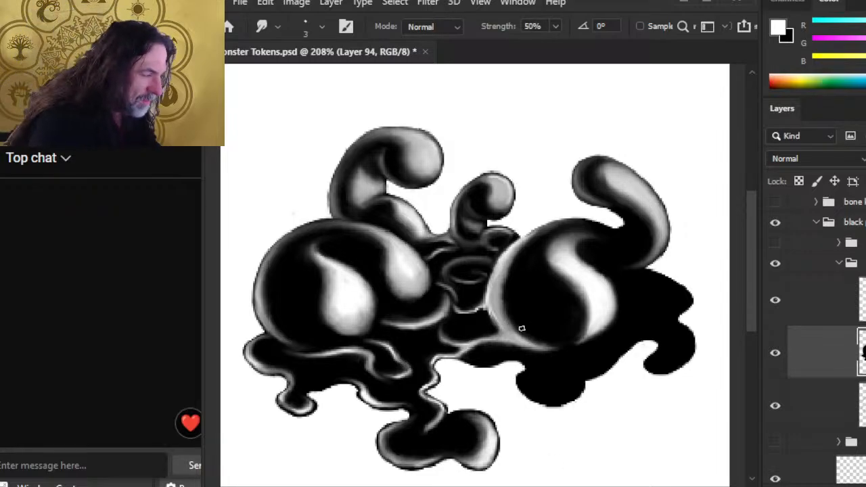
key("e")
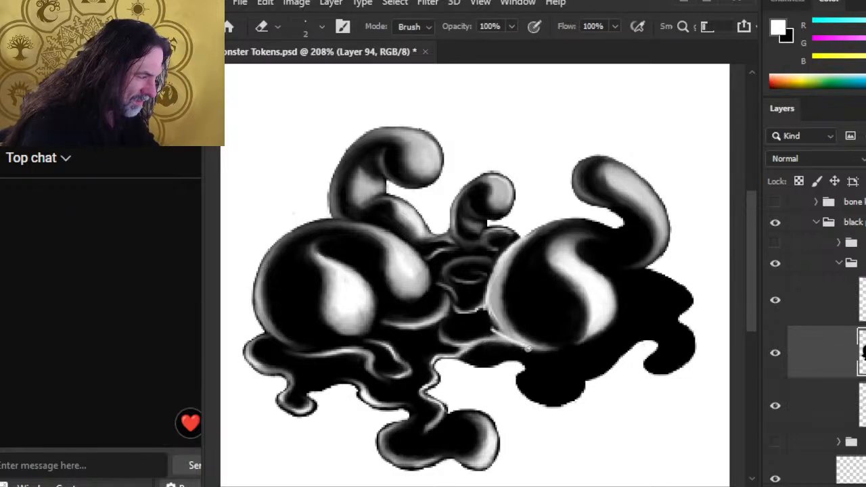
left_click(815, 301)
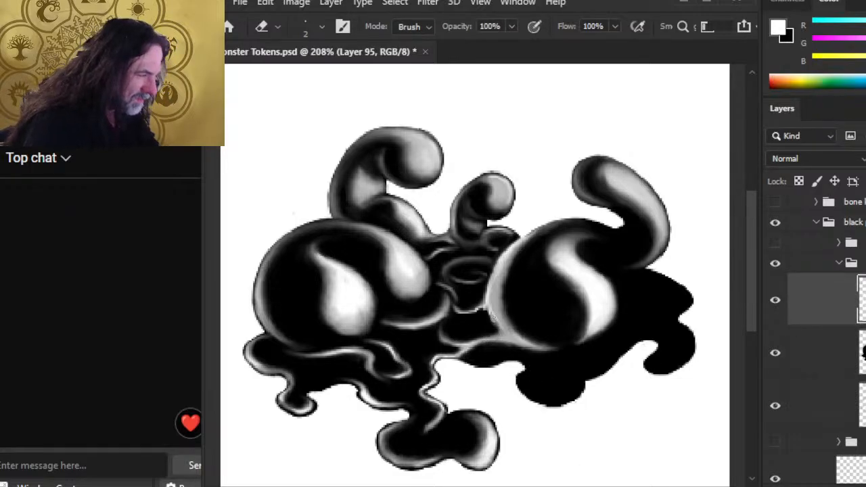
Step: Smudge the right mound's upper-left rim beside the small tentacle darker and softer
key("r")
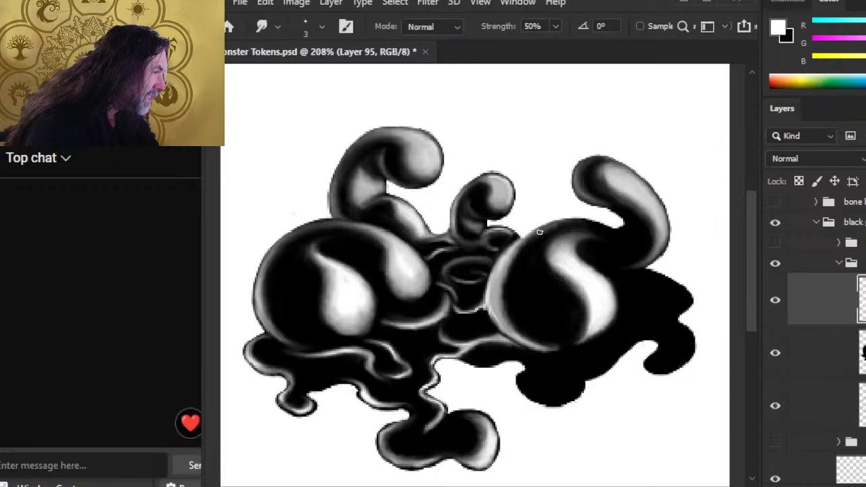
key("e")
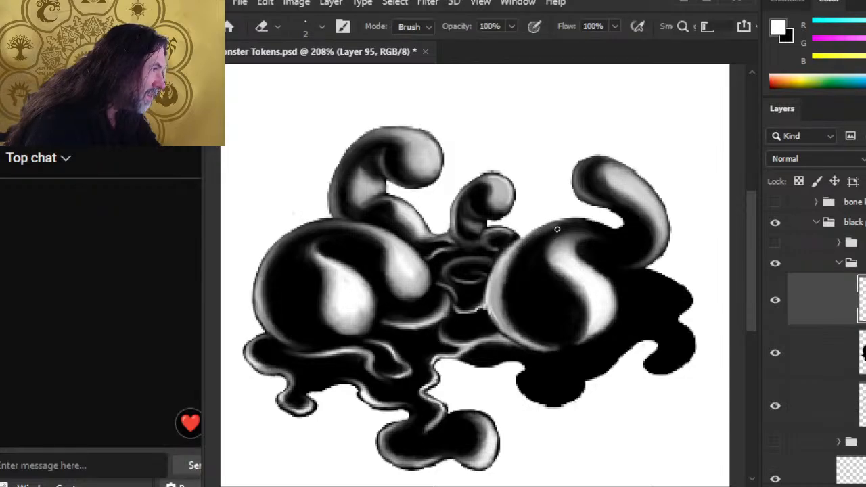
key("r")
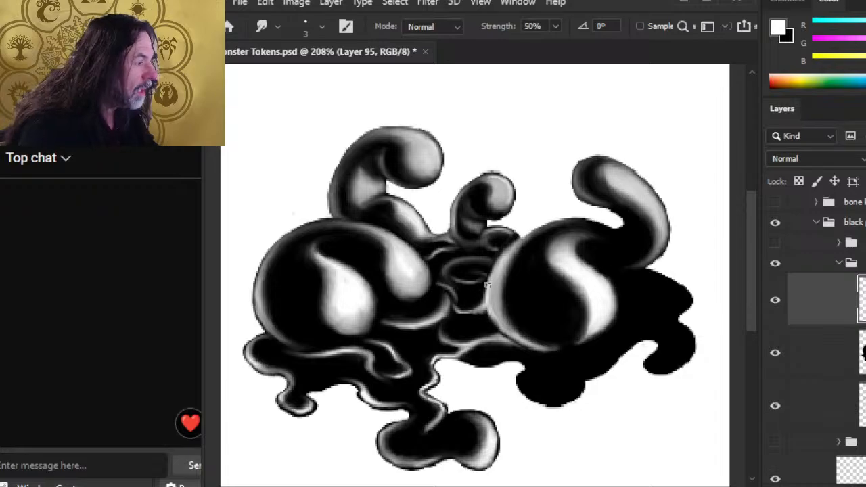
Step: Smudge the right mound's lower-left rim light thinner and darker into the black
key("b")
key("r")
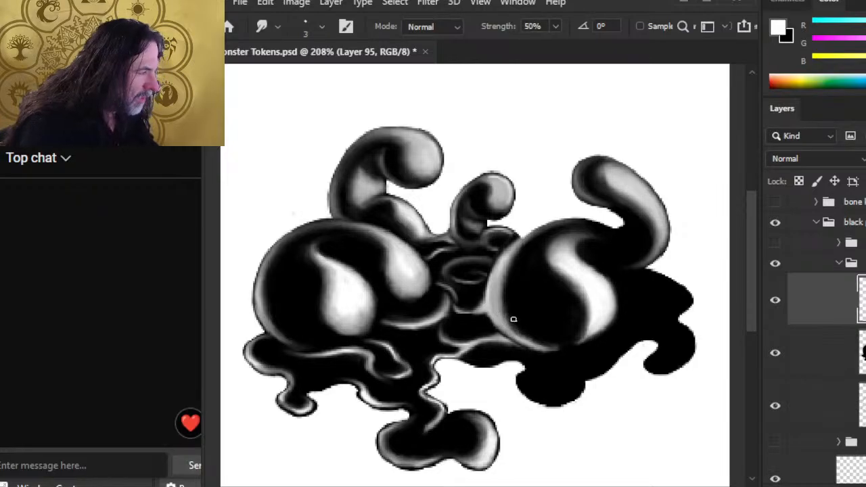
left_click_drag(517, 325, 539, 347)
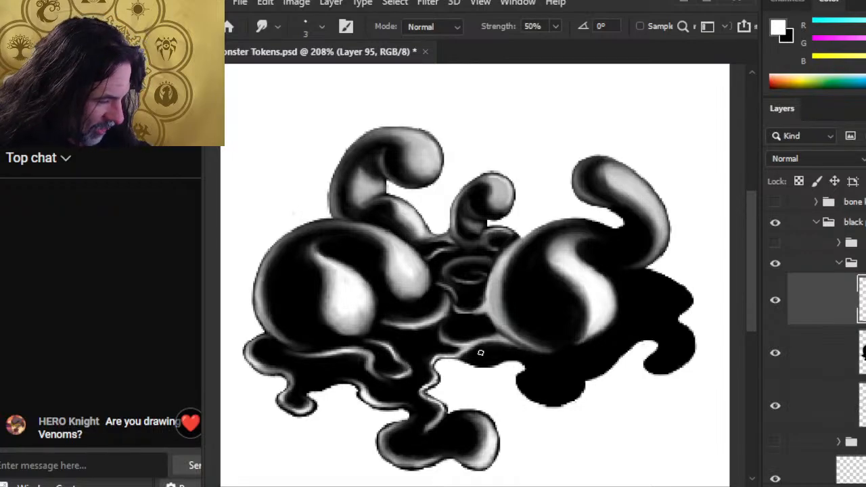
Step: Zoom out to about 106% to view the token, then in to about 406% on the right mound
key("z")
left_click_drag(482, 340, 444, 311)
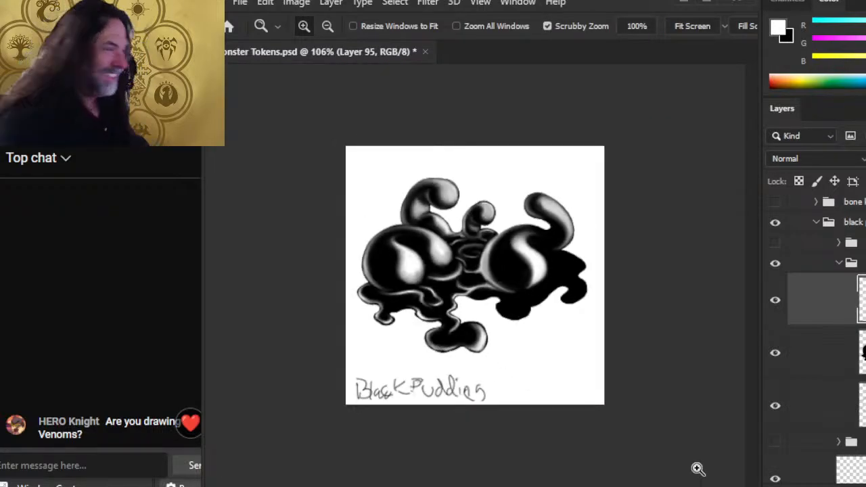
left_click_drag(468, 312, 515, 322)
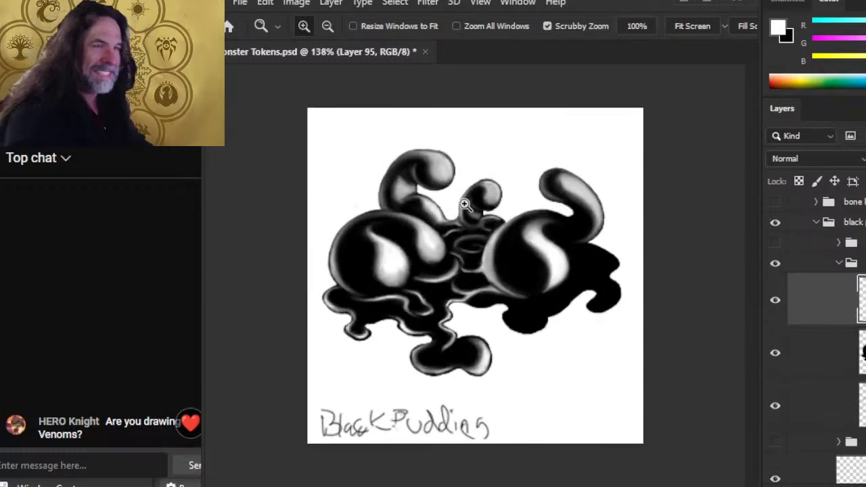
left_click(573, 271)
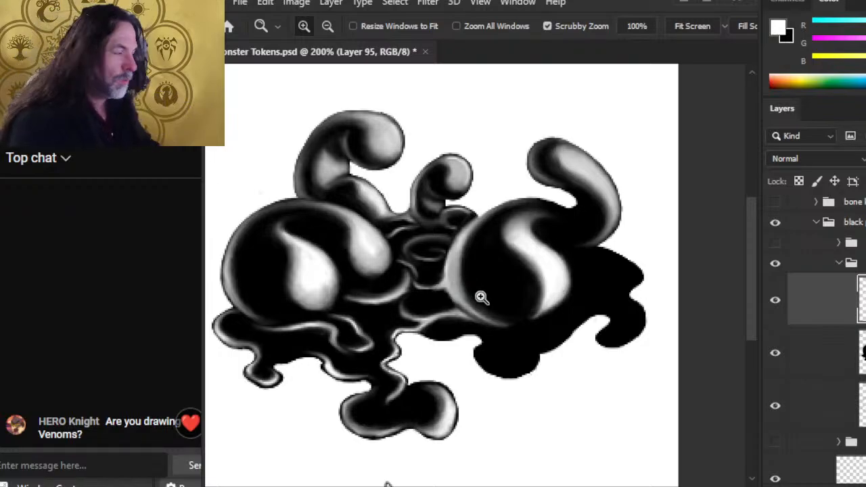
left_click_drag(478, 296, 534, 296)
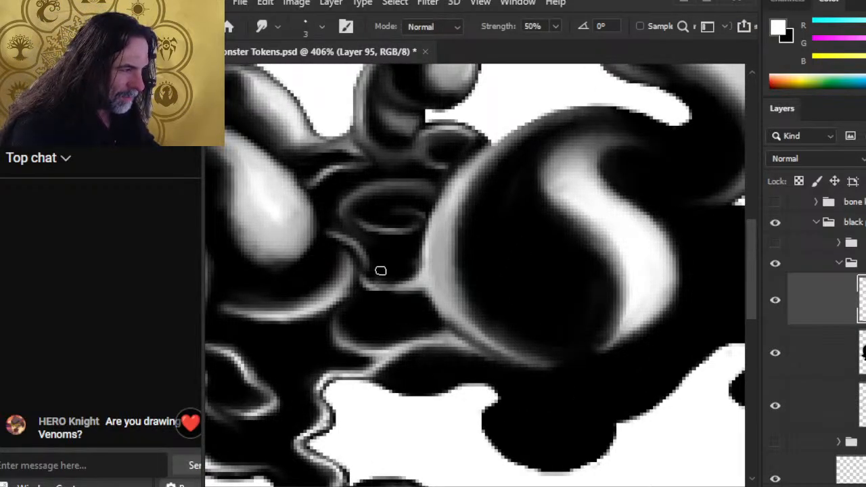
Step: Smudge the right mound's rim, erase stray light below it, and extend the grey rim along the lower edge
mouse_move(429, 268)
left_mouse_down()
mouse_move(450, 208)
mouse_move(438, 224)
mouse_move(442, 210)
mouse_move(474, 167)
mouse_move(456, 184)
mouse_move(477, 166)
mouse_move(466, 179)
mouse_move(515, 168)
left_mouse_up()
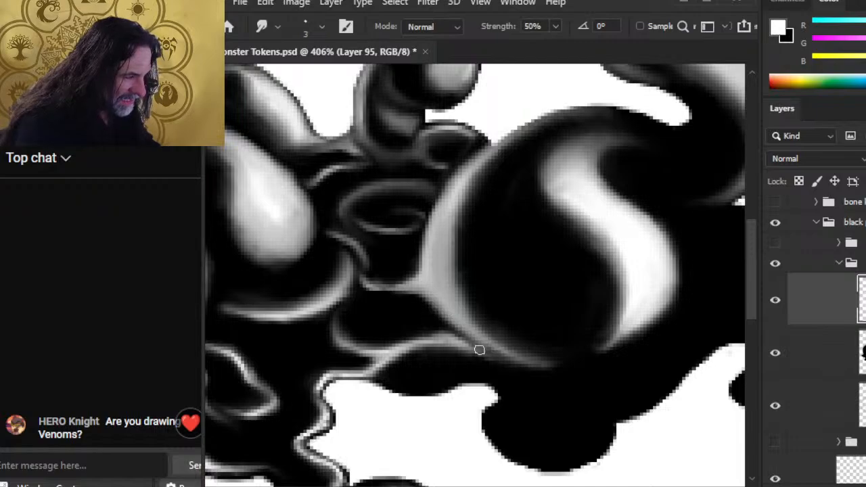
key("e")
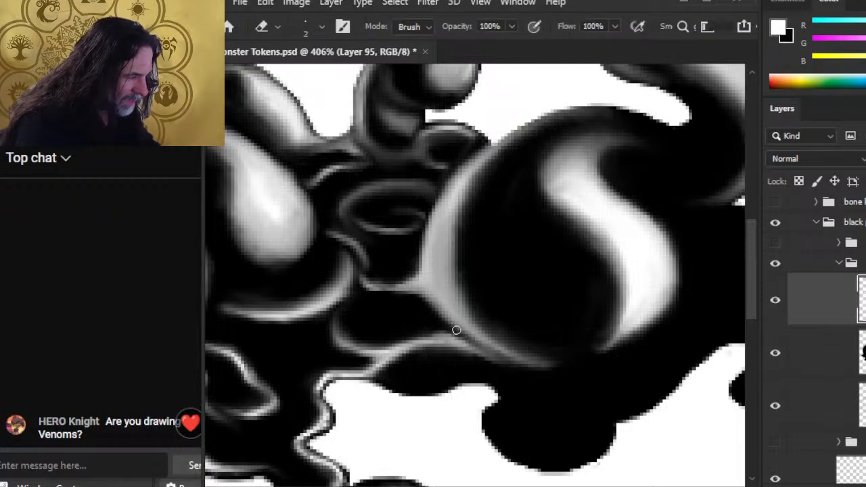
left_click_drag(454, 332, 509, 365)
key("r")
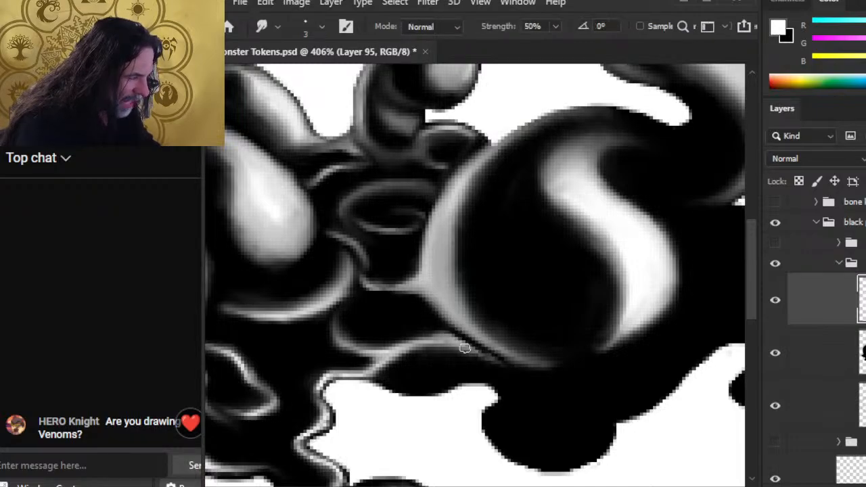
left_click_drag(465, 347, 558, 369)
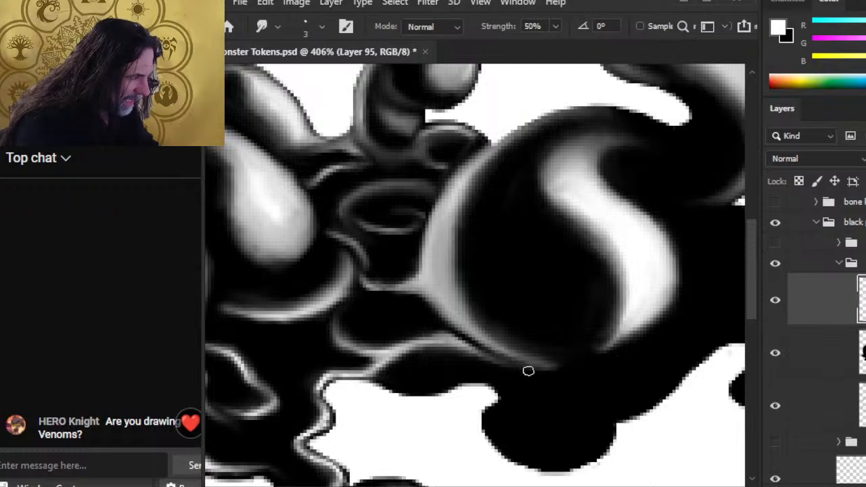
mouse_move(450, 329)
left_mouse_down()
mouse_move(485, 352)
mouse_move(568, 364)
mouse_move(579, 375)
mouse_move(542, 370)
mouse_move(569, 369)
left_mouse_up()
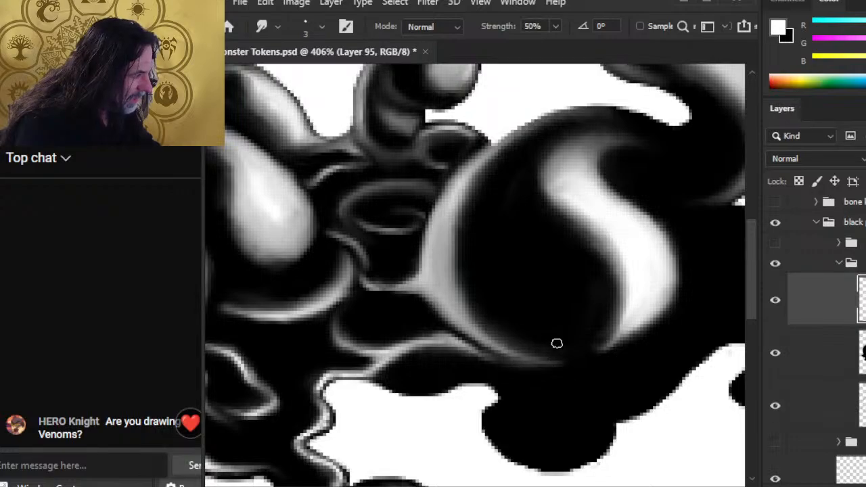
key("z")
left_click_drag(526, 319, 447, 321)
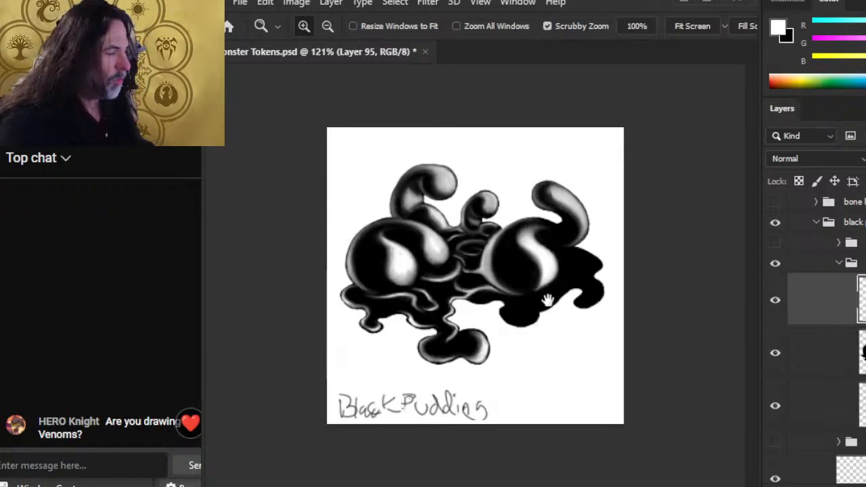
Step: Bring the lower puddle edge into view and smudge the lower rim highlight softer and darker
left_click_drag(543, 285, 601, 300)
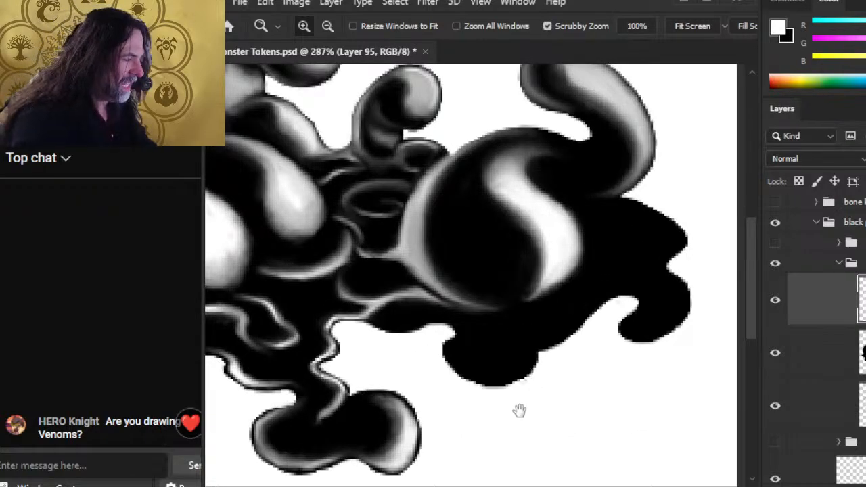
mouse_move(517, 399)
left_mouse_down()
mouse_move(500, 349)
mouse_move(472, 336)
mouse_move(498, 324)
mouse_move(466, 328)
mouse_move(480, 337)
mouse_move(452, 331)
mouse_move(475, 337)
mouse_move(500, 326)
mouse_move(493, 331)
mouse_move(509, 307)
mouse_move(486, 332)
mouse_move(445, 321)
left_mouse_up()
key("b")
key("r")
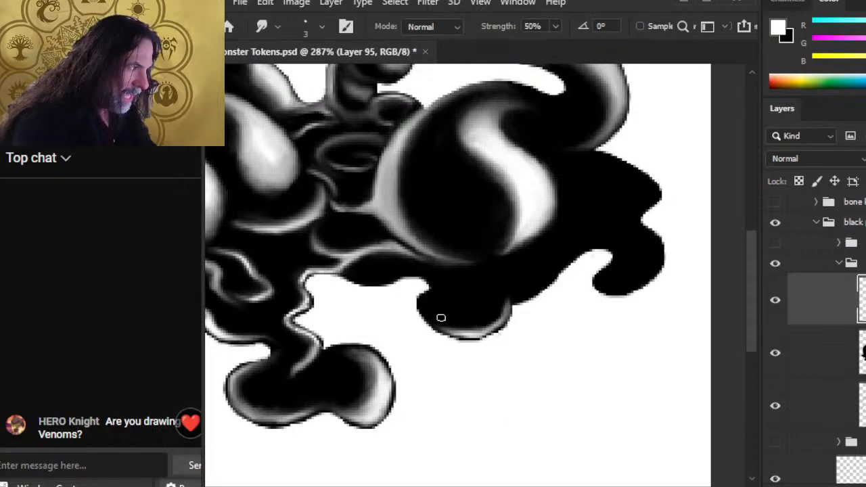
mouse_move(447, 320)
left_mouse_down()
mouse_move(456, 330)
mouse_move(507, 314)
left_mouse_up()
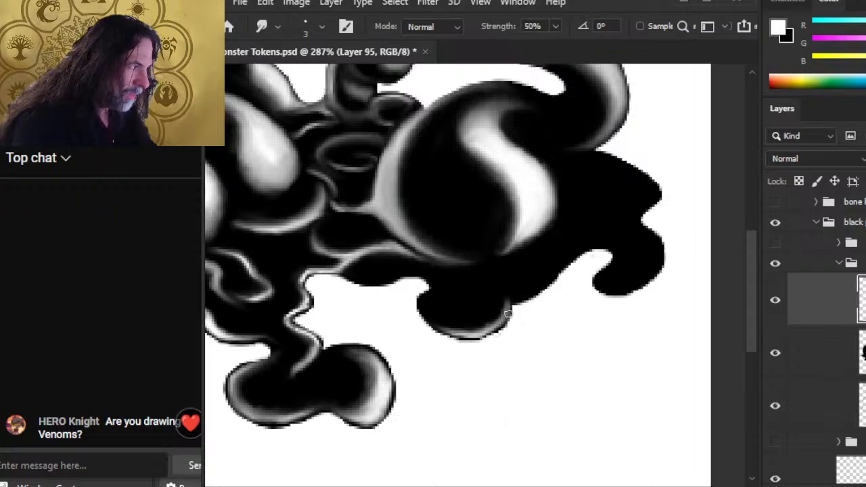
Step: Paint a thin light highlight along the lower-right edge and smudge it into a soft grey line
key("b")
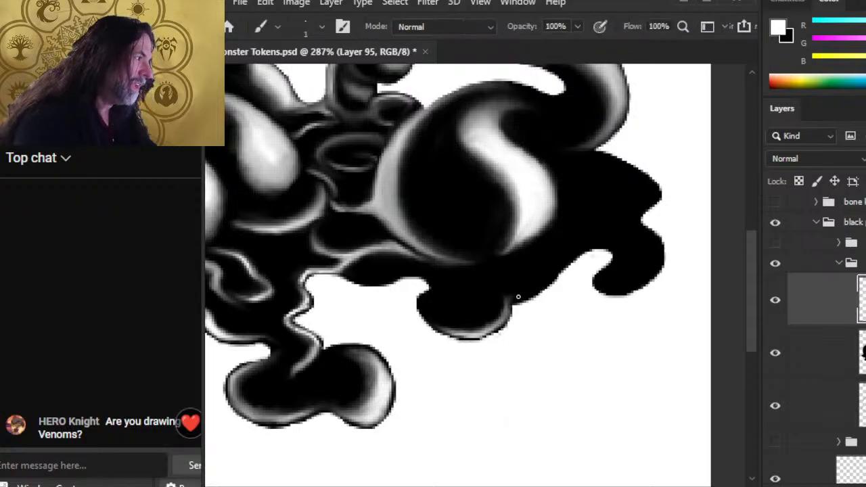
left_click_drag(526, 293, 580, 251)
key("r")
mouse_move(541, 280)
left_mouse_down()
mouse_move(583, 248)
mouse_move(549, 274)
mouse_move(571, 244)
mouse_move(503, 312)
left_mouse_up()
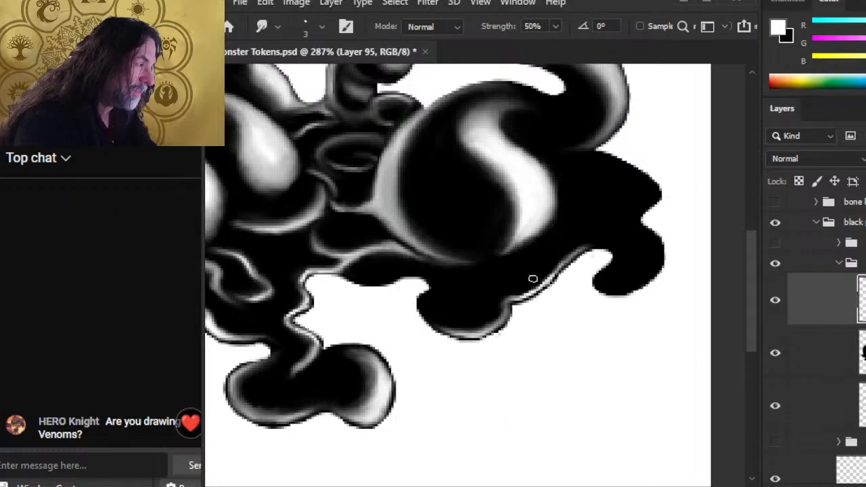
mouse_move(532, 279)
left_mouse_down()
mouse_move(581, 233)
mouse_move(550, 269)
mouse_move(582, 244)
mouse_move(552, 264)
mouse_move(593, 246)
left_mouse_up()
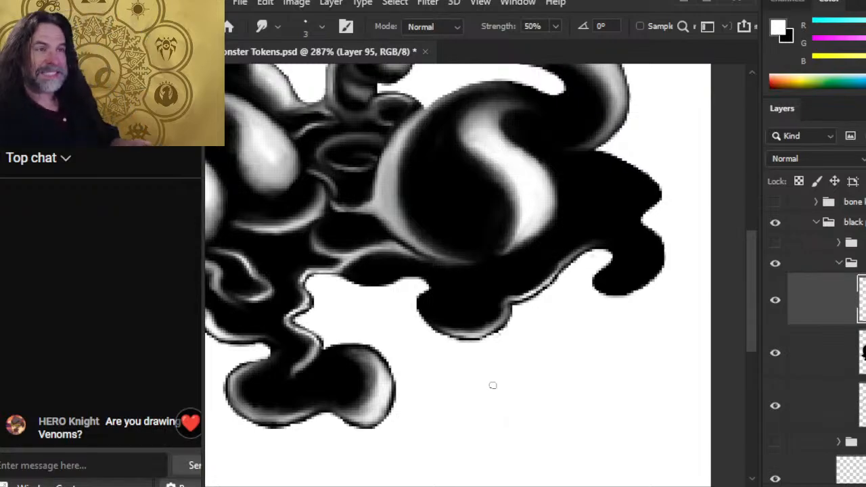
left_click_drag(579, 310, 474, 280)
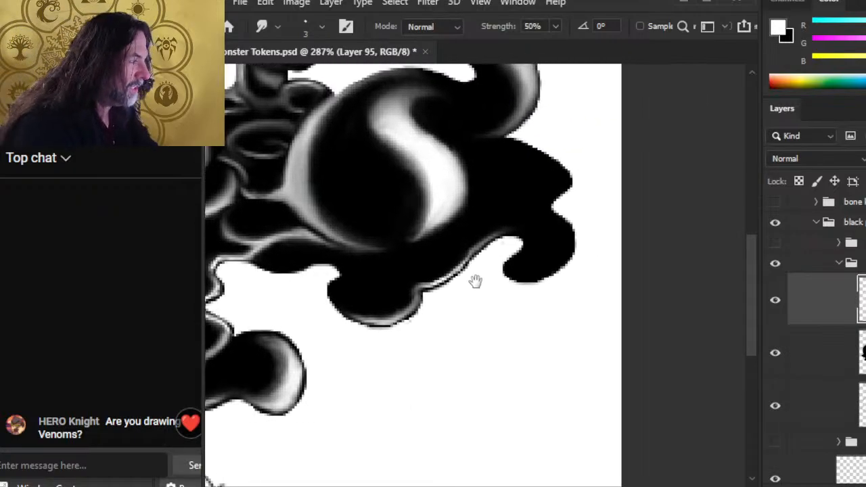
Step: Paint a thin white highlight along the lower-right lobe's inner curl and smudge it
key("b")
key("r")
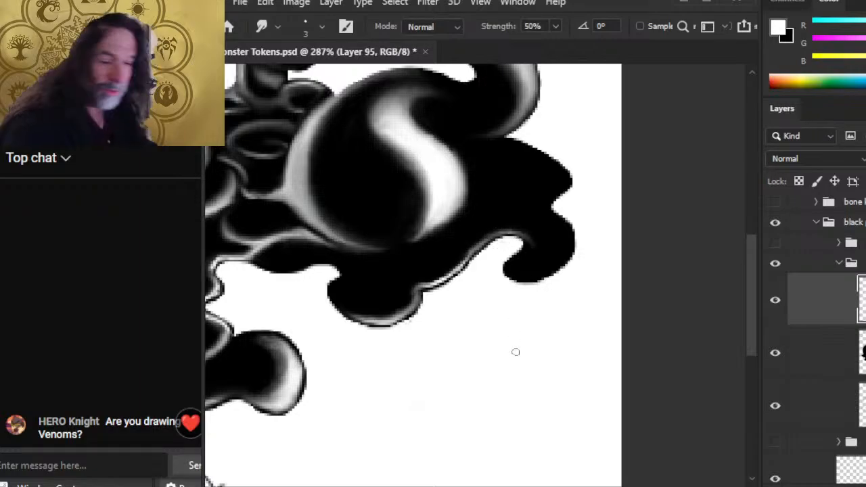
key("b")
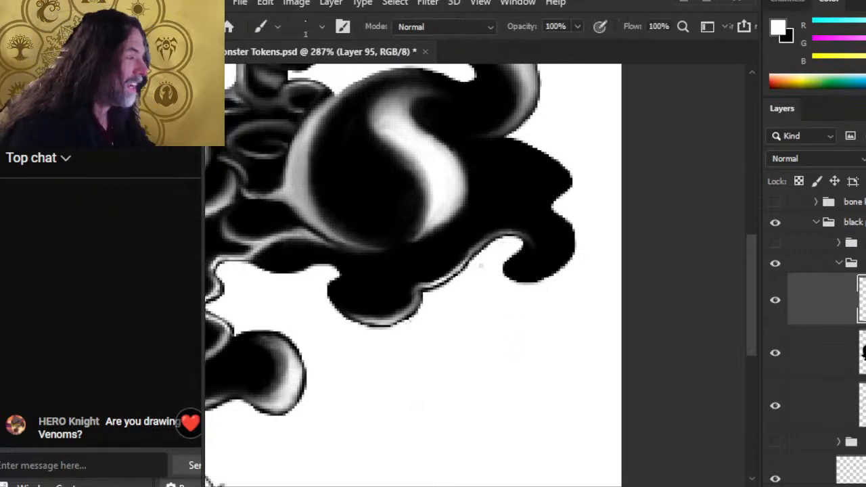
key("r")
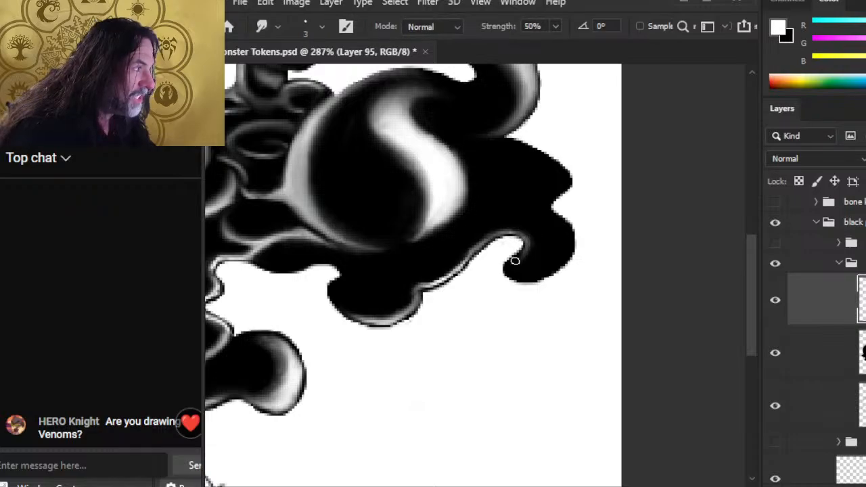
key("b")
key("r")
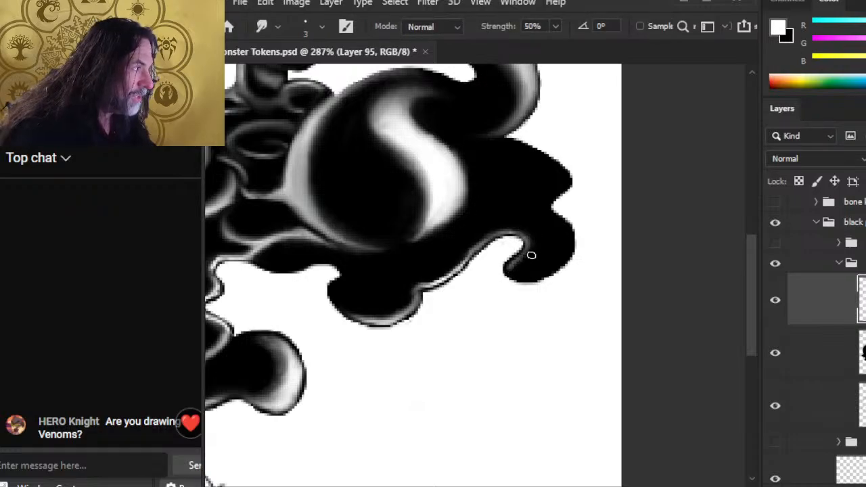
key("b")
key("r")
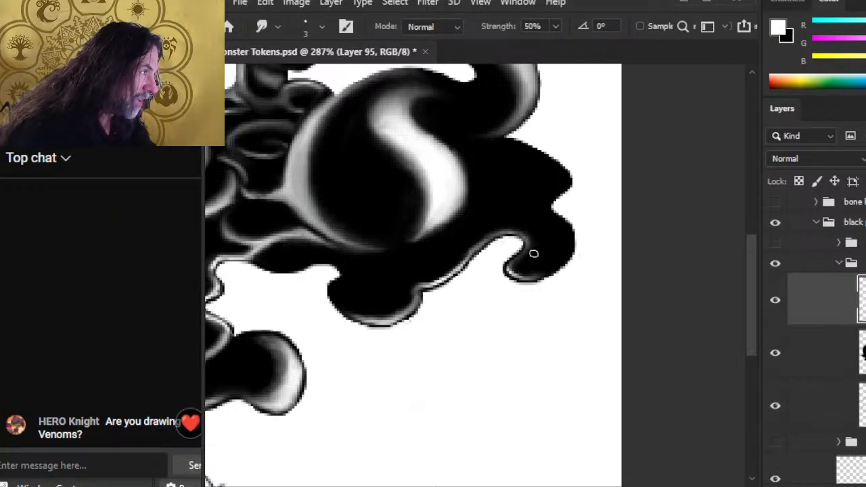
key("b")
left_click_drag(529, 245, 513, 268)
key("r")
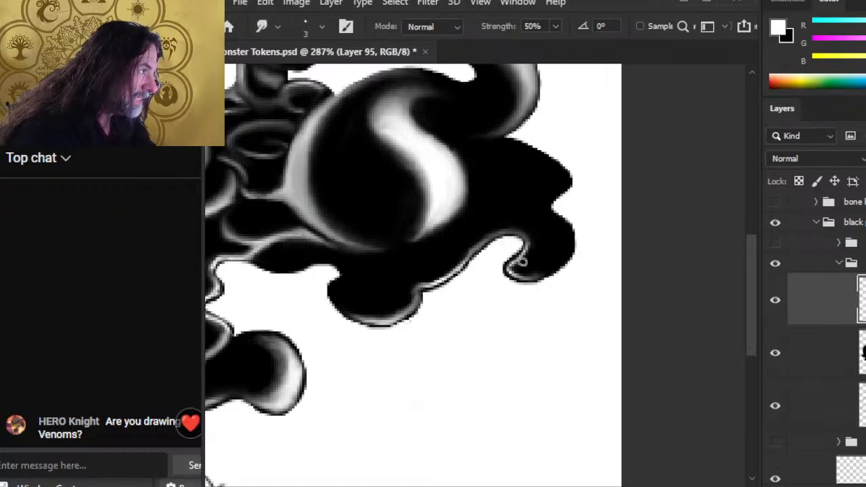
Step: Brighten the inner-curl highlight and blend it softly into the surrounding black
key("b")
left_click_drag(527, 251, 513, 268)
key("r")
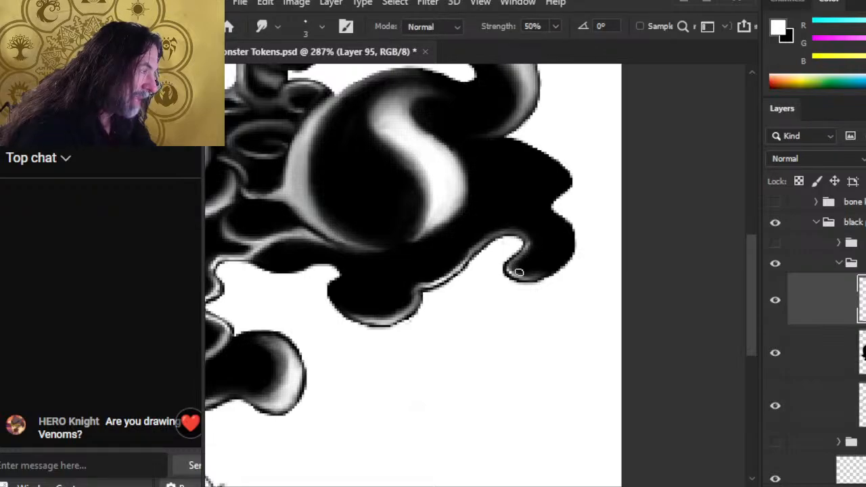
key("b")
key("r")
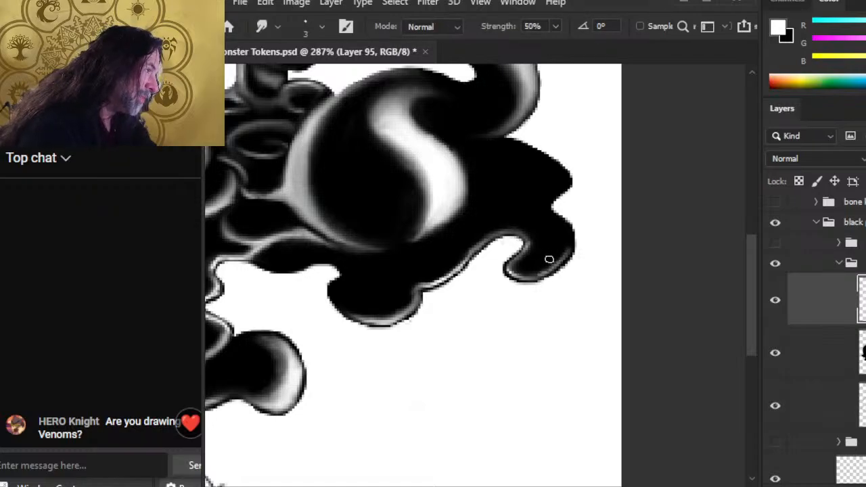
key("b")
key("r")
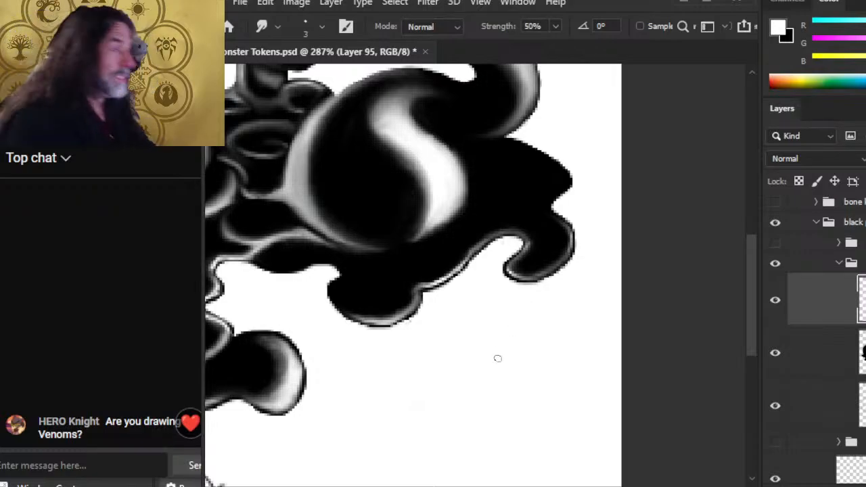
Step: Paint and smudge a white highlight on the upper-right edge and along the notch
key("b")
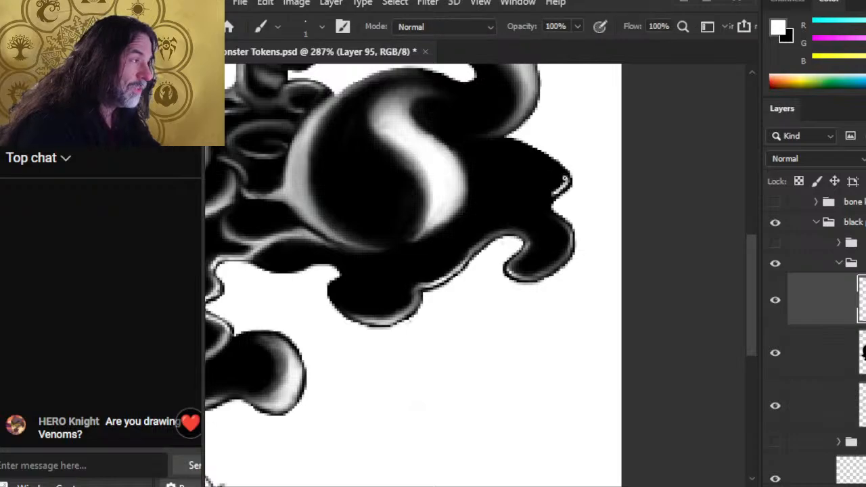
mouse_move(566, 180)
left_mouse_down()
mouse_move(546, 165)
mouse_move(557, 181)
mouse_move(568, 169)
mouse_move(565, 182)
mouse_move(575, 184)
mouse_move(550, 196)
left_mouse_up()
key("r")
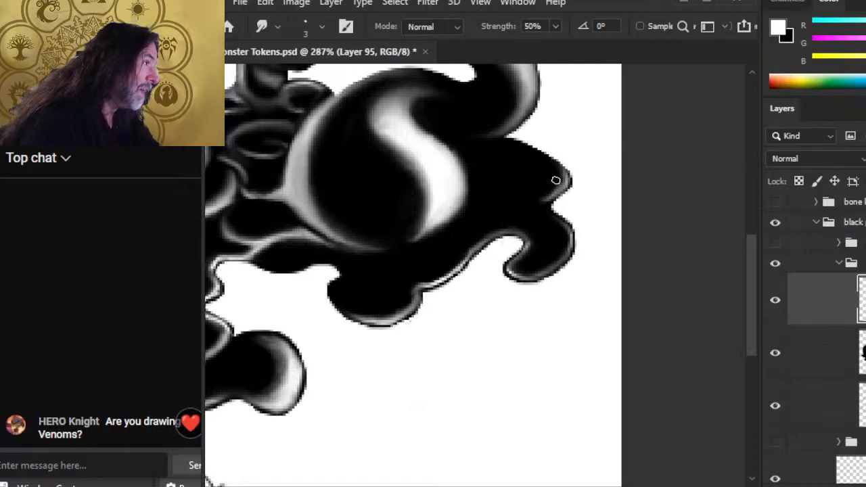
key("b")
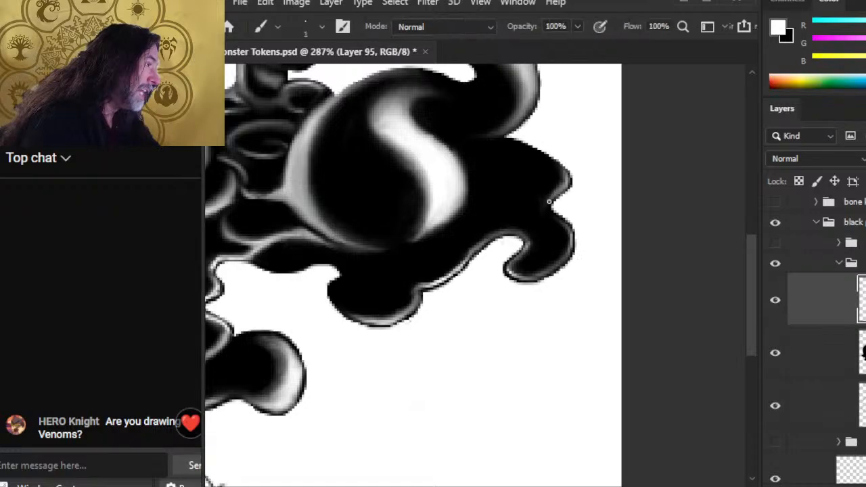
key("r")
mouse_move(551, 202)
left_mouse_down()
mouse_move(555, 218)
mouse_move(549, 203)
left_mouse_up()
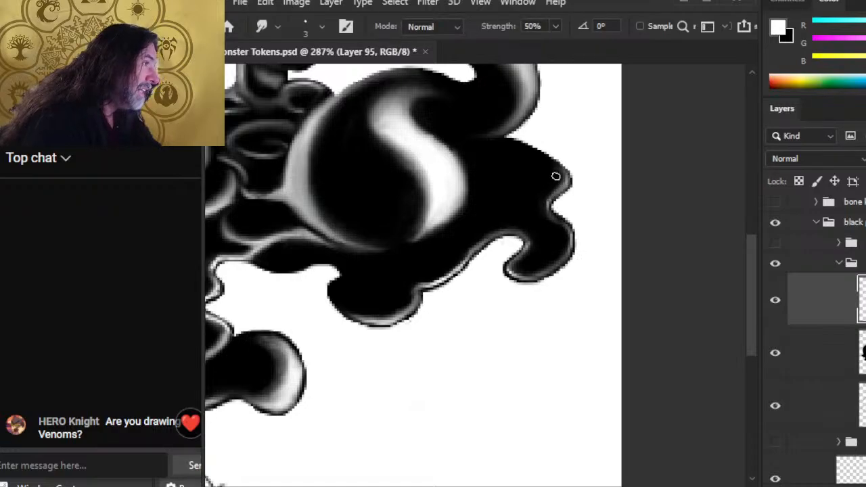
Step: Add light grey strokes along the right lobe's upper edge and blend them into a smooth rim
key("b")
left_click_drag(506, 144, 561, 170)
key("r")
mouse_move(507, 148)
left_mouse_down()
mouse_move(565, 178)
mouse_move(549, 180)
mouse_move(557, 172)
mouse_move(536, 160)
mouse_move(547, 163)
mouse_move(507, 149)
mouse_move(527, 151)
mouse_move(517, 143)
mouse_move(479, 140)
mouse_move(509, 141)
left_mouse_up()
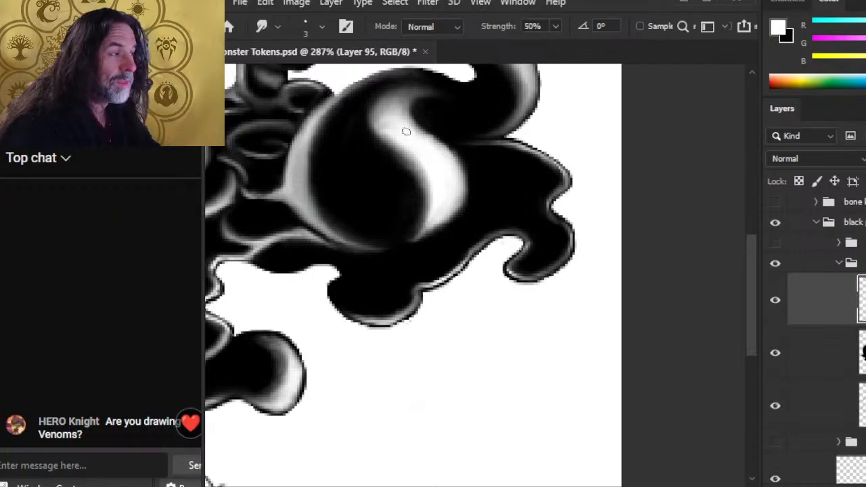
Step: Smudge the large mound's S-shaped highlight along its upper-right edge at 50% strength
mouse_move(415, 135)
left_mouse_down()
mouse_move(420, 128)
mouse_move(441, 143)
left_mouse_up()
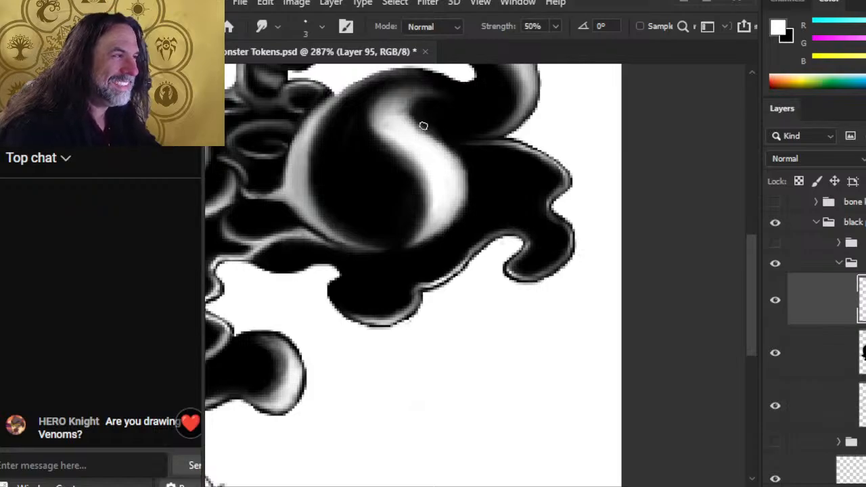
left_click_drag(403, 115, 409, 96)
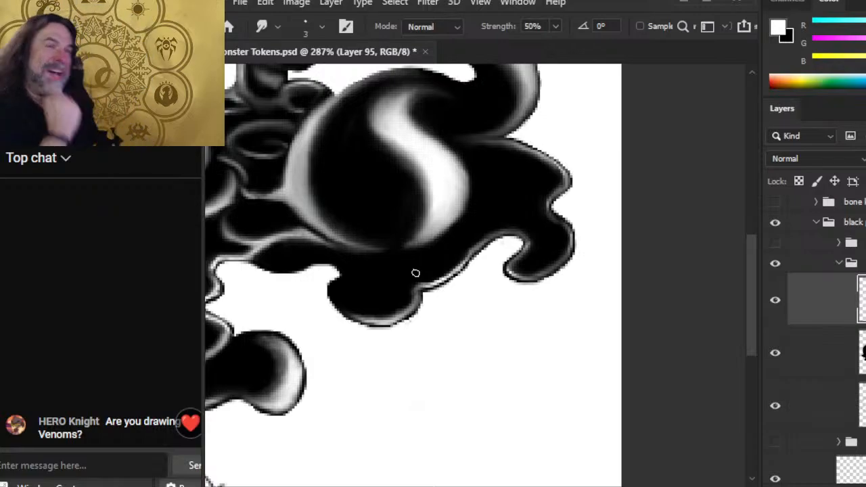
left_click_drag(399, 121, 372, 239)
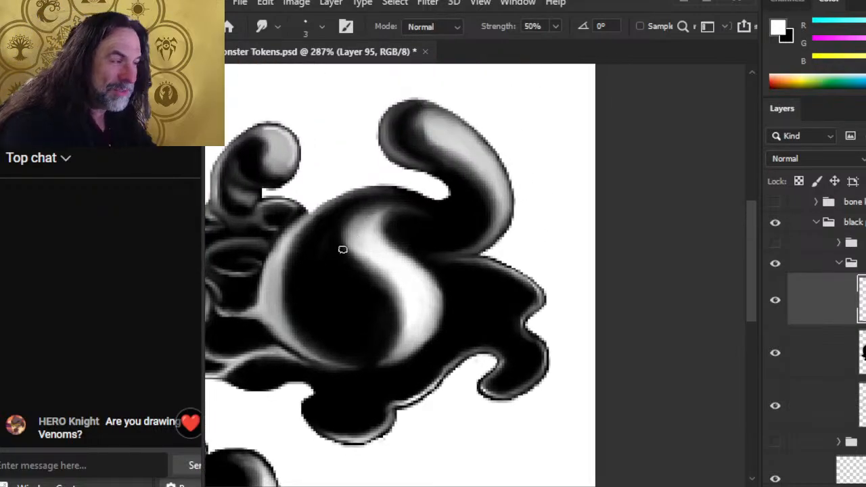
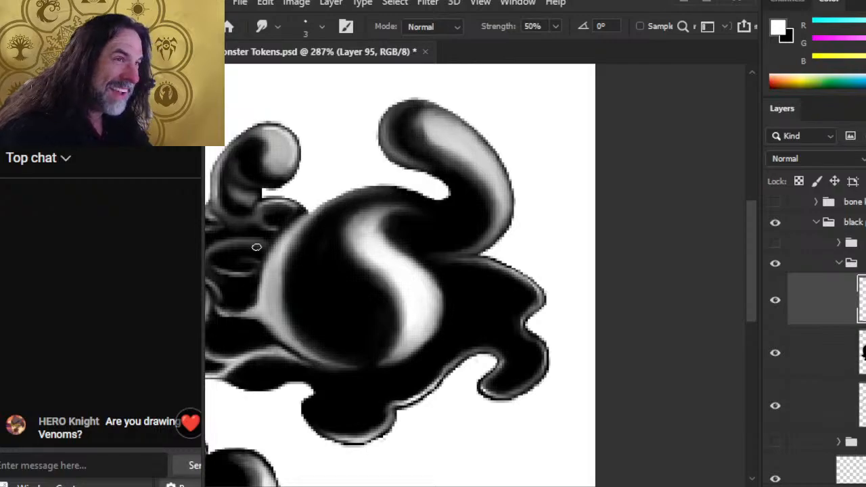
Step: Zoom out to 192% and pan to frame the entire Black Pudding blob and its label
key("e")
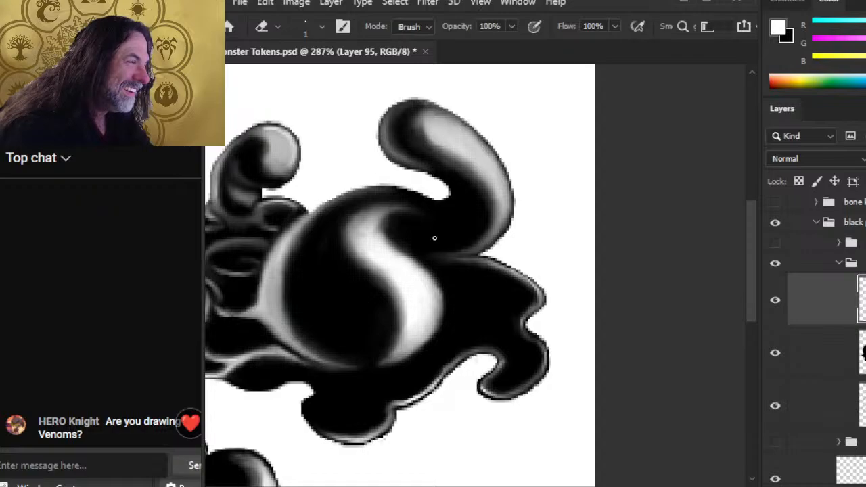
key("z")
left_click_drag(429, 241, 359, 245)
left_click_drag(406, 363, 518, 333)
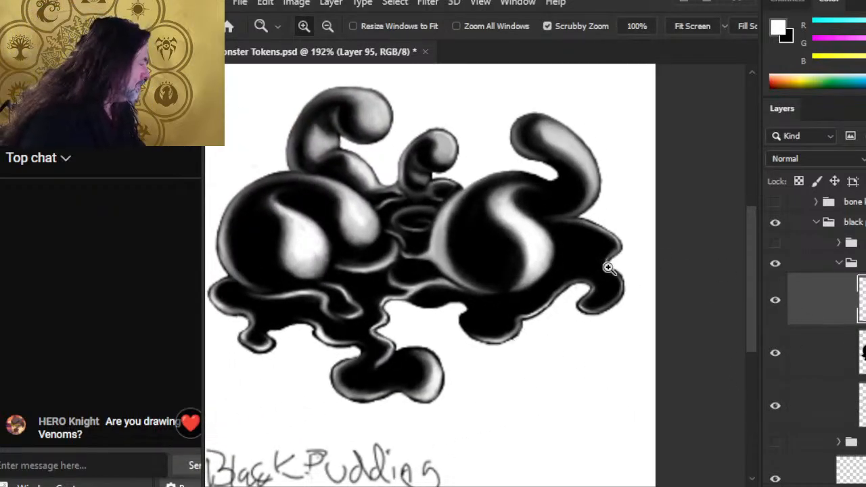
Step: Lower Layer 94's opacity to 90% so the black base fades to dark grey
left_click(861, 352)
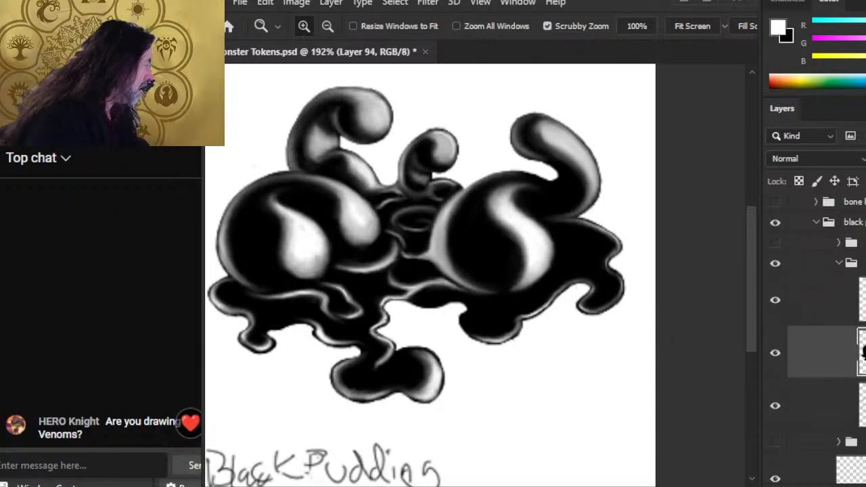
key("9")
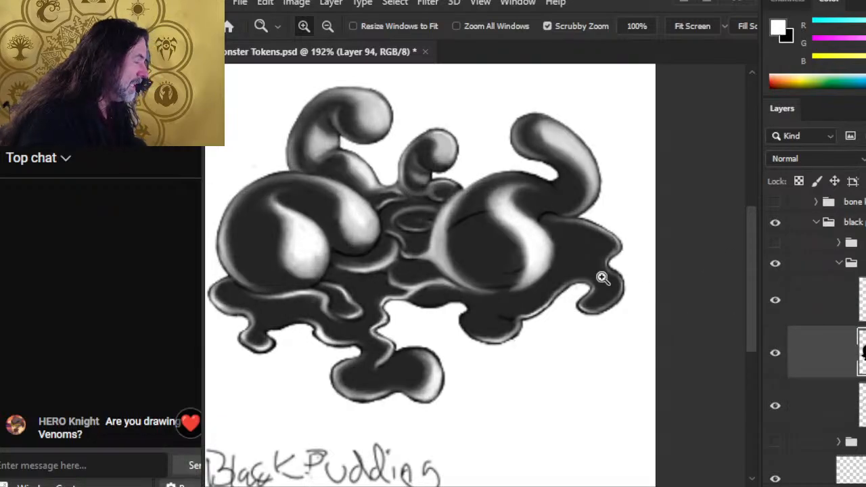
left_click_drag(607, 277, 663, 305)
Step: Undo a test brush stroke at the notch and add a new empty layer above Layer 94
key("b")
key("r")
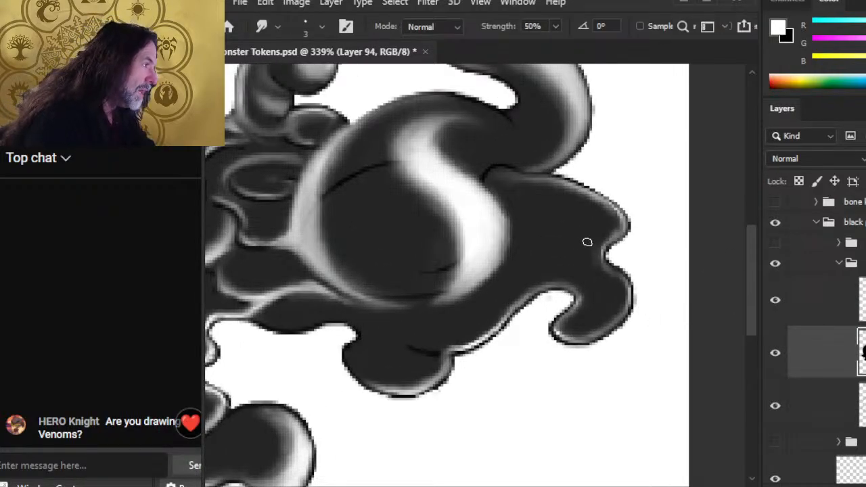
key("b")
left_click_drag(605, 242, 604, 266)
key("r")
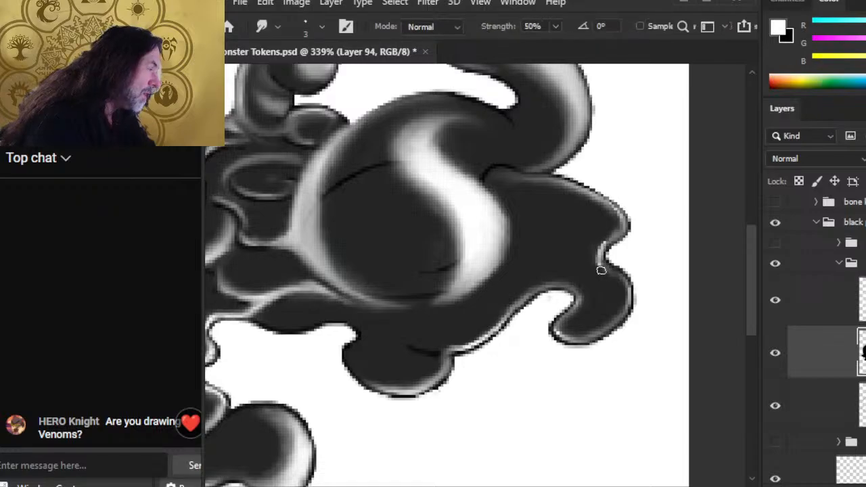
key("ctrl+z")
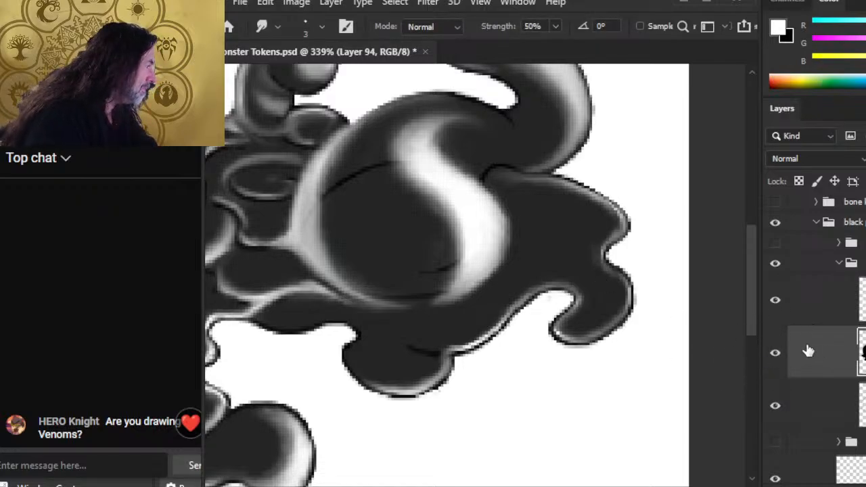
key("ctrl+alt+shift+n")
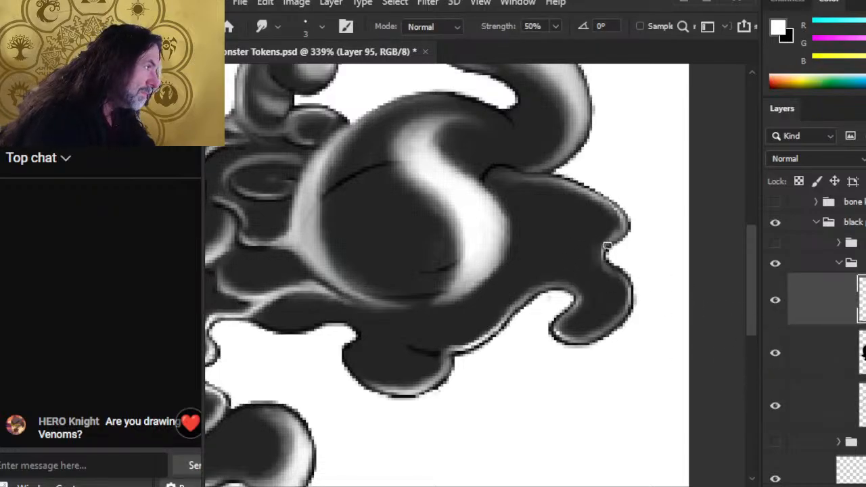
Step: Paint a white stroke above the notch and smudge the highlight's right edge softer
key("b")
left_click_drag(605, 248, 619, 226)
key("r")
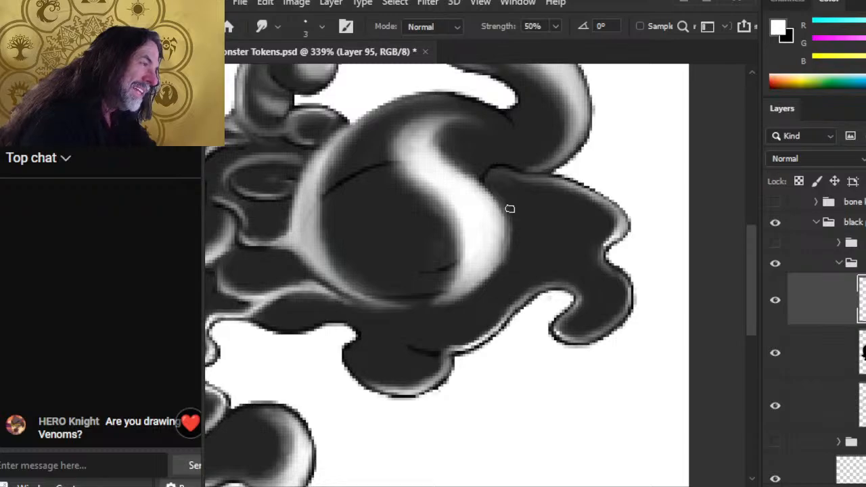
left_click_drag(510, 209, 476, 264)
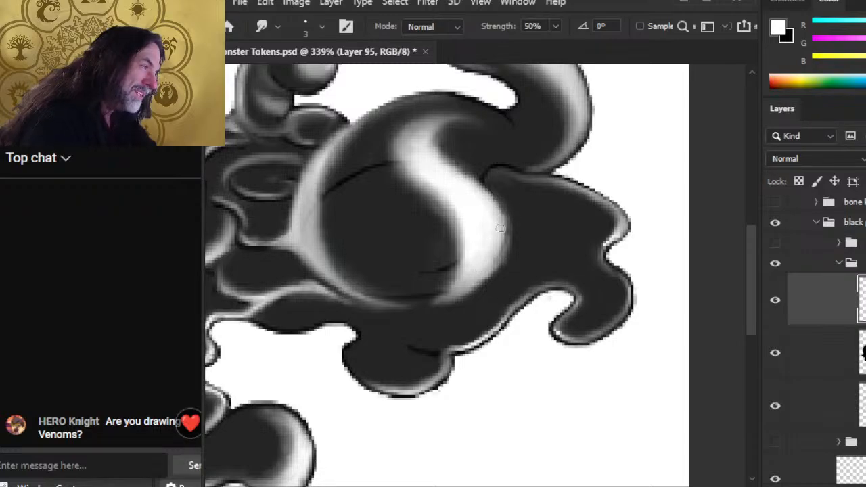
mouse_move(502, 223)
left_mouse_down()
mouse_move(487, 269)
mouse_move(495, 255)
left_mouse_up()
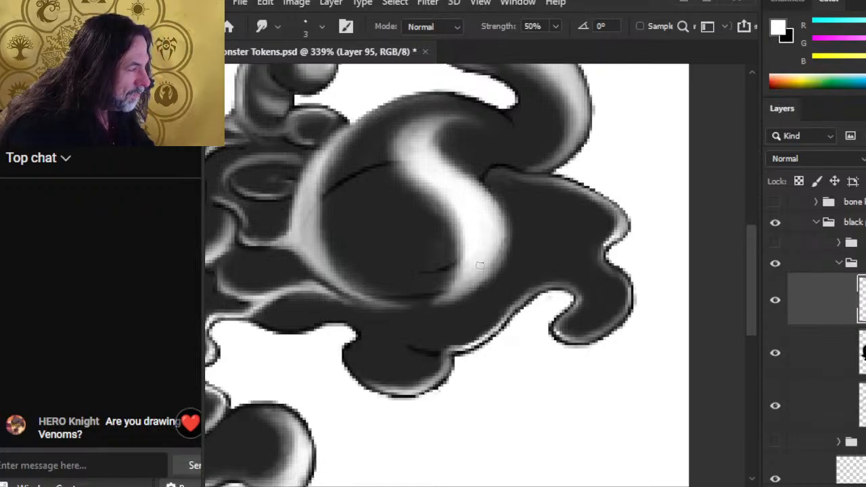
Step: Add a short white stroke at the highlight's edge and brighten the rim down the right side
key("b")
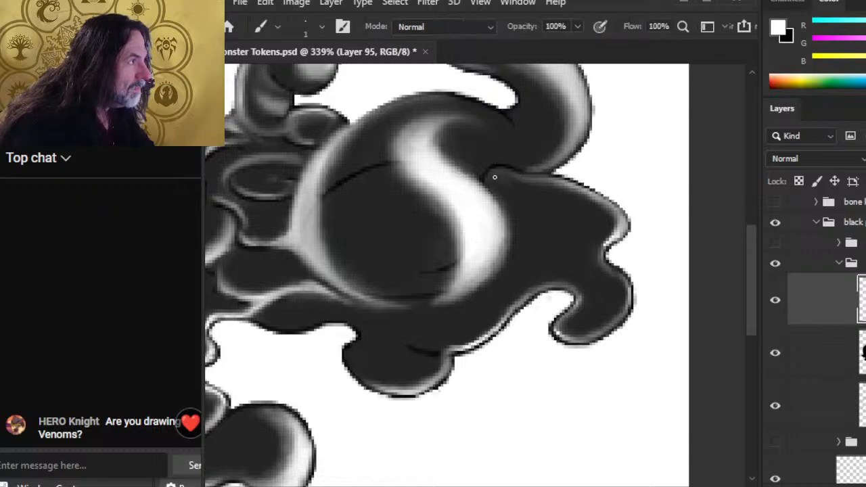
left_click_drag(481, 171, 492, 164)
key("r")
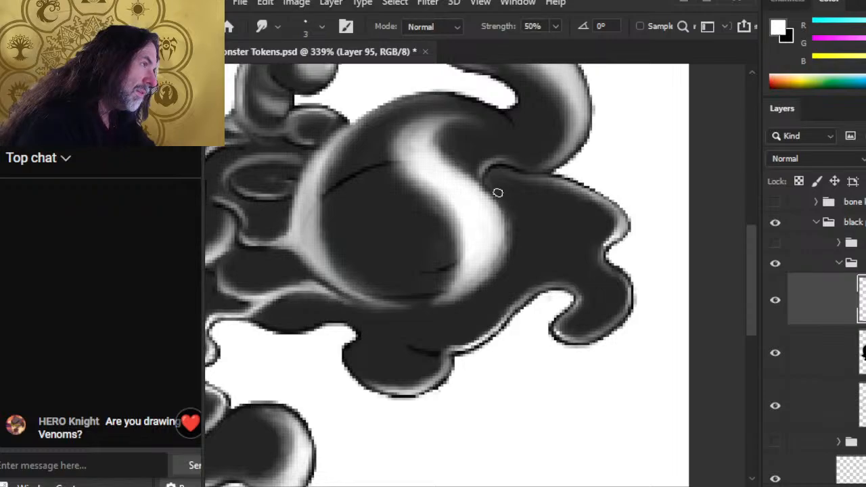
key("e")
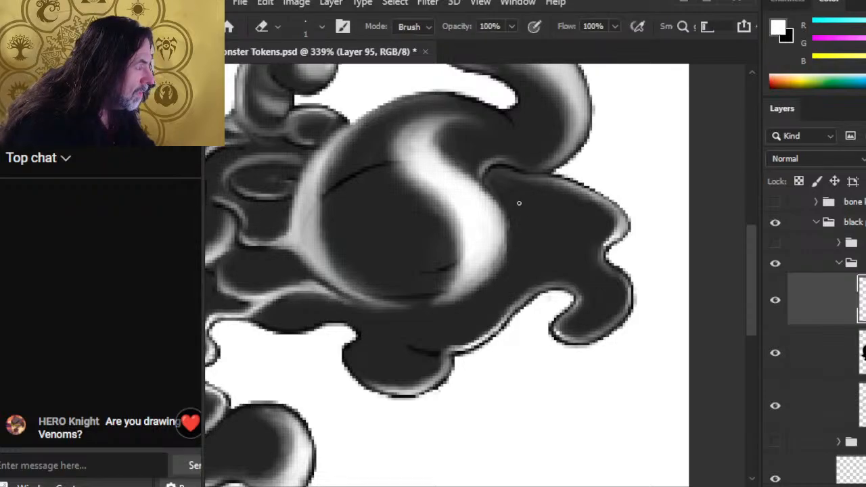
key("r")
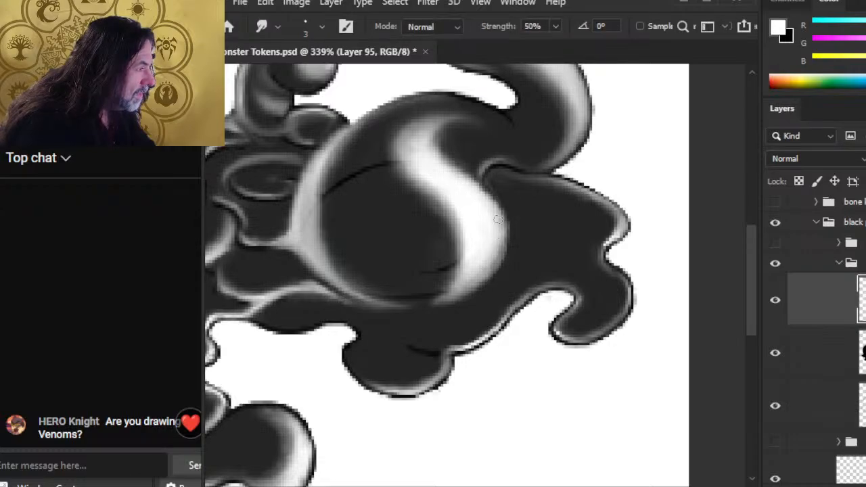
key("b")
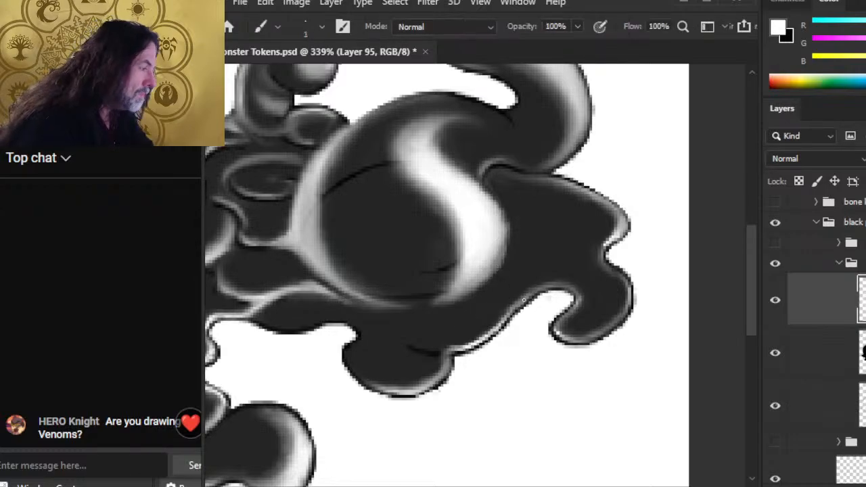
mouse_move(521, 302)
left_mouse_down()
mouse_move(503, 325)
mouse_move(530, 292)
mouse_move(543, 292)
left_mouse_up()
key("r")
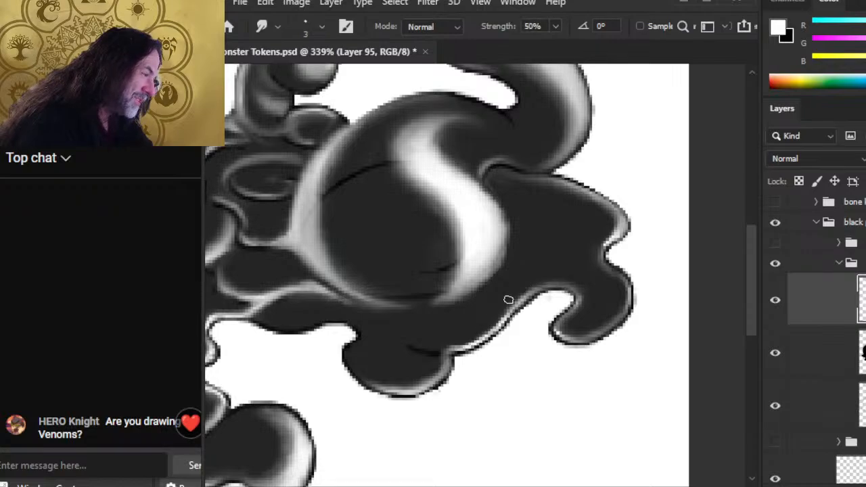
Step: Paint a thin white highlight along the right puddle's lower edge and smudge it in
key("b")
mouse_move(418, 345)
left_mouse_down()
mouse_move(458, 347)
mouse_move(410, 344)
left_mouse_up()
key("r")
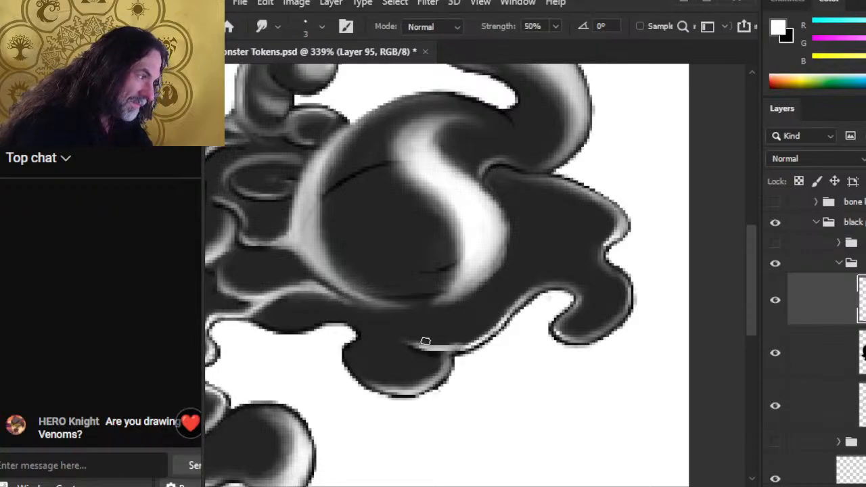
key("b")
key("r")
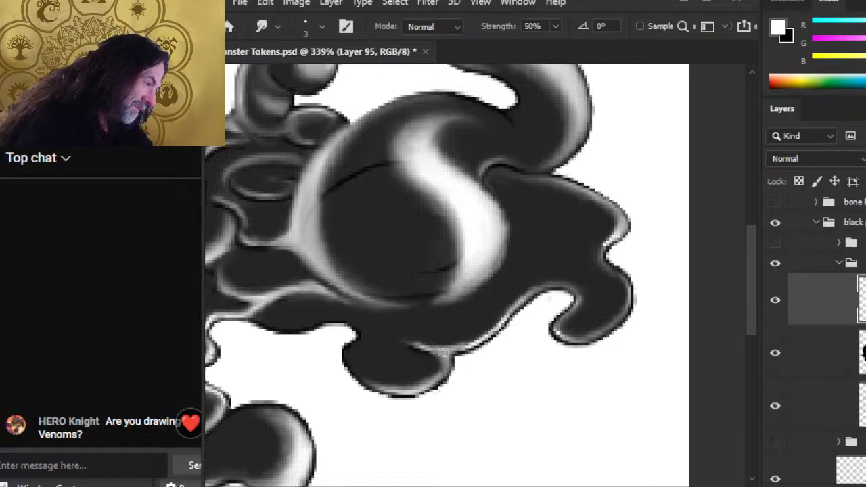
key("b")
key("r")
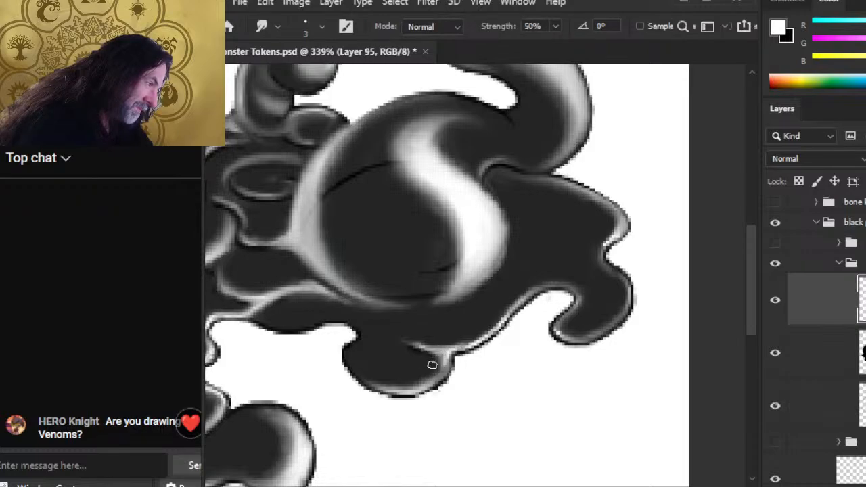
Step: Darken the inner corner and taper the highlight's left tip
key("b")
key("r")
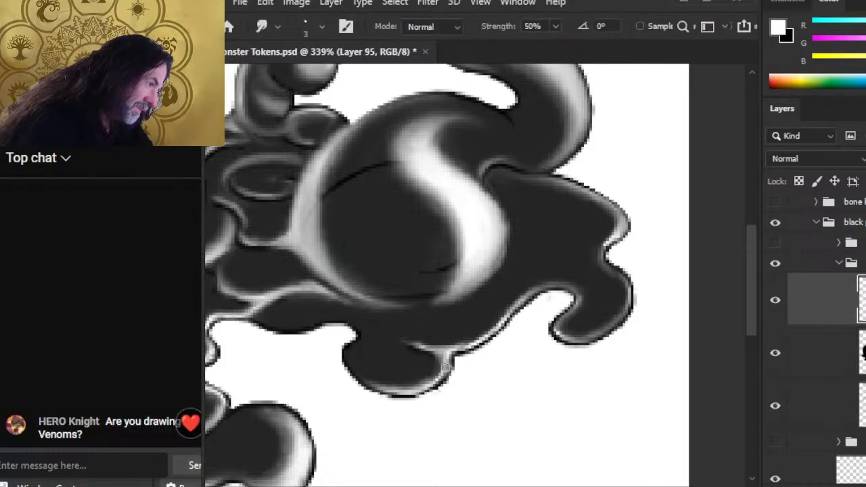
left_click_drag(436, 362, 409, 341)
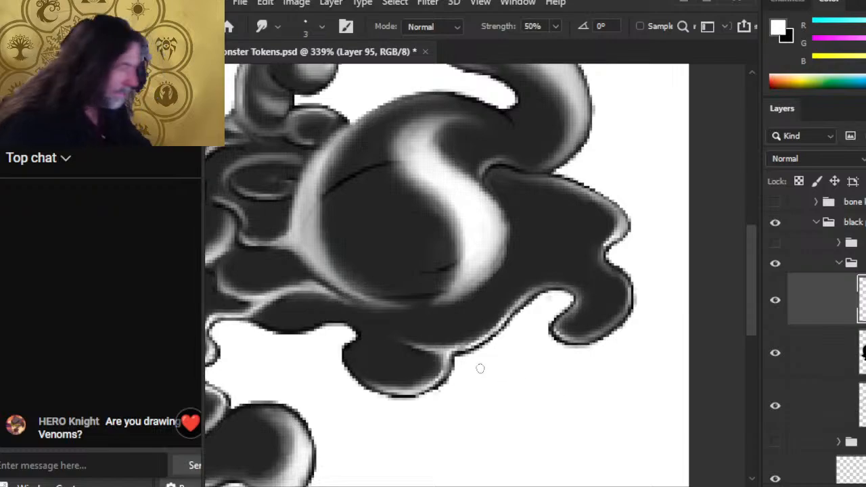
key("z")
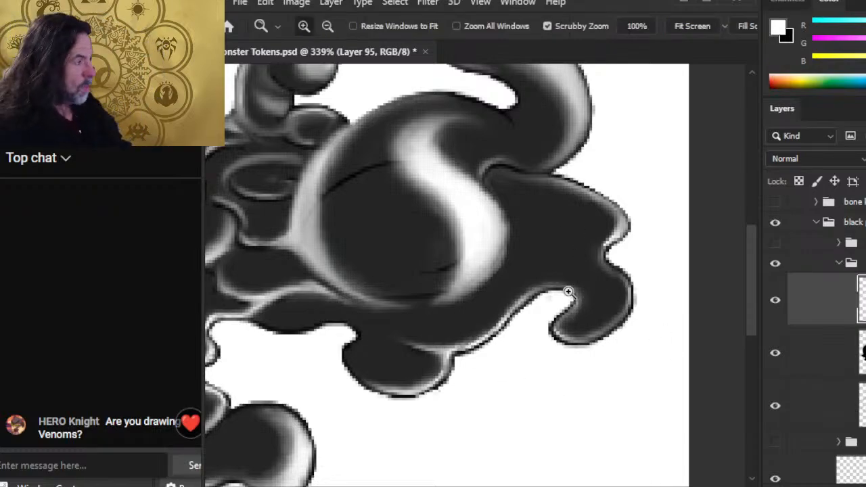
key("ctrl+0")
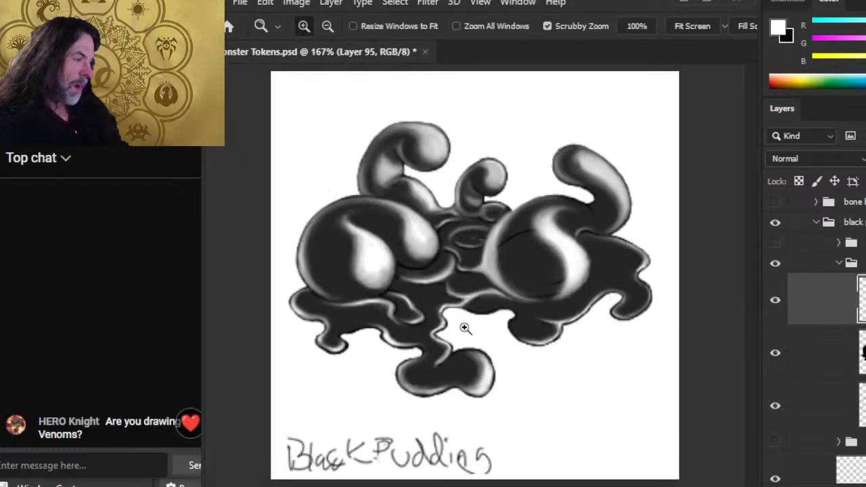
Step: Paint and smudge a white rim highlight along the left blob's lower-left drip
left_click(370, 354)
key("b")
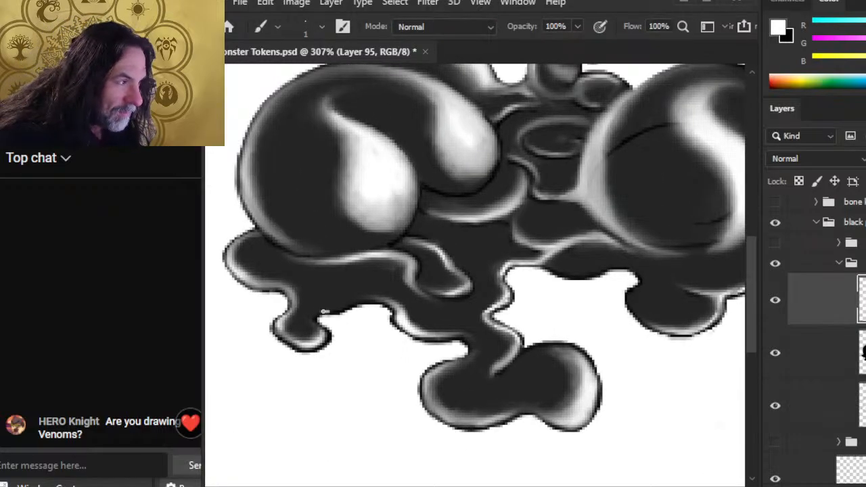
key("ctrl+z")
mouse_move(321, 312)
left_mouse_down()
mouse_move(359, 302)
mouse_move(321, 312)
left_mouse_up()
key("ctrl+z")
key("r")
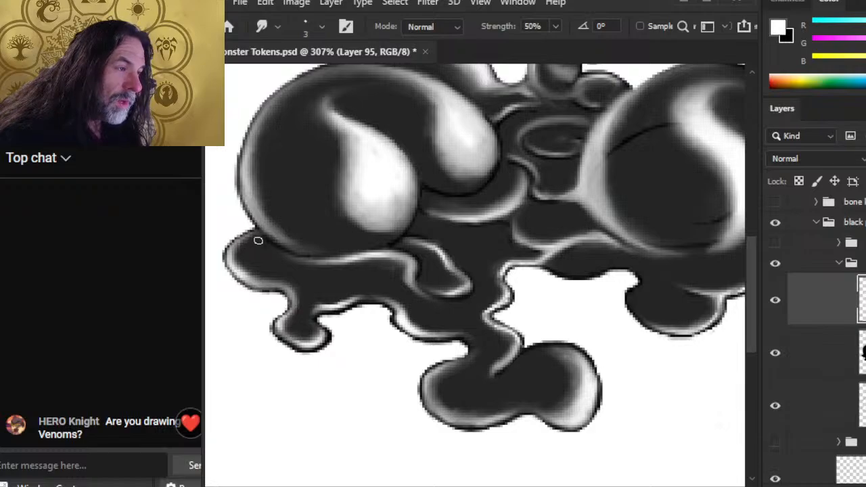
key("b")
key("r")
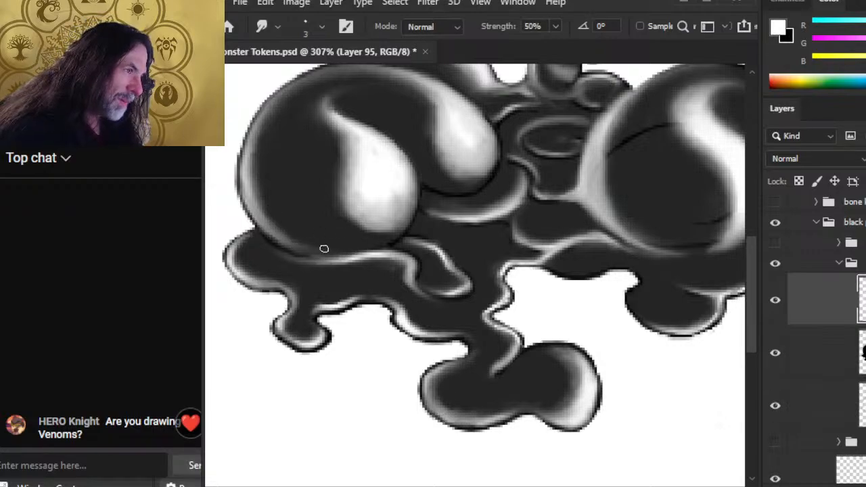
key("b")
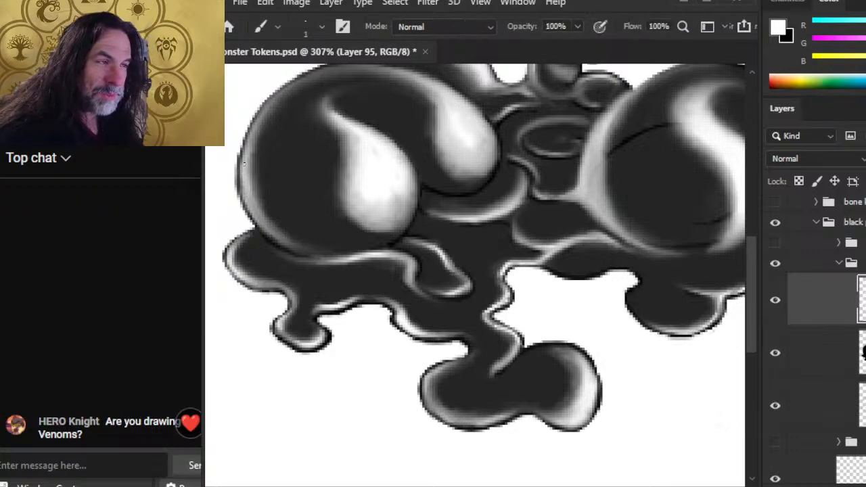
key("r")
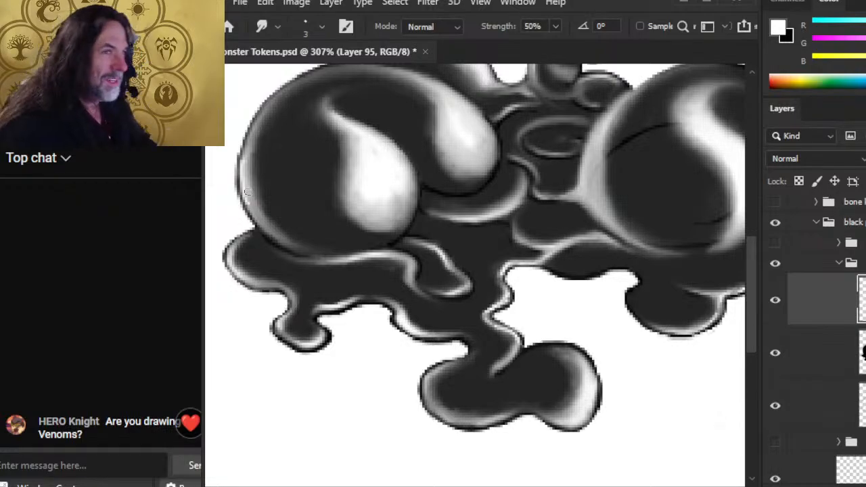
left_click_drag(265, 236, 357, 303)
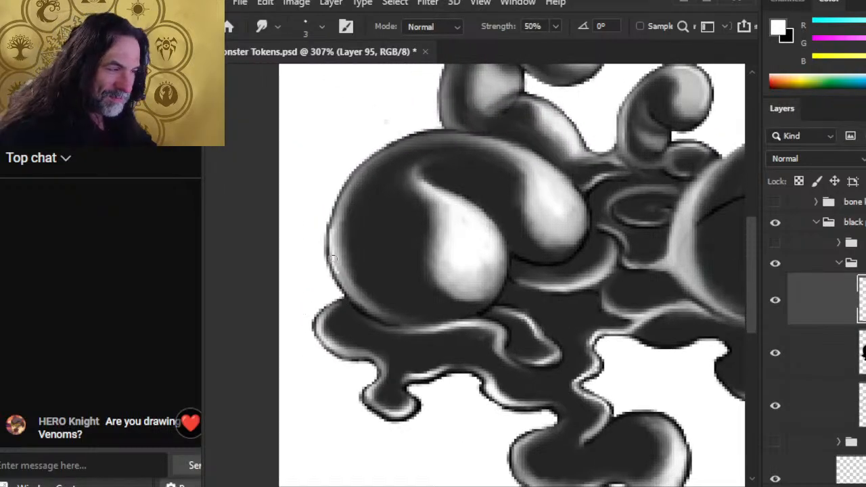
Step: Add a white highlight along the left blob's left edge and smooth the lower-left rim
key("b")
key("r")
mouse_move(335, 237)
left_mouse_down()
mouse_move(338, 266)
mouse_move(332, 237)
mouse_move(343, 202)
mouse_move(338, 253)
left_mouse_up()
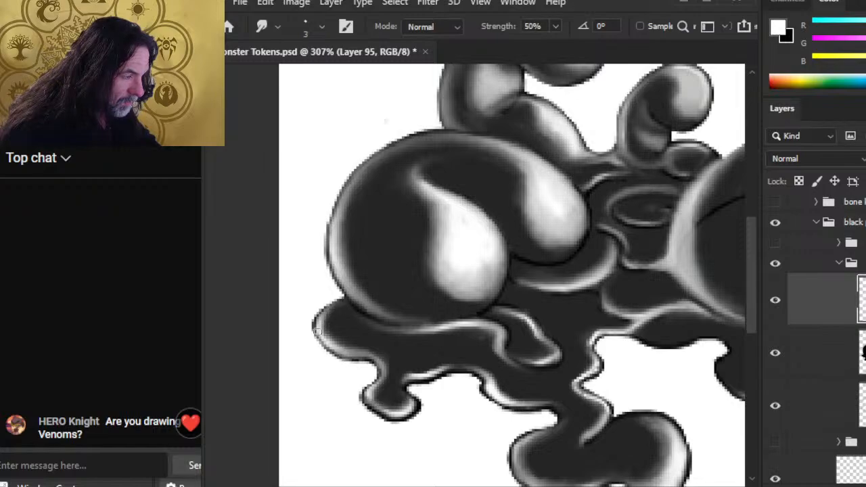
mouse_move(321, 314)
left_mouse_down()
mouse_move(317, 332)
mouse_move(340, 346)
left_mouse_up()
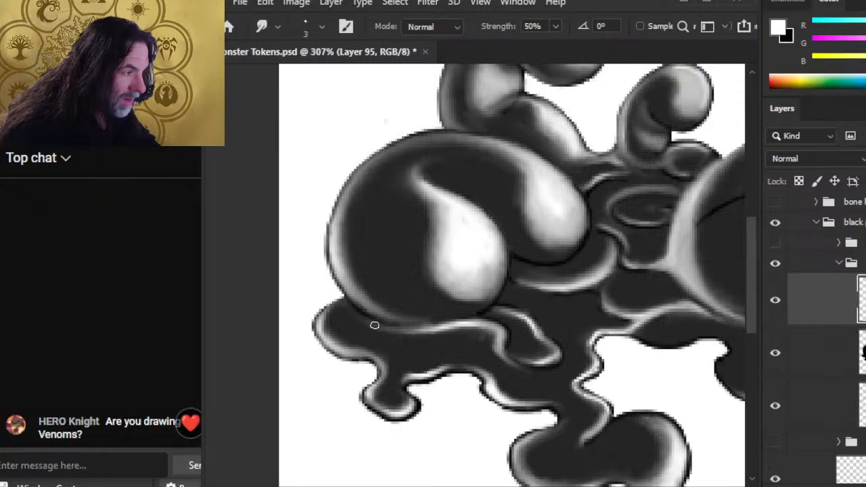
Step: Lay a soft light stroke along the lower-left puddle rim and blend it at 50% smudge
key("b")
key("r")
mouse_move(353, 310)
left_mouse_down()
mouse_move(390, 329)
mouse_move(353, 312)
left_mouse_up()
key("b")
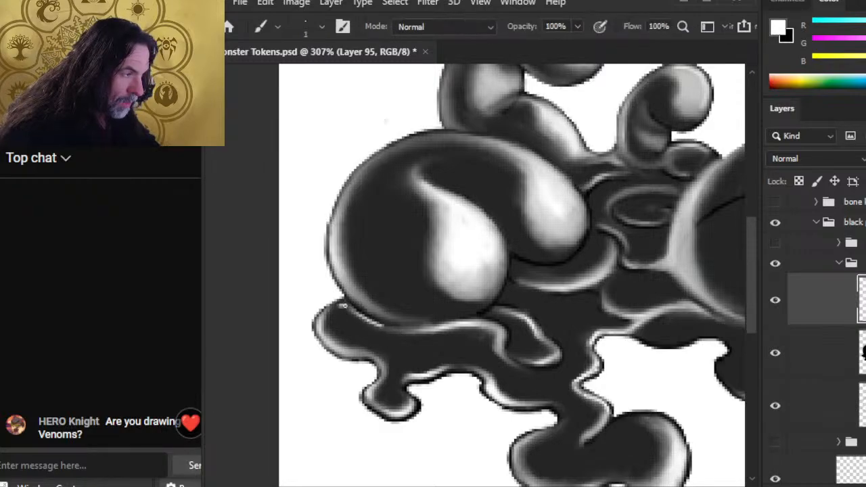
key("r")
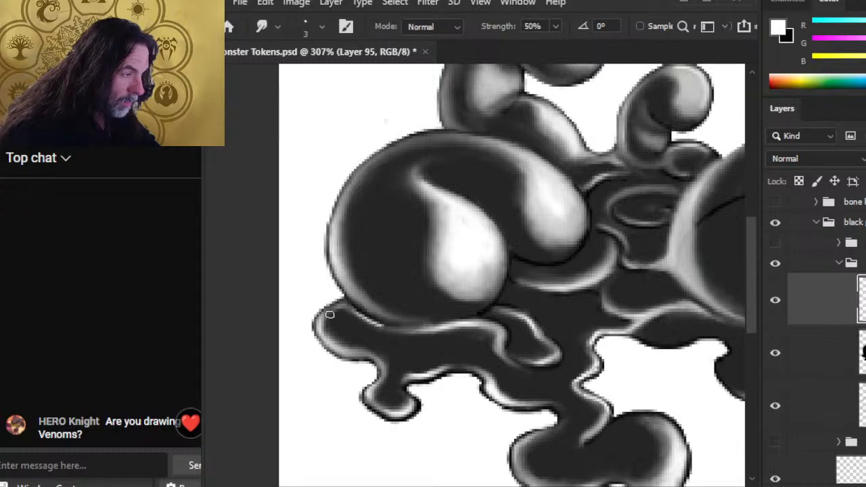
key("b")
key("r")
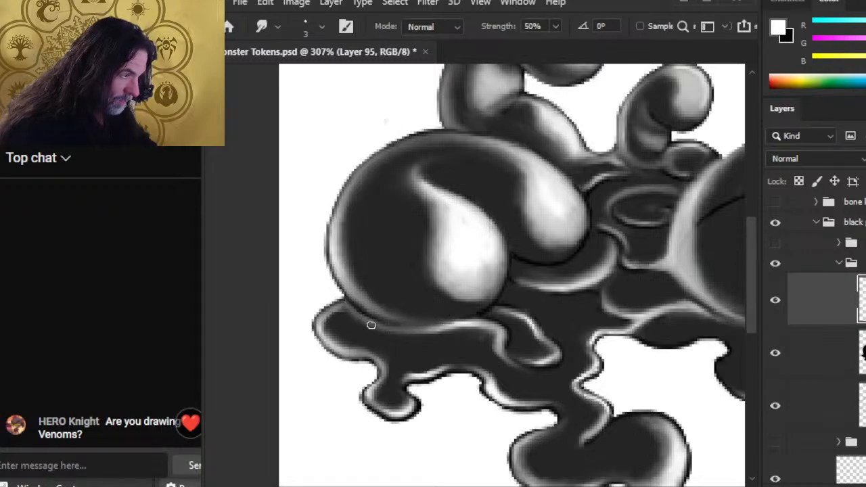
key("z")
key("ctrl+0")
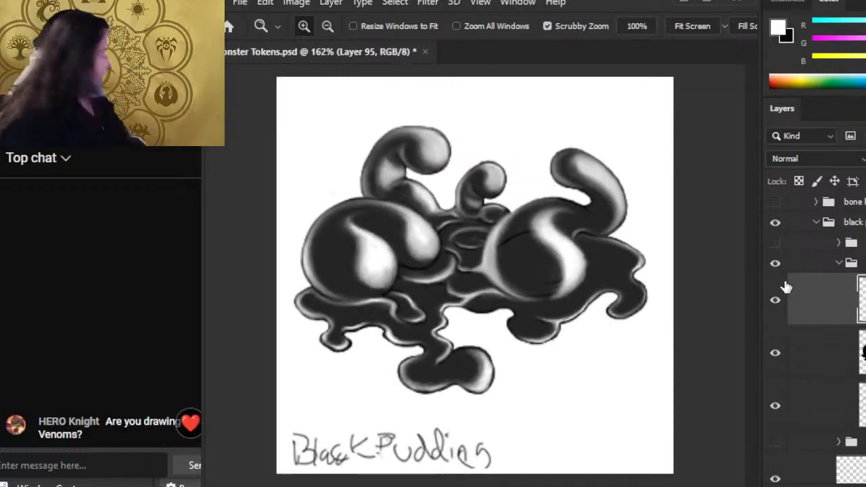
left_click(862, 353)
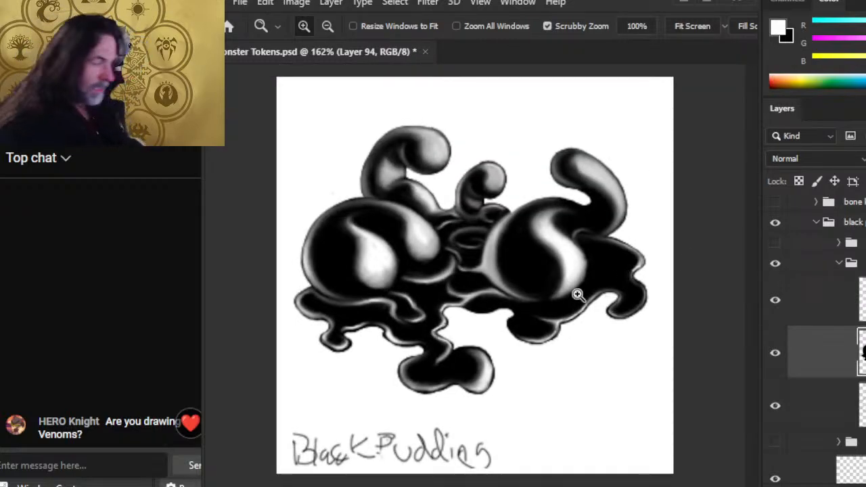
left_click_drag(575, 342, 532, 337)
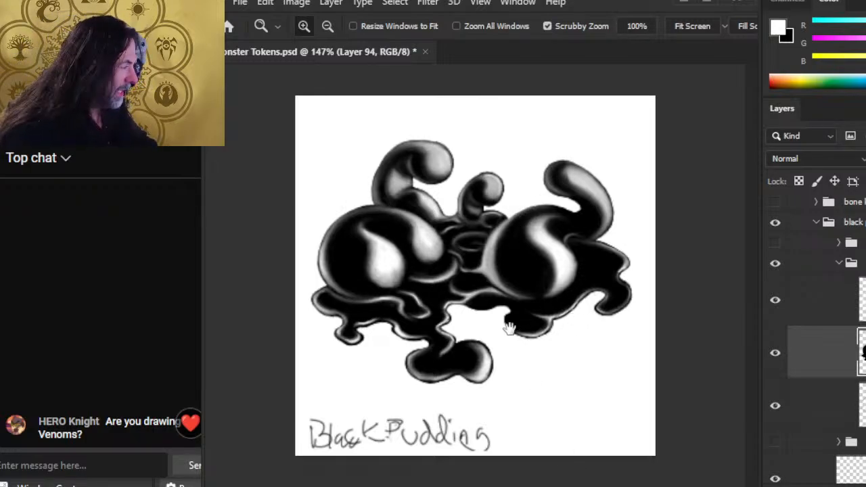
left_click_drag(593, 277, 529, 309)
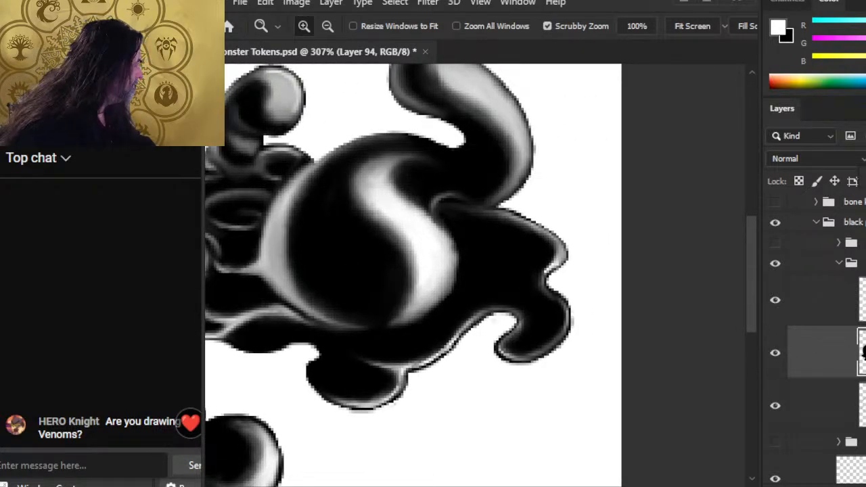
key("7")
key("b")
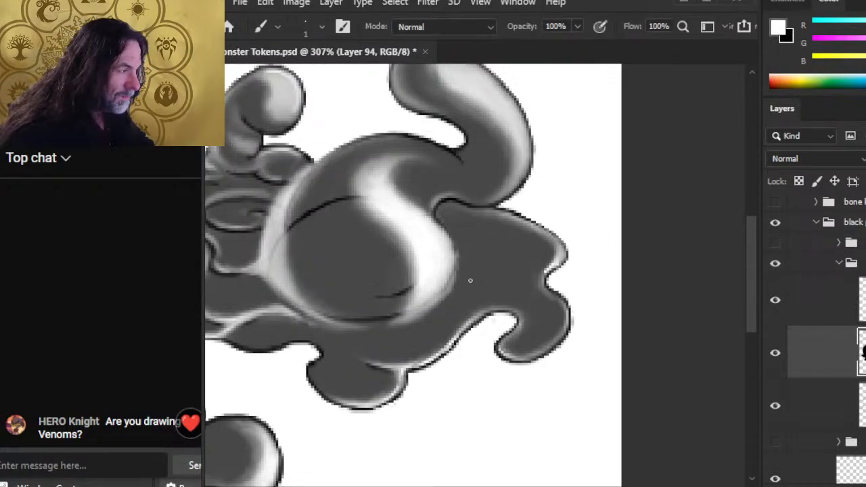
mouse_move(470, 280)
left_mouse_down()
mouse_move(498, 277)
mouse_move(515, 261)
mouse_move(515, 241)
left_mouse_up()
key("r")
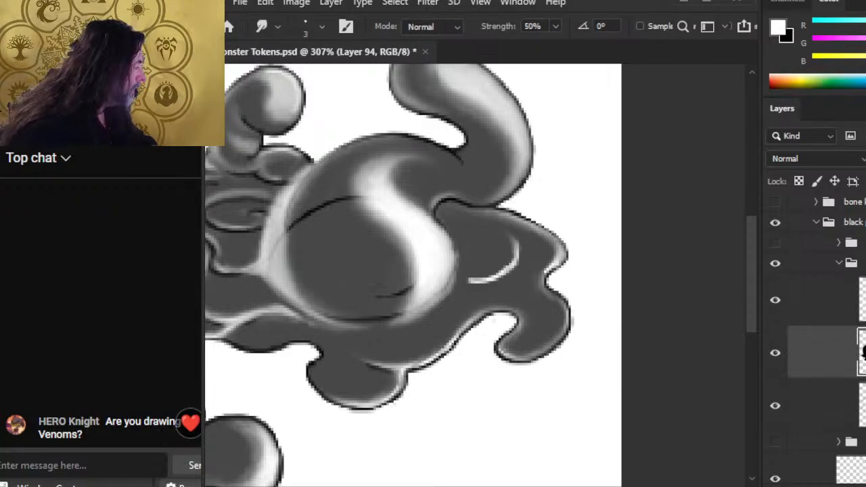
key("ctrl+z")
key("ctrl+z")
key("ctrl+z")
key("ctrl+z")
key("ctrl+z")
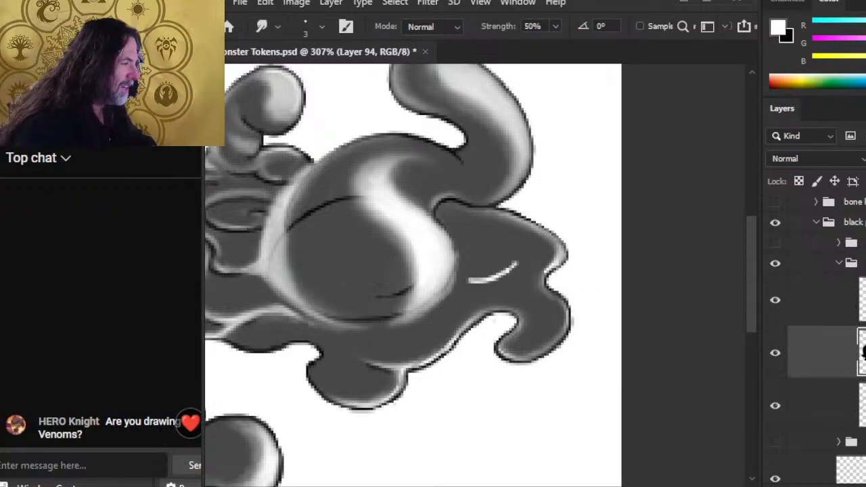
key("ctrl+z")
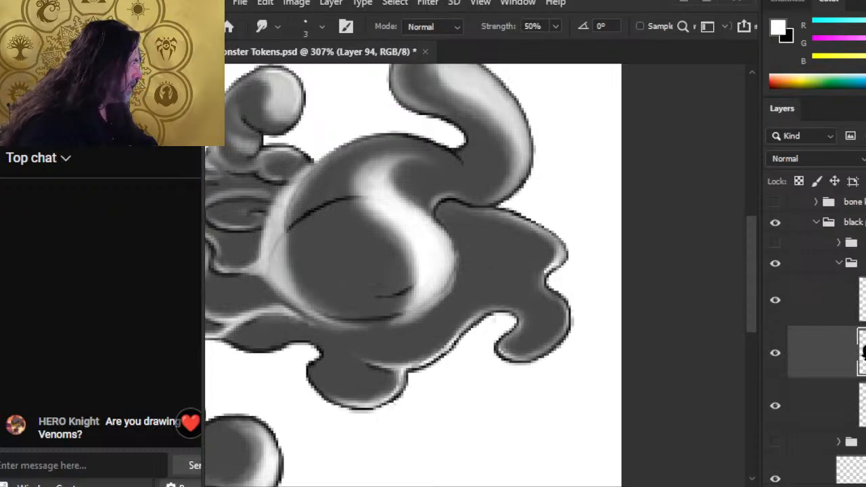
left_click(843, 322)
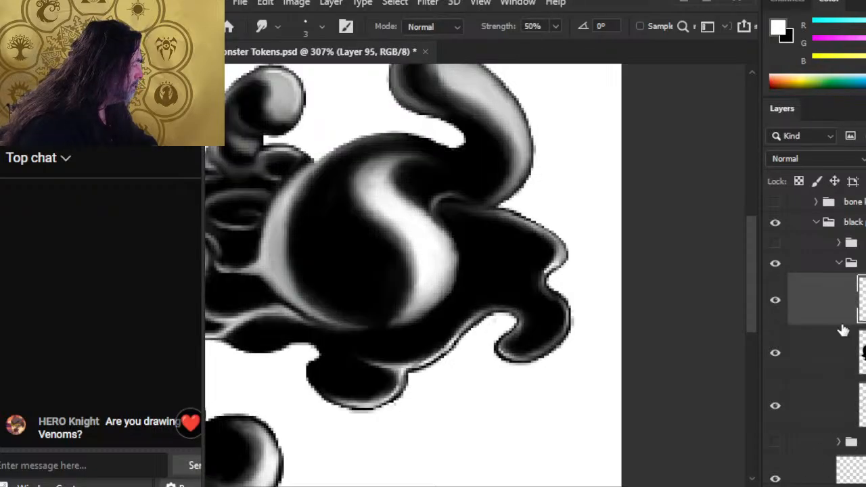
Step: Smudge the S-shaped highlight's right and upper-right edges softer on Layer 95
key("b")
mouse_move(519, 242)
left_mouse_down()
mouse_move(496, 266)
mouse_move(493, 287)
mouse_move(477, 296)
mouse_move(511, 264)
left_mouse_up()
key("ctrl+z")
key("r")
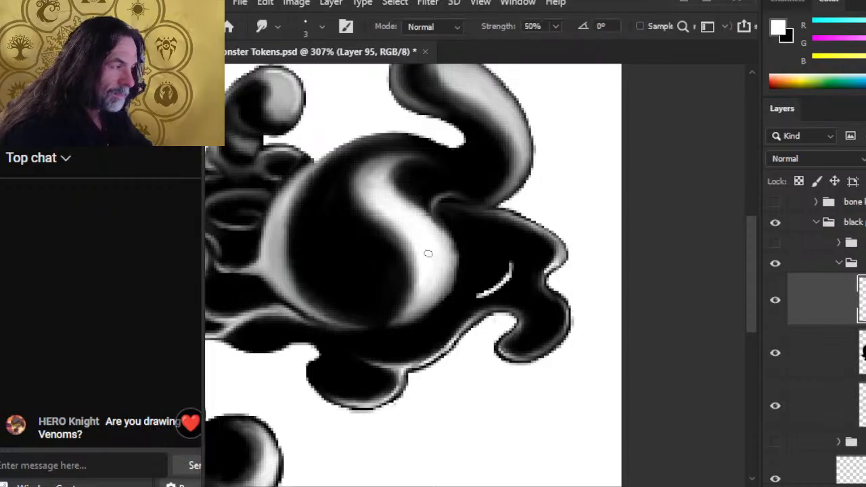
left_click_drag(453, 266, 445, 240)
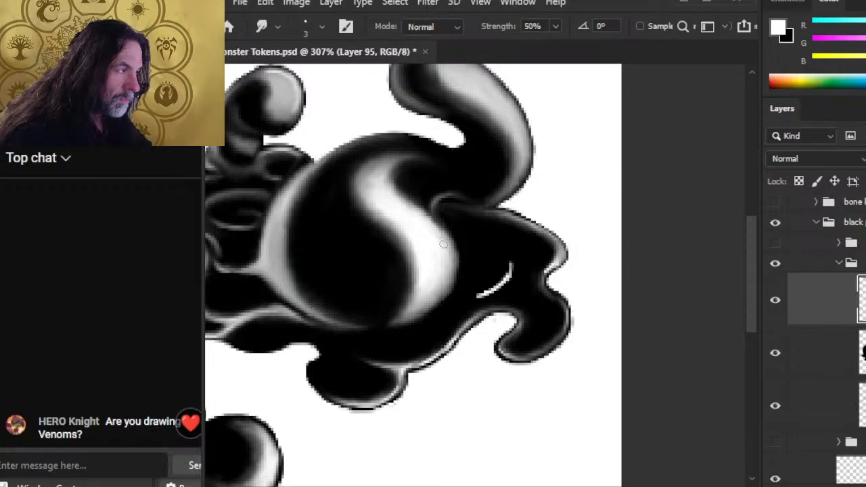
mouse_move(454, 263)
left_mouse_down()
mouse_move(428, 213)
mouse_move(446, 245)
mouse_move(398, 189)
left_mouse_up()
left_click_drag(431, 233, 396, 187)
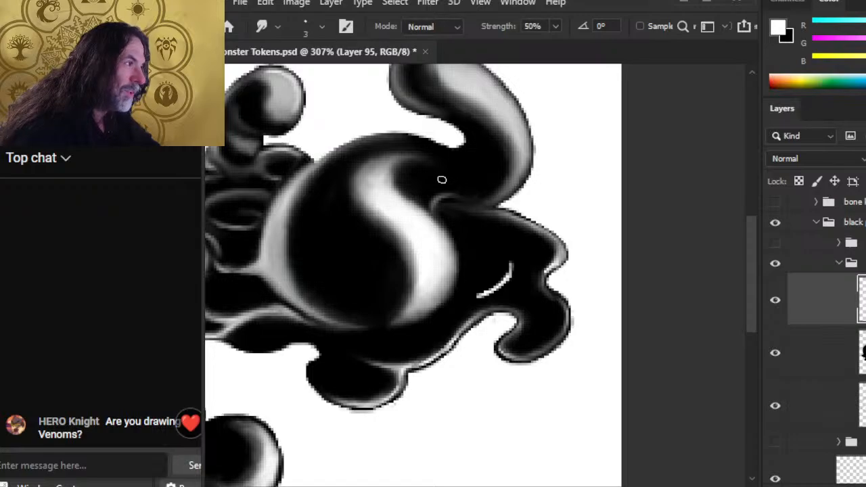
Step: Blend the highlight where the tentacle meets the mound, cleaning up with the eraser
key("e")
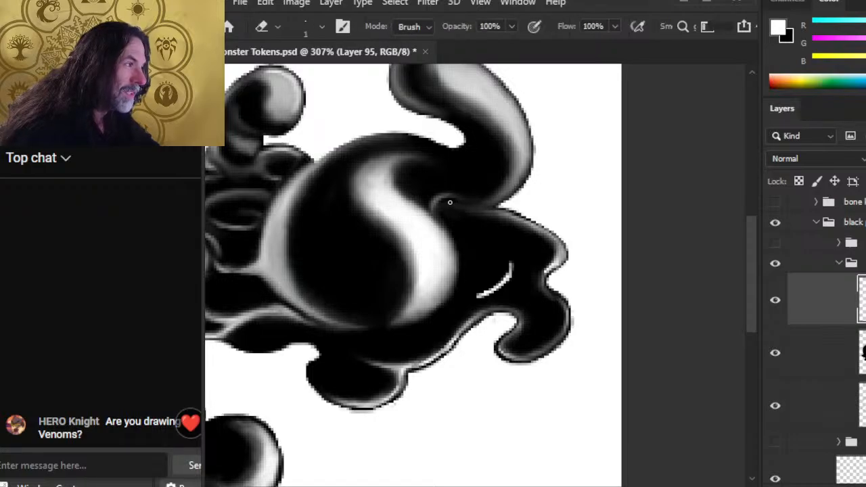
key("r")
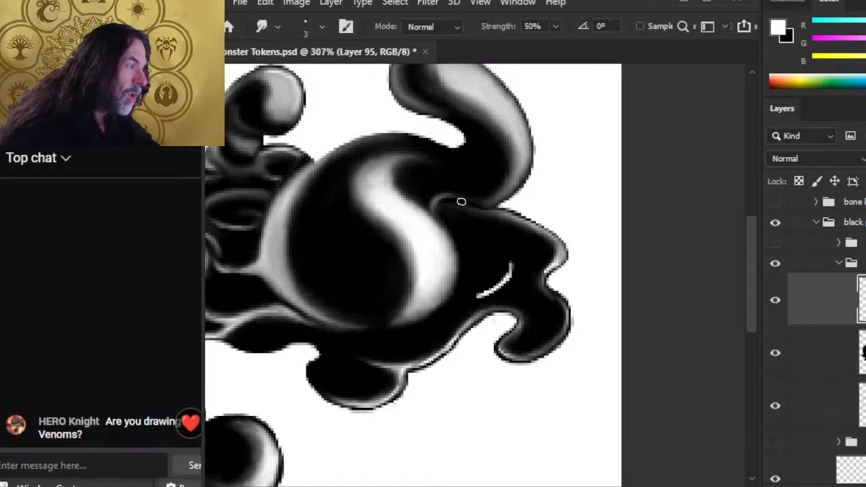
key("b")
left_click_drag(489, 202, 466, 199)
key("r")
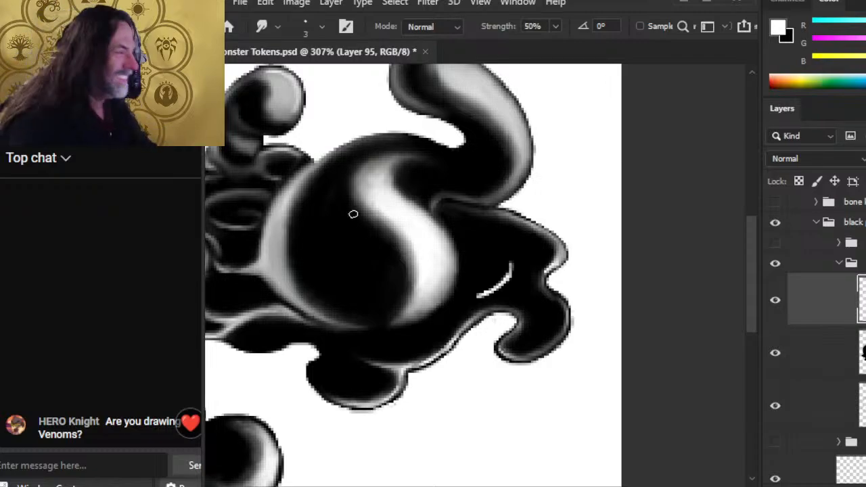
key("e")
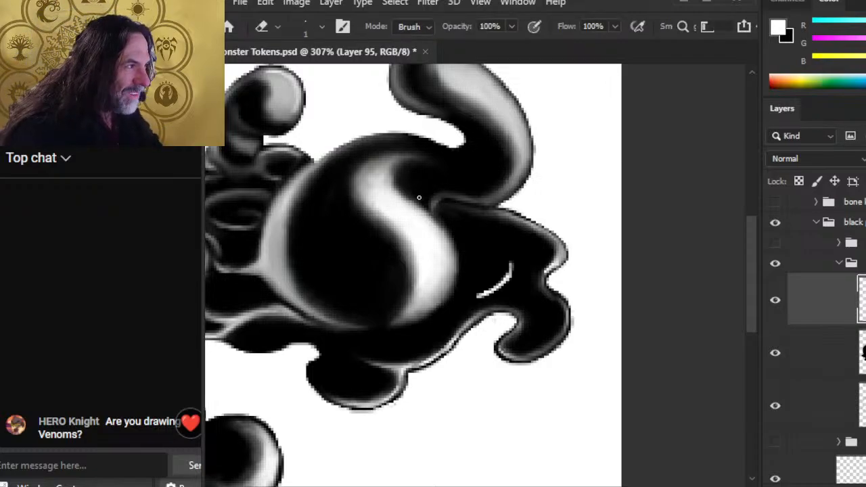
key("r")
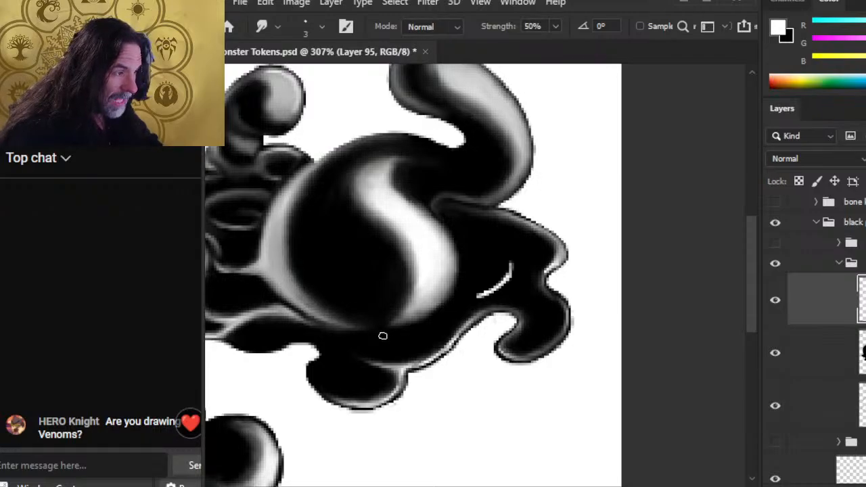
Step: Taper the white highlight's lower-left tail and smudge the thin rim highlight
key("e")
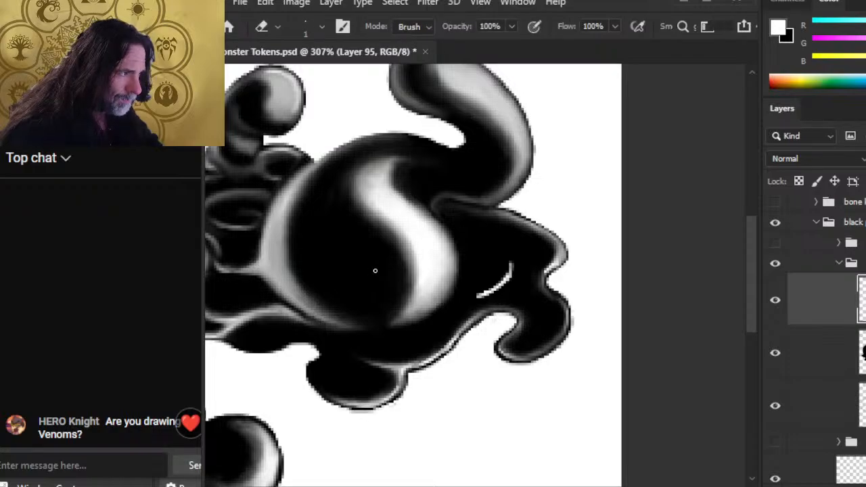
key("r")
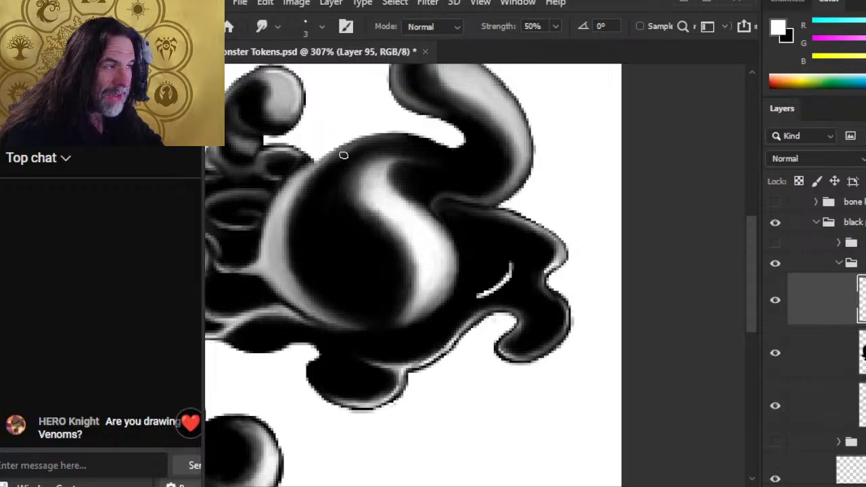
key("e")
key("r")
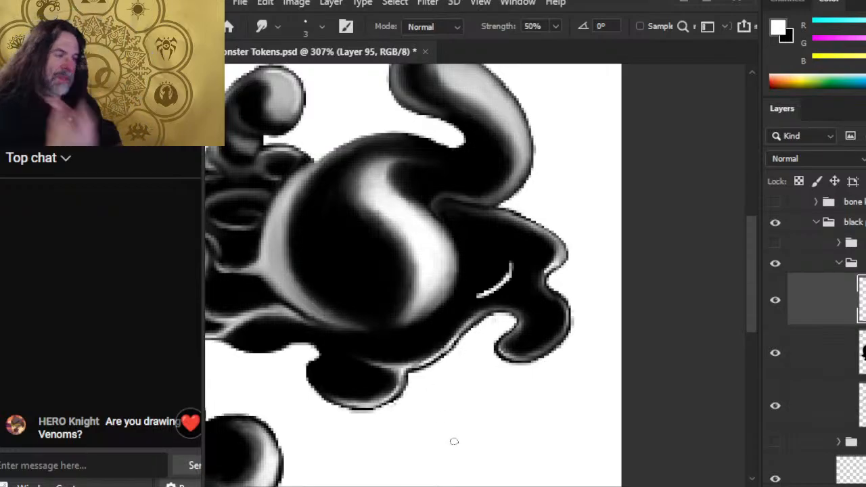
mouse_move(490, 292)
left_mouse_down()
mouse_move(473, 297)
mouse_move(514, 260)
mouse_move(500, 246)
left_mouse_up()
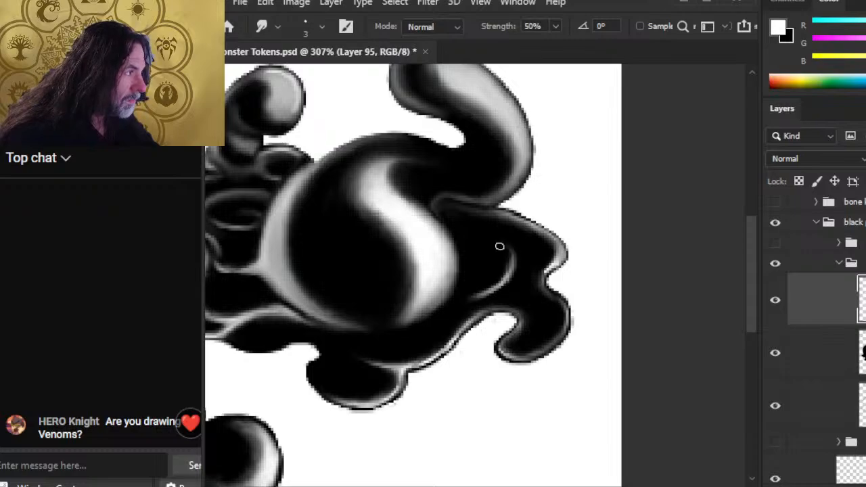
mouse_move(504, 282)
left_mouse_down()
mouse_move(502, 246)
mouse_move(473, 242)
left_mouse_up()
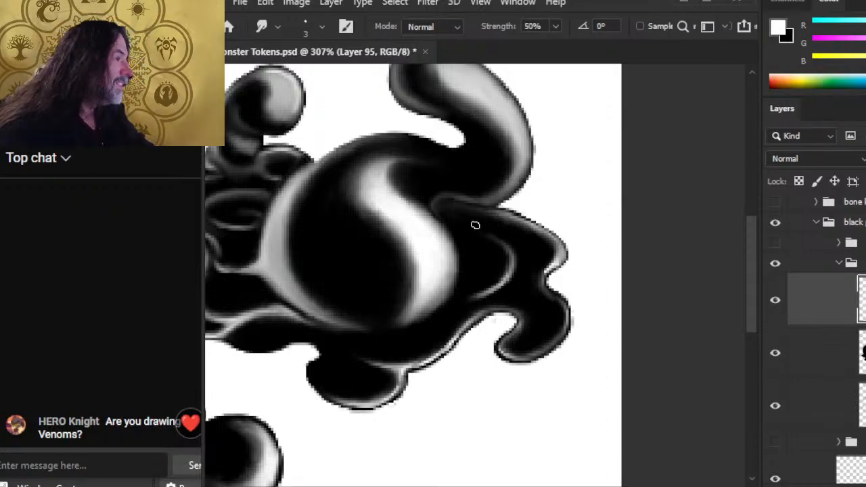
Step: Erase faint stray light pixels along the tentacle-base edge
key("e")
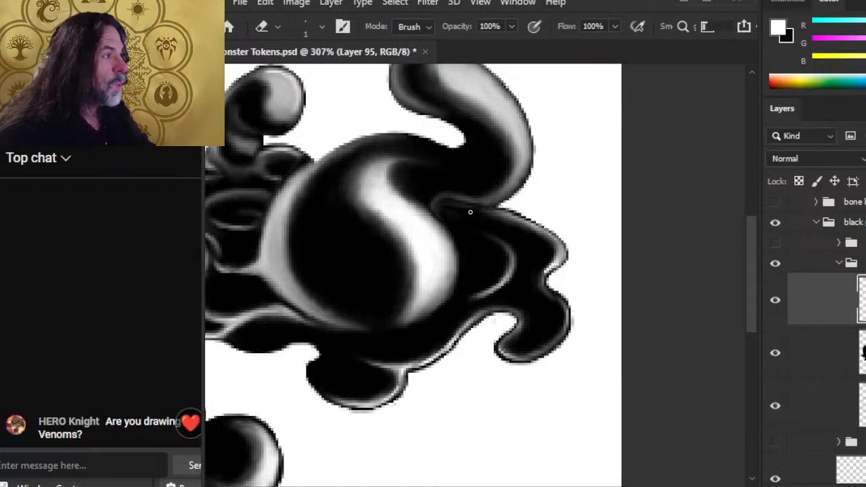
left_click_drag(470, 212, 485, 214)
key("r")
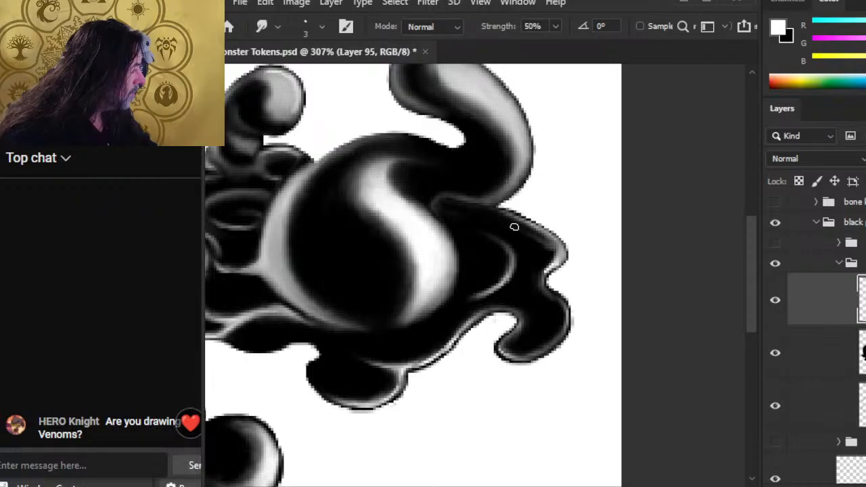
key("e")
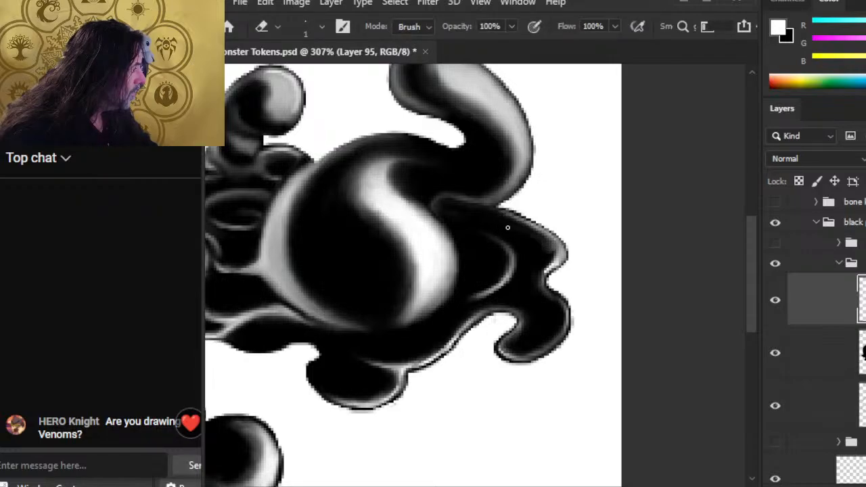
key("r")
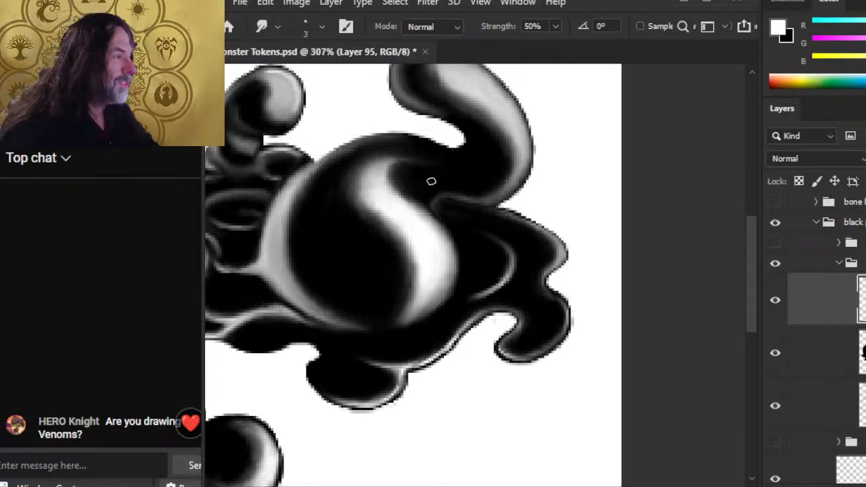
Step: Paint a light stroke along the tentacle's upper edge to blend in
key("b")
key("r")
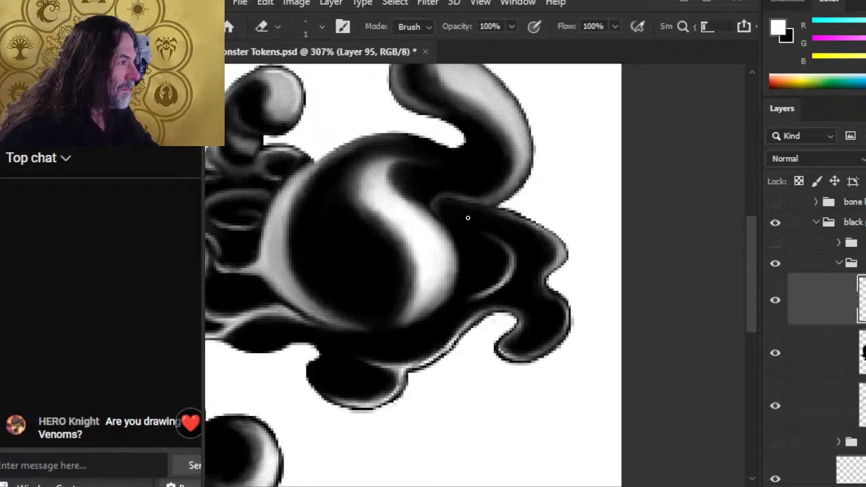
key("r")
key("b")
left_click_drag(453, 204, 494, 213)
key("r")
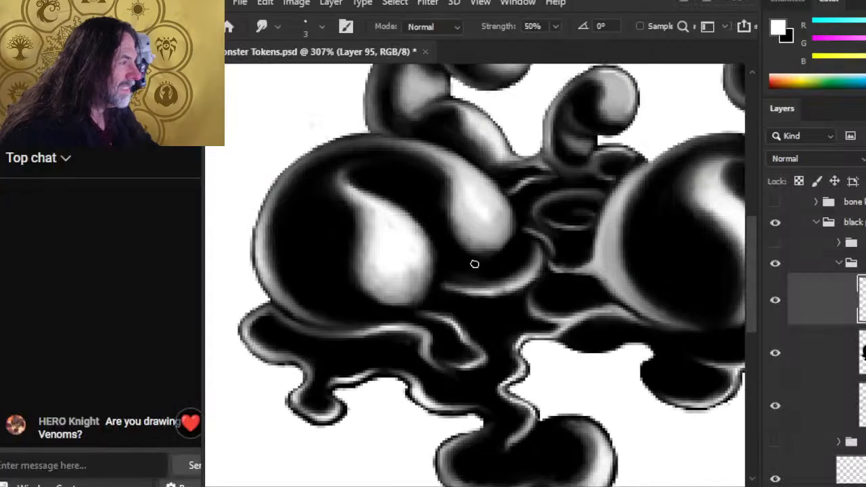
Step: Soften and darken the bright highlight line near the curling tentacle
mouse_move(573, 336)
left_mouse_down()
mouse_move(437, 280)
mouse_move(421, 295)
left_mouse_up()
left_click_drag(521, 265, 402, 363)
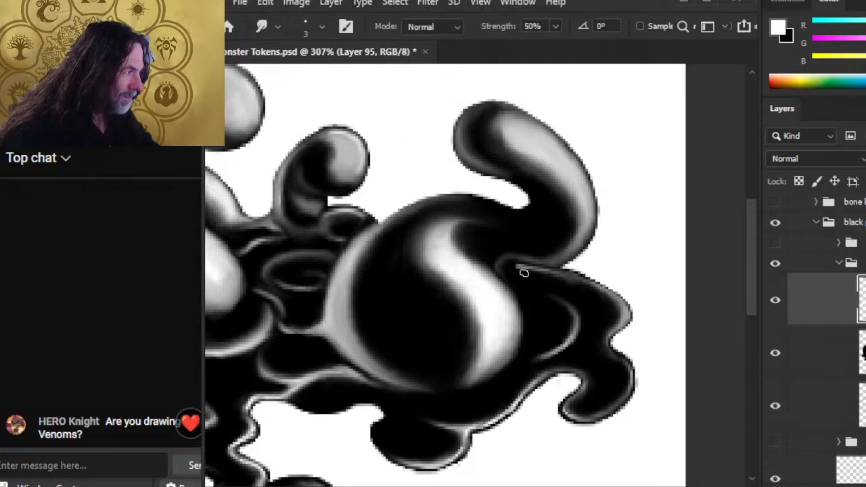
key("e")
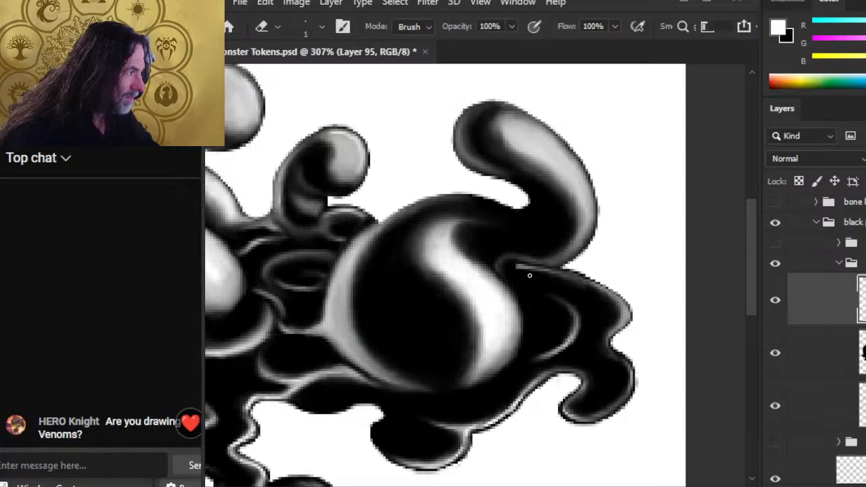
key("r")
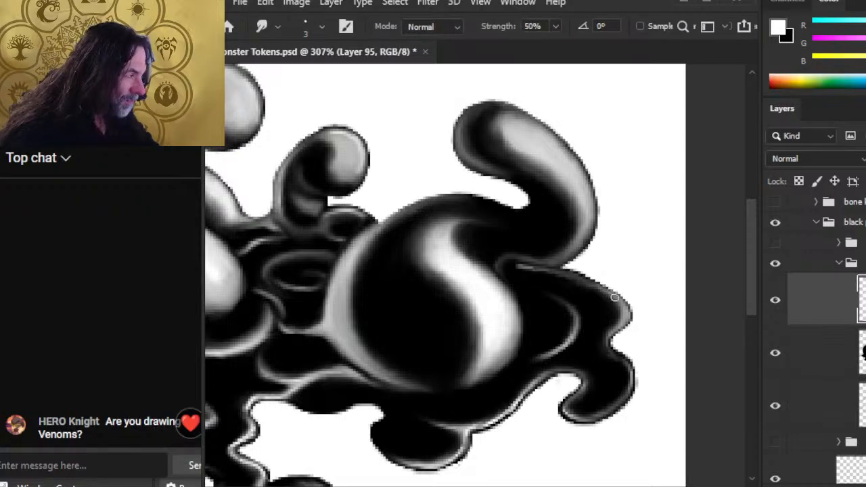
key("e")
key("r")
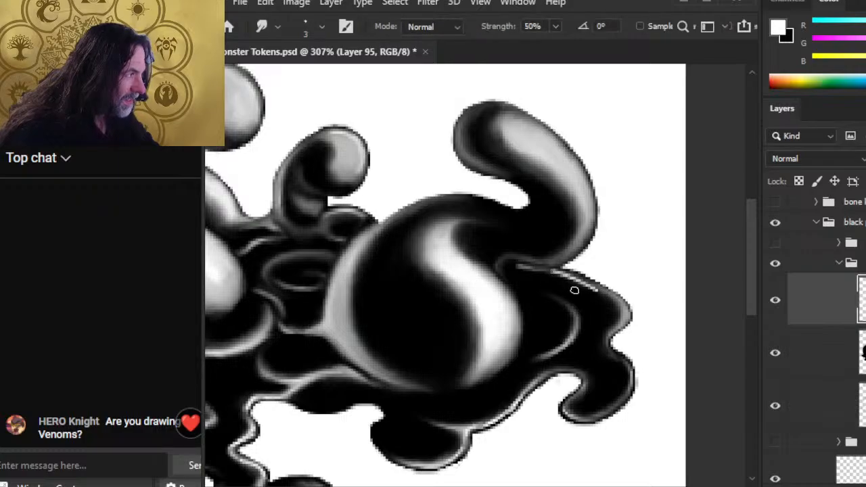
left_click_drag(582, 283, 567, 276)
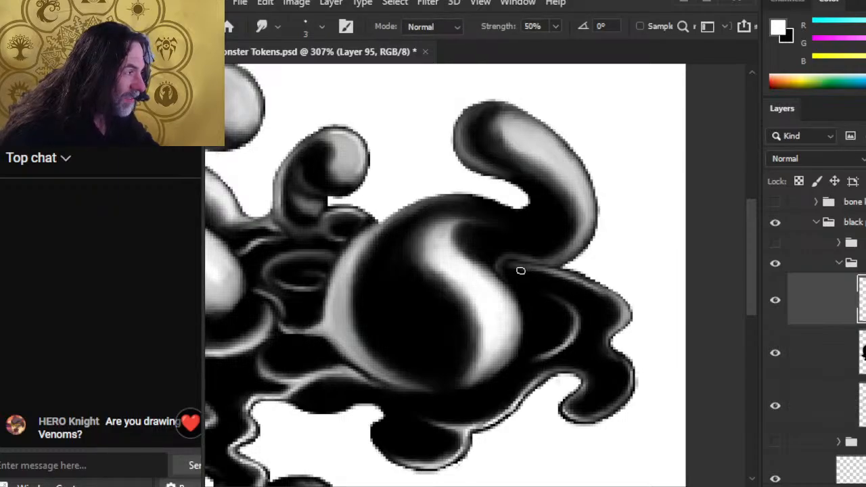
Step: Paint a short white stroke at the tentacle base
key("e")
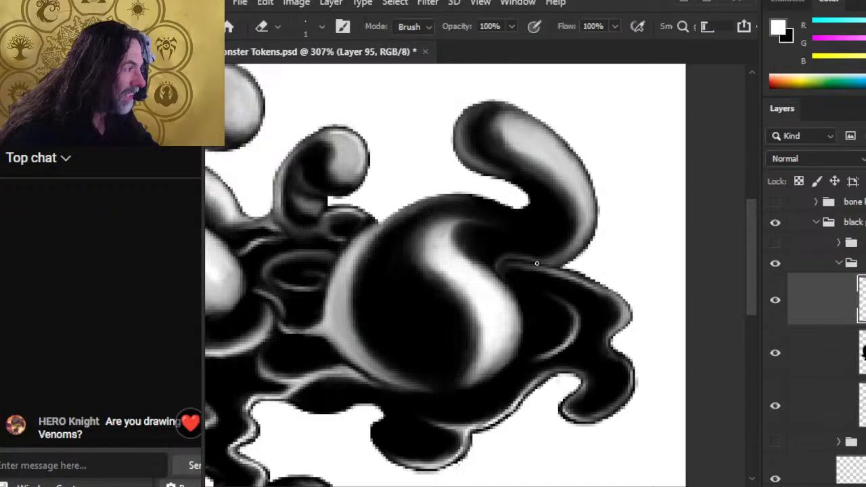
key("r")
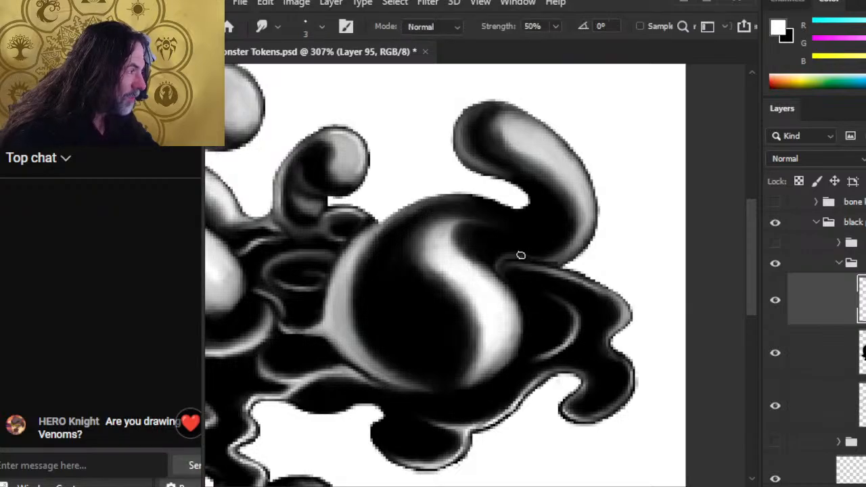
key("b")
key("r")
mouse_move(521, 259)
left_mouse_down()
mouse_move(553, 258)
mouse_move(536, 260)
mouse_move(556, 257)
mouse_move(518, 248)
mouse_move(547, 256)
mouse_move(508, 260)
left_mouse_up()
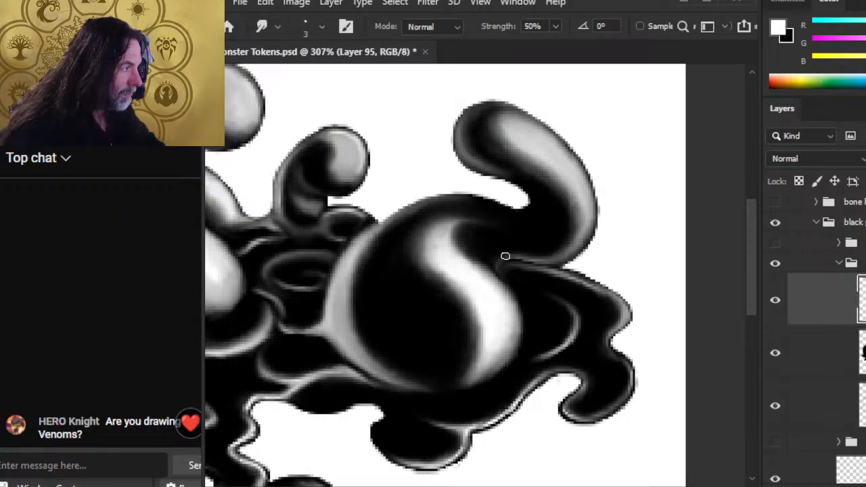
Step: Zoom in on the small ring and bump and paint a small white rim highlight
key("z")
mouse_move(599, 353)
left_mouse_down()
mouse_move(543, 405)
mouse_move(417, 381)
left_mouse_up()
mouse_move(272, 296)
left_mouse_down()
mouse_move(326, 291)
mouse_move(388, 357)
left_mouse_up()
left_click_drag(339, 346, 387, 342)
key("b")
key("r")
left_click_drag(340, 323, 383, 305)
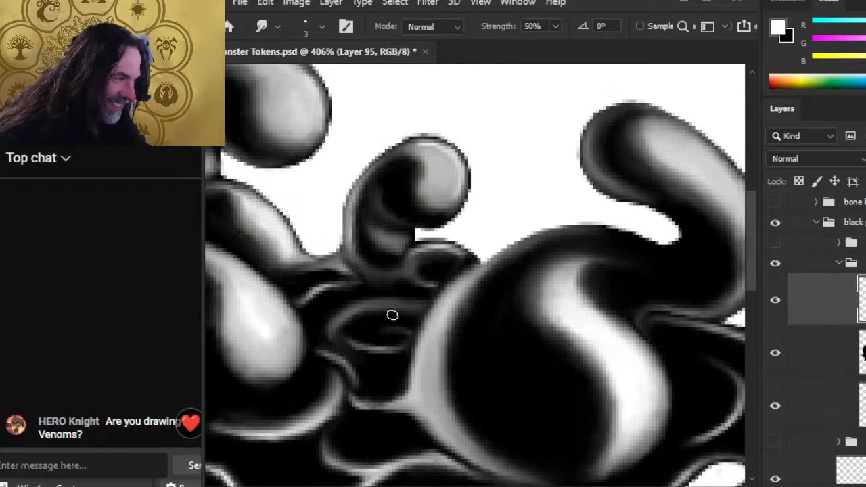
Step: Dab white highlights on the ring's rim and lower right and smudge them in
key("b")
mouse_move(385, 324)
left_mouse_down()
mouse_move(405, 337)
mouse_move(384, 323)
mouse_move(363, 328)
mouse_move(390, 322)
mouse_move(378, 327)
mouse_move(406, 333)
mouse_move(378, 339)
mouse_move(398, 332)
mouse_move(391, 343)
mouse_move(403, 343)
mouse_move(368, 344)
left_mouse_up()
key("r")
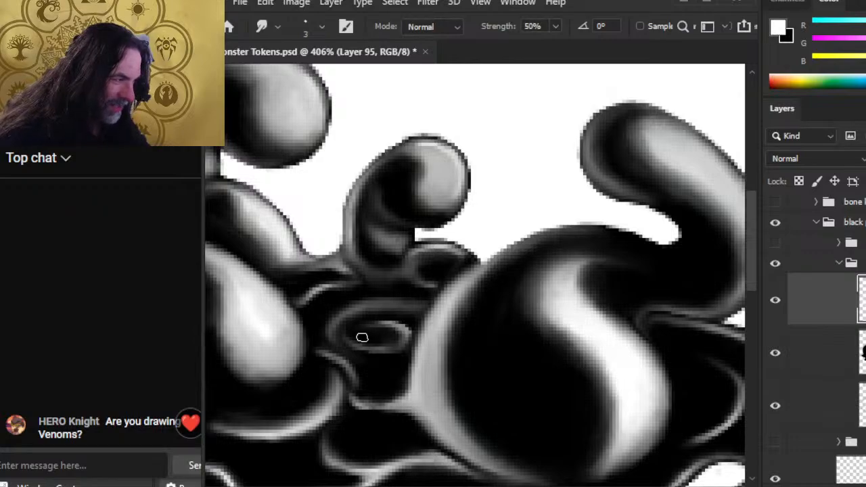
key("b")
left_click_drag(385, 348, 402, 342)
key("r")
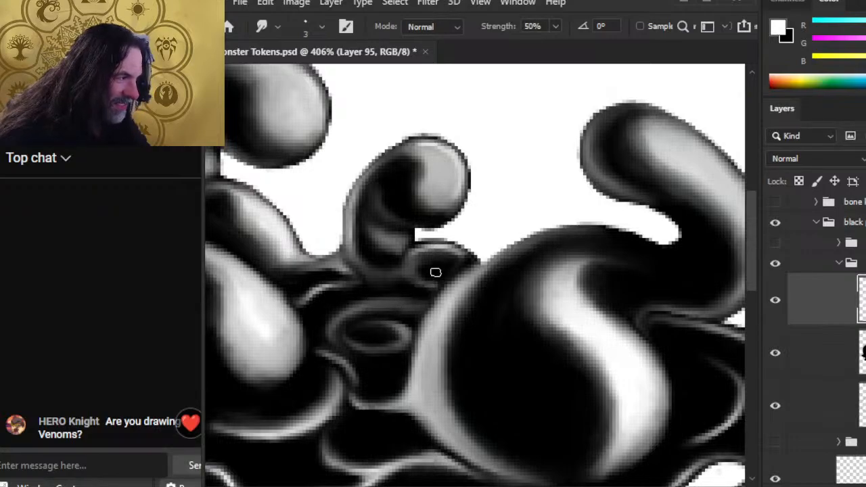
Step: Paint a highlight along the small bump's left edge and soften it with repeated smudging
key("b")
mouse_move(412, 268)
left_mouse_down()
mouse_move(434, 283)
mouse_move(420, 283)
mouse_move(415, 258)
mouse_move(414, 277)
mouse_move(430, 252)
mouse_move(423, 276)
left_mouse_up()
key("r")
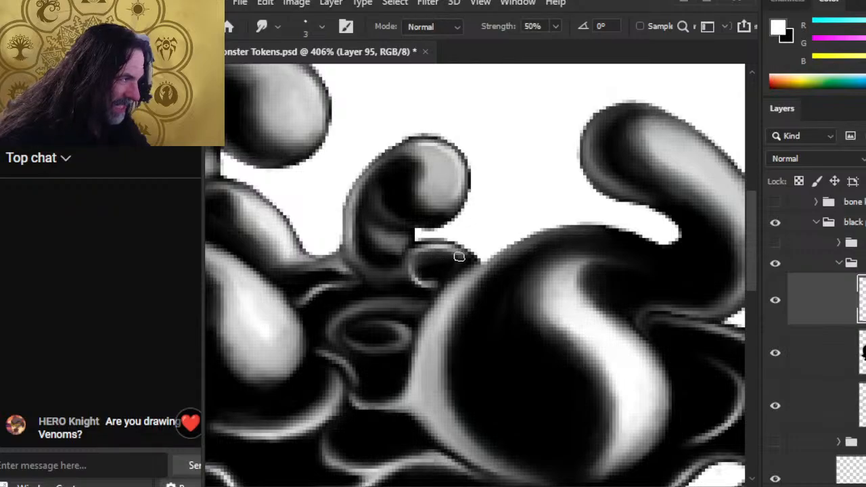
key("b")
key("r")
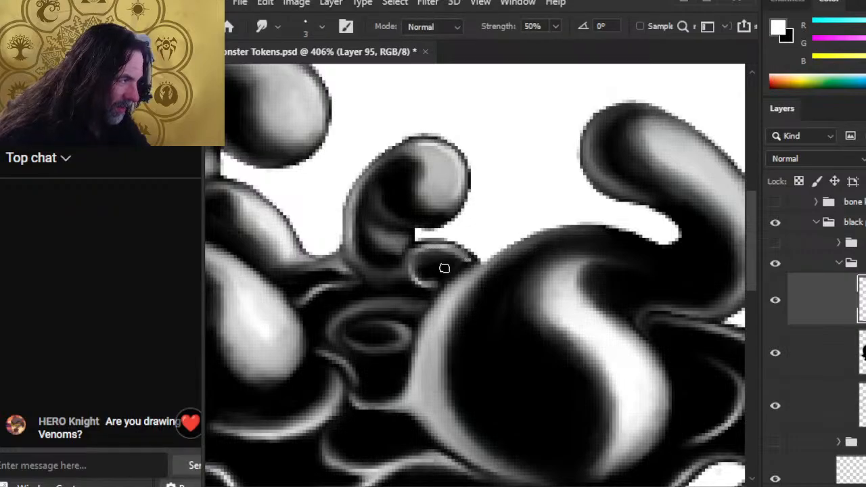
key("b")
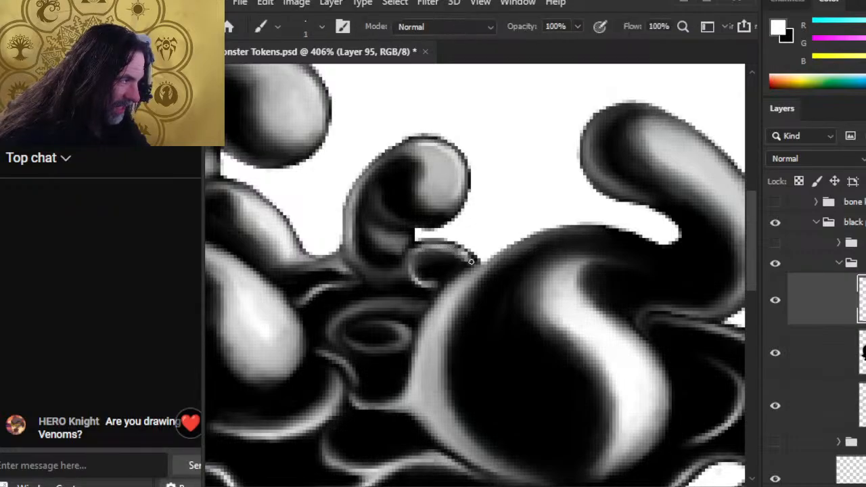
key("r")
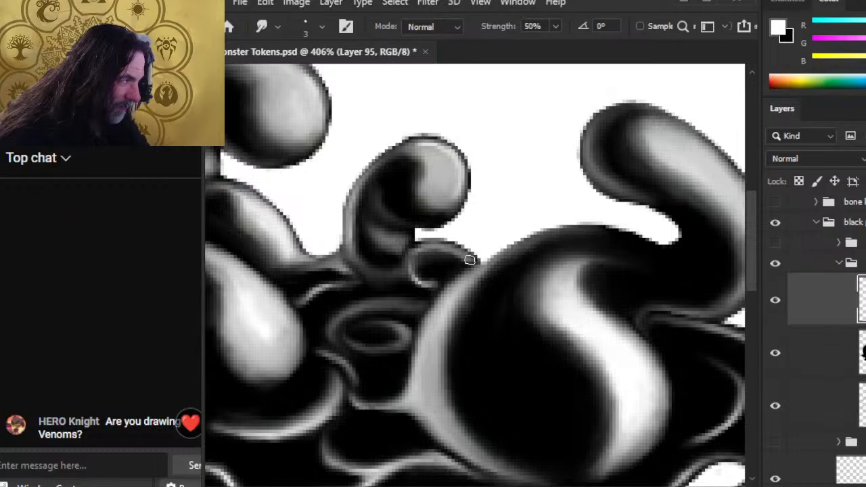
key("b")
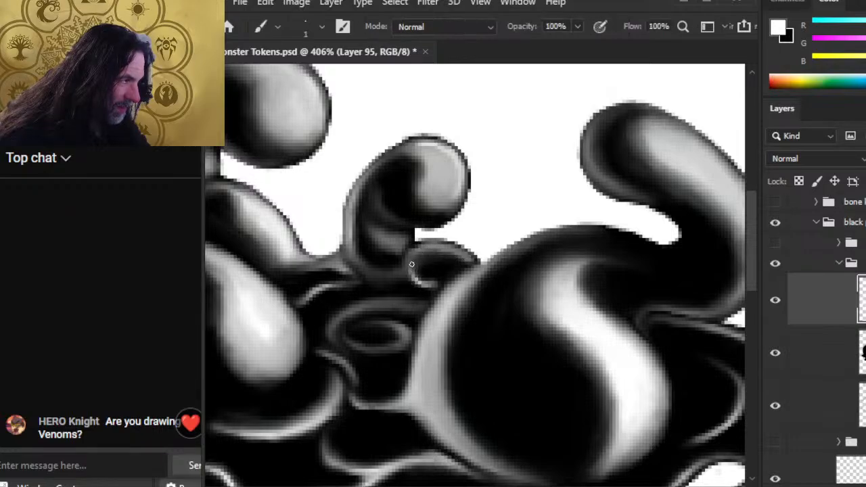
key("r")
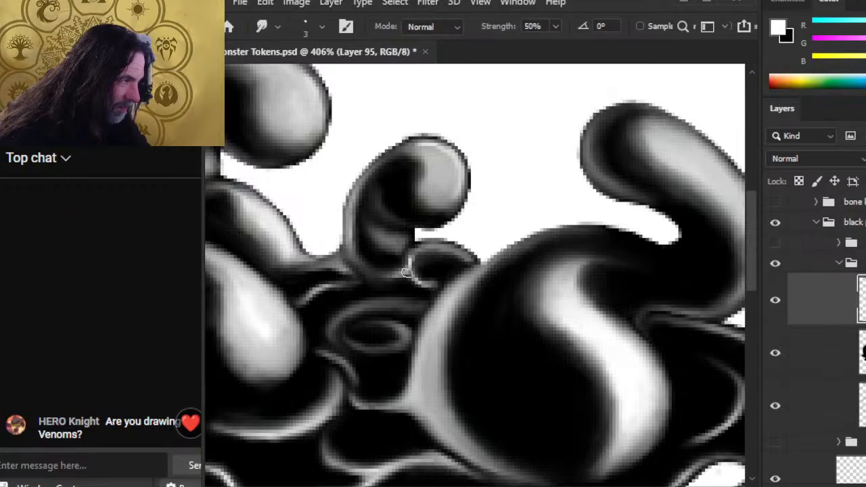
key("b")
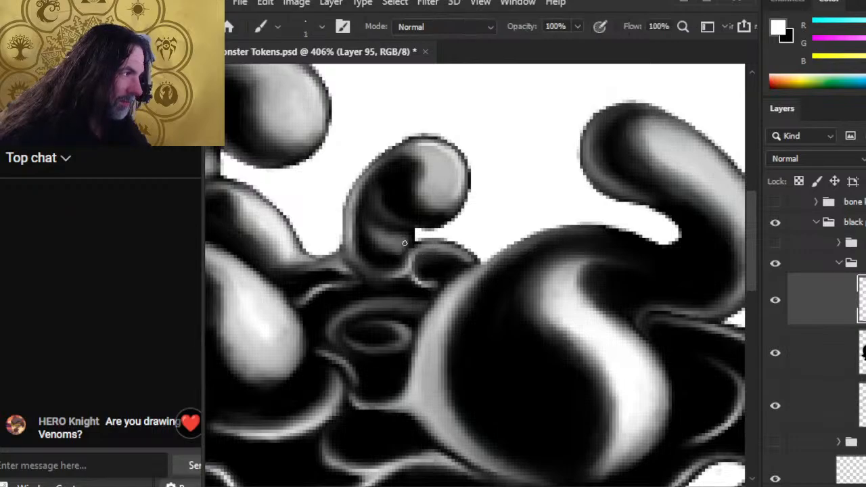
key("r")
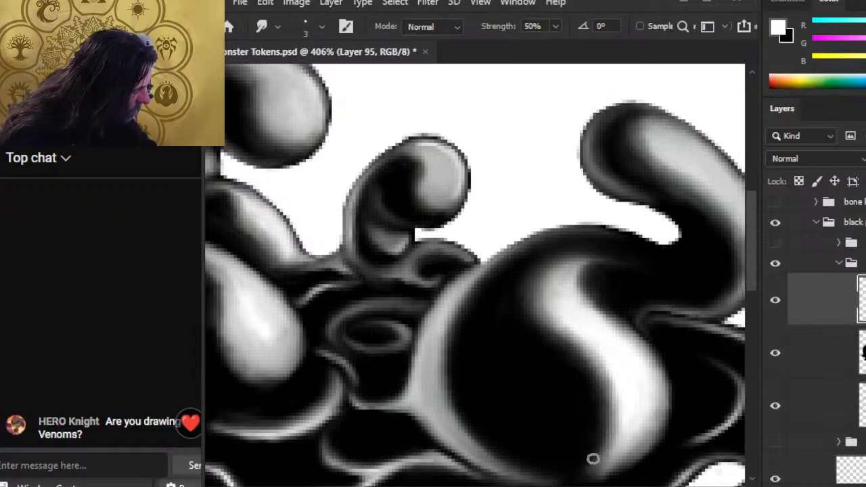
key("z")
left_click_drag(519, 370, 423, 332)
left_click_drag(536, 348, 602, 352)
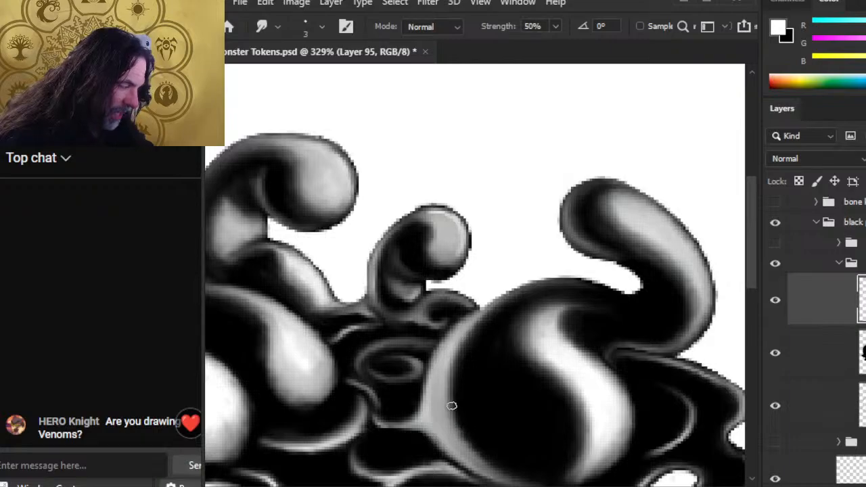
Step: Smear the lower-left edge of the big blob's white highlight, then save the document
left_click_drag(515, 457, 494, 397)
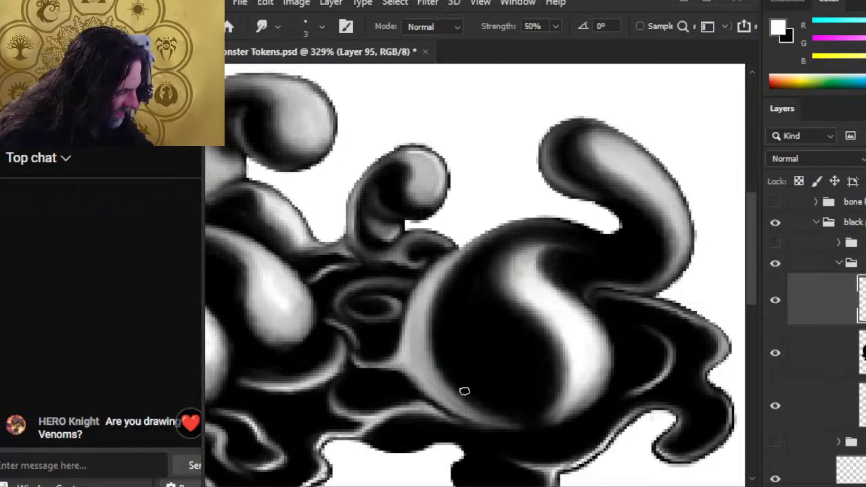
key("e")
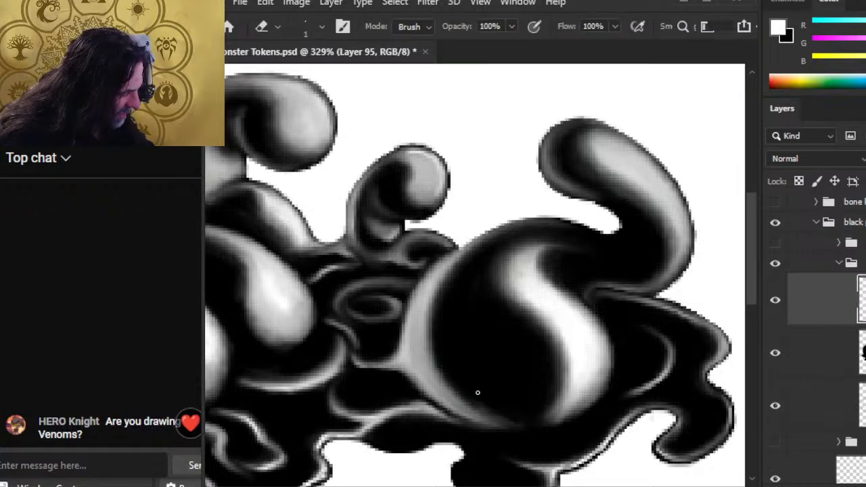
key("r")
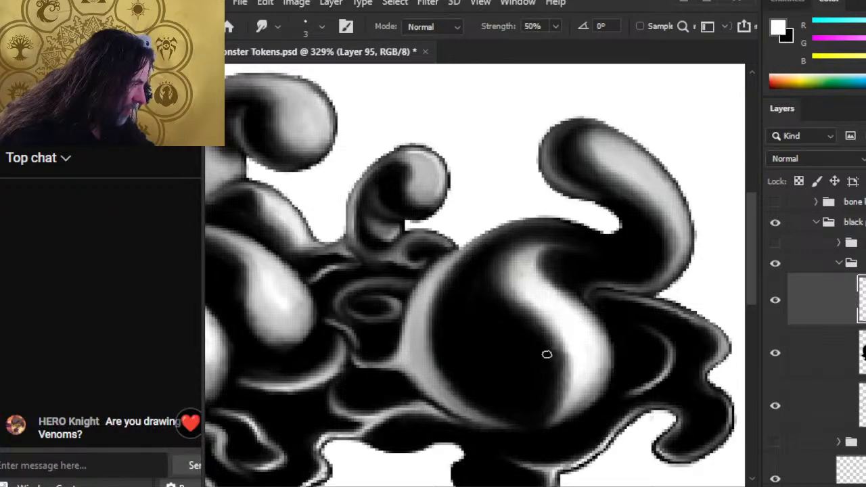
mouse_move(545, 420)
left_mouse_down()
mouse_move(563, 392)
mouse_move(549, 406)
mouse_move(561, 401)
left_mouse_up()
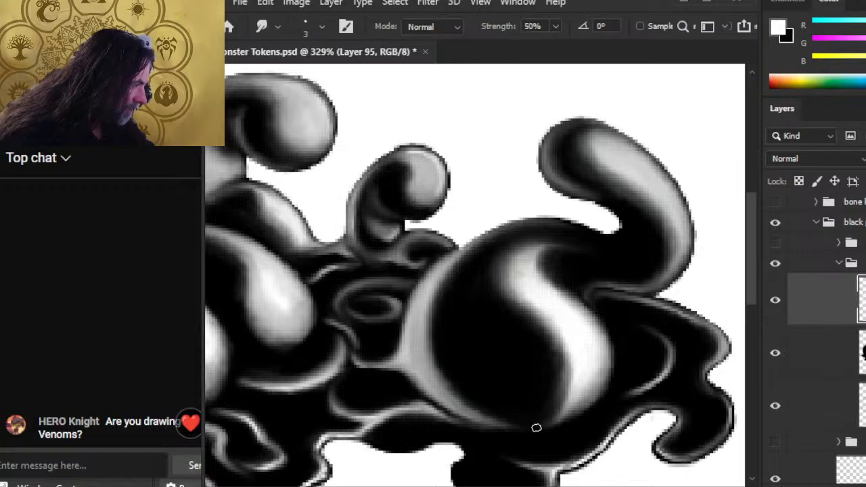
key("e")
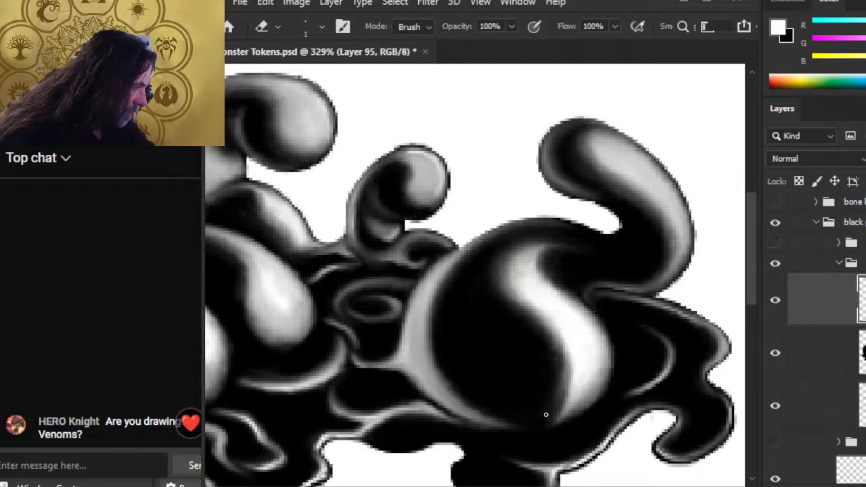
key("r")
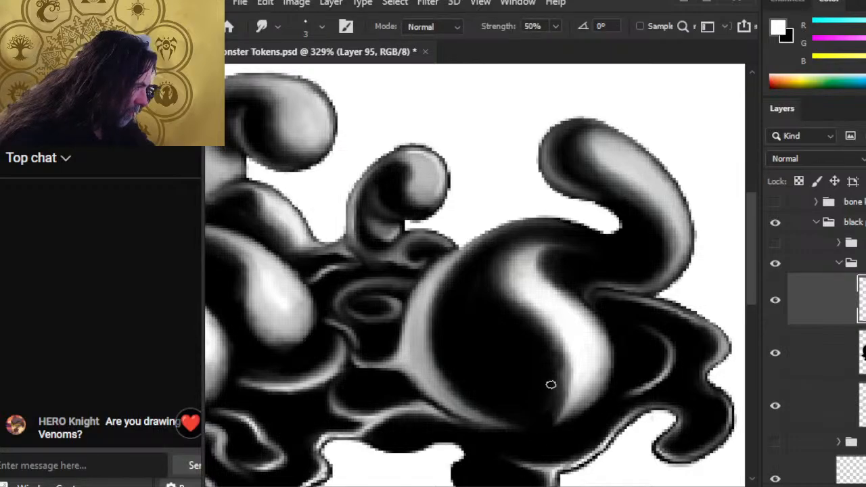
key("ctrl+s")
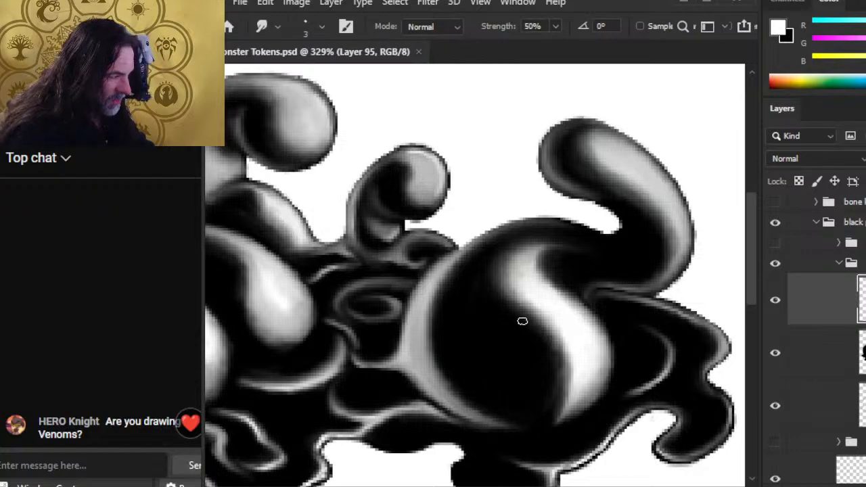
Step: Reshape the large blob's highlight and blend its left edge upward into the black body
mouse_move(517, 300)
left_mouse_down()
mouse_move(553, 354)
mouse_move(534, 312)
mouse_move(554, 333)
mouse_move(532, 343)
mouse_move(536, 331)
mouse_move(550, 346)
mouse_move(540, 363)
mouse_move(558, 355)
mouse_move(561, 369)
mouse_move(553, 349)
mouse_move(553, 403)
mouse_move(555, 380)
mouse_move(531, 333)
mouse_move(558, 373)
mouse_move(517, 322)
mouse_move(550, 349)
mouse_move(547, 327)
mouse_move(555, 334)
mouse_move(551, 401)
mouse_move(567, 352)
mouse_move(546, 401)
mouse_move(569, 369)
mouse_move(539, 412)
mouse_move(541, 423)
mouse_move(565, 355)
mouse_move(555, 403)
mouse_move(543, 357)
mouse_move(558, 372)
mouse_move(528, 309)
mouse_move(570, 378)
mouse_move(551, 326)
mouse_move(564, 353)
mouse_move(563, 387)
mouse_move(549, 425)
mouse_move(596, 403)
mouse_move(549, 429)
mouse_move(595, 400)
mouse_move(586, 415)
mouse_move(599, 392)
mouse_move(543, 422)
mouse_move(594, 388)
mouse_move(573, 415)
mouse_move(594, 402)
mouse_move(603, 353)
mouse_move(594, 384)
mouse_move(606, 367)
mouse_move(551, 413)
mouse_move(568, 344)
left_mouse_up()
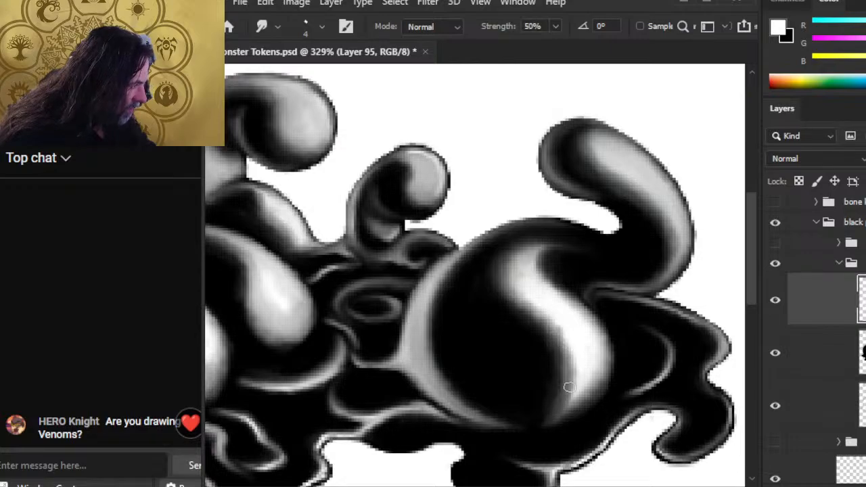
left_click_drag(569, 387, 560, 345)
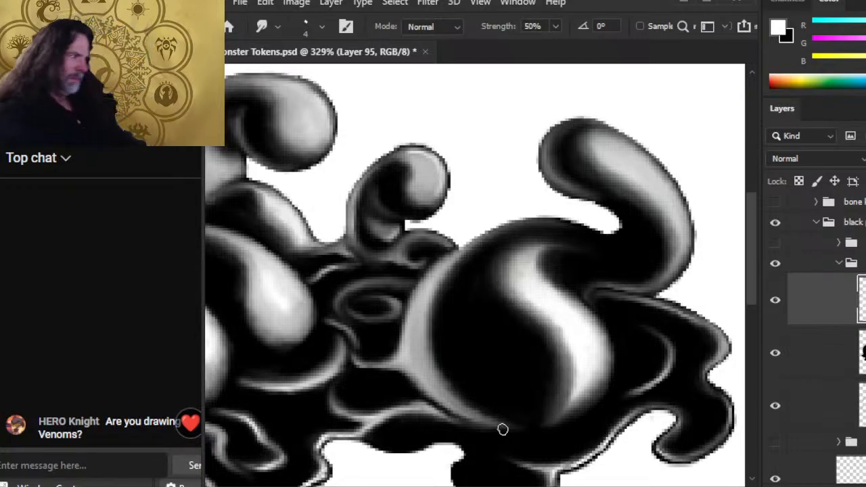
mouse_move(629, 372)
left_mouse_down()
mouse_move(607, 392)
mouse_move(584, 387)
left_mouse_up()
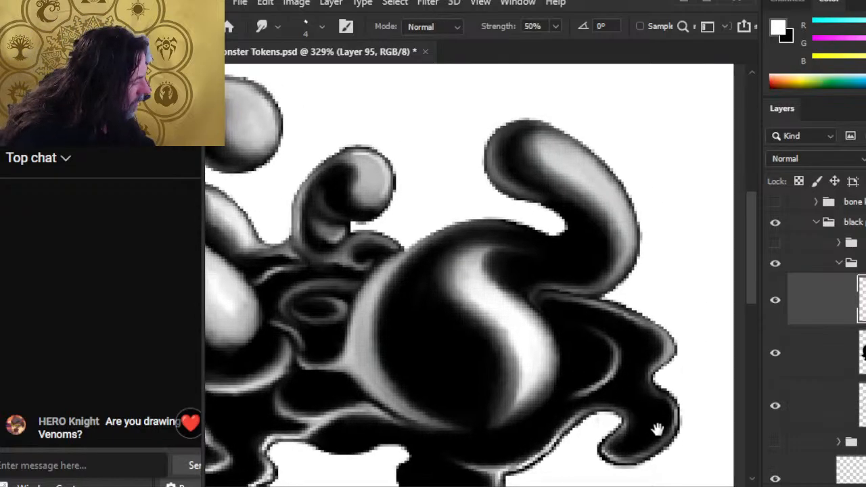
Step: Add a white highlight where the tall tentacle meets the central blob, then smudge it into a grey rim
left_click_drag(675, 433, 586, 401)
key("b")
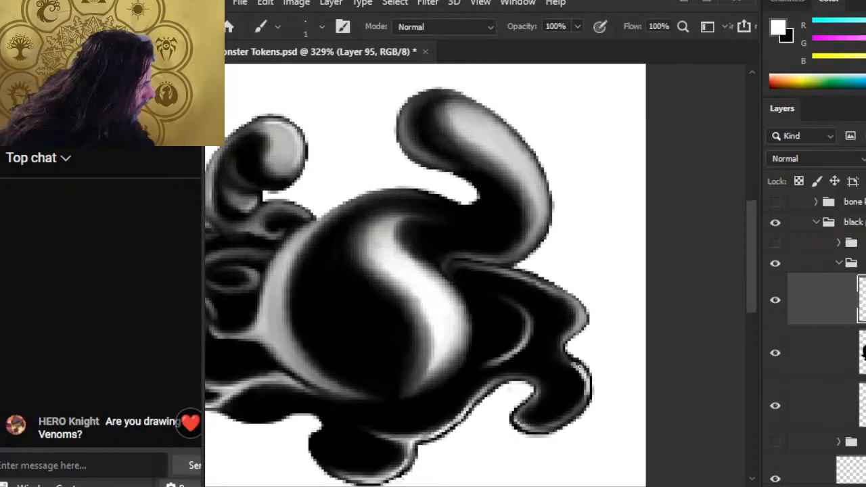
key("r")
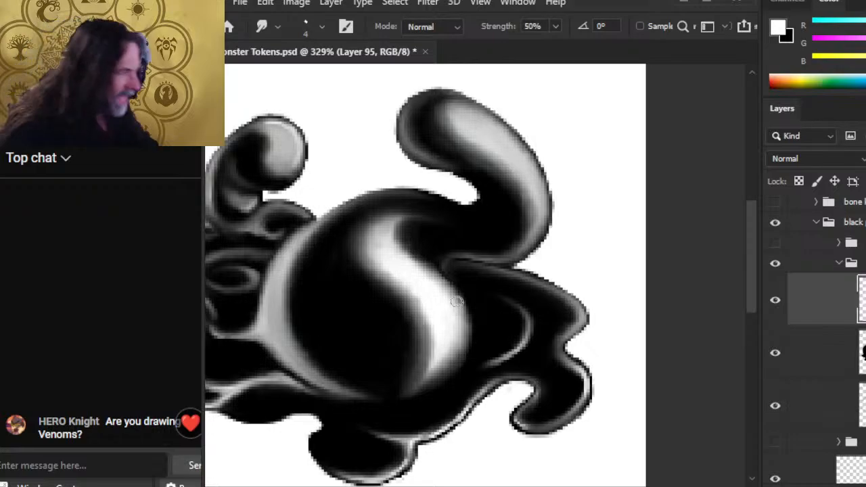
key("b")
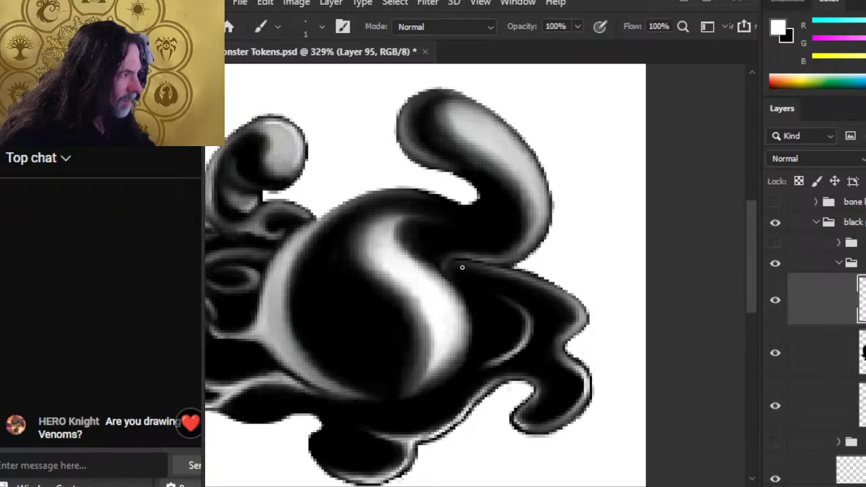
key("r")
mouse_move(463, 263)
left_mouse_down()
mouse_move(536, 293)
mouse_move(503, 285)
left_mouse_up()
key("ctrl+z")
key("b")
key("r")
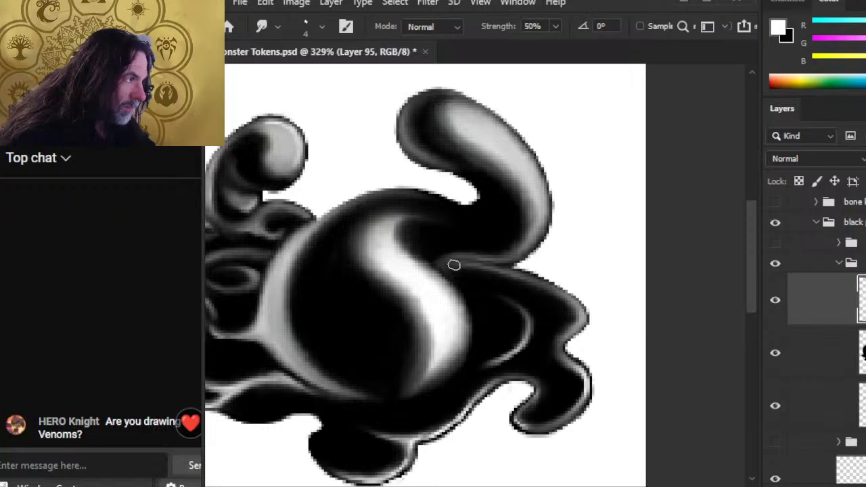
key("alt+Tab")
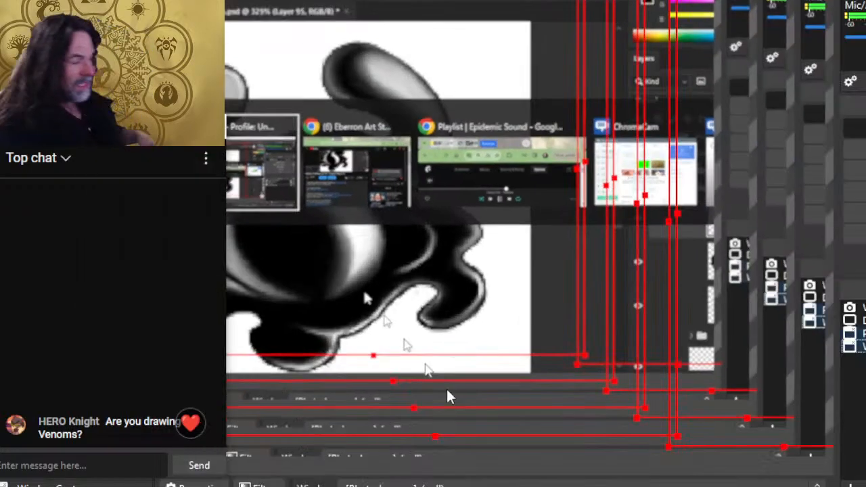
Step: Search Chrome for 'tom harvey venom' reference images, then return to the Photoshop token
key("Tab")
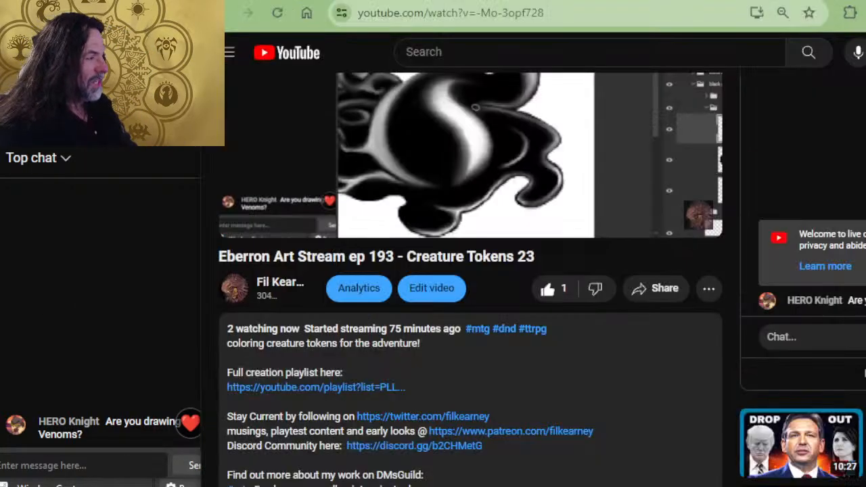
key("ctrl+t")
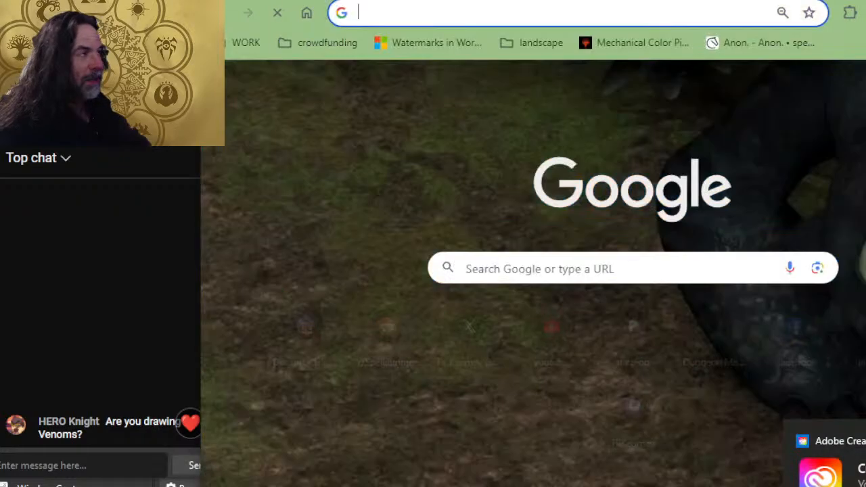
type("tom ha")
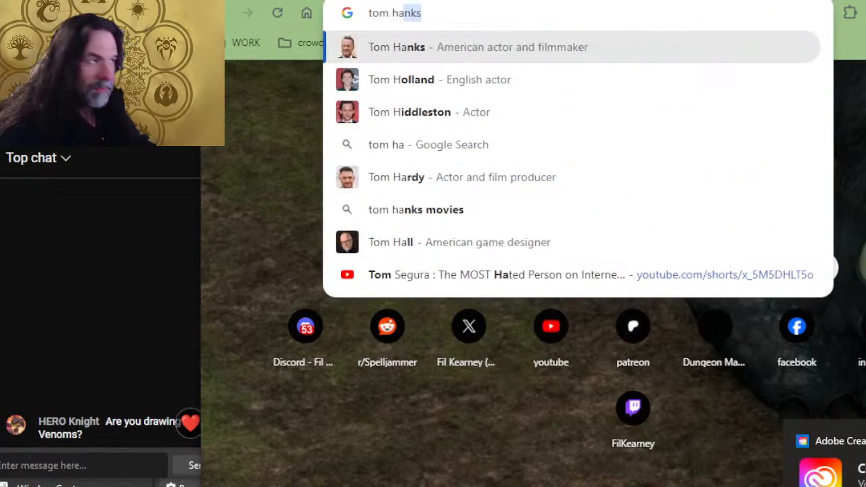
type("rvey venom")
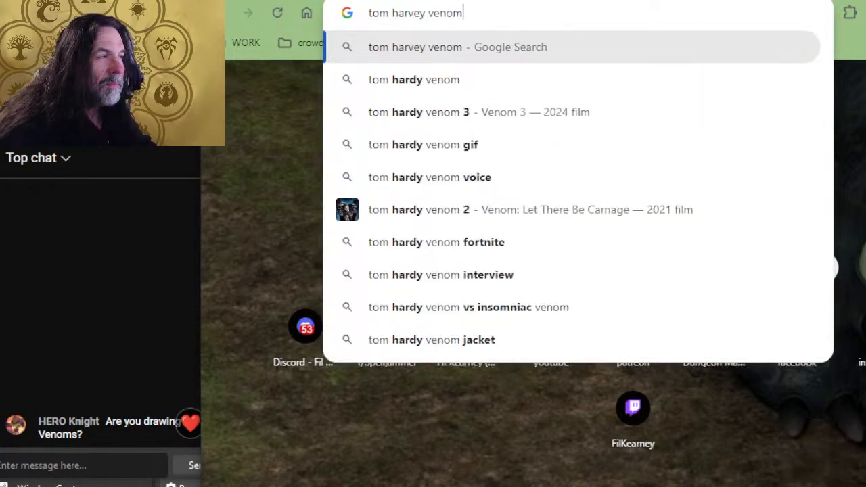
key("Return")
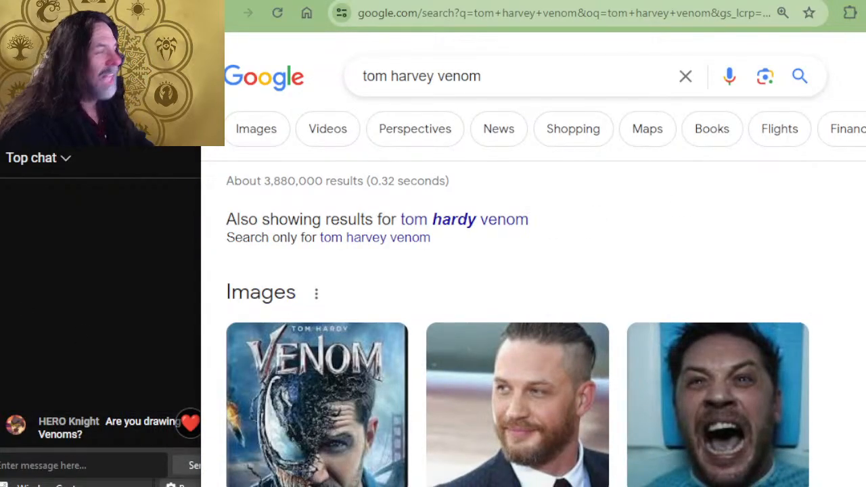
key("ctrl+w")
key("alt+Tab")
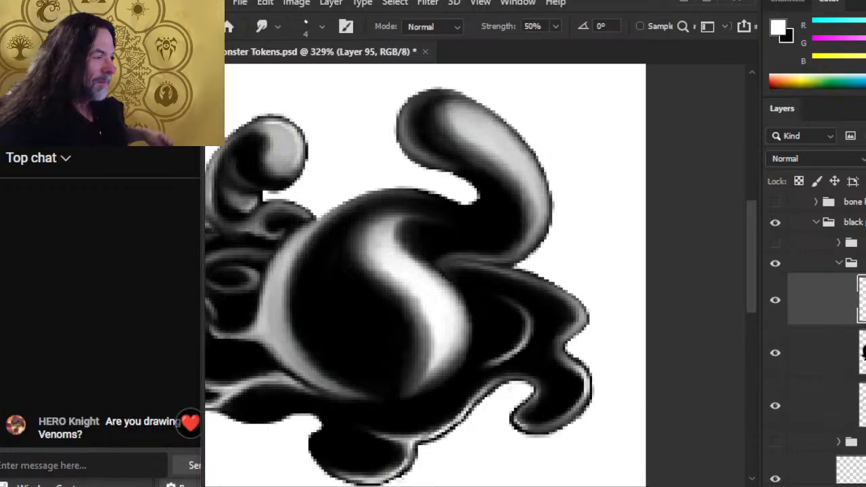
scroll(456, 318, "up", 2)
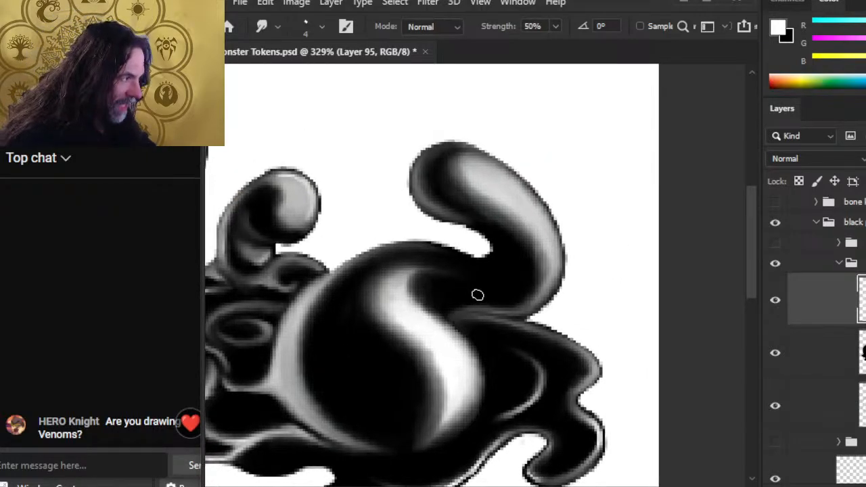
Step: Brighten the blob's upper-edge highlight, then soften and darken its lower-left grey rim
mouse_move(436, 310)
left_mouse_down()
mouse_move(427, 291)
mouse_move(418, 300)
mouse_move(420, 289)
mouse_move(447, 271)
mouse_move(406, 286)
mouse_move(466, 276)
mouse_move(383, 301)
mouse_move(393, 279)
mouse_move(438, 275)
mouse_move(409, 291)
mouse_move(473, 274)
mouse_move(380, 289)
mouse_move(435, 273)
mouse_move(368, 303)
mouse_move(460, 287)
mouse_move(452, 281)
mouse_move(422, 297)
mouse_move(463, 275)
mouse_move(448, 273)
mouse_move(436, 295)
mouse_move(441, 311)
mouse_move(420, 299)
mouse_move(402, 304)
mouse_move(430, 322)
mouse_move(402, 299)
mouse_move(447, 323)
mouse_move(426, 295)
mouse_move(443, 317)
mouse_move(402, 305)
mouse_move(449, 336)
mouse_move(416, 307)
mouse_move(433, 333)
mouse_move(437, 322)
mouse_move(426, 326)
mouse_move(476, 369)
mouse_move(441, 331)
mouse_move(461, 348)
mouse_move(462, 404)
mouse_move(453, 377)
mouse_move(444, 394)
mouse_move(465, 393)
mouse_move(438, 416)
mouse_move(442, 389)
mouse_move(462, 408)
mouse_move(458, 413)
mouse_move(439, 387)
mouse_move(463, 407)
mouse_move(431, 440)
mouse_move(443, 395)
mouse_move(431, 410)
mouse_move(419, 437)
left_mouse_up()
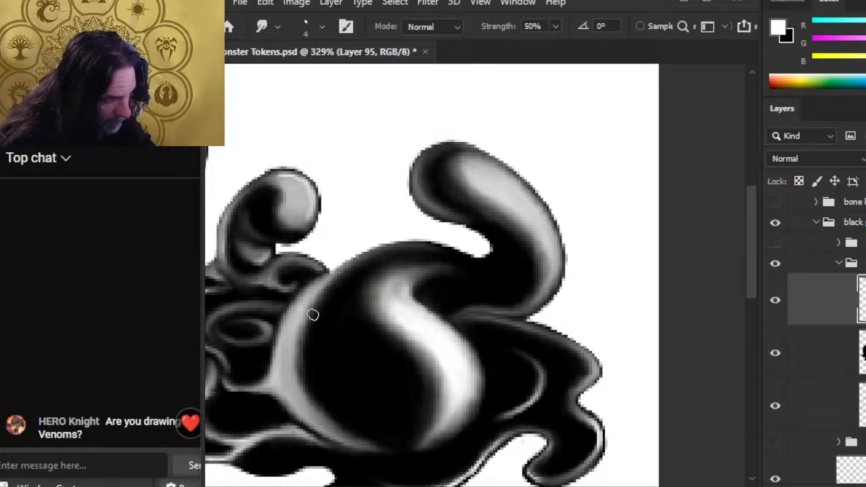
left_click_drag(304, 375, 346, 431)
mouse_move(312, 398)
left_mouse_down()
mouse_move(355, 438)
mouse_move(313, 402)
mouse_move(392, 437)
mouse_move(351, 427)
mouse_move(386, 446)
left_mouse_up()
mouse_move(360, 415)
left_mouse_down()
mouse_move(331, 385)
mouse_move(369, 436)
mouse_move(325, 402)
mouse_move(348, 416)
mouse_move(338, 423)
mouse_move(315, 404)
left_mouse_up()
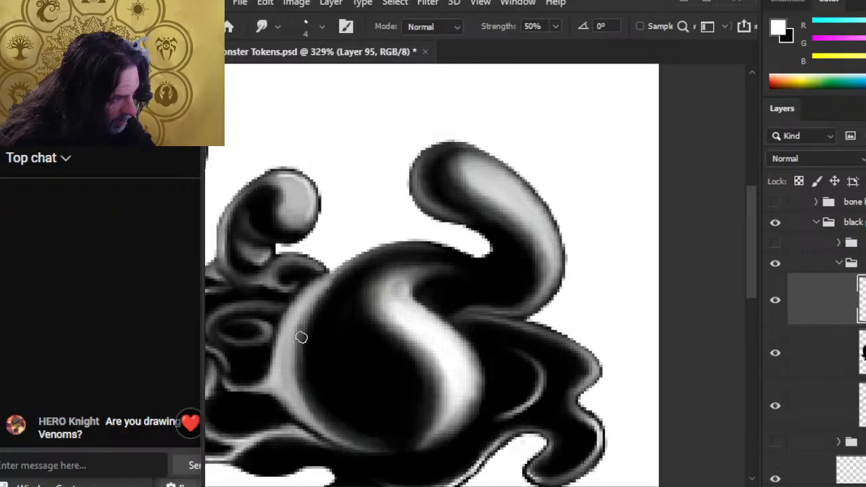
Step: Smear, blend and darken the shading along the sphere's upper-left rim
mouse_move(292, 356)
left_mouse_down()
mouse_move(325, 299)
mouse_move(299, 338)
mouse_move(311, 312)
mouse_move(350, 269)
left_mouse_up()
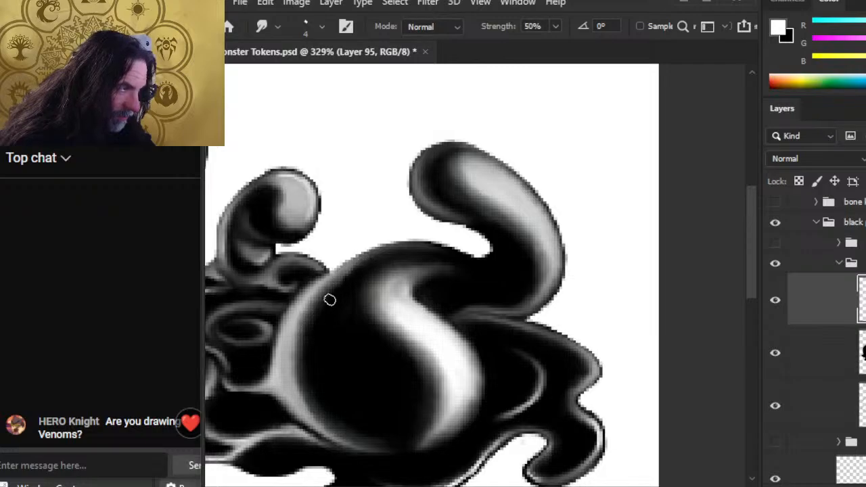
mouse_move(330, 299)
left_mouse_down()
mouse_move(317, 313)
mouse_move(373, 262)
mouse_move(347, 280)
left_mouse_up()
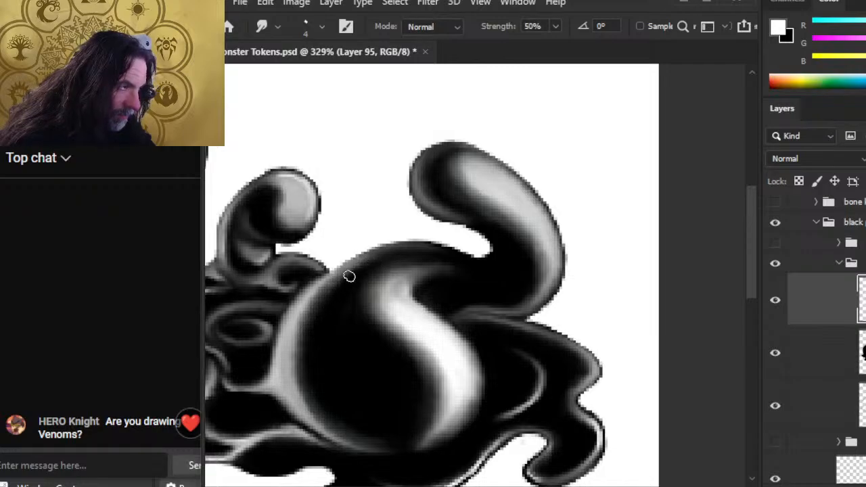
left_click_drag(320, 310, 390, 256)
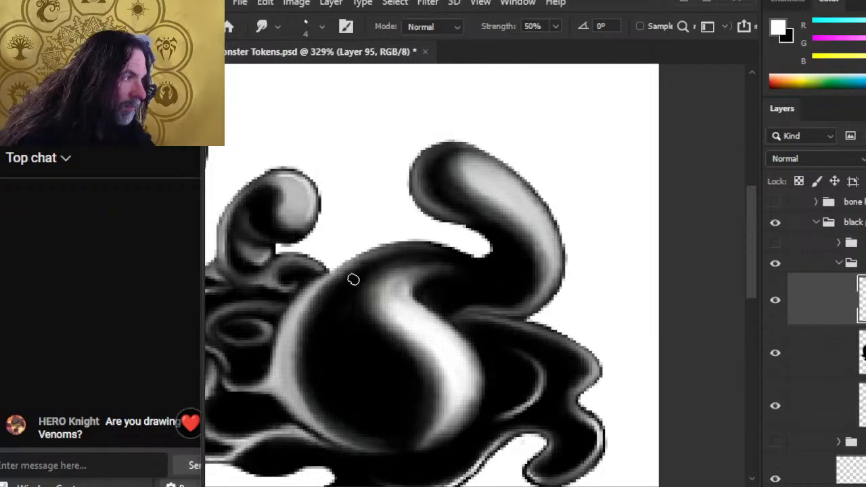
mouse_move(323, 306)
left_mouse_down()
mouse_move(410, 252)
mouse_move(330, 295)
mouse_move(348, 278)
mouse_move(426, 253)
mouse_move(318, 310)
mouse_move(416, 251)
mouse_move(340, 288)
mouse_move(405, 258)
mouse_move(360, 271)
mouse_move(452, 260)
mouse_move(440, 255)
mouse_move(320, 296)
mouse_move(390, 253)
mouse_move(295, 321)
mouse_move(305, 298)
mouse_move(388, 253)
mouse_move(353, 322)
mouse_move(387, 265)
mouse_move(382, 255)
mouse_move(321, 291)
mouse_move(371, 255)
mouse_move(316, 291)
mouse_move(352, 265)
mouse_move(303, 324)
mouse_move(355, 270)
mouse_move(323, 303)
mouse_move(346, 276)
mouse_move(326, 300)
mouse_move(332, 278)
mouse_move(311, 312)
mouse_move(320, 290)
mouse_move(289, 344)
mouse_move(340, 277)
mouse_move(317, 292)
mouse_move(402, 266)
left_mouse_up()
key("z")
left_click_drag(405, 351, 350, 366)
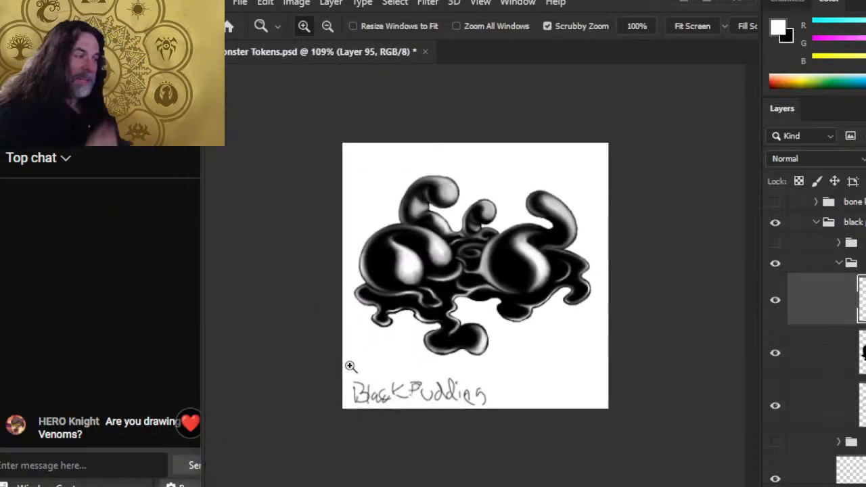
Step: Zoom in on the puddle's lower edge and paint a short light highlight along it
left_click_drag(531, 283, 578, 322)
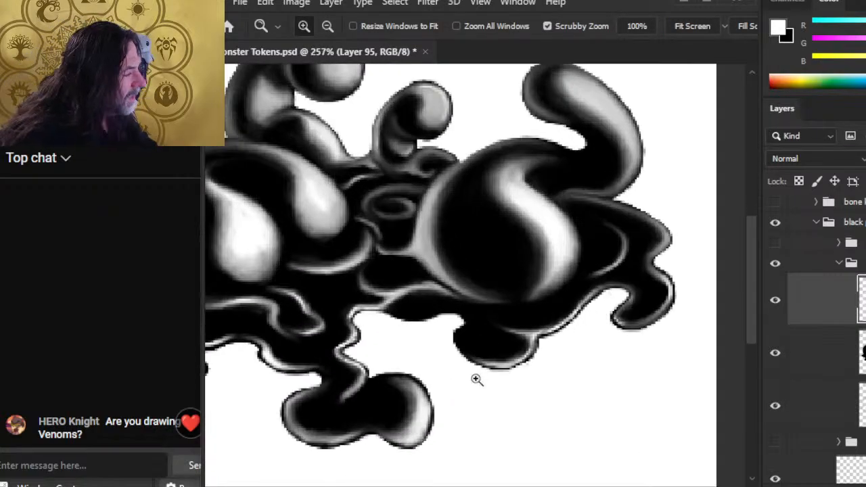
left_click_drag(406, 335, 427, 299)
key("b")
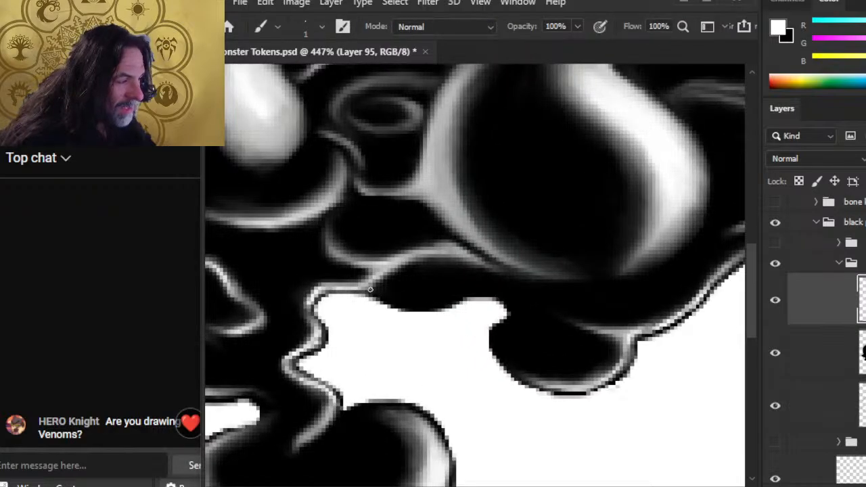
left_click_drag(370, 290, 379, 296)
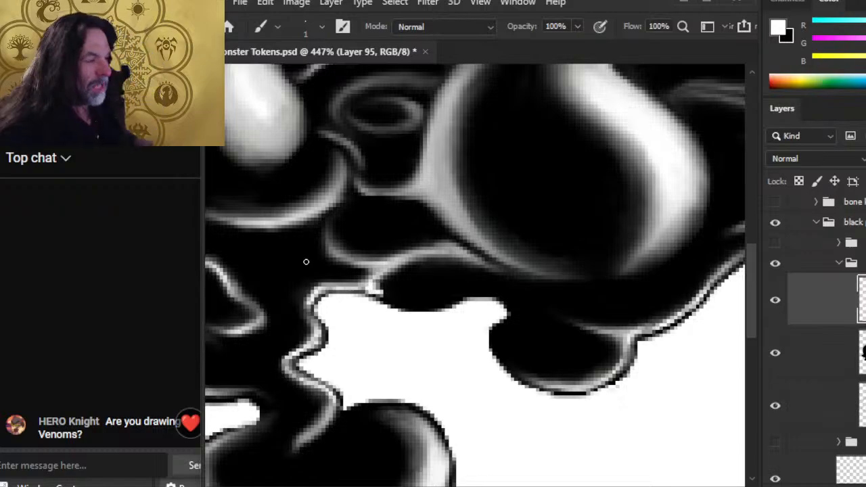
key("r")
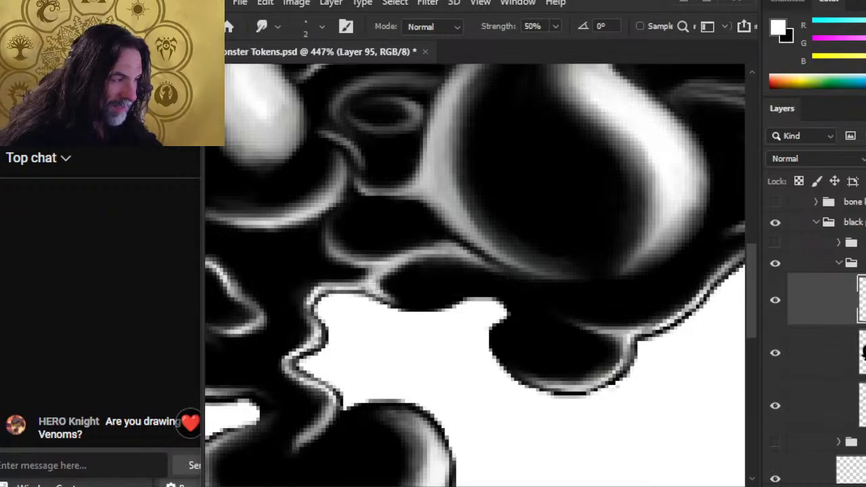
key("b")
left_click_drag(377, 289, 414, 301)
key("r")
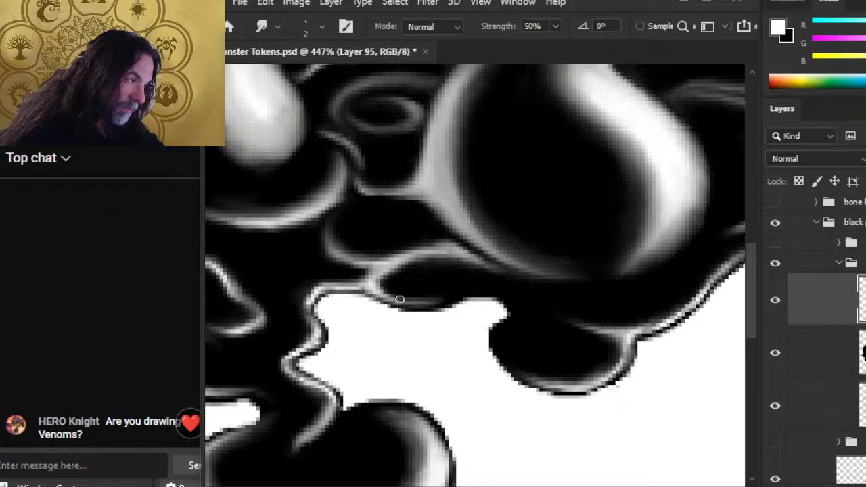
Step: Paint white rim strokes along the lower edge, undo the extras, and smudge the rest along the edge
key("b")
left_click_drag(388, 297, 436, 303)
left_click_drag(381, 294, 441, 306)
mouse_move(381, 298)
left_mouse_down()
mouse_move(447, 307)
mouse_move(444, 298)
left_mouse_up()
key("ctrl+z")
key("ctrl+z")
key("ctrl+z")
key("r")
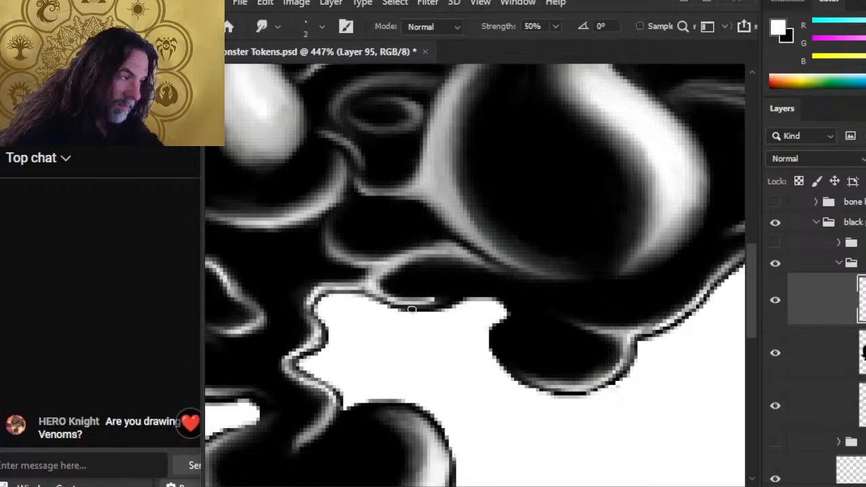
mouse_move(384, 295)
left_mouse_down()
mouse_move(447, 301)
mouse_move(422, 305)
mouse_move(395, 292)
mouse_move(431, 288)
mouse_move(404, 297)
mouse_move(419, 307)
mouse_move(469, 294)
mouse_move(427, 293)
mouse_move(495, 295)
mouse_move(445, 300)
mouse_move(476, 289)
mouse_move(507, 302)
mouse_move(515, 319)
mouse_move(505, 298)
mouse_move(511, 305)
mouse_move(492, 312)
mouse_move(494, 300)
mouse_move(503, 303)
mouse_move(467, 302)
mouse_move(504, 297)
mouse_move(513, 326)
mouse_move(497, 293)
mouse_move(515, 356)
mouse_move(506, 333)
mouse_move(514, 338)
mouse_move(527, 310)
left_mouse_up()
Step: Raise smudge strength to 60%, dab light paint to extend the rim, and blend it
key("6")
key("b")
left_click(506, 299)
key("r")
key("b")
key("r")
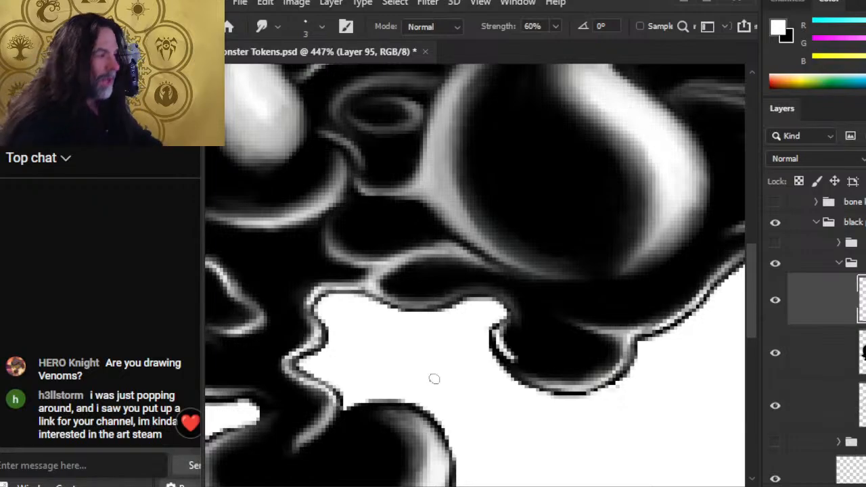
key("z")
key("ctrl+0")
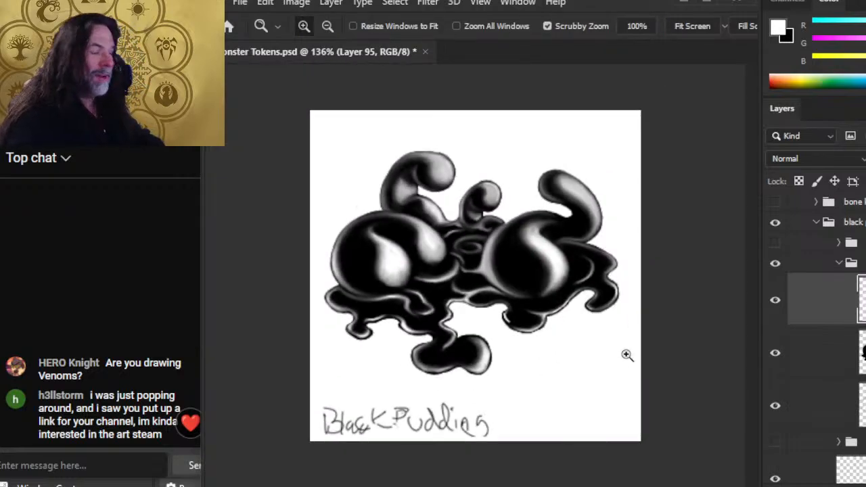
Step: Erase the grey edge on the right blob's underside and smudge the darkened lower edge smooth
left_click_drag(550, 270, 613, 277)
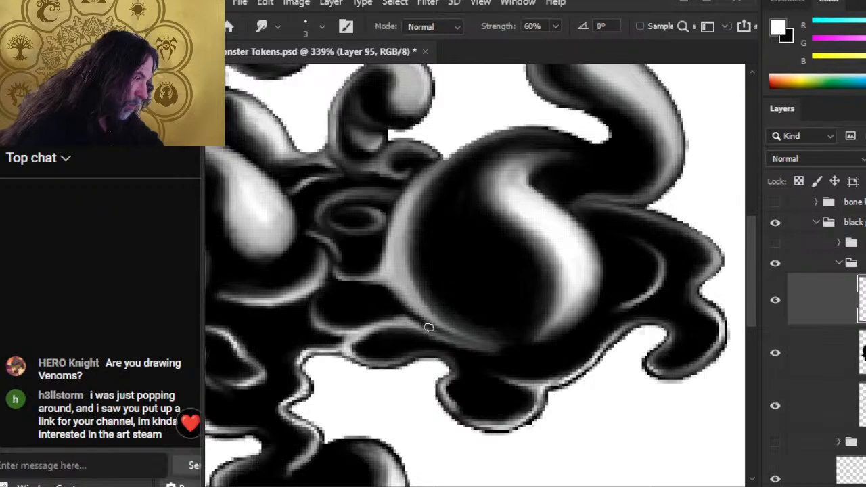
key("e")
left_click_drag(439, 333, 476, 343)
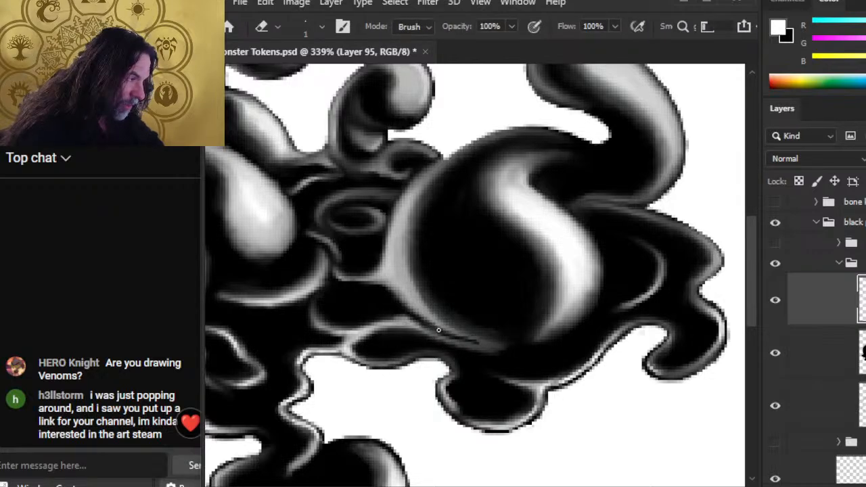
key("r")
mouse_move(433, 324)
left_mouse_down()
mouse_move(467, 333)
mouse_move(426, 324)
mouse_move(472, 337)
mouse_move(456, 339)
mouse_move(500, 344)
mouse_move(449, 336)
mouse_move(525, 349)
left_mouse_up()
key("e")
key("r")
key("alt+Tab")
key("alt+Tab")
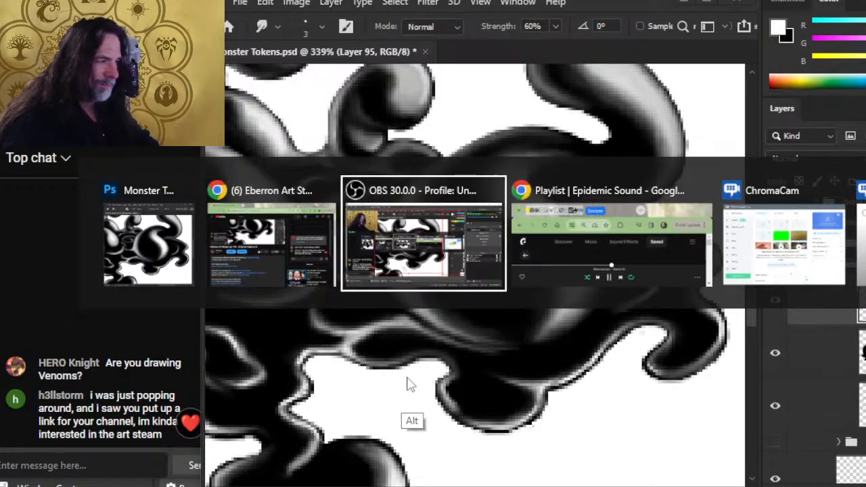
key("alt+shift+Tab")
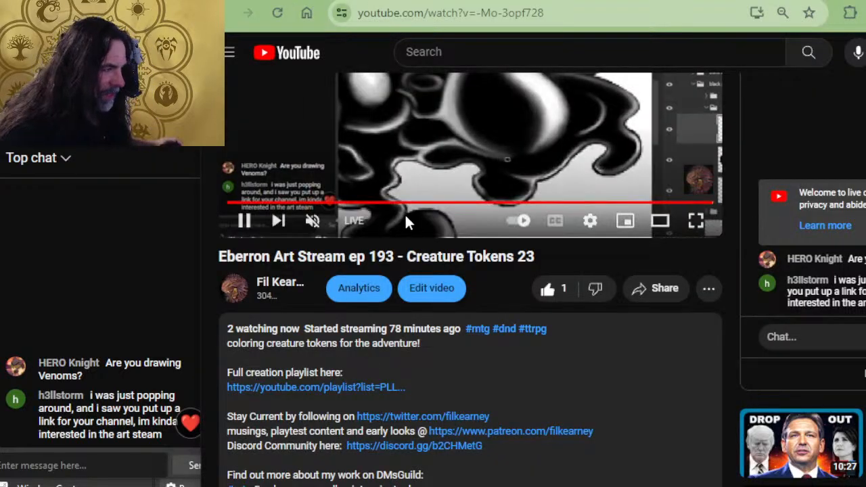
key("alt+Tab")
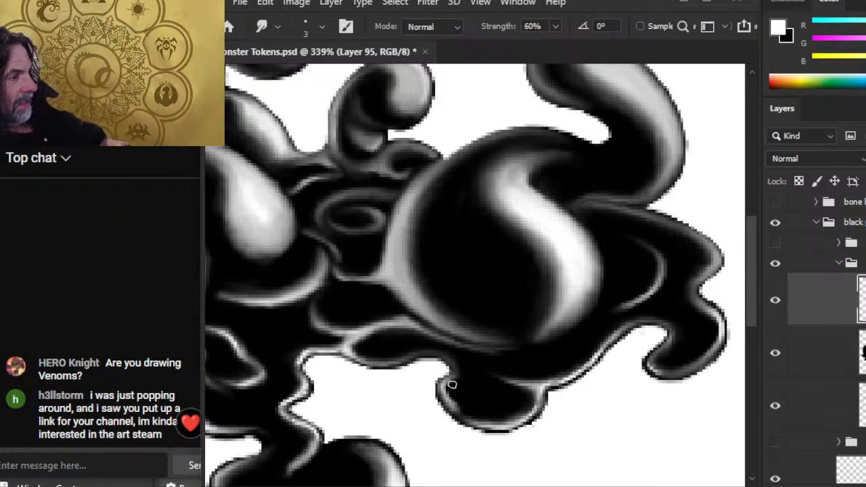
Step: Blend the grey boundary along the blob's left edge
key("e")
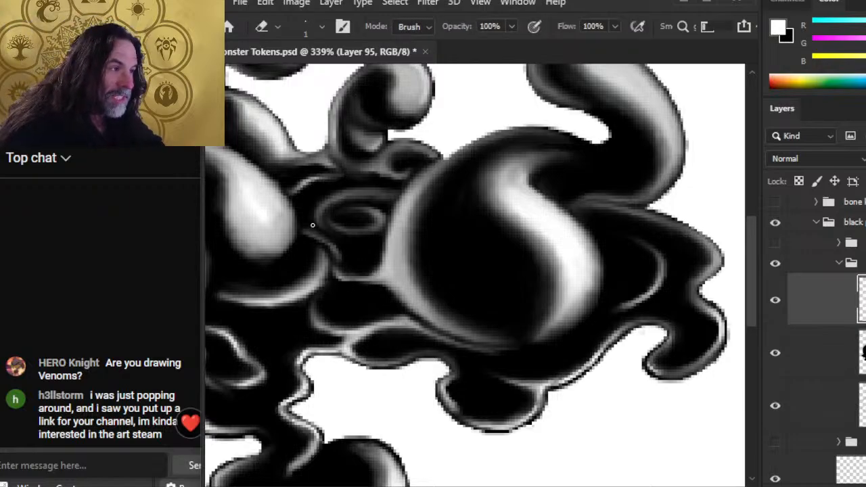
key("r")
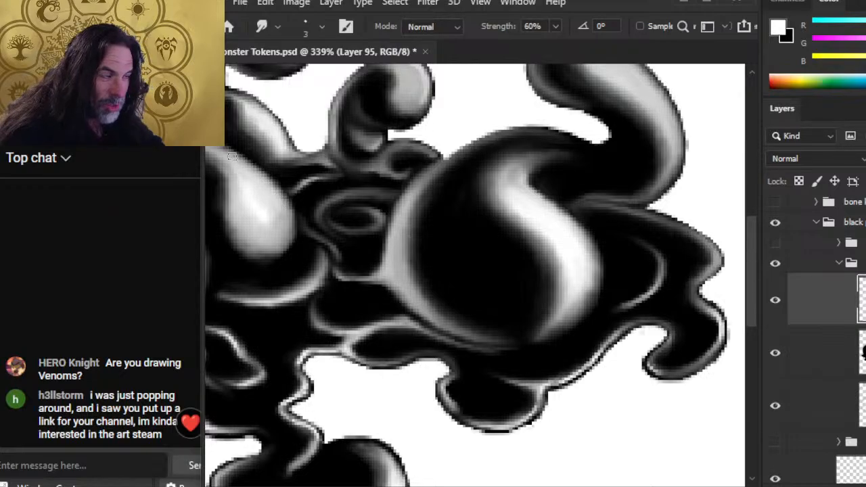
mouse_move(251, 230)
left_mouse_down()
mouse_move(228, 243)
mouse_move(276, 251)
mouse_move(263, 251)
left_mouse_up()
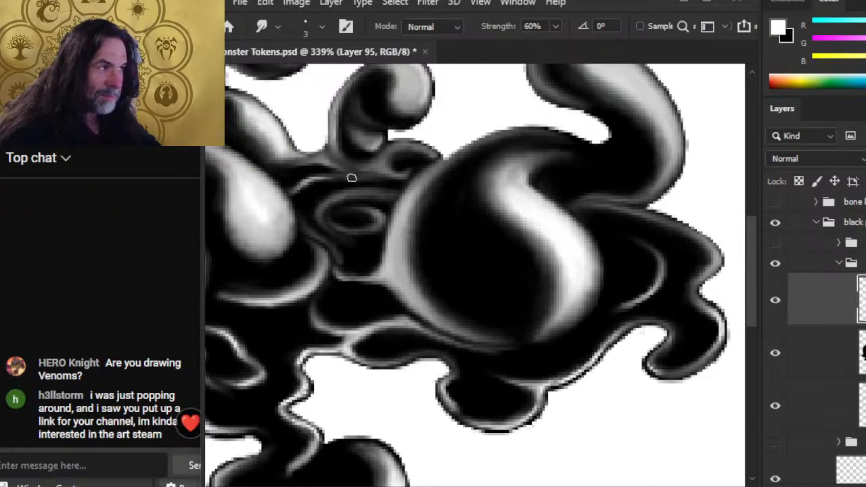
Step: Smudge the grey area beneath the small curl darker where it meets the swirl
key("e")
key("r")
mouse_move(364, 172)
left_mouse_down()
mouse_move(331, 157)
mouse_move(336, 161)
left_mouse_up()
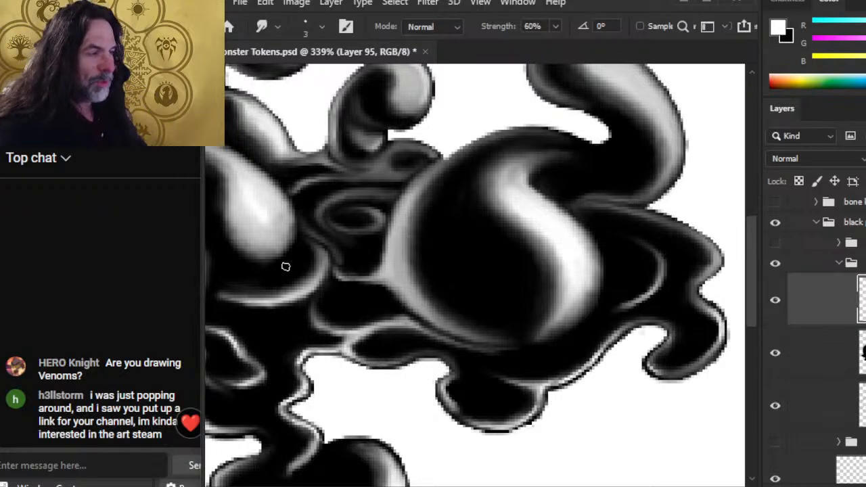
key("b")
key("r")
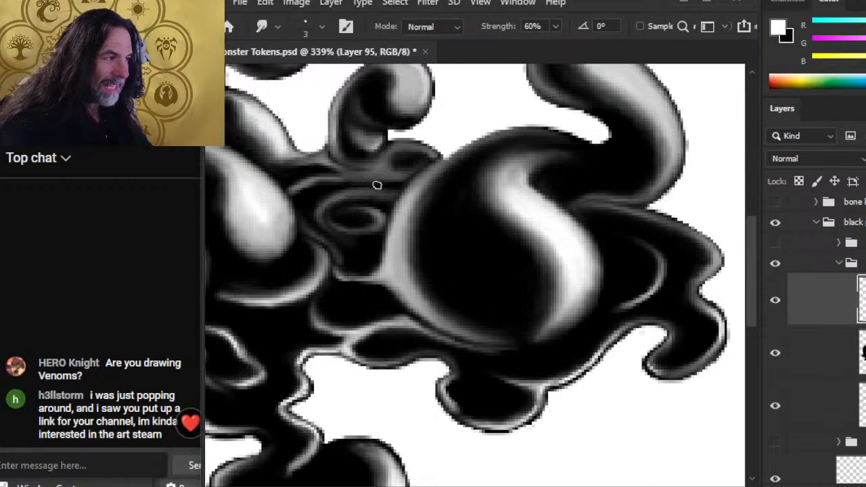
key("b")
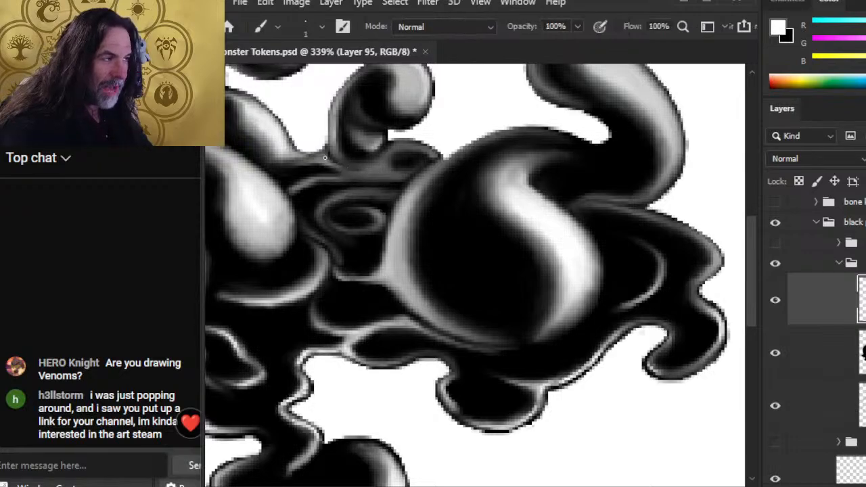
key("r")
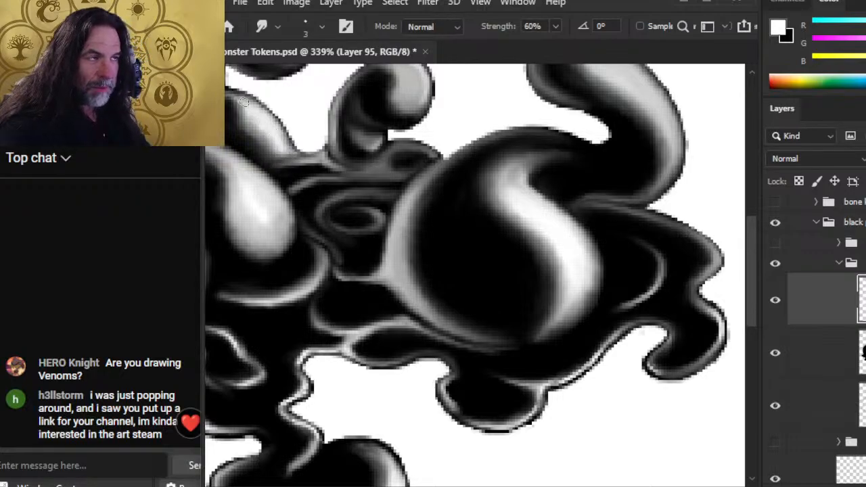
left_click_drag(268, 164, 366, 231)
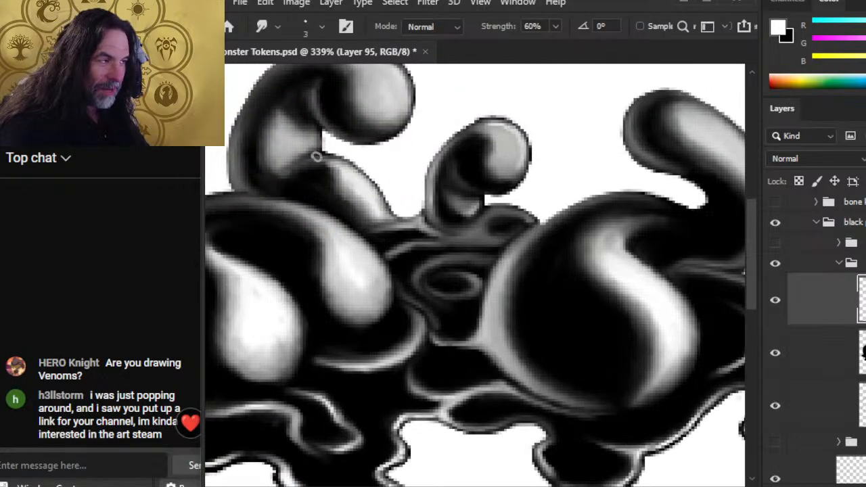
Step: Smudge the left tentacle's grey notch and lower-right edge darker and smoother
left_click_drag(342, 147, 301, 154)
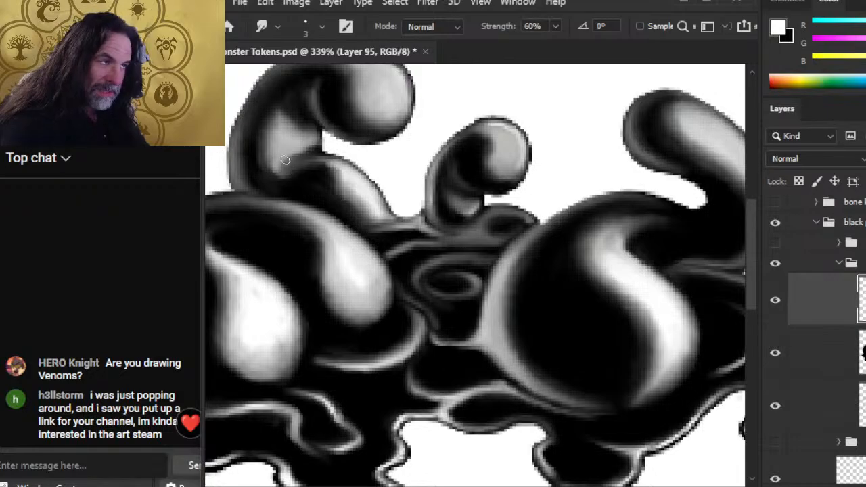
mouse_move(316, 148)
left_mouse_down()
mouse_move(293, 158)
mouse_move(325, 151)
mouse_move(288, 162)
mouse_move(302, 150)
mouse_move(278, 177)
mouse_move(309, 169)
mouse_move(296, 174)
mouse_move(336, 180)
mouse_move(333, 168)
mouse_move(374, 206)
left_mouse_up()
mouse_move(344, 164)
left_mouse_down()
mouse_move(301, 168)
mouse_move(317, 161)
mouse_move(305, 185)
mouse_move(296, 183)
mouse_move(314, 166)
mouse_move(291, 179)
mouse_move(263, 153)
mouse_move(291, 171)
mouse_move(266, 178)
mouse_move(325, 181)
mouse_move(325, 191)
mouse_move(365, 212)
mouse_move(352, 213)
mouse_move(365, 189)
mouse_move(374, 197)
mouse_move(333, 183)
mouse_move(350, 202)
mouse_move(329, 183)
mouse_move(390, 214)
left_mouse_up()
left_click_drag(373, 182, 384, 210)
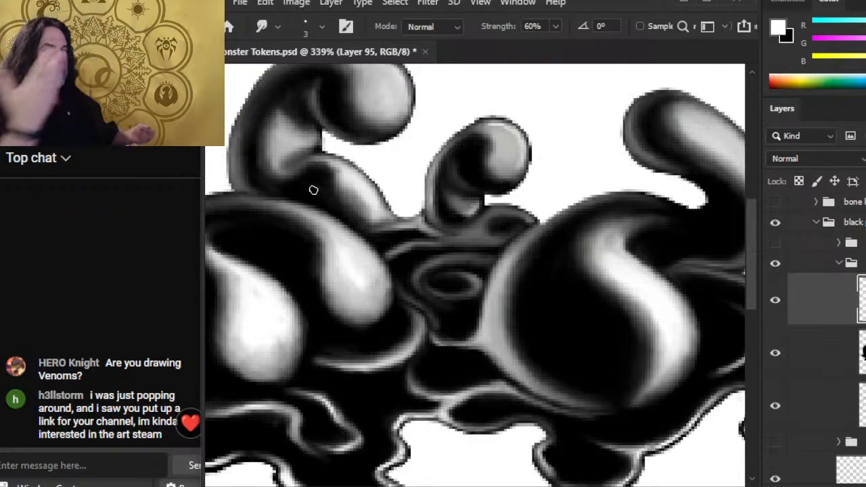
left_click_drag(359, 239, 442, 303)
key("e")
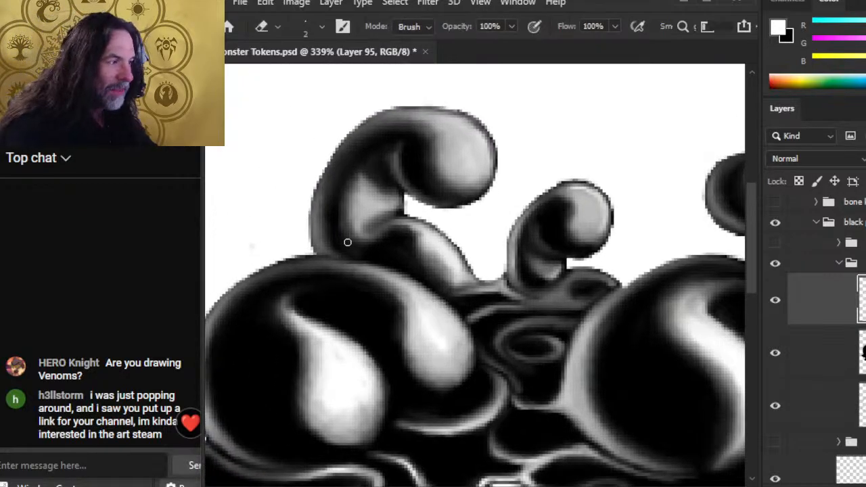
key("r")
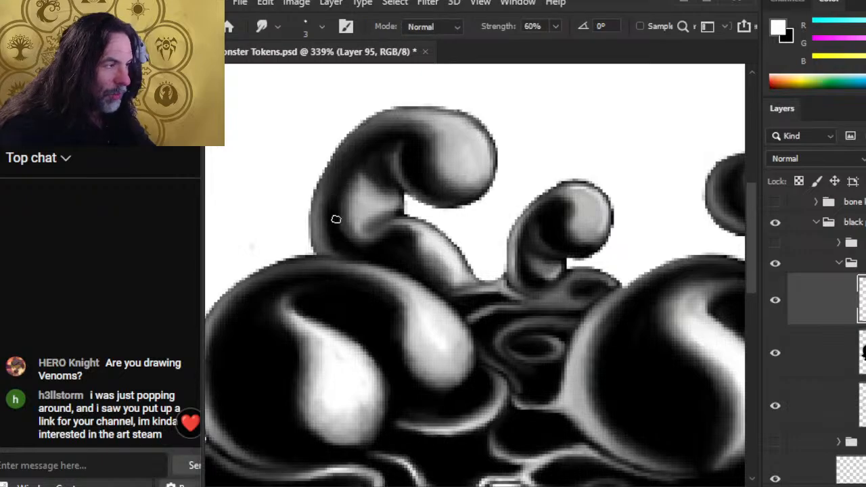
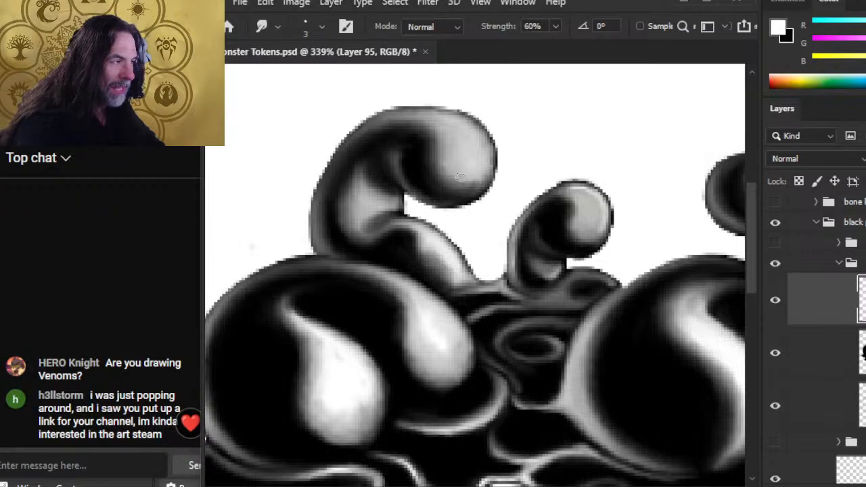
Step: Smudge the upper tentacle tip and the blob's grey upper rim into darker, smoother blends
left_click_drag(480, 183, 468, 180)
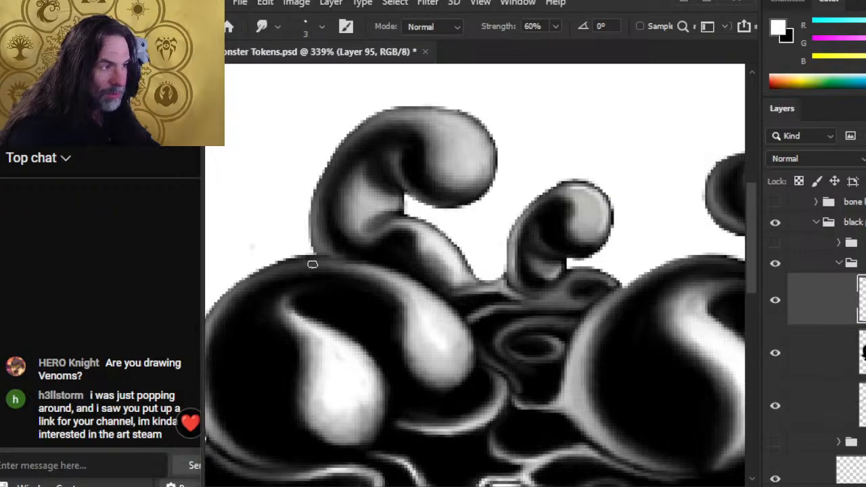
left_click_drag(377, 272, 394, 280)
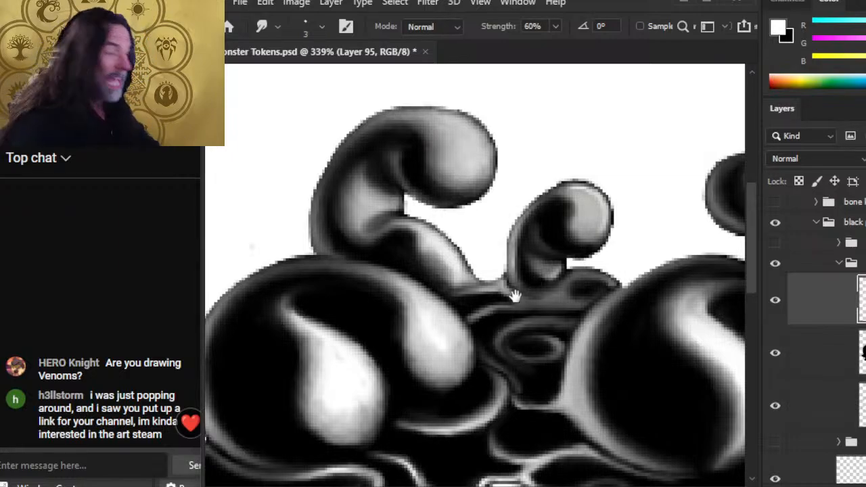
left_click_drag(515, 295, 466, 336)
key("b")
key("r")
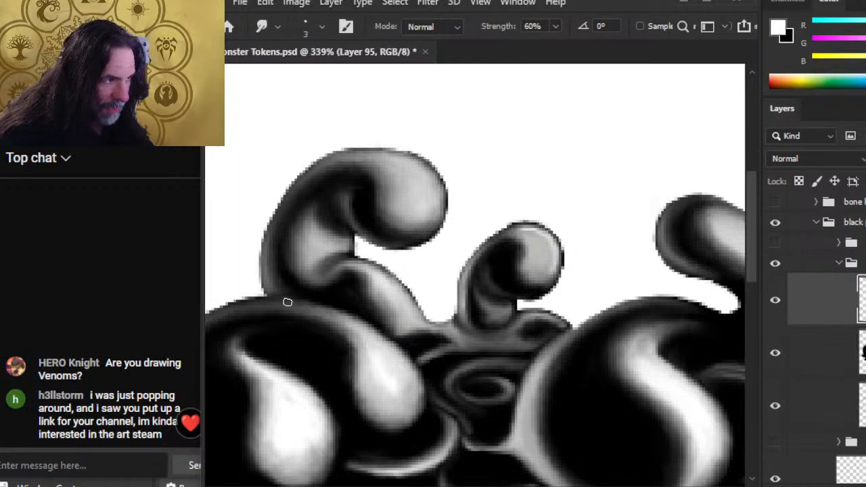
Step: Rework the left blob's upper edge with the eraser
key("e")
left_click_drag(264, 300, 294, 299)
key("r")
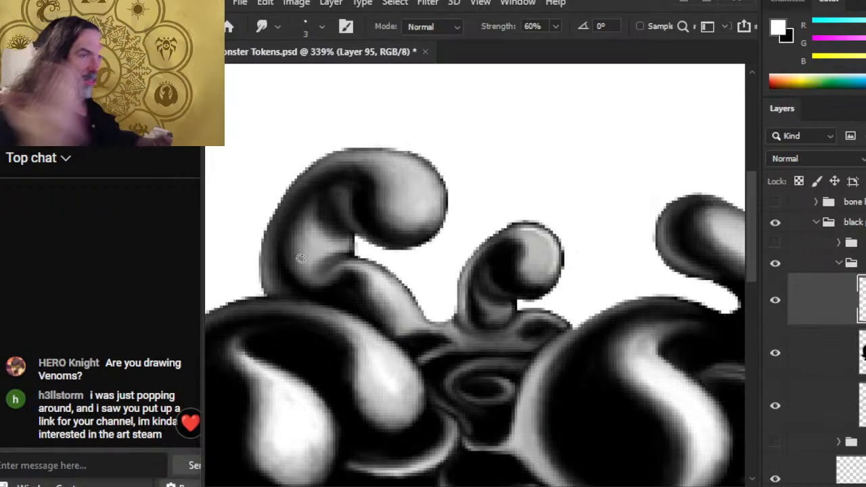
Step: Erase a stray patch on the left tentacle and smudge dark tone into its curl
key("e")
mouse_move(349, 192)
left_mouse_down()
mouse_move(336, 214)
mouse_move(335, 206)
mouse_move(349, 206)
mouse_move(331, 191)
mouse_move(343, 207)
mouse_move(347, 192)
mouse_move(311, 194)
mouse_move(296, 209)
mouse_move(310, 201)
mouse_move(340, 214)
mouse_move(332, 194)
mouse_move(319, 200)
mouse_move(314, 224)
left_mouse_up()
key("r")
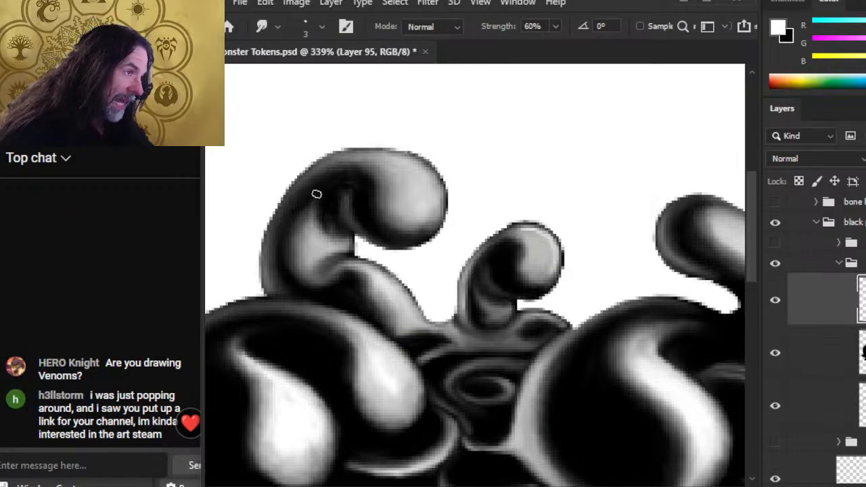
mouse_move(318, 194)
left_mouse_down()
mouse_move(314, 219)
mouse_move(323, 225)
left_mouse_up()
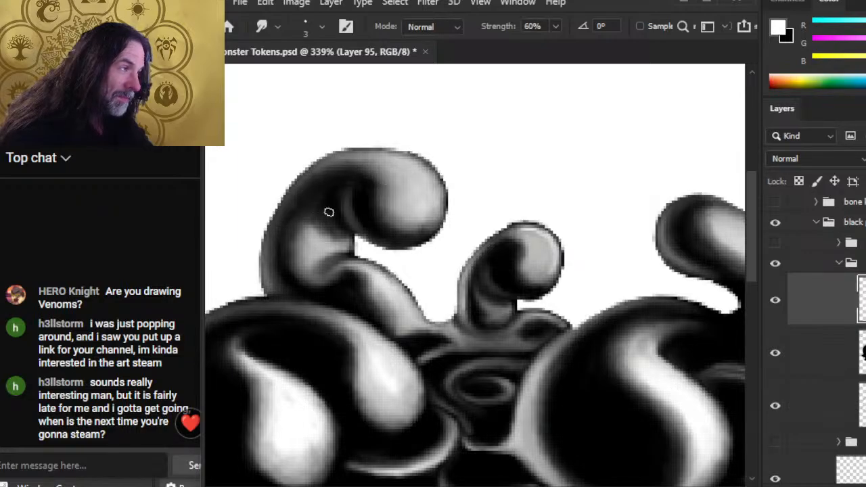
key("z")
left_click_drag(329, 212, 297, 202)
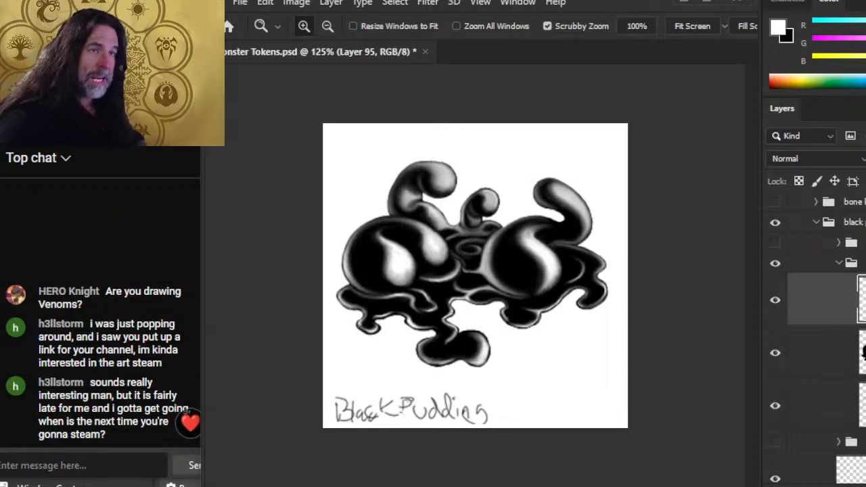
Step: Smudge black ink up the thin tendril and soften the lower drip highlight's left edge
left_click(460, 302)
key("b")
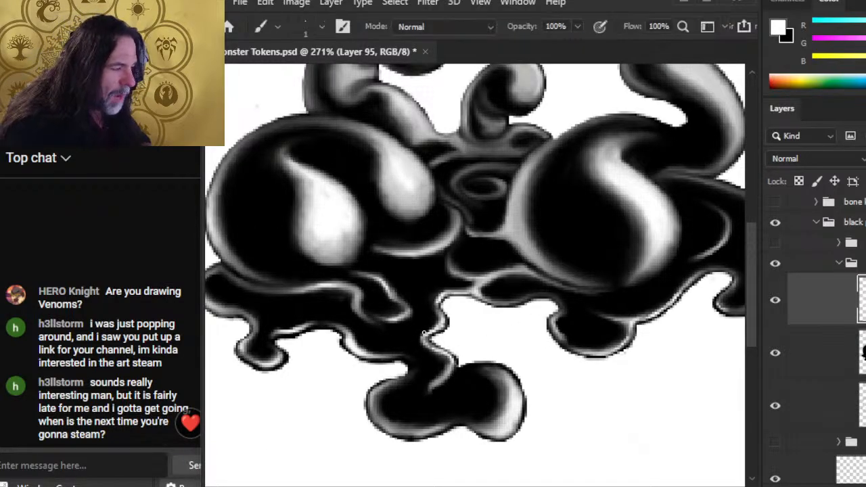
key("r")
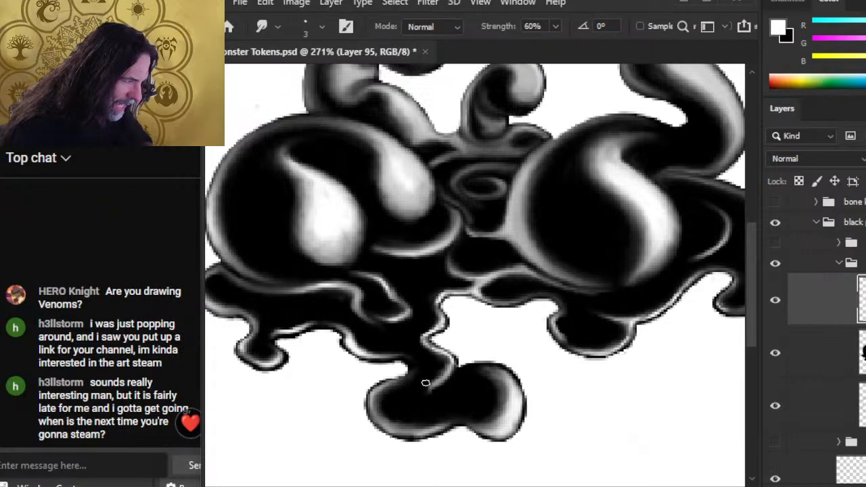
mouse_move(426, 380)
left_mouse_down()
mouse_move(446, 364)
mouse_move(422, 346)
mouse_move(418, 337)
mouse_move(431, 329)
mouse_move(361, 346)
mouse_move(376, 354)
mouse_move(359, 354)
mouse_move(369, 364)
mouse_move(382, 364)
mouse_move(385, 349)
mouse_move(394, 365)
mouse_move(377, 358)
mouse_move(395, 352)
mouse_move(373, 358)
mouse_move(407, 361)
mouse_move(411, 377)
mouse_move(411, 356)
mouse_move(410, 380)
mouse_move(402, 362)
mouse_move(355, 355)
mouse_move(408, 381)
left_mouse_up()
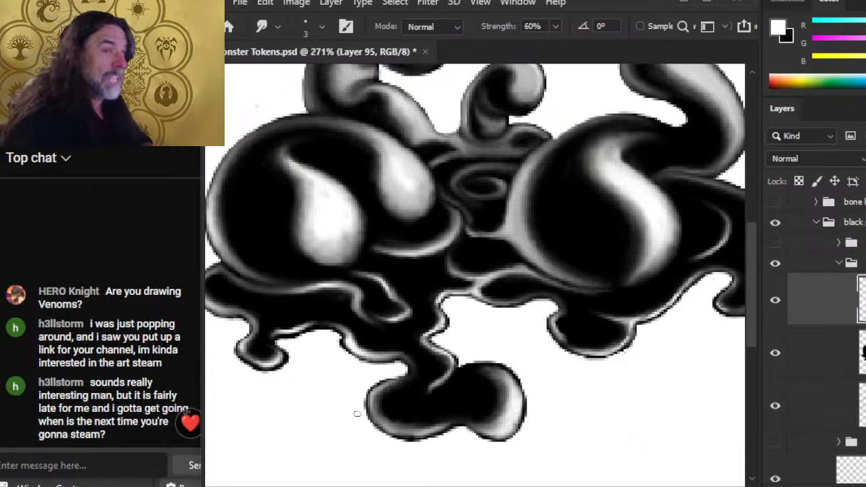
key("b")
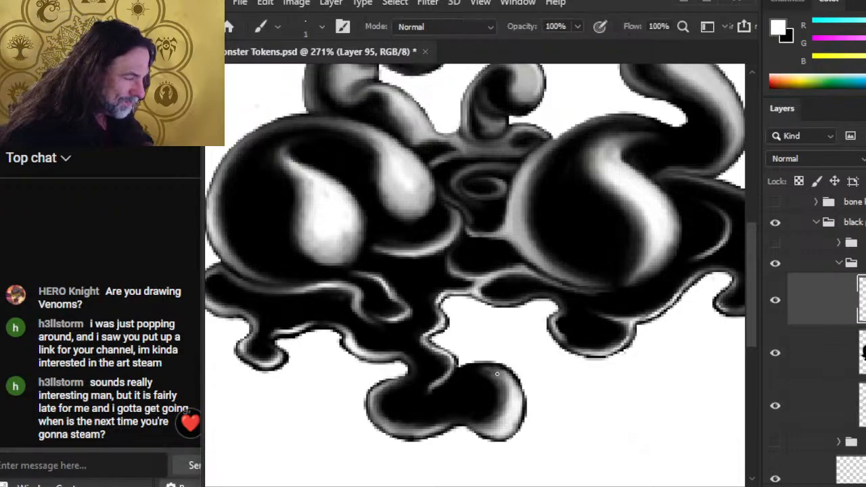
key("r")
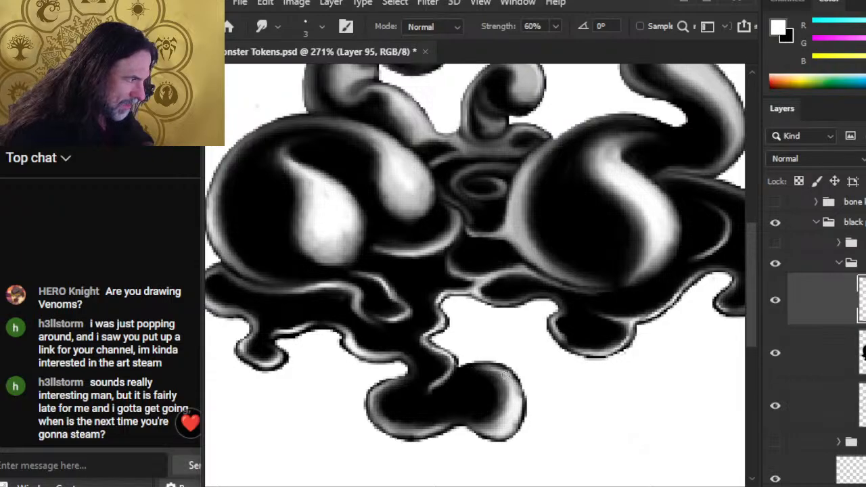
mouse_move(498, 383)
left_mouse_down()
mouse_move(515, 420)
mouse_move(506, 429)
mouse_move(517, 408)
mouse_move(492, 437)
mouse_move(499, 450)
mouse_move(484, 441)
mouse_move(490, 436)
mouse_move(471, 415)
mouse_move(495, 410)
mouse_move(503, 422)
mouse_move(484, 427)
mouse_move(504, 418)
mouse_move(508, 400)
mouse_move(486, 443)
mouse_move(467, 421)
mouse_move(445, 421)
mouse_move(499, 416)
left_mouse_up()
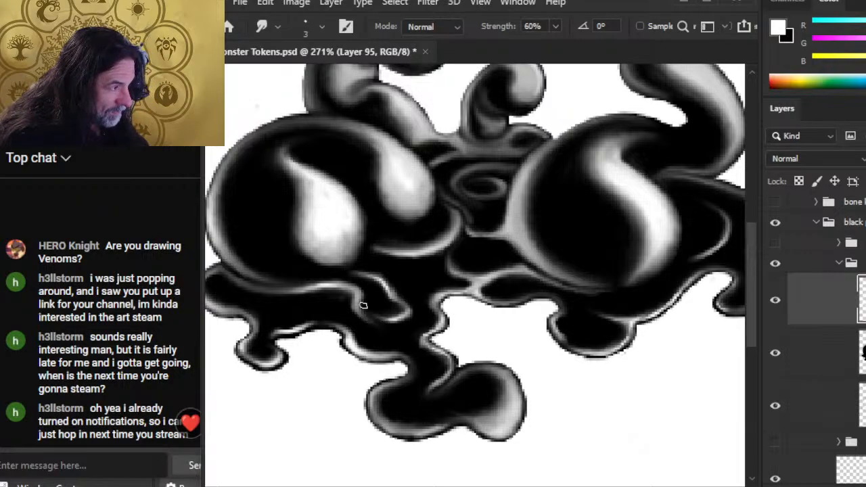
Step: Alternate erasing and 60% smudging to tidy the rim highlights where mounds meet the drips
key("e")
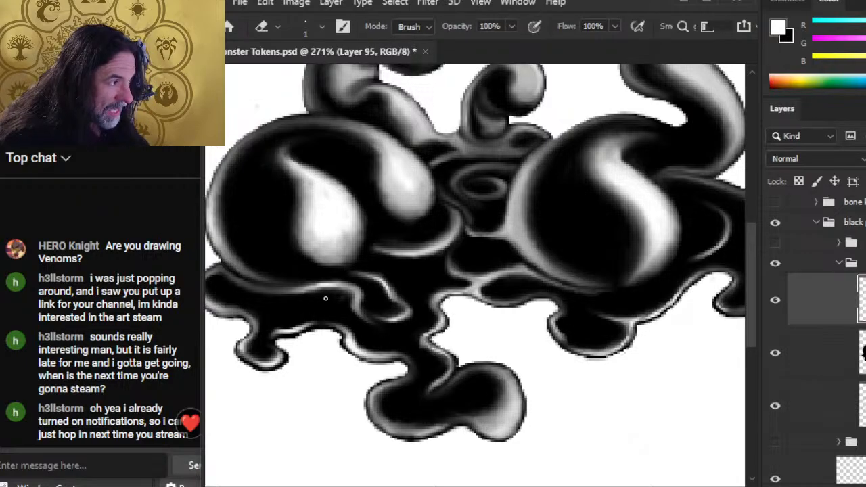
key("r")
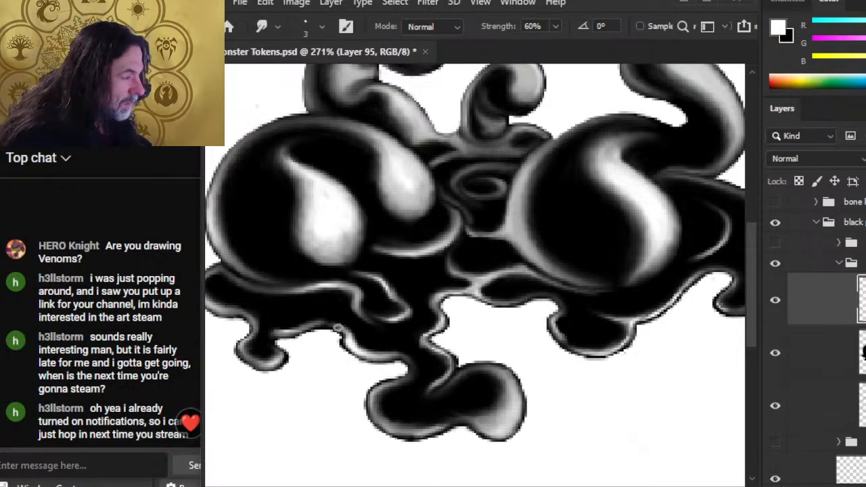
key("e")
key("r")
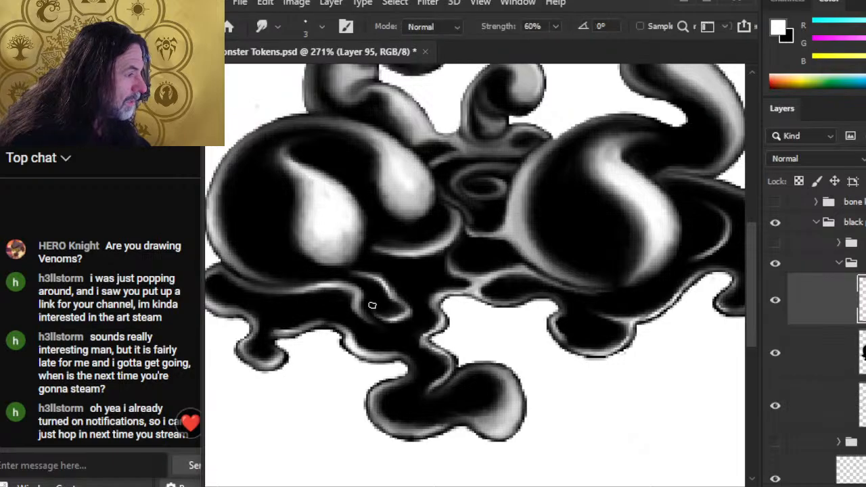
key("e")
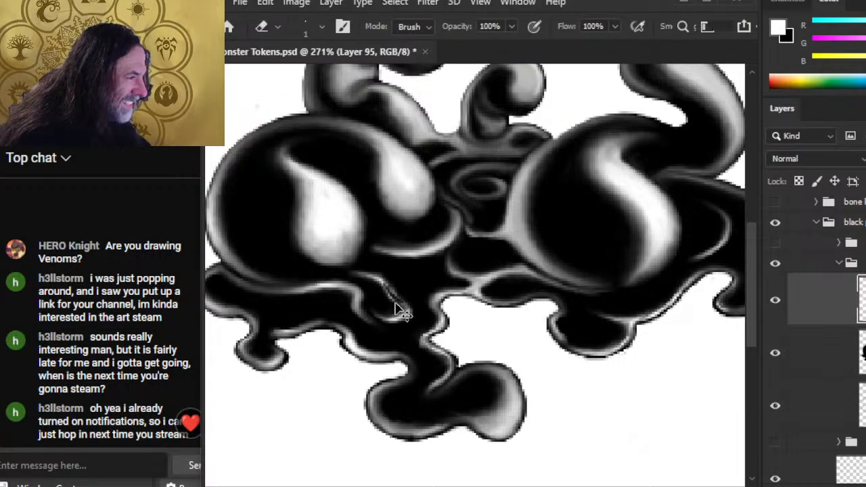
key("r")
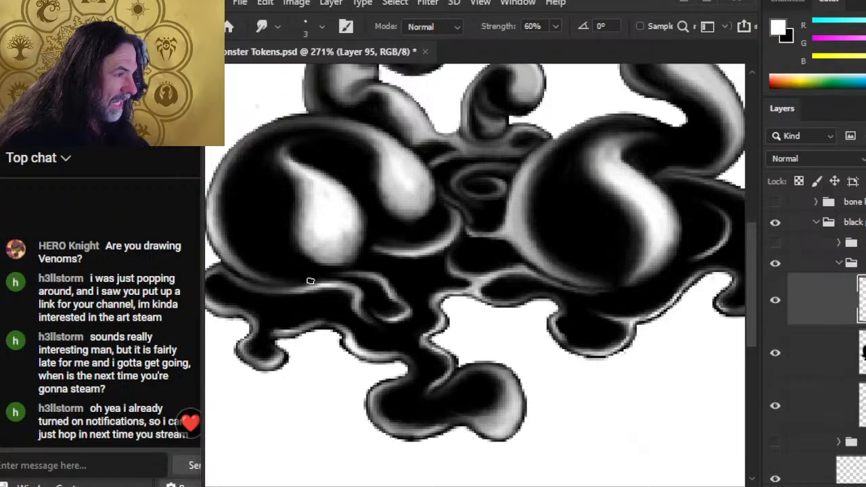
key("e")
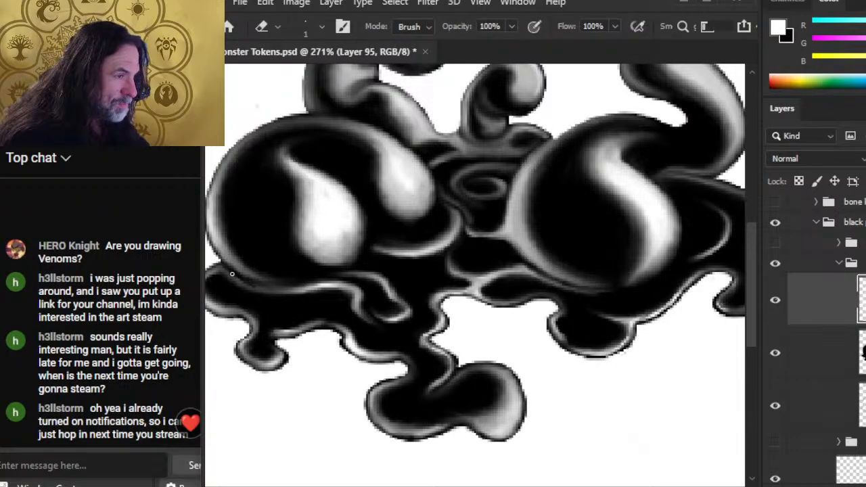
key("r")
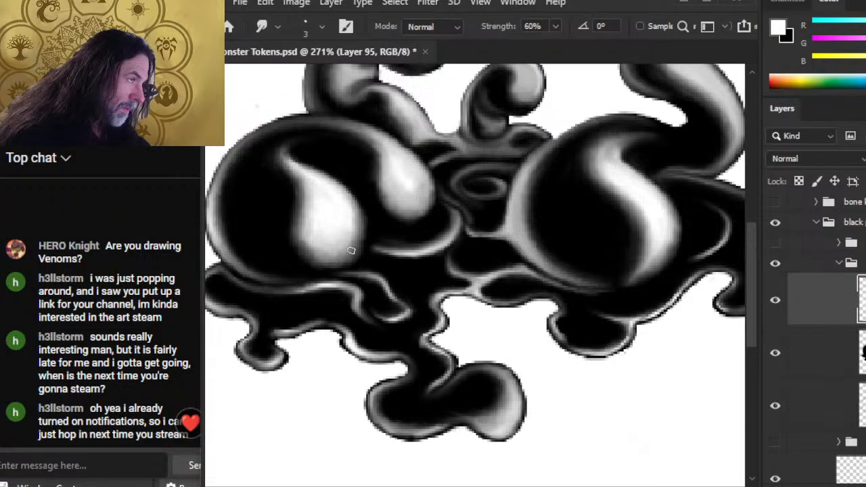
key("z")
key("ctrl+0")
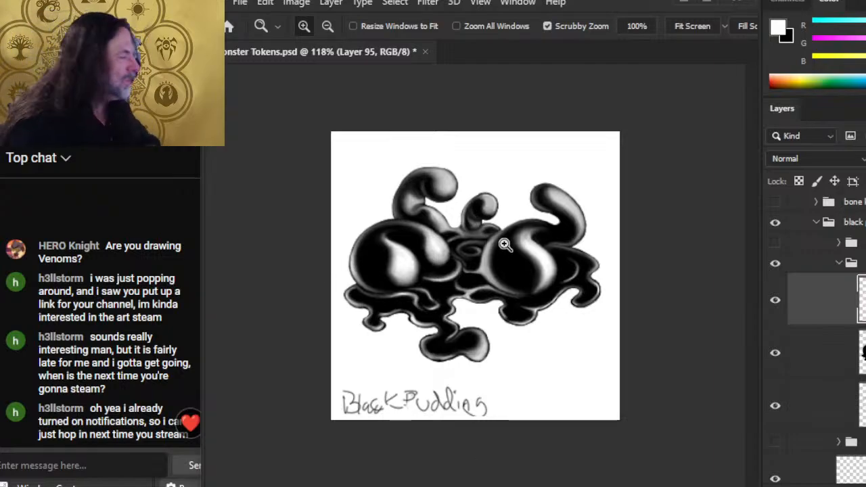
left_click_drag(488, 234, 569, 248)
Step: Smooth the grey band and darken the stem edge at the small central tentacle's base
key("b")
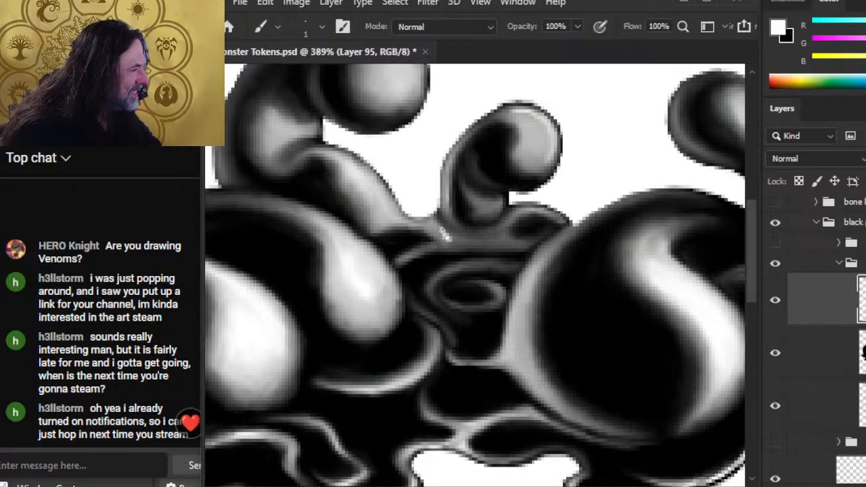
key("r")
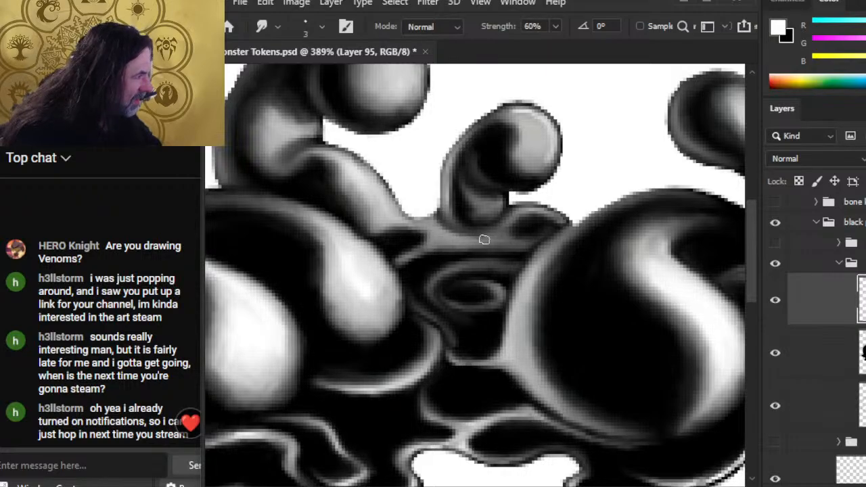
mouse_move(499, 231)
left_mouse_down()
mouse_move(459, 241)
mouse_move(496, 226)
mouse_move(461, 236)
mouse_move(502, 231)
left_mouse_up()
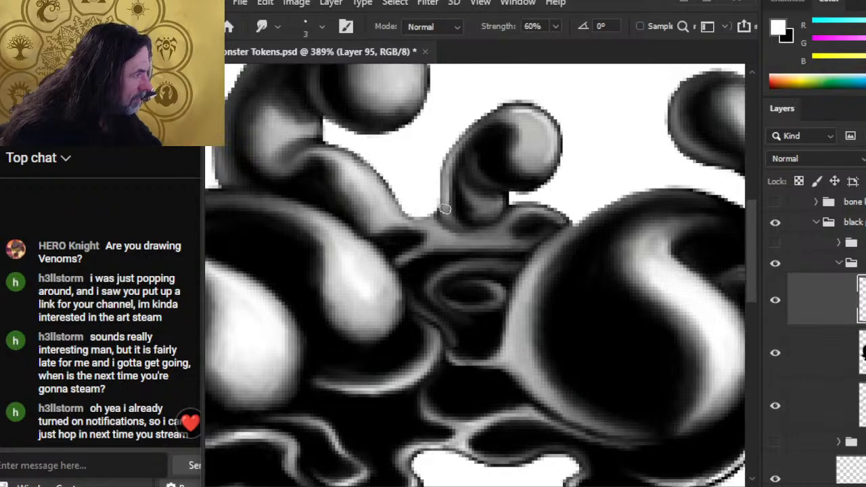
key("e")
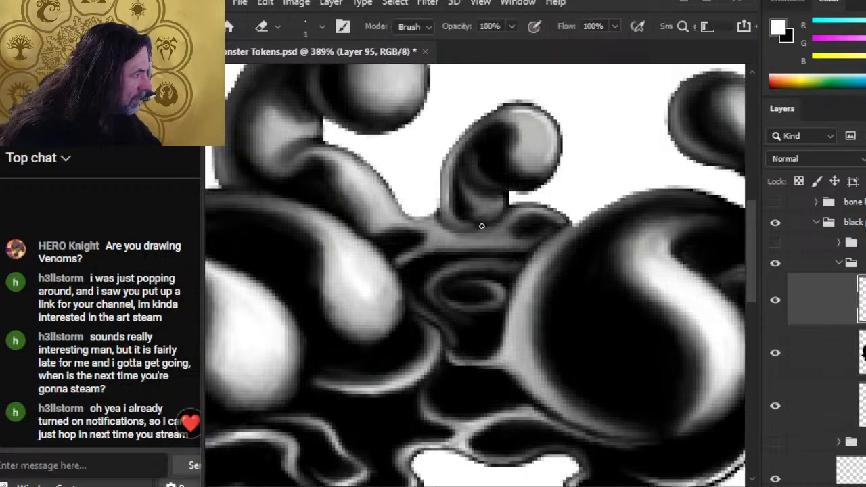
key("r")
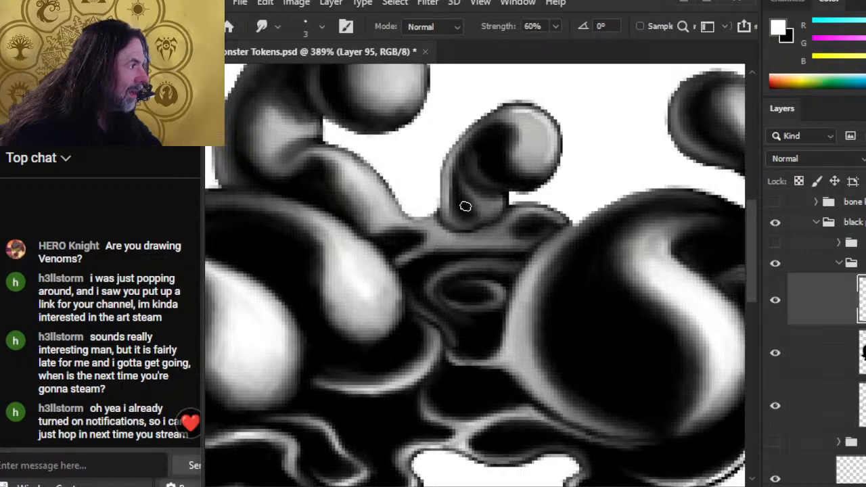
left_click_drag(465, 206, 456, 201)
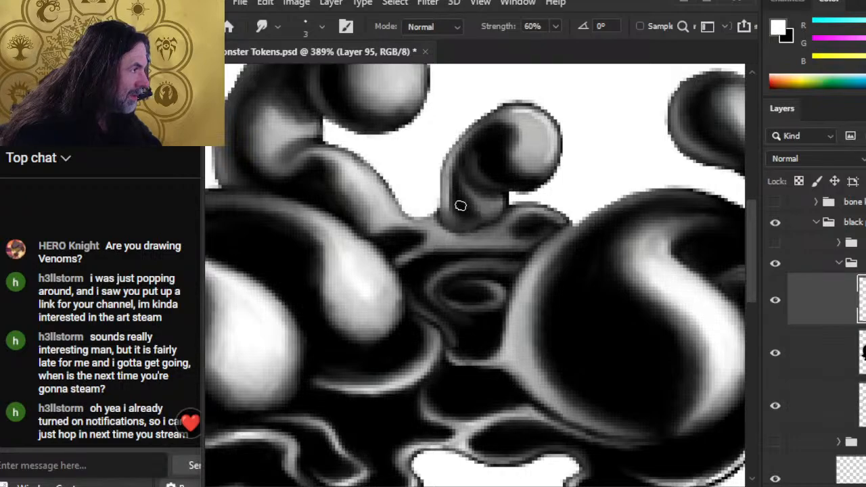
mouse_move(456, 219)
left_mouse_down()
mouse_move(501, 212)
mouse_move(468, 228)
mouse_move(506, 221)
mouse_move(487, 230)
left_mouse_up()
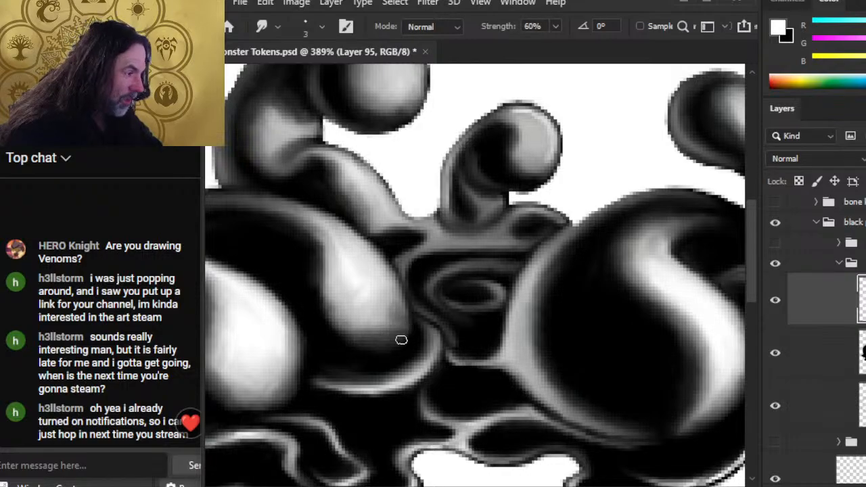
Step: Darken the grey highlight's lower edge and blend the left mound's highlight edge
mouse_move(400, 336)
left_mouse_down()
mouse_move(369, 330)
mouse_move(395, 329)
left_mouse_up()
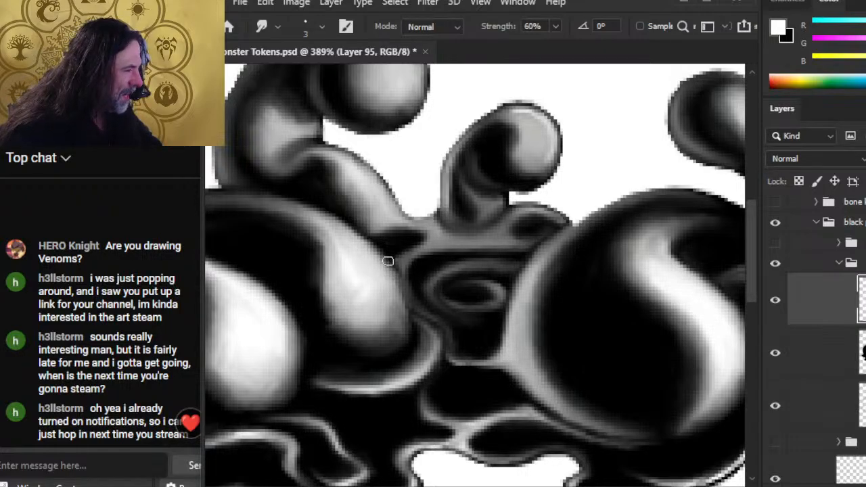
key("e")
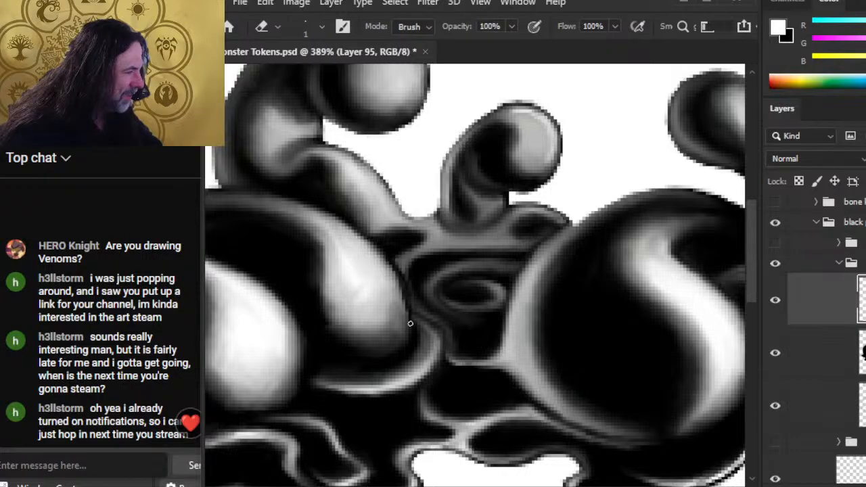
key("r")
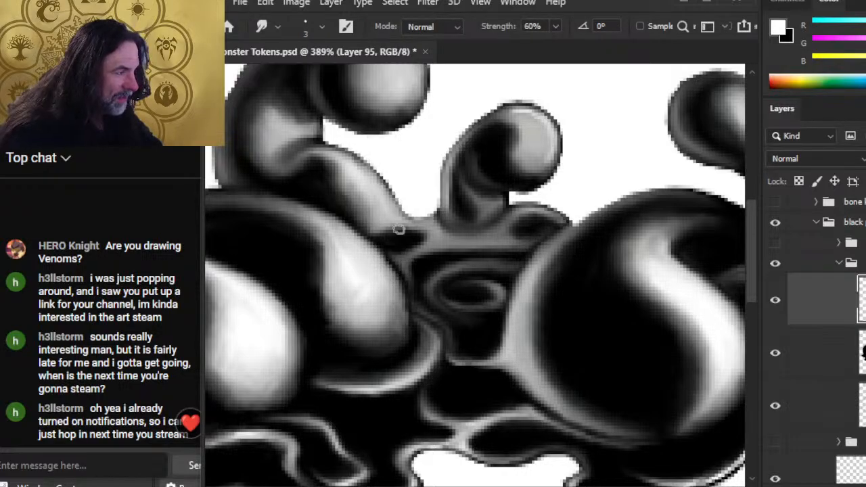
mouse_move(361, 242)
left_mouse_down()
mouse_move(395, 281)
mouse_move(380, 261)
mouse_move(401, 298)
mouse_move(402, 323)
mouse_move(390, 318)
mouse_move(356, 354)
left_mouse_up()
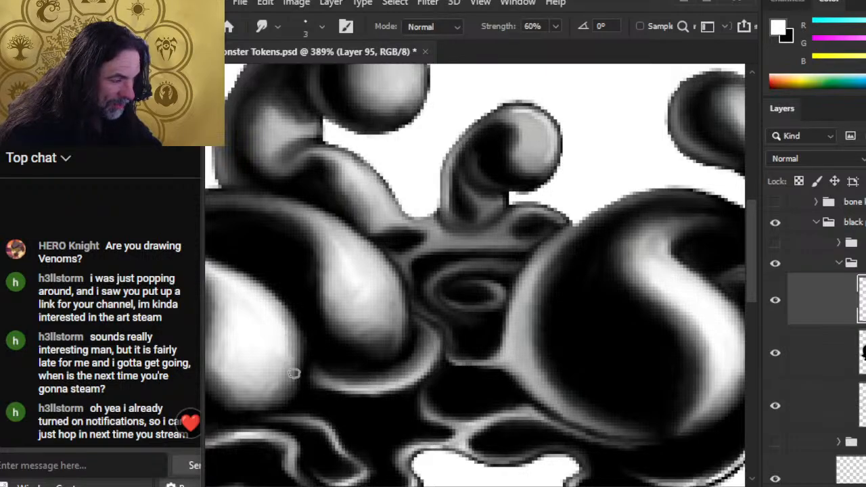
key("z")
key("ctrl+0")
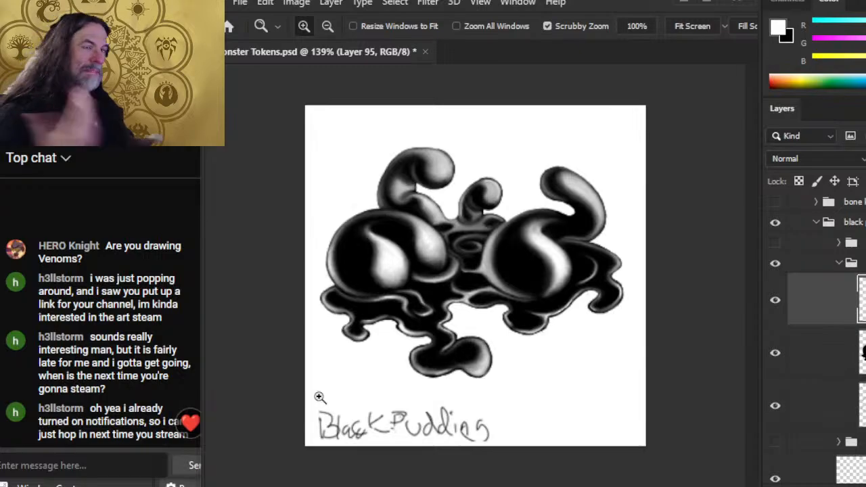
Step: Pull the light rim inward on the left mound and soften its lower edge
left_click_drag(394, 298, 458, 324)
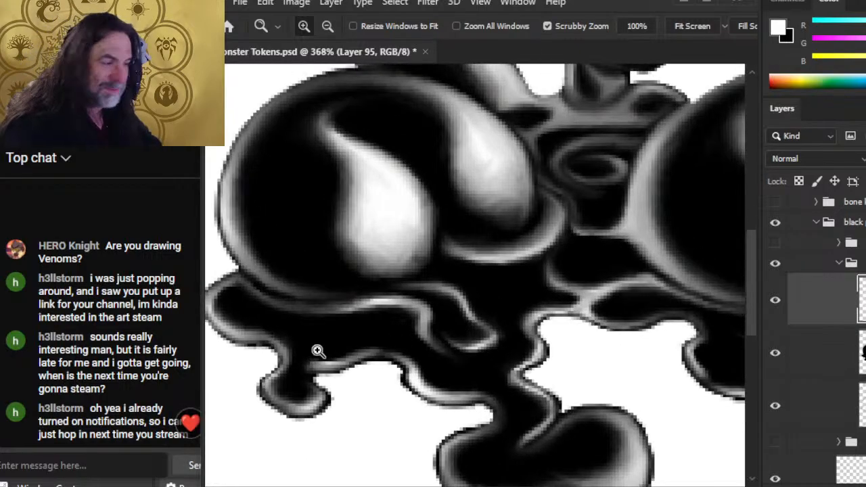
left_click_drag(304, 299, 383, 341)
key("r")
left_click_drag(314, 278, 338, 283)
key("bracketright")
key("bracketright")
left_click_drag(319, 282, 335, 293)
left_click_drag(302, 258, 317, 284)
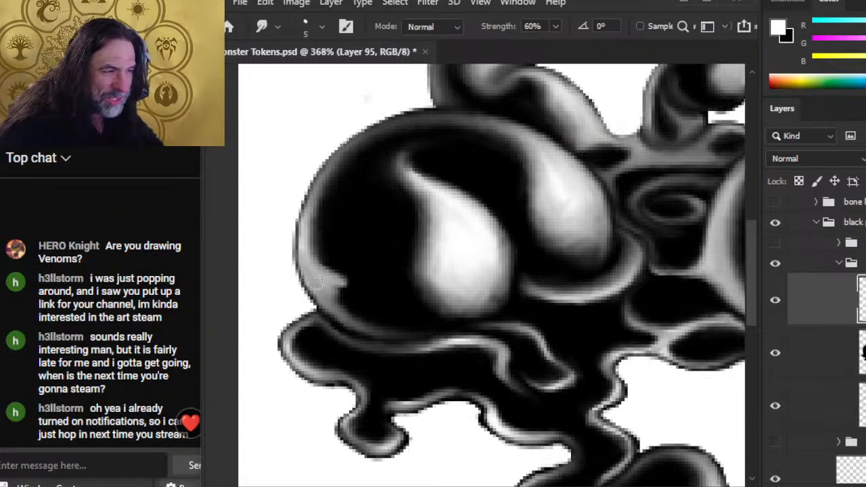
mouse_move(301, 238)
left_mouse_down()
mouse_move(312, 262)
mouse_move(301, 254)
mouse_move(352, 306)
left_mouse_up()
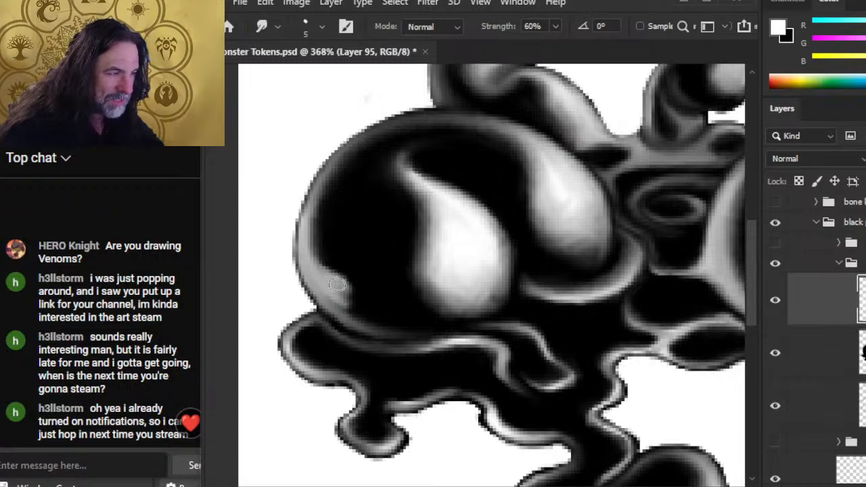
Step: Extend the grey rim highlight down toward the mound's bottom, pulling dark tone back in
left_click_drag(330, 273, 359, 318)
left_click_drag(335, 290, 359, 327)
left_click_drag(321, 304, 387, 337)
mouse_move(341, 319)
left_mouse_down()
mouse_move(406, 324)
mouse_move(384, 330)
mouse_move(353, 304)
mouse_move(356, 318)
mouse_move(332, 275)
left_mouse_up()
mouse_move(358, 309)
left_mouse_down()
mouse_move(337, 288)
mouse_move(377, 329)
mouse_move(351, 308)
mouse_move(375, 321)
mouse_move(360, 318)
mouse_move(382, 306)
mouse_move(418, 328)
mouse_move(384, 314)
mouse_move(396, 314)
mouse_move(358, 328)
mouse_move(427, 330)
mouse_move(392, 324)
mouse_move(372, 338)
mouse_move(444, 331)
mouse_move(360, 336)
mouse_move(396, 328)
mouse_move(371, 324)
mouse_move(370, 309)
mouse_move(303, 252)
mouse_move(270, 268)
mouse_move(334, 303)
mouse_move(310, 259)
mouse_move(328, 283)
mouse_move(318, 232)
mouse_move(318, 269)
mouse_move(314, 223)
mouse_move(306, 252)
mouse_move(326, 173)
mouse_move(318, 265)
mouse_move(313, 248)
mouse_move(340, 178)
mouse_move(324, 222)
mouse_move(354, 172)
mouse_move(328, 223)
mouse_move(324, 199)
mouse_move(370, 157)
mouse_move(324, 186)
mouse_move(395, 144)
mouse_move(338, 187)
mouse_move(405, 134)
mouse_move(337, 205)
mouse_move(391, 136)
mouse_move(347, 192)
mouse_move(357, 159)
mouse_move(339, 248)
mouse_move(336, 203)
mouse_move(351, 296)
mouse_move(317, 265)
mouse_move(364, 319)
mouse_move(341, 286)
mouse_move(395, 333)
mouse_move(356, 310)
mouse_move(414, 328)
mouse_move(399, 311)
left_mouse_up()
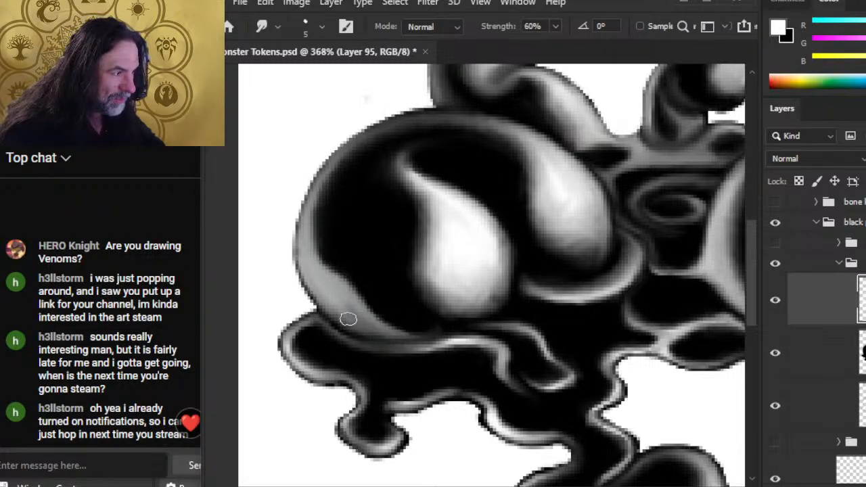
Step: Trim the rim highlight's bottom edge with the eraser and soften it rightward
key("e")
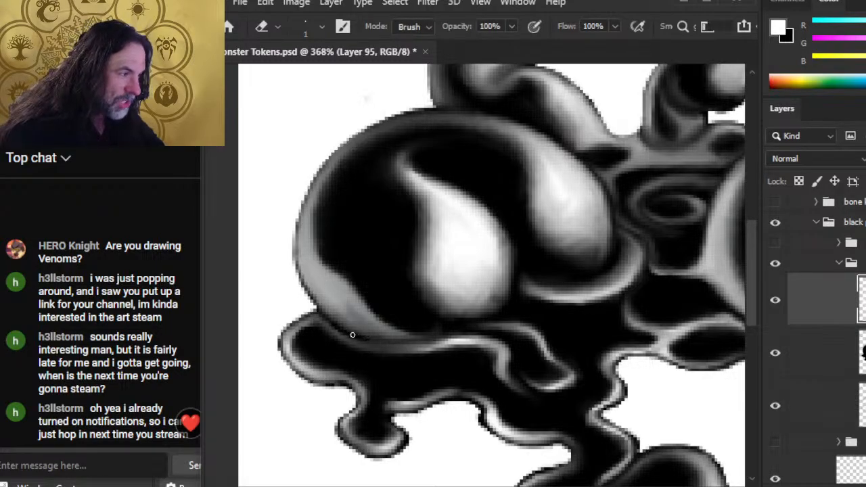
left_click_drag(354, 335, 404, 339)
key("r")
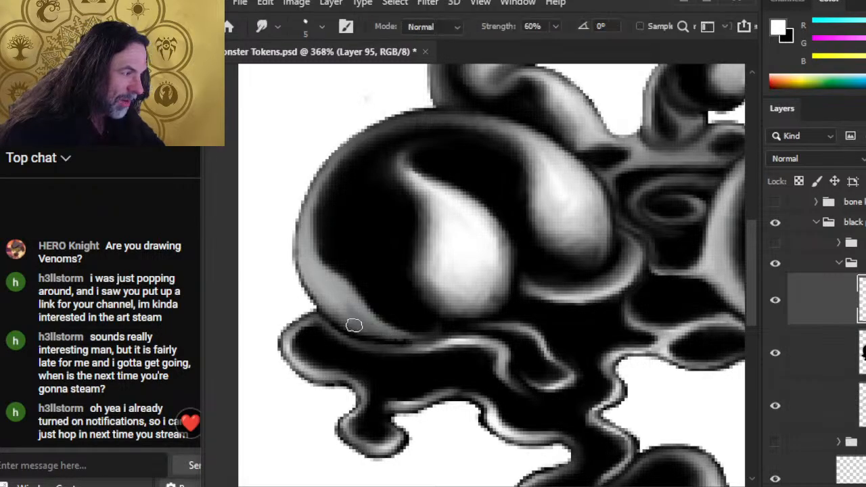
mouse_move(354, 327)
left_mouse_down()
mouse_move(376, 333)
mouse_move(371, 327)
mouse_move(412, 331)
mouse_move(393, 319)
mouse_move(412, 325)
mouse_move(409, 318)
mouse_move(393, 318)
mouse_move(426, 325)
mouse_move(378, 330)
mouse_move(385, 337)
mouse_move(398, 324)
mouse_move(455, 325)
mouse_move(381, 311)
left_mouse_up()
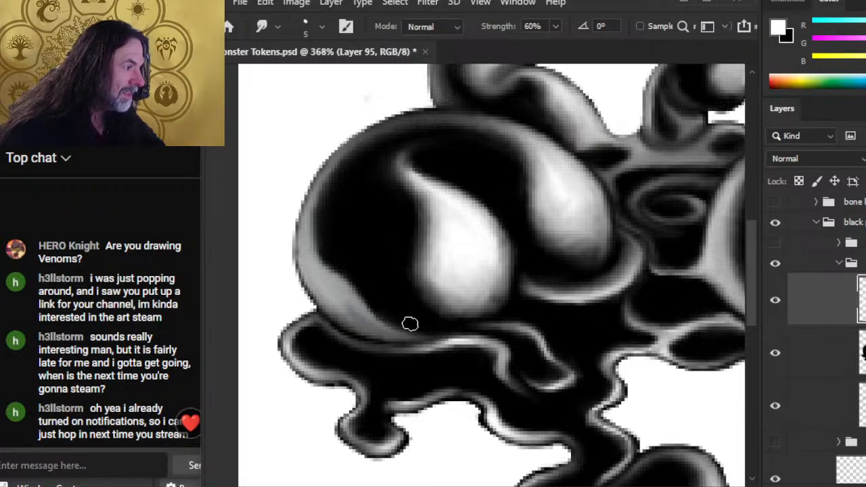
key("z")
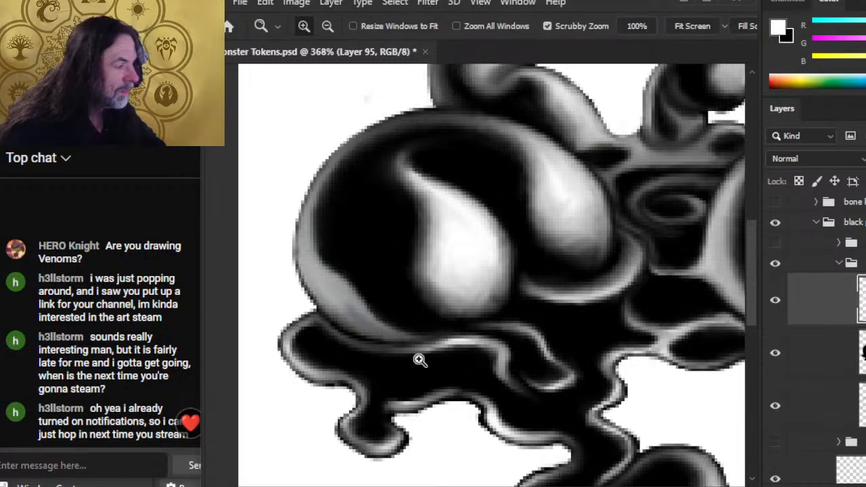
key("ctrl+0")
left_click_drag(476, 344, 486, 424)
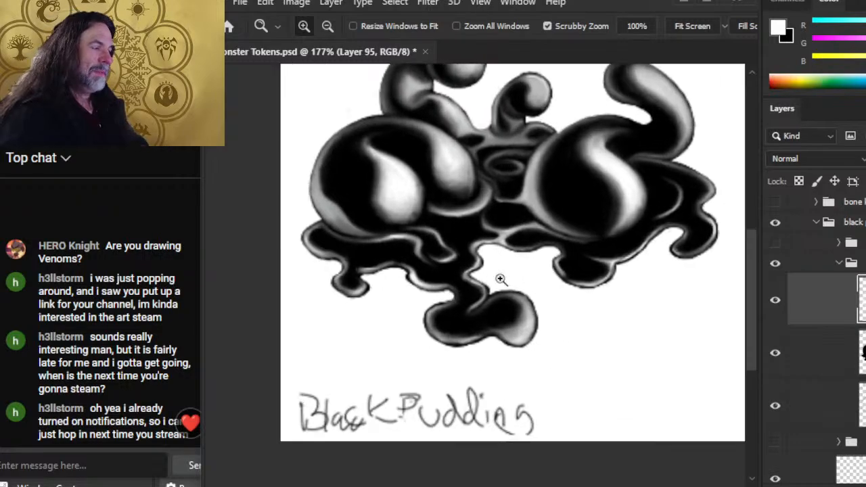
Step: Paint a short white highlight line on the drip and smudge it smooth
scroll(460, 284, "up", 5)
key("b")
mouse_move(438, 146)
left_mouse_down()
mouse_move(402, 139)
mouse_move(481, 145)
mouse_move(367, 139)
left_mouse_up()
key("r")
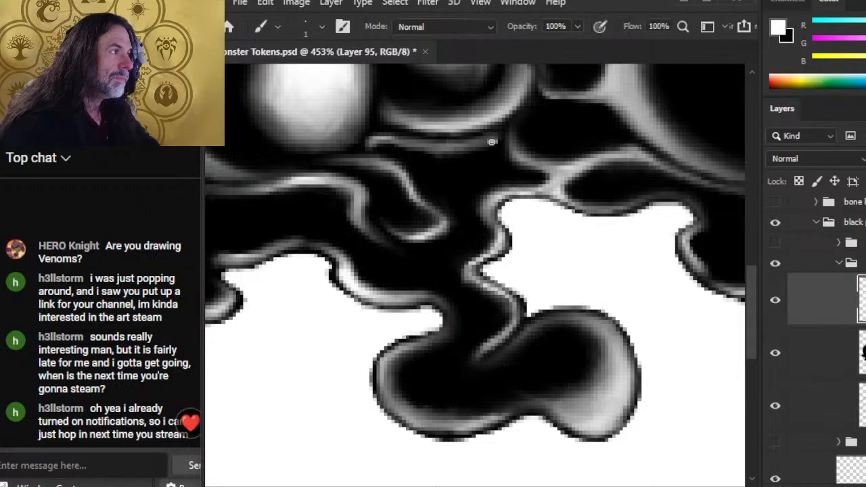
key("bracketleft")
key("bracketleft")
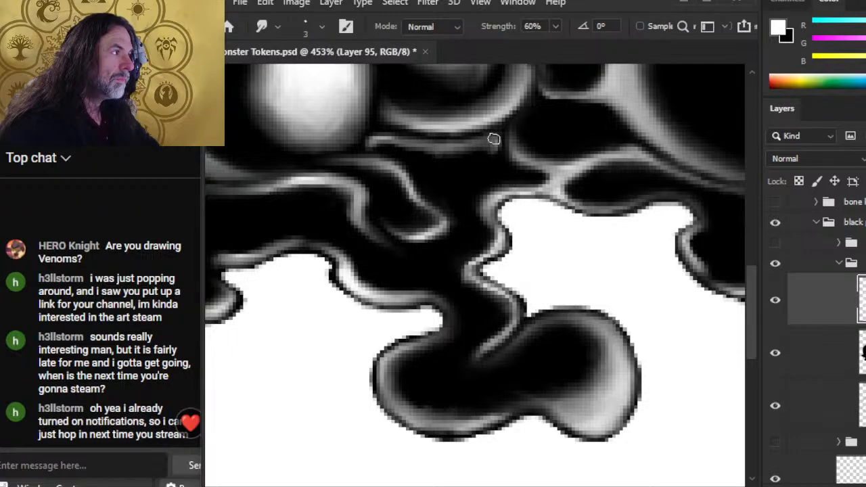
key("bracketright")
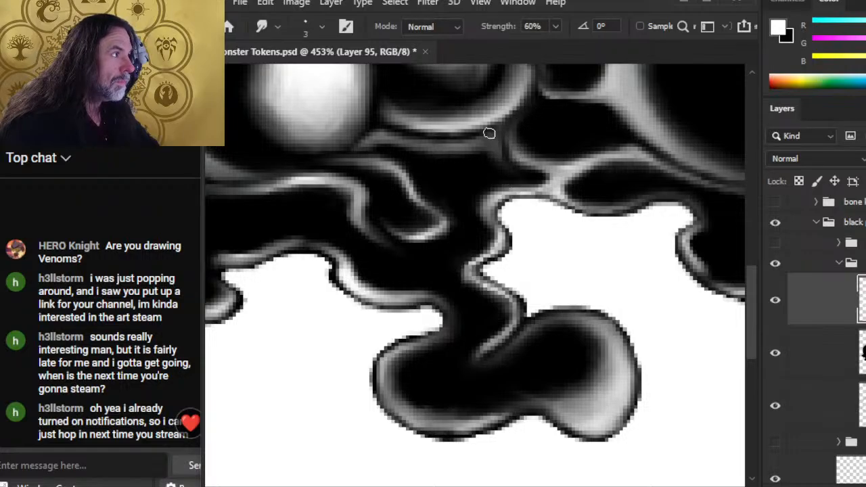
key("z")
left_click_drag(509, 183, 417, 205)
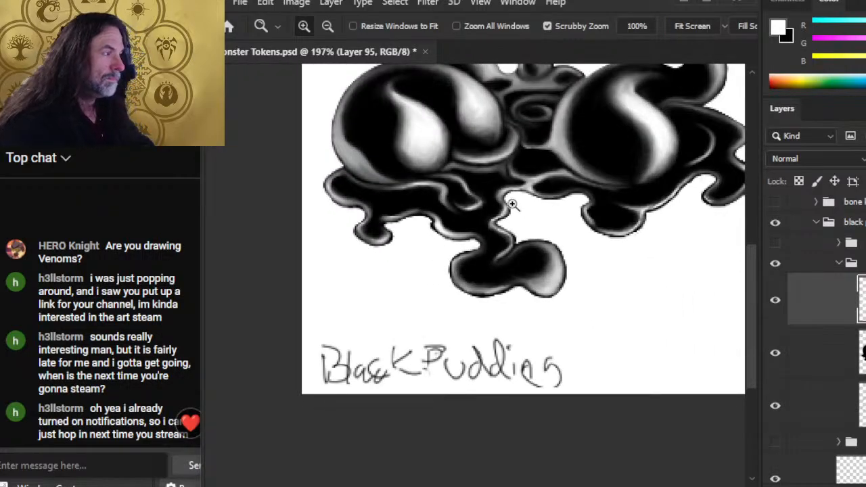
Step: Dab a tiny light mark on the drip edge beneath the mounds and smudge it
left_click_drag(554, 223, 484, 222)
left_click_drag(473, 306, 617, 322)
key("b")
left_click_drag(433, 195, 431, 190)
key("r")
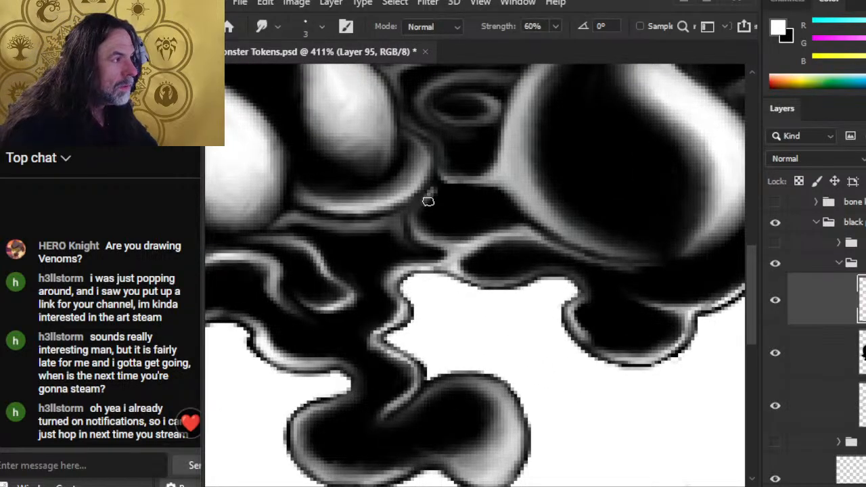
key("b")
key("r")
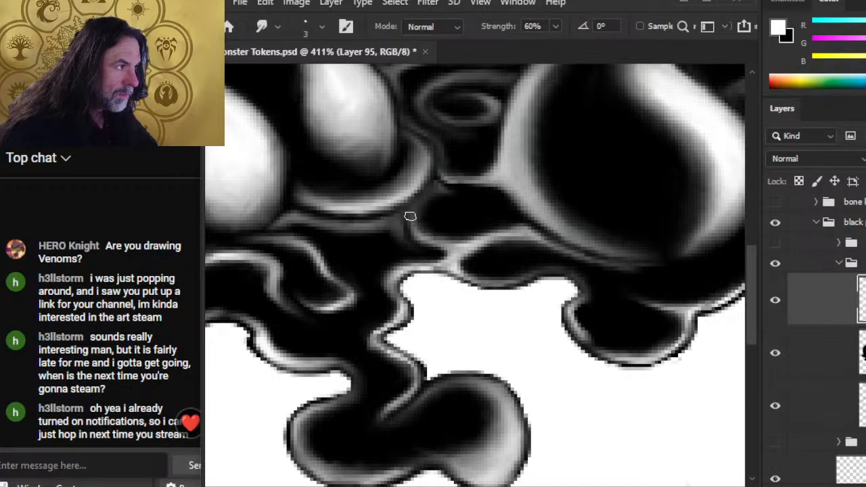
Step: Erase the highlight along the right mound's lower edge and smooth the area
key("e")
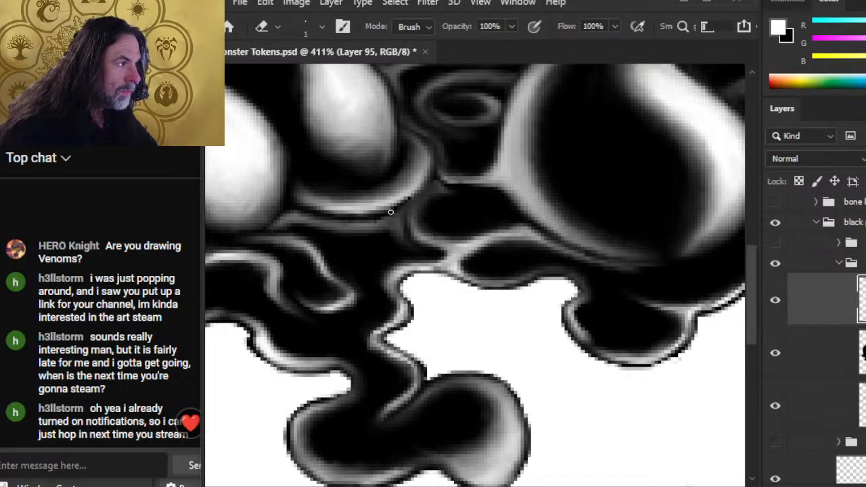
key("r")
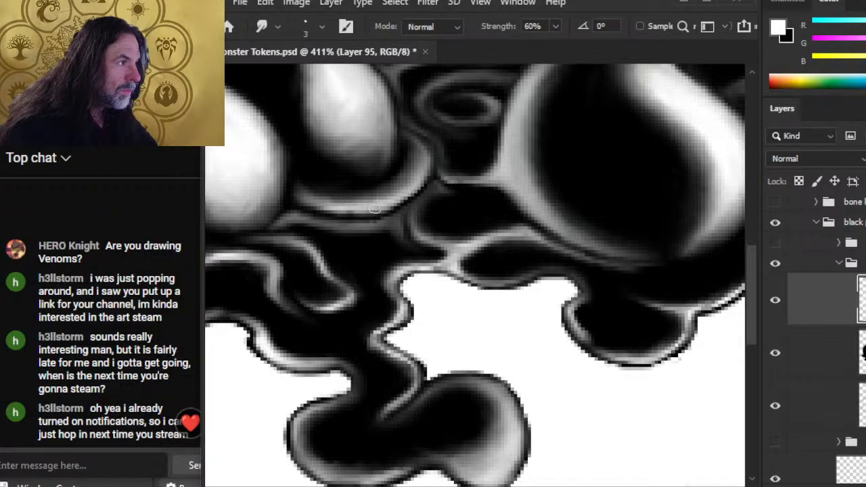
key("e")
left_click_drag(433, 177, 430, 161)
key("r")
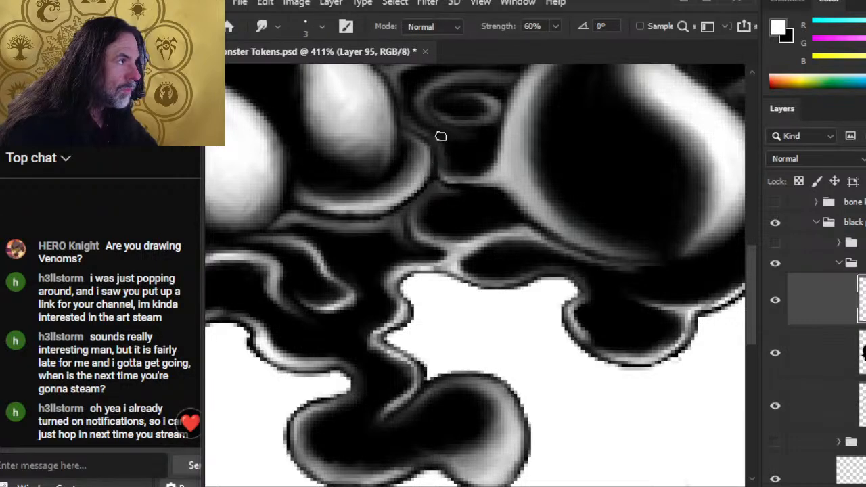
key("e")
key("r")
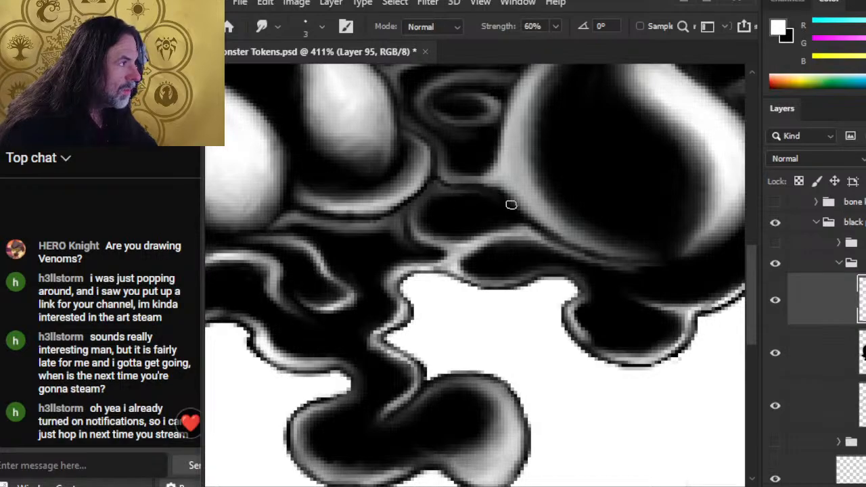
key("z")
left_click_drag(530, 245, 460, 218)
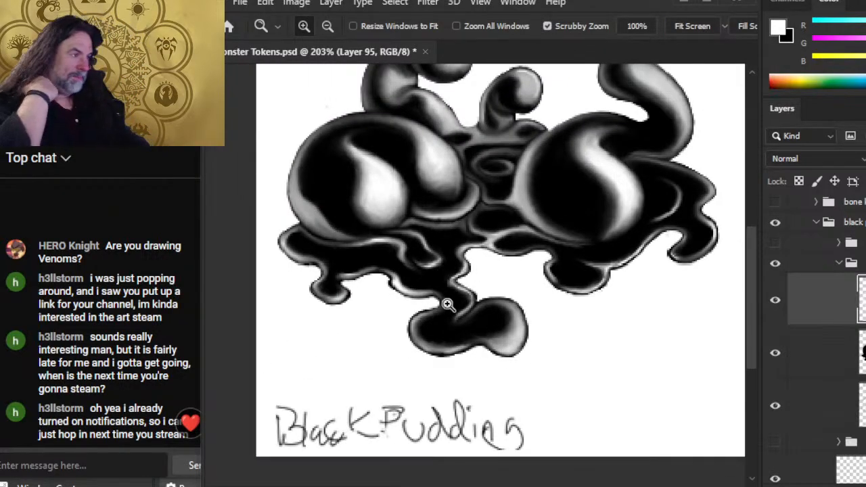
Step: Save the document, then erase stray strokes around the central ring with a larger eraser
left_click_drag(498, 284, 467, 342)
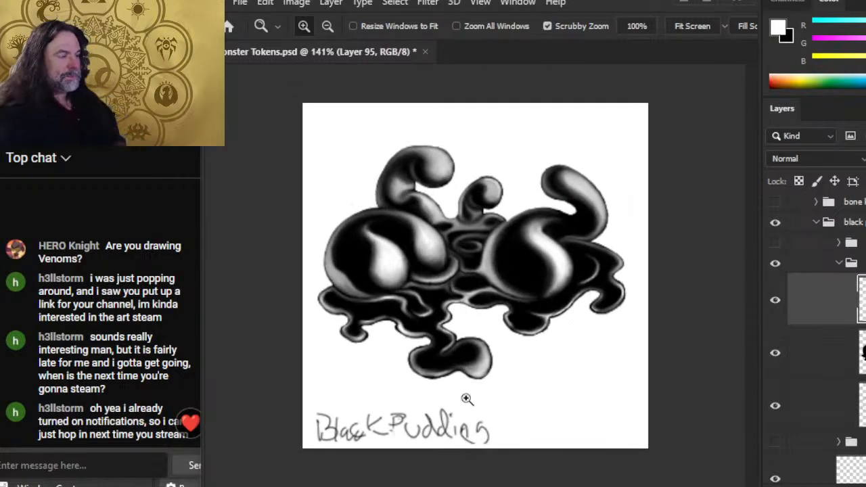
key("ctrl+s")
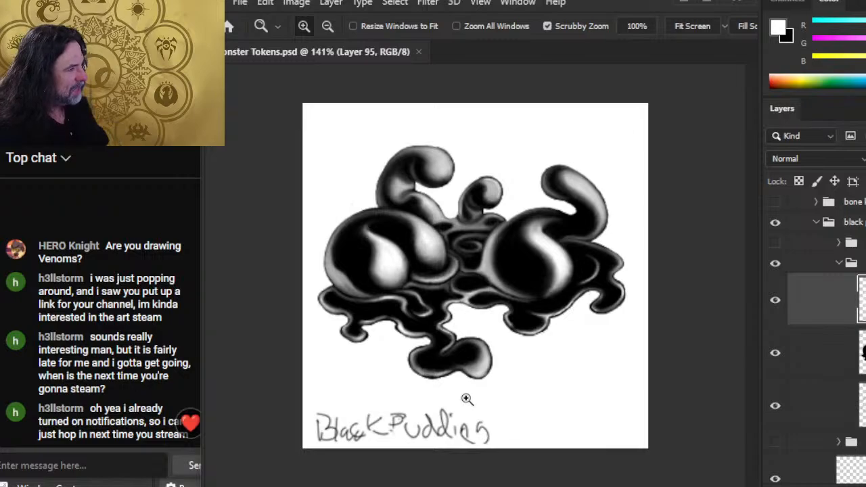
left_click(469, 218)
key("e")
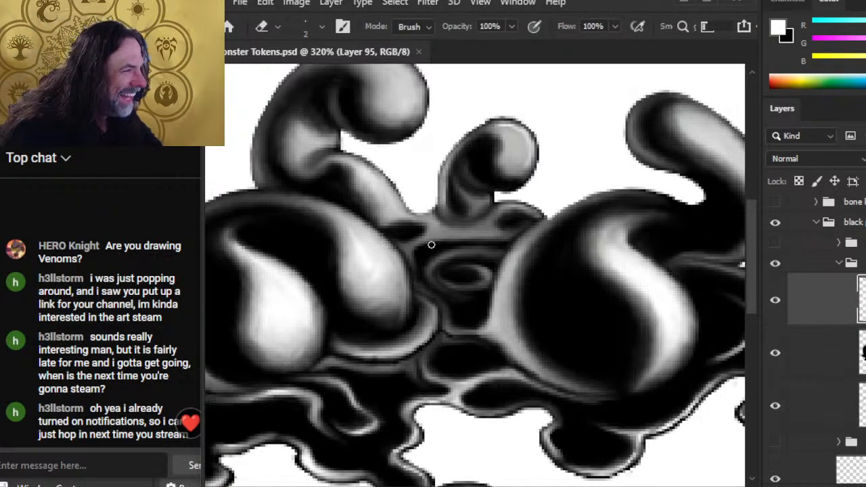
key("bracketright")
mouse_move(427, 251)
left_mouse_down()
mouse_move(435, 236)
mouse_move(444, 240)
left_mouse_up()
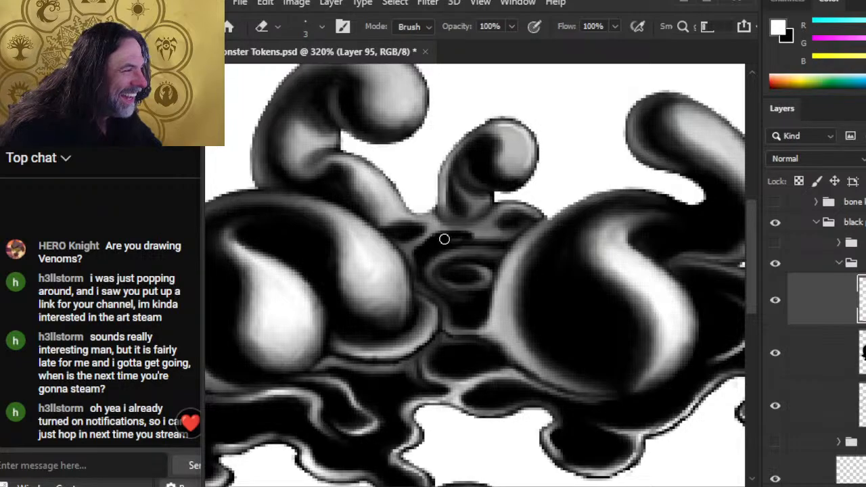
key("r")
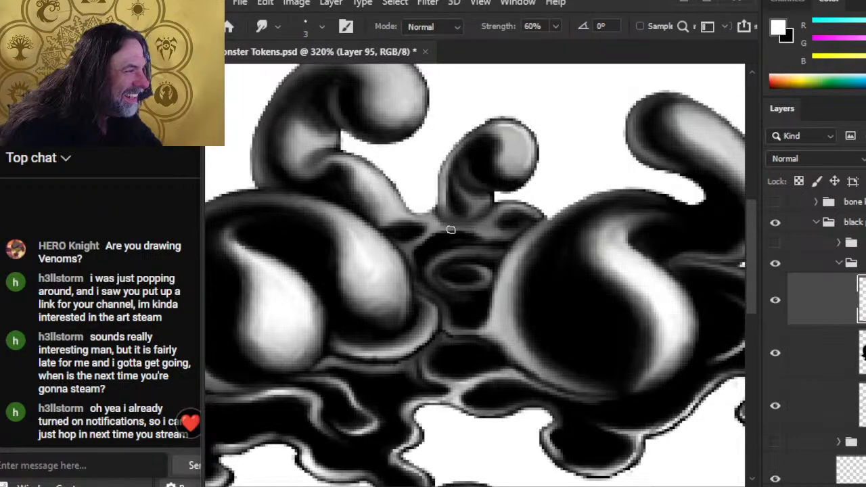
Step: Smudge the dark patch between the two mounds and set black as the painting colour
key("e")
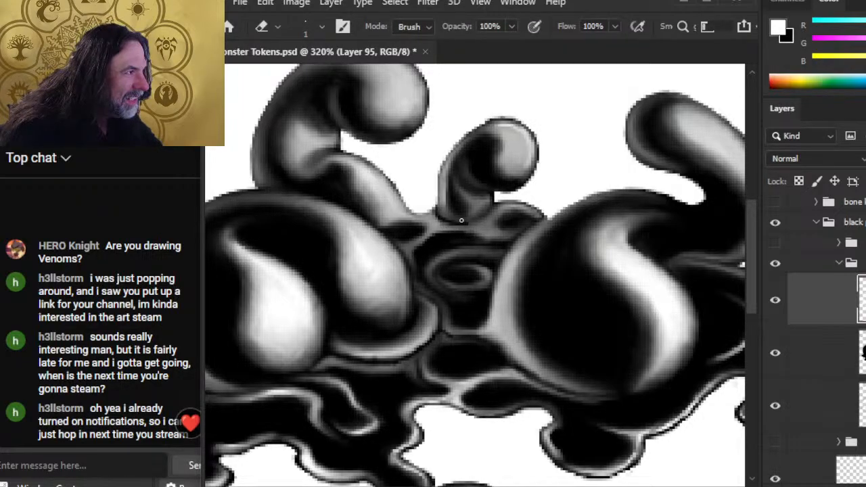
key("r")
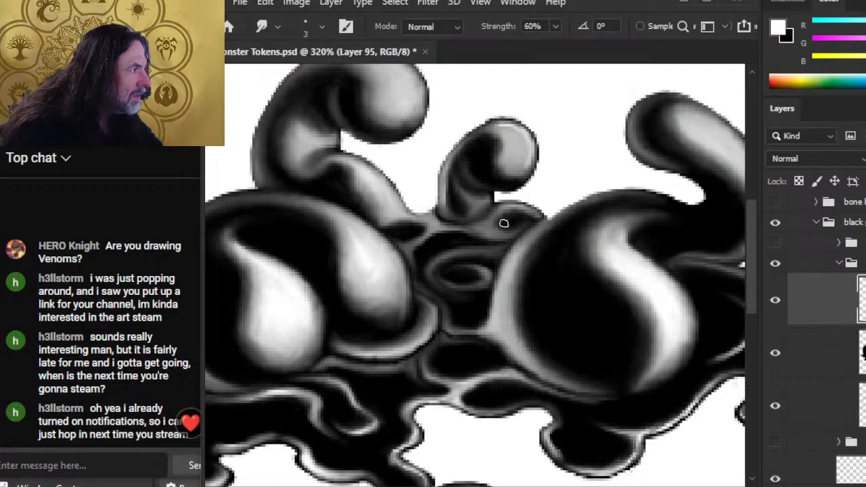
left_click_drag(504, 223, 532, 213)
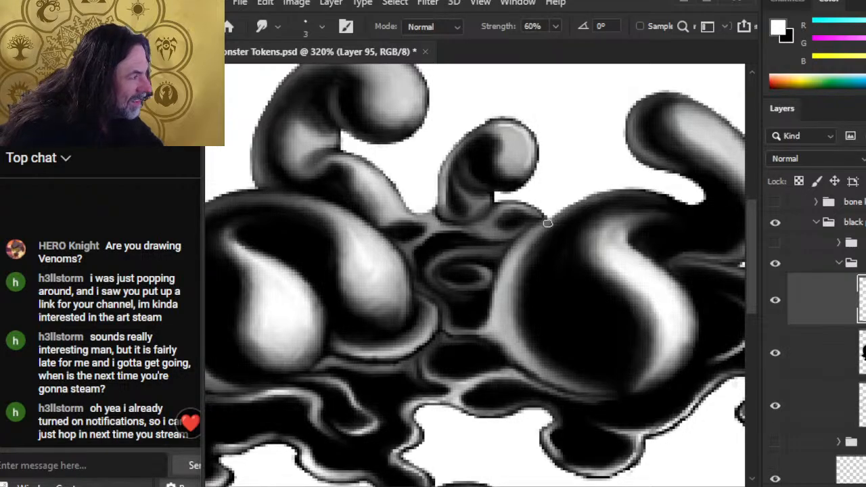
key("b")
key("x")
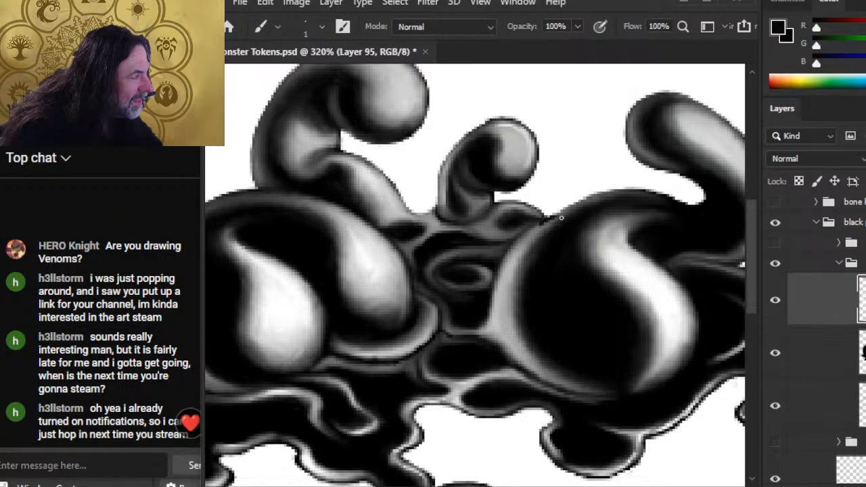
key("r")
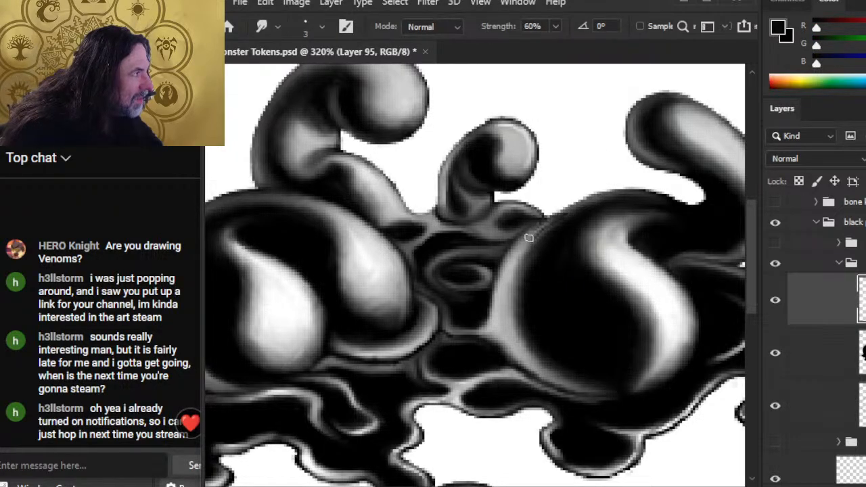
key("b")
key("r")
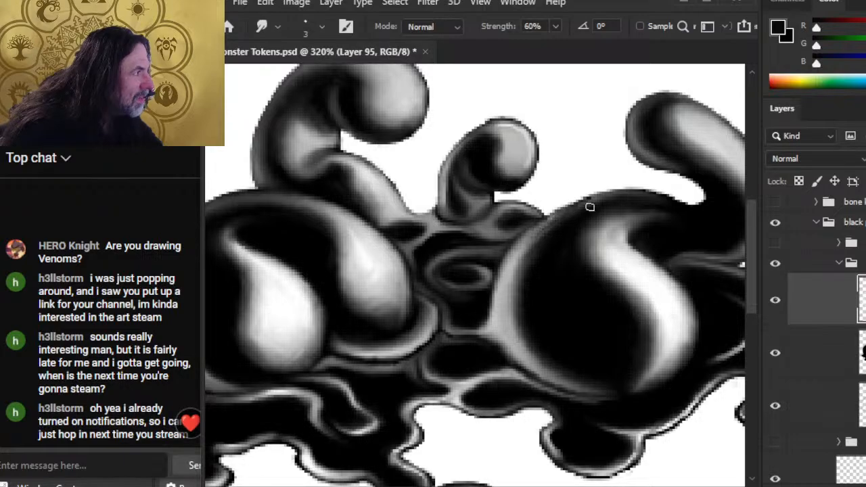
key("b")
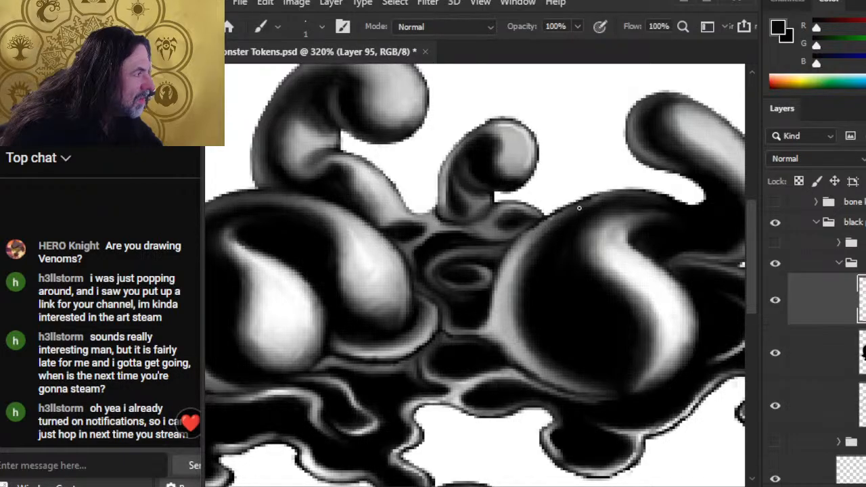
key("r")
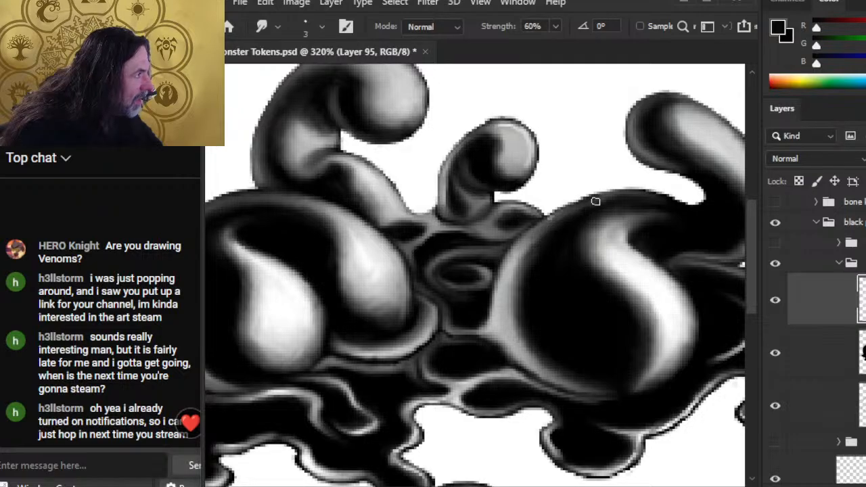
Step: Blend the white rim highlights on the blobs, alternating brush and smudge
key("b")
scroll(535, 232, "down", 1)
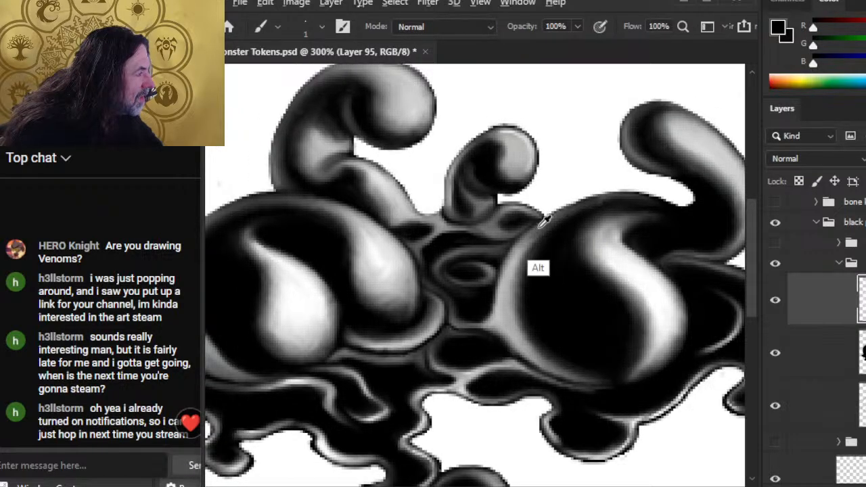
key("r")
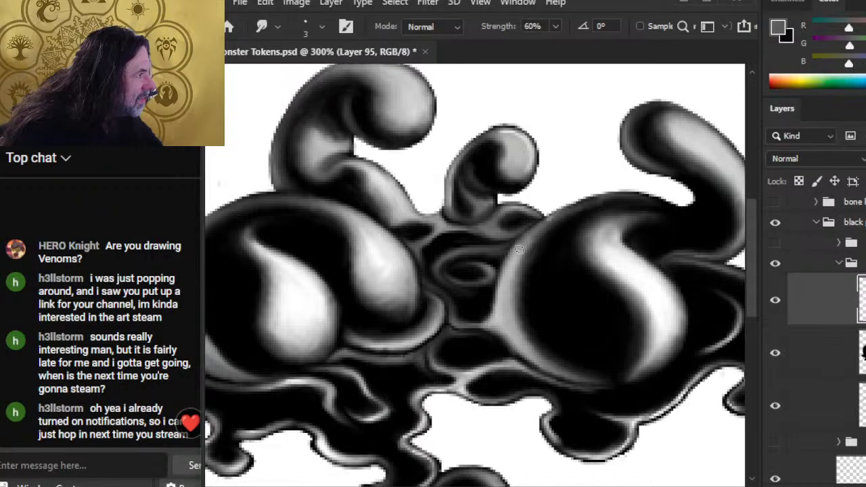
key("b")
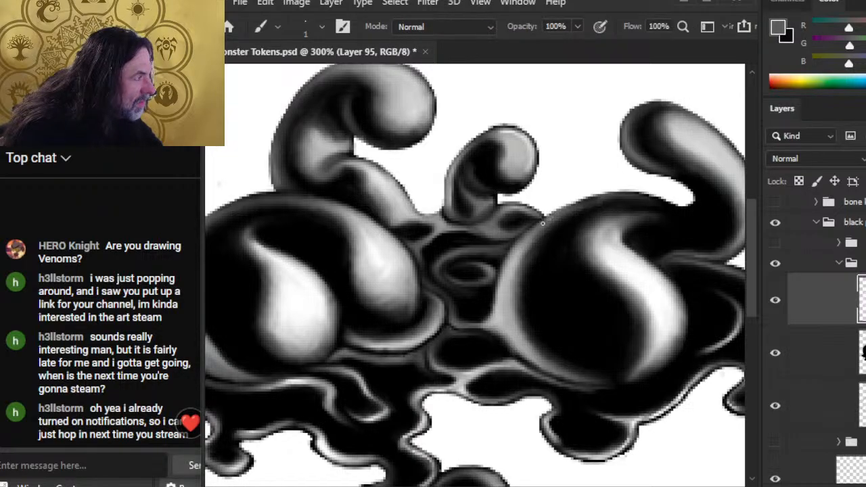
key("r")
key("b")
key("r")
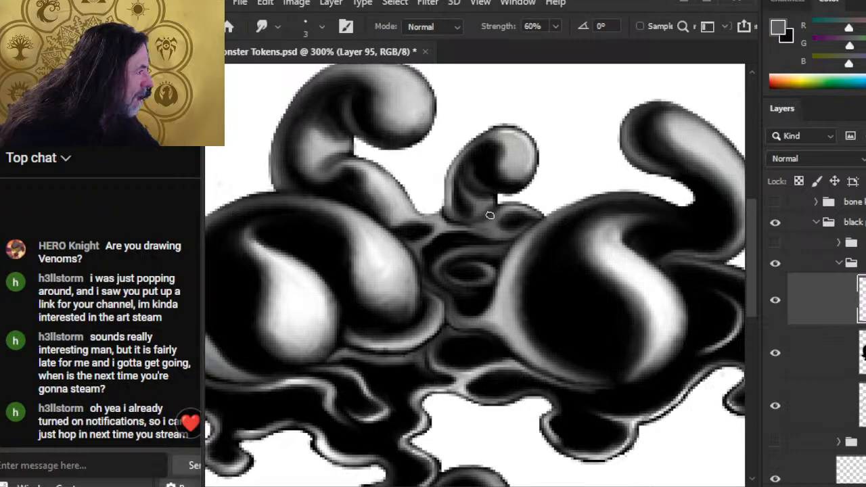
Step: Erase the stray edge under the small tentacle, then zoom out to view the token
key("e")
left_click_drag(457, 223, 487, 219)
key("r")
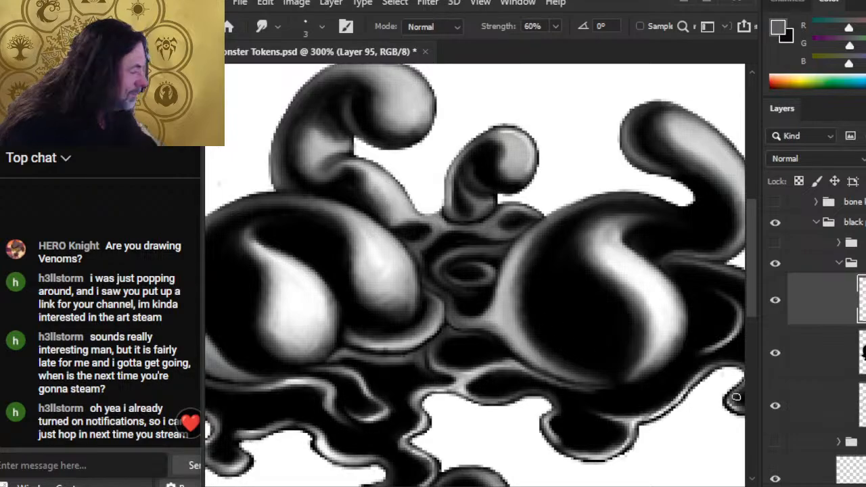
key("ctrl+space")
left_click_drag(700, 414, 567, 300)
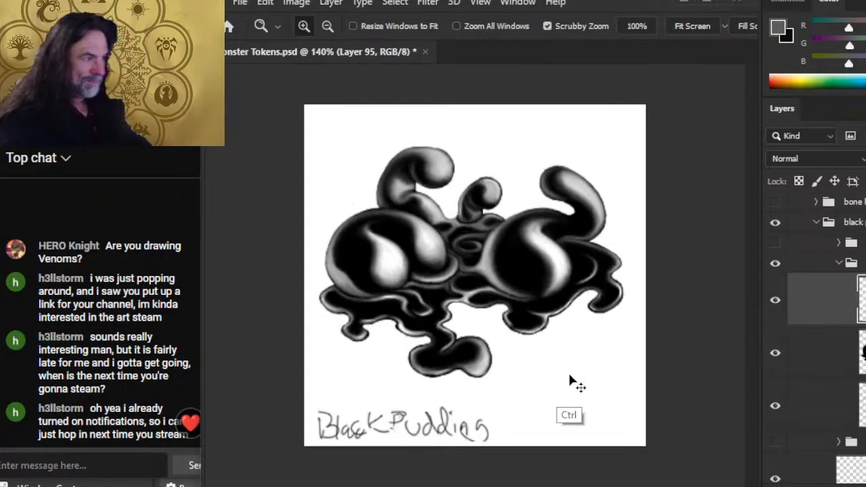
Step: Save the token, zoom out to fit the whole canvas, and collapse the black pudding group
key("ctrl+s")
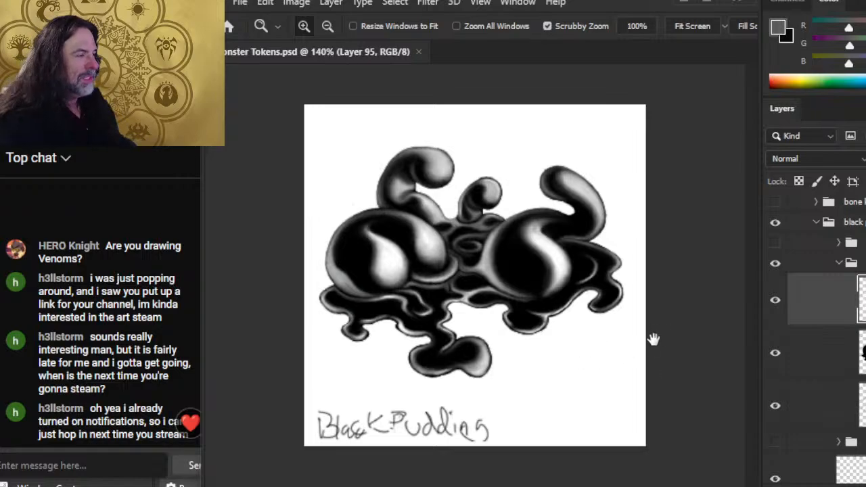
left_click_drag(620, 326, 548, 315)
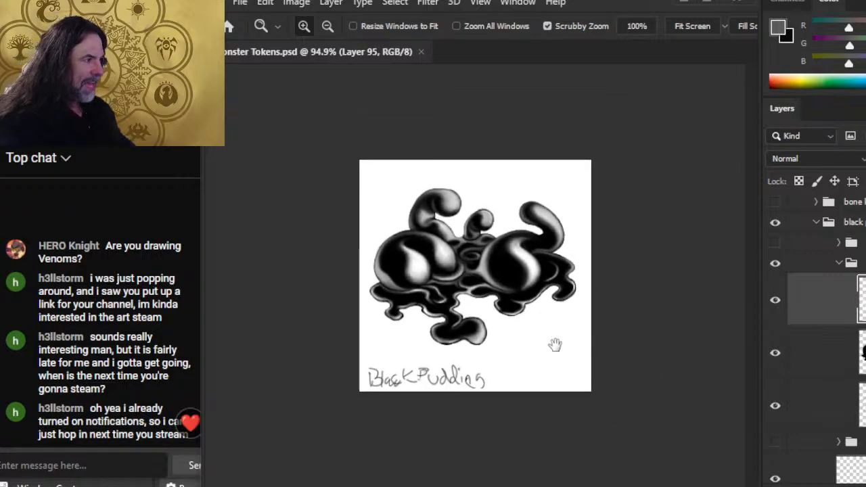
left_click(816, 223)
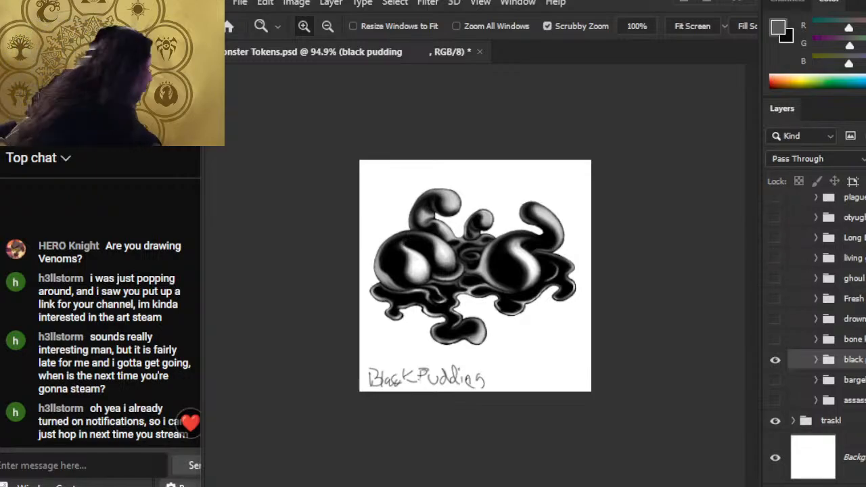
Step: Move the black pudding group above keepjunks, apply Lock All, and save Monster Tokens.psd
scroll(818, 338, "up", 2)
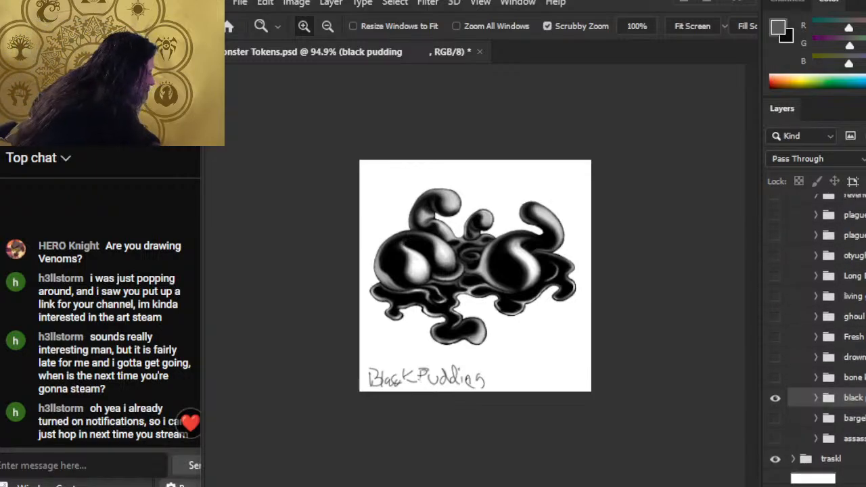
scroll(818, 331, "up", 4)
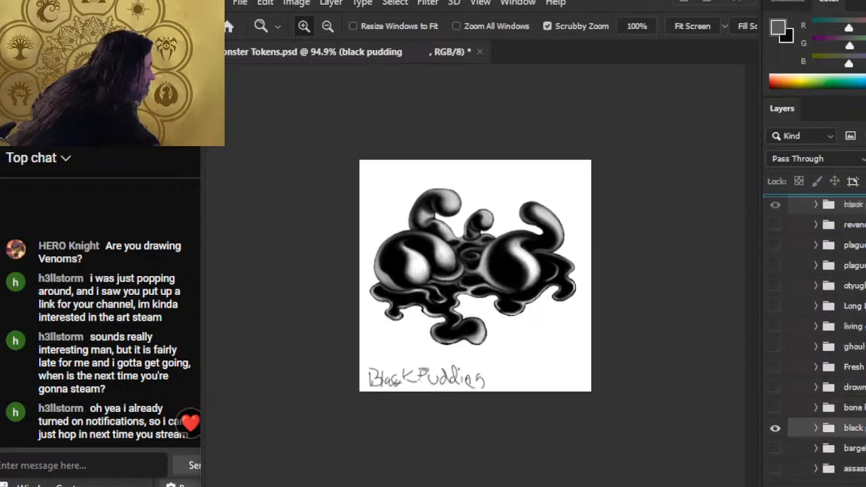
scroll(818, 331, "up", 4)
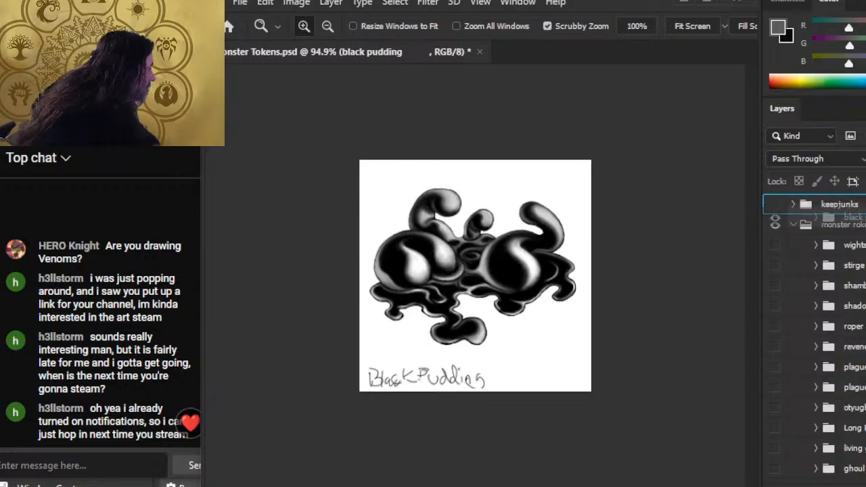
left_click_drag(845, 204, 844, 200)
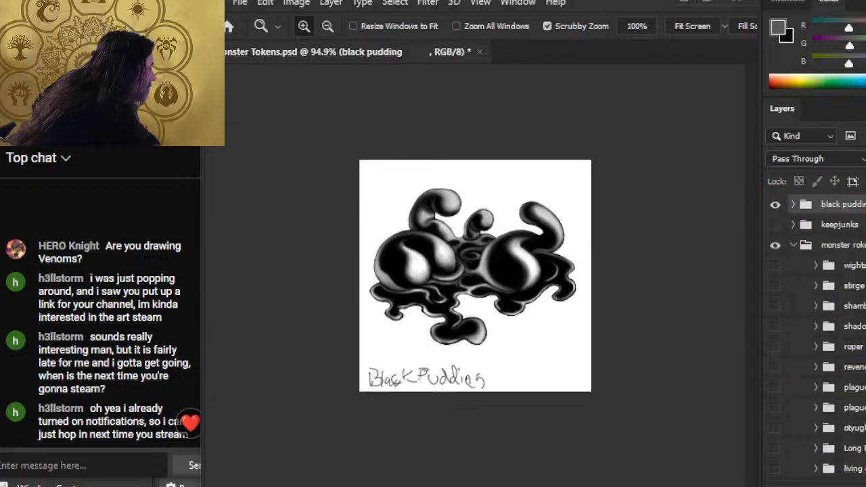
left_click(865, 181)
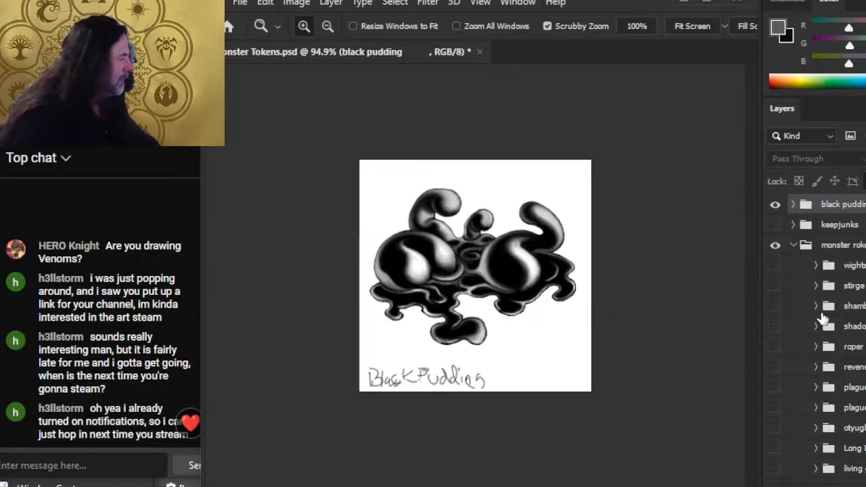
key("ctrl+s")
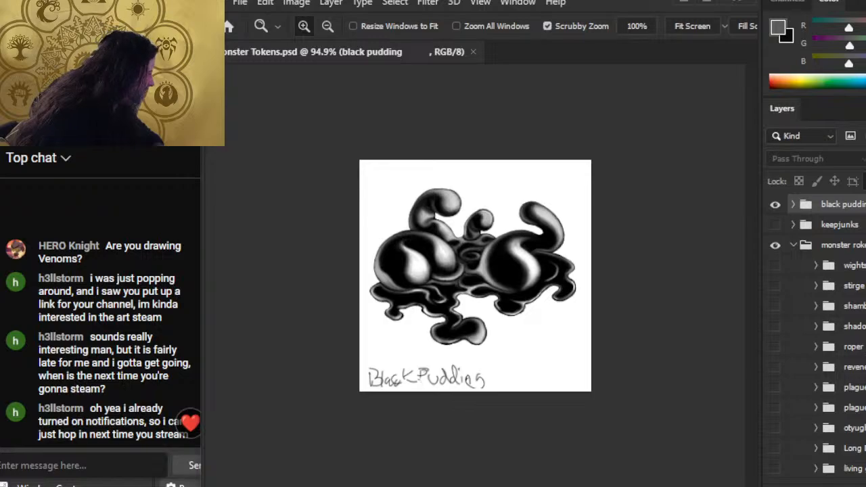
scroll(818, 337, "down", 6)
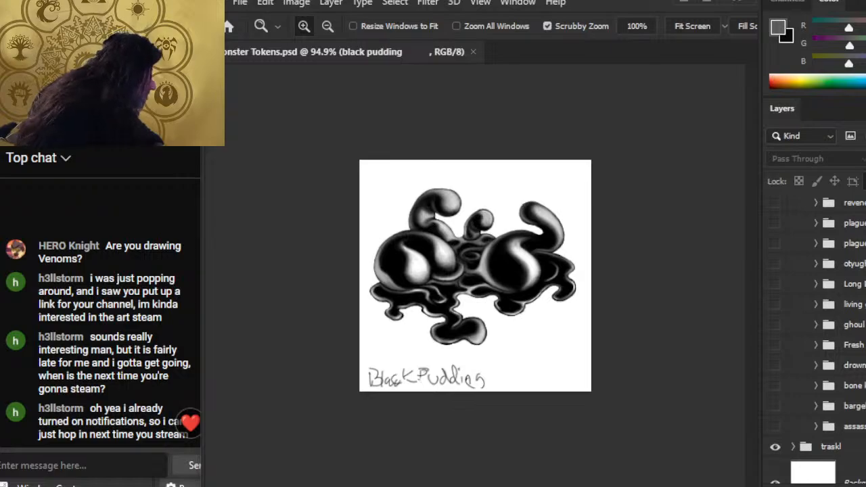
scroll(817, 311, "down", 1)
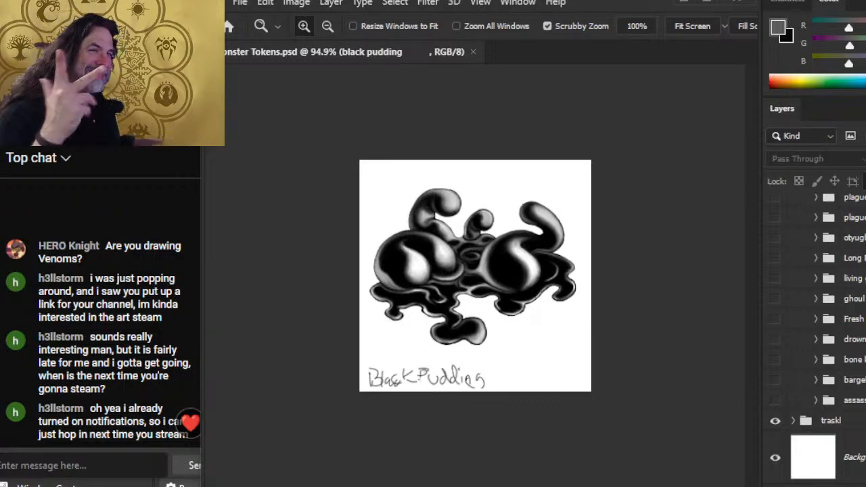
Step: Switch from Photoshop to the OBS window with Alt+Tab
key("alt+Tab")
key("alt+Tab")
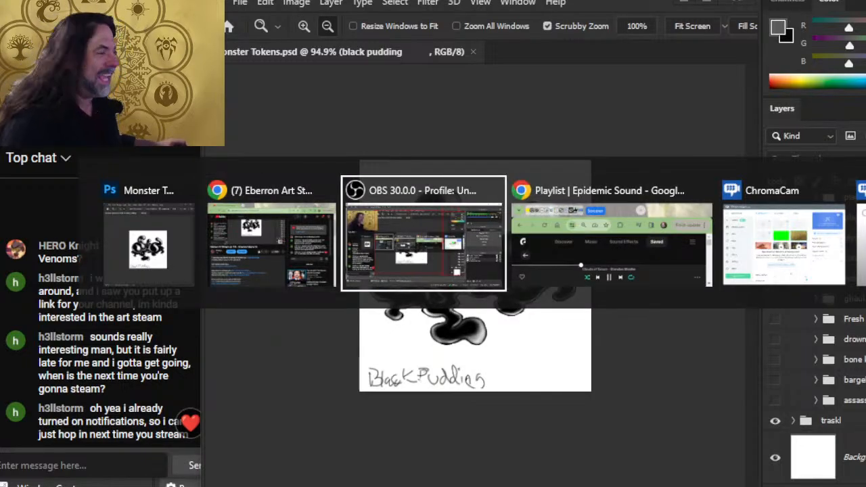